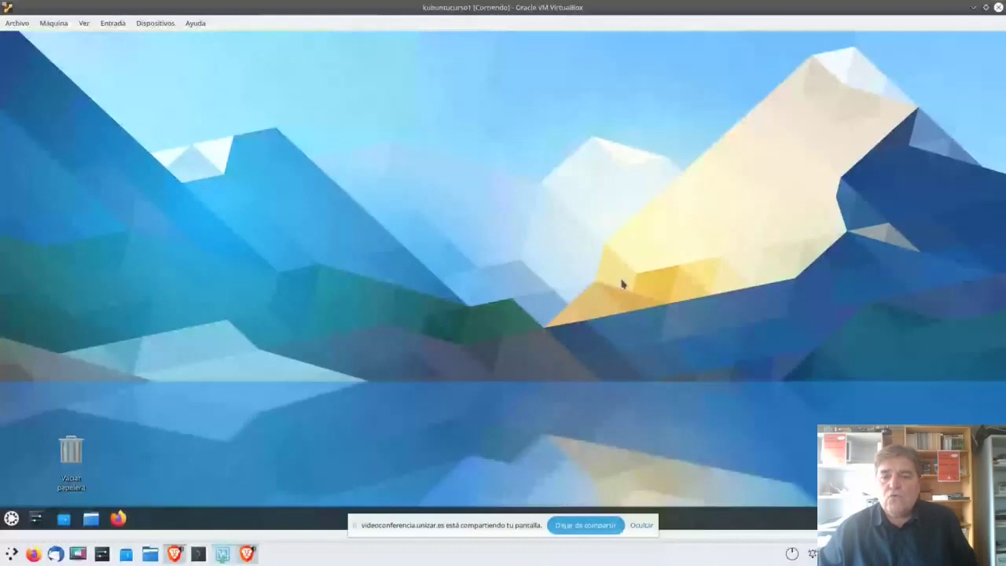
# Step: Bring up the Kubuntu virtual machine in VirtualBox and hide the screen-sharing notice
pyautogui.click(222, 554)
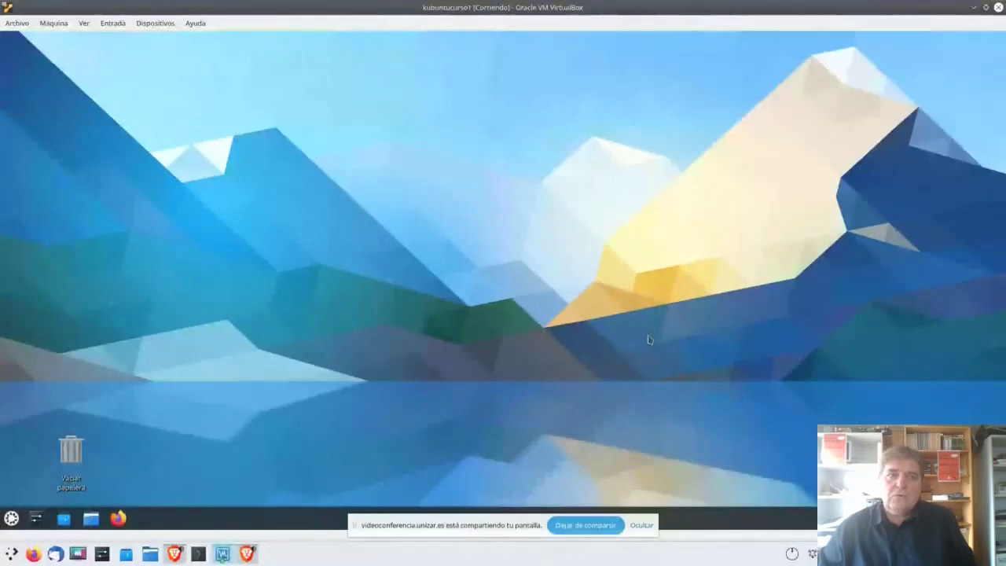
pyautogui.click(641, 525)
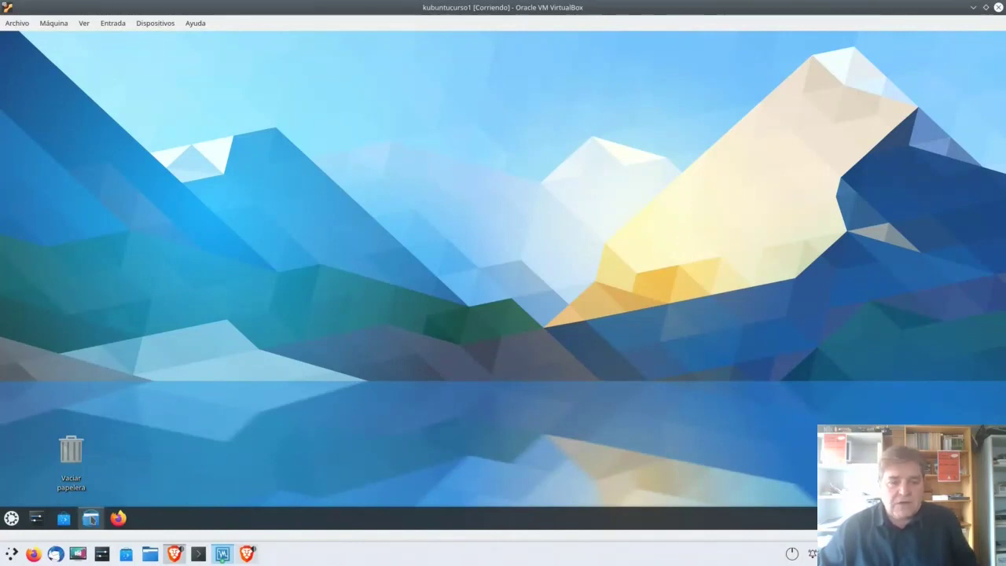
# Step: Open Dolphin on the home folder and move its window near the desktop centre
pyautogui.click(91, 518)
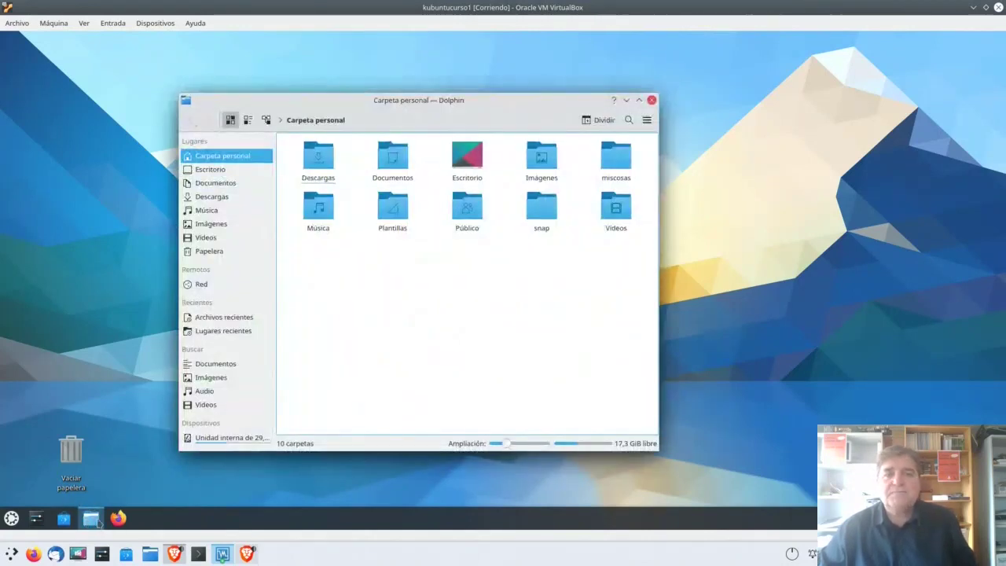
pyautogui.moveTo(377, 107); pyautogui.dragTo(451, 110)
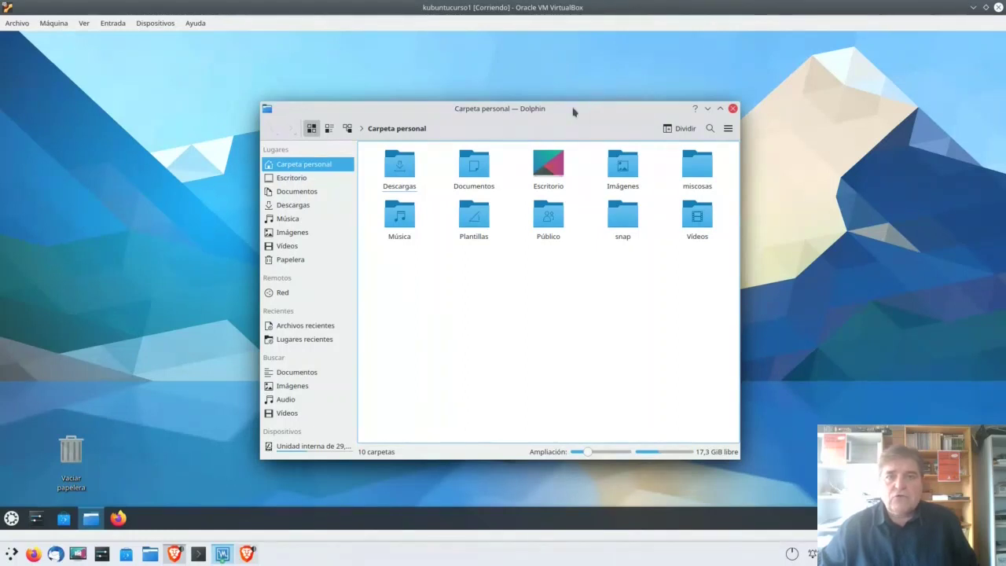
pyautogui.moveTo(561, 110); pyautogui.dragTo(565, 110)
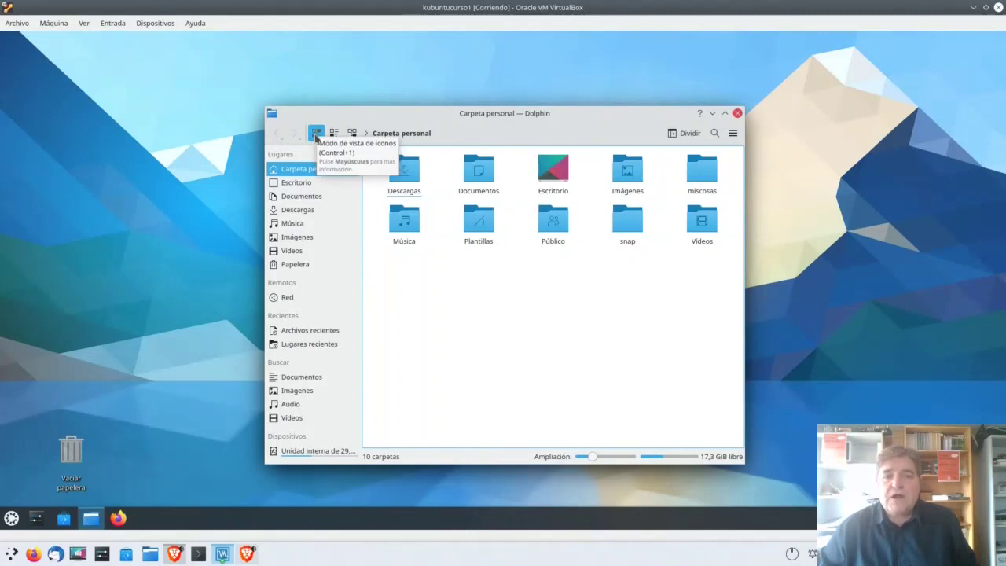
# Step: Try Compact and Details views, maximize the window and narrow the Nombre column
pyautogui.click(332, 135)
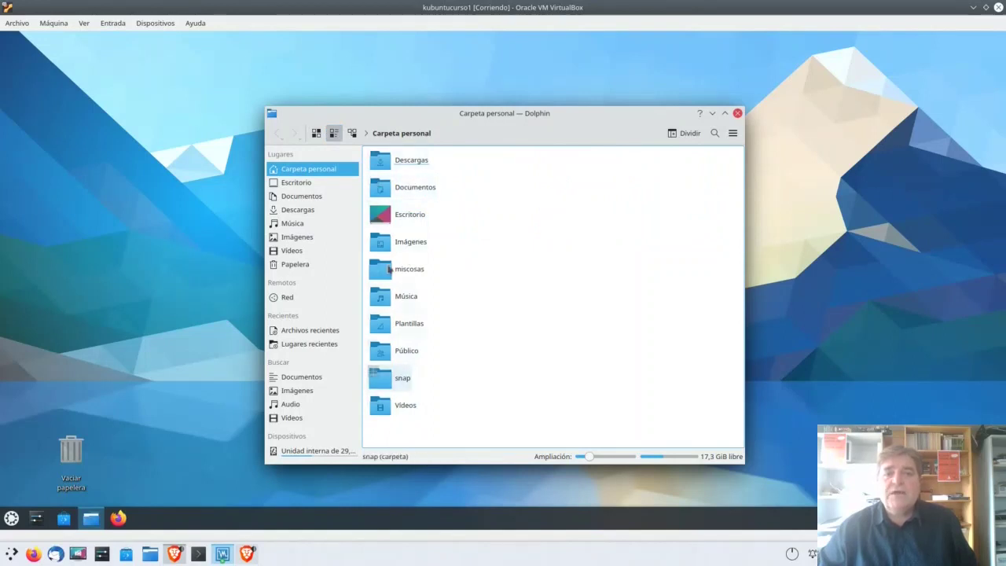
pyautogui.click(352, 134)
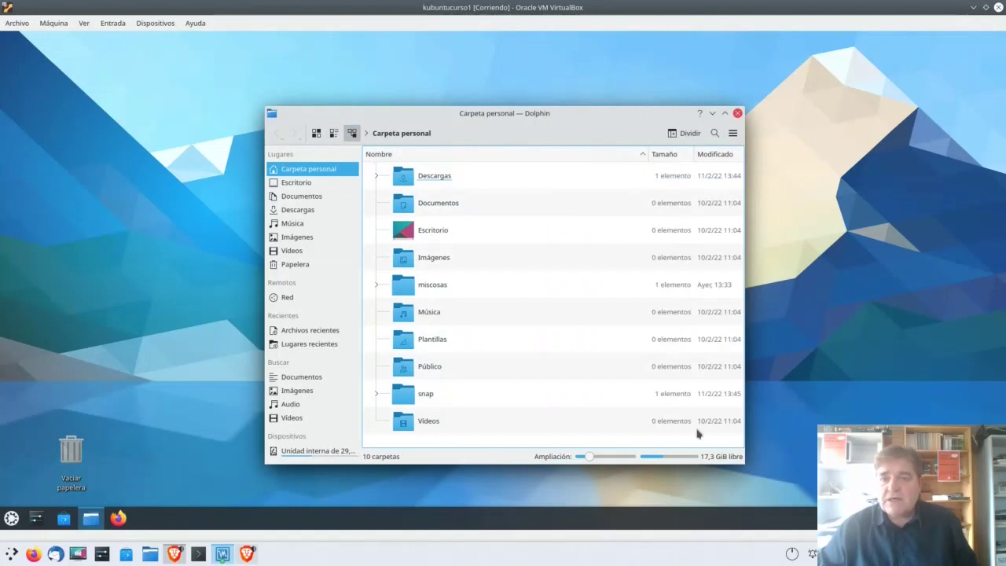
pyautogui.moveTo(745, 468); pyautogui.dragTo(911, 482)
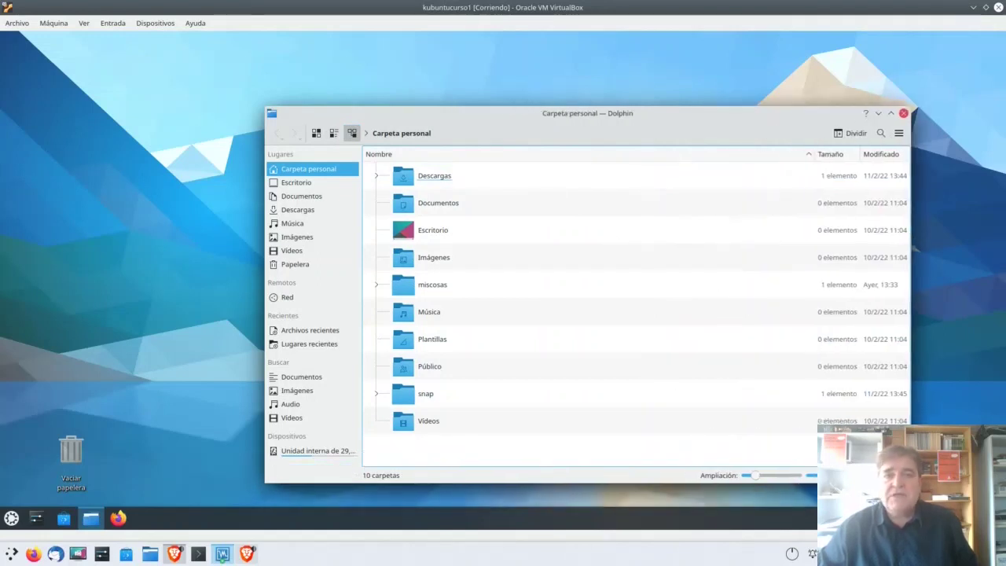
pyautogui.click(890, 114)
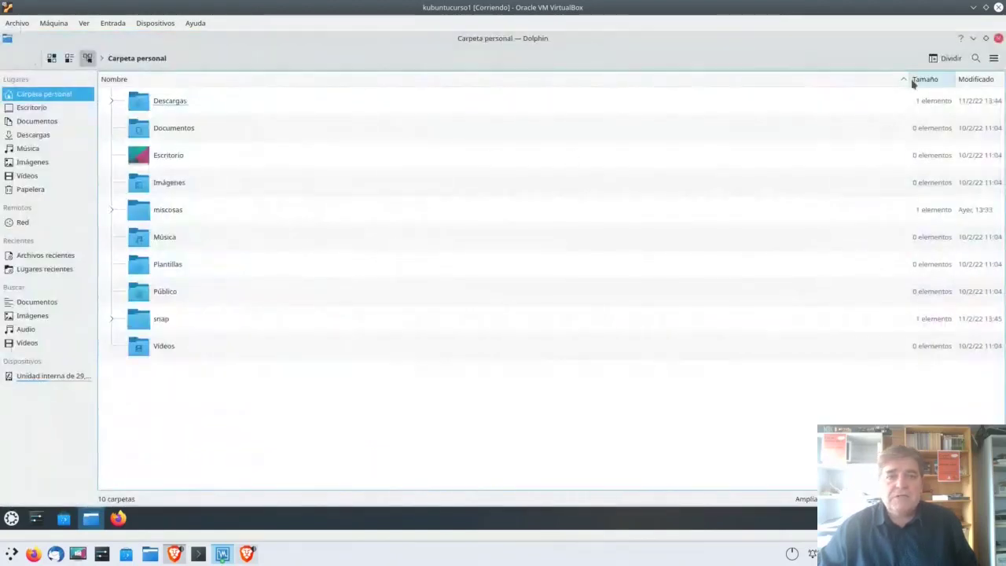
pyautogui.moveTo(869, 79); pyautogui.dragTo(384, 79)
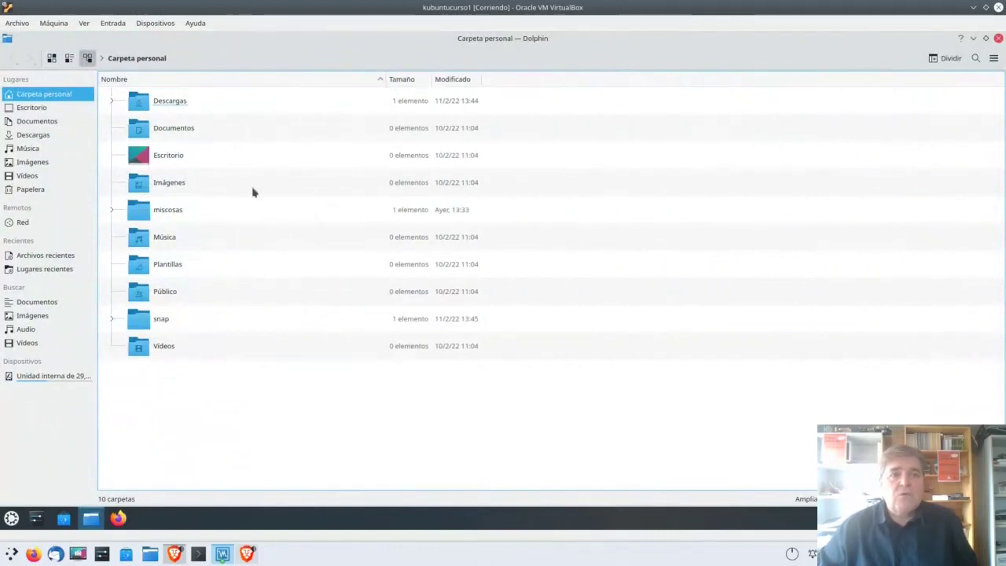
# Step: Cycle through Icons, Compact and Details views, finishing in Icons view
pyautogui.click(51, 58)
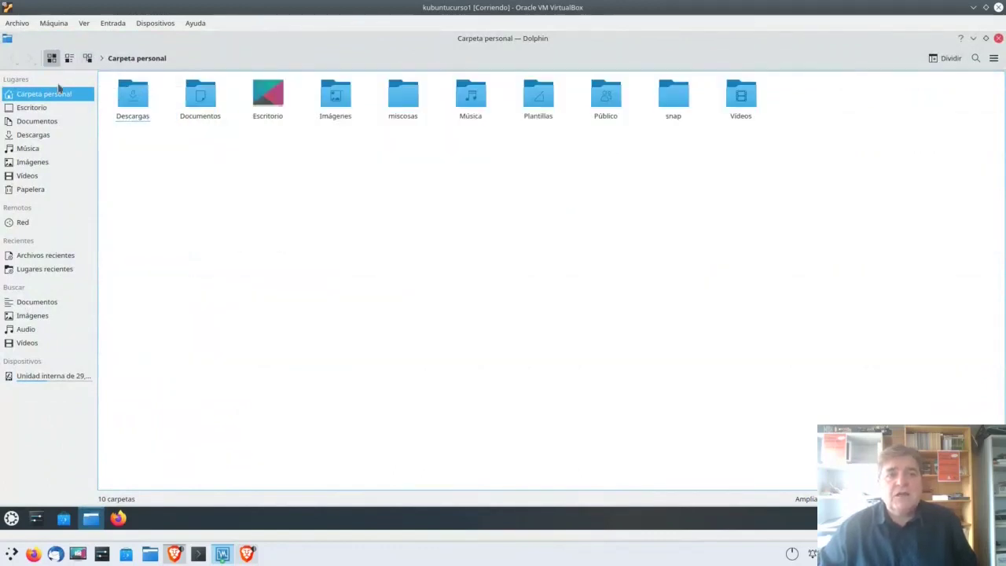
pyautogui.click(69, 58)
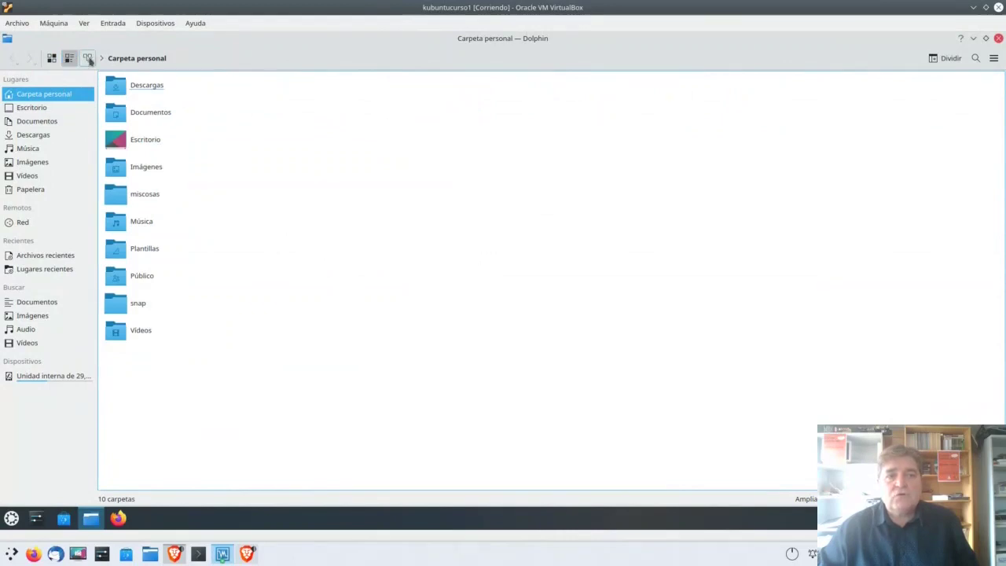
pyautogui.click(87, 59)
pyautogui.click(51, 59)
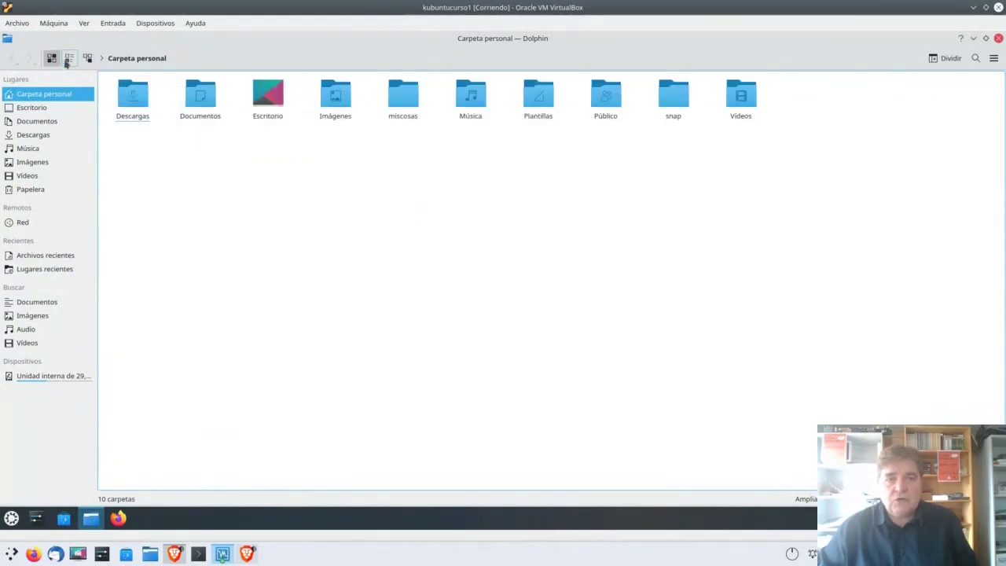
pyautogui.click(69, 59)
pyautogui.click(87, 60)
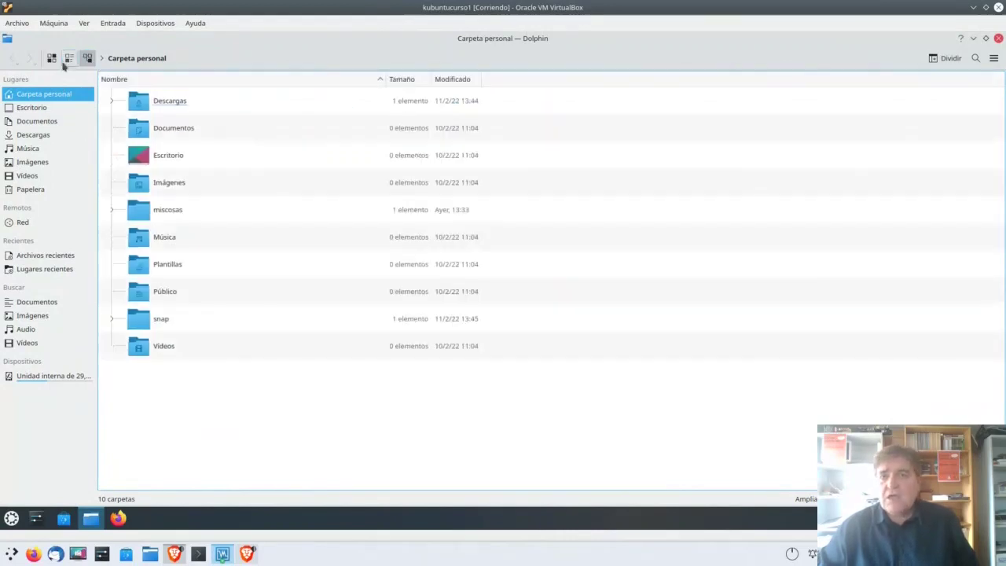
pyautogui.click(51, 59)
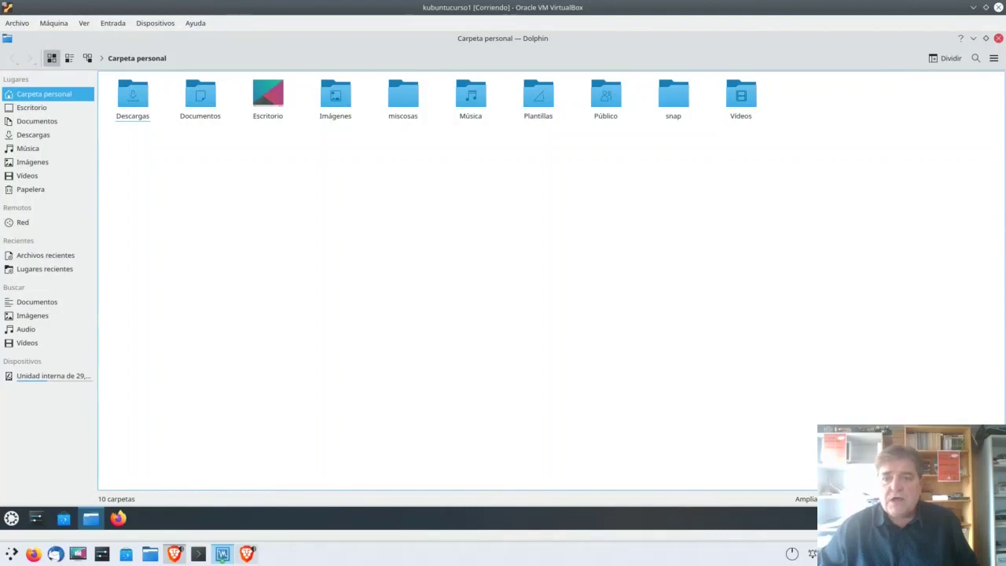
# Step: Zoom the folder icons in and out with Ctrl++ and Ctrl+-
pyautogui.hotkey('ctrl', '+')
pyautogui.hotkey('ctrl', '+')
pyautogui.hotkey('ctrl', '+')
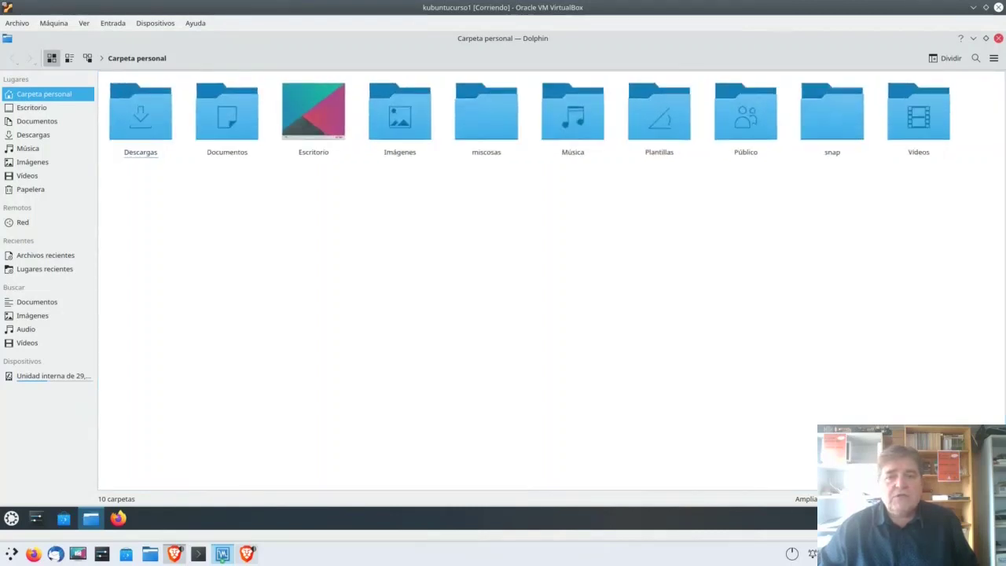
pyautogui.hotkey('ctrl', '+')
pyautogui.hotkey('ctrl', '+')
pyautogui.hotkey('ctrl', '+')
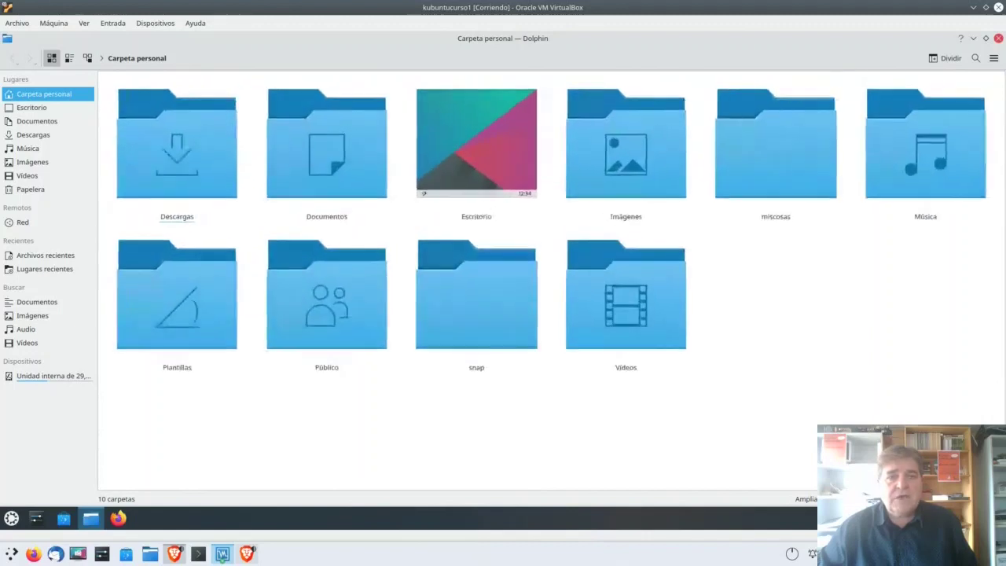
pyautogui.hotkey('ctrl', '-')
pyautogui.hotkey('ctrl', '-')
pyautogui.hotkey('ctrl', '-')
pyautogui.hotkey('ctrl', '-')
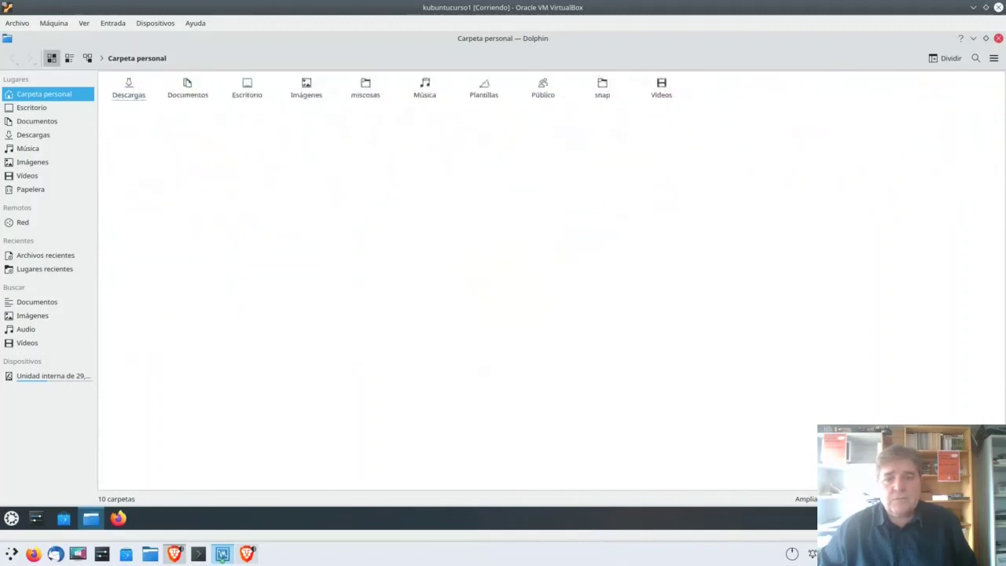
pyautogui.hotkey('ctrl', '+')
pyautogui.hotkey('ctrl', '+')
pyautogui.hotkey('ctrl', '+')
pyautogui.hotkey('ctrl', '+')
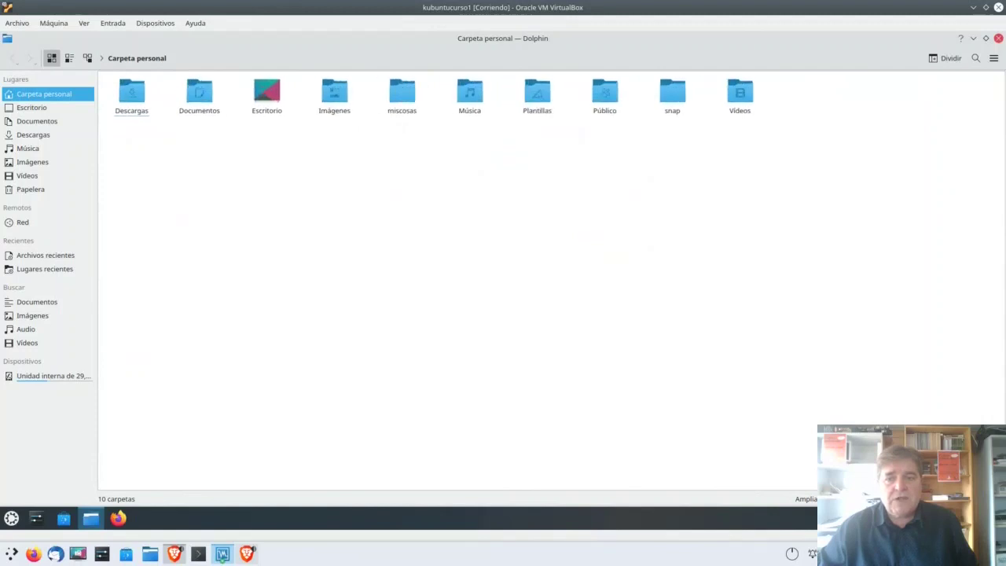
pyautogui.hotkey('ctrl', '-')
pyautogui.hotkey('ctrl', '-')
pyautogui.hotkey('ctrl', '-')
pyautogui.hotkey('ctrl', '-')
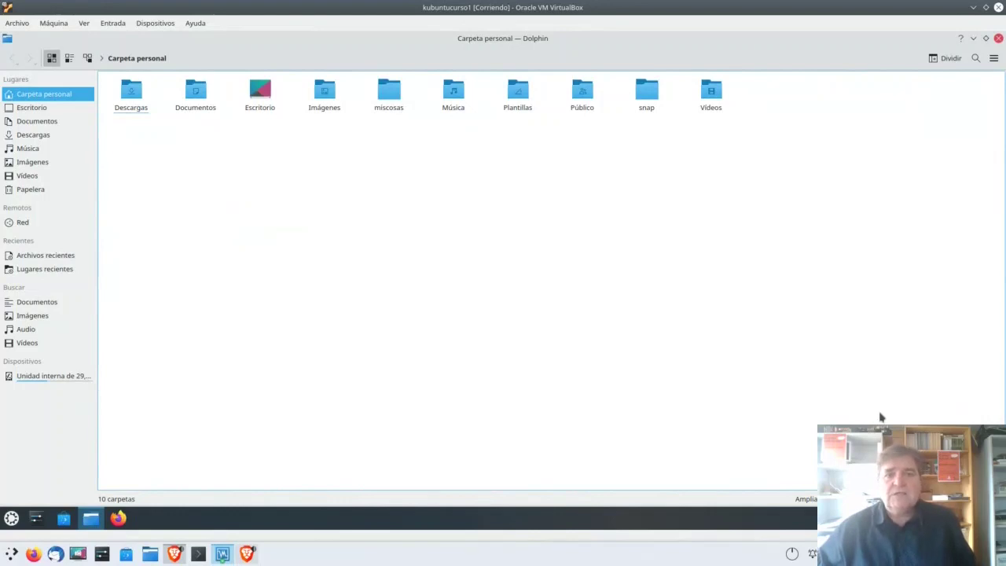
pyautogui.hotkey('ctrl', '+')
pyautogui.hotkey('ctrl', '+')
pyautogui.hotkey('ctrl', '+')
pyautogui.hotkey('ctrl', '+')
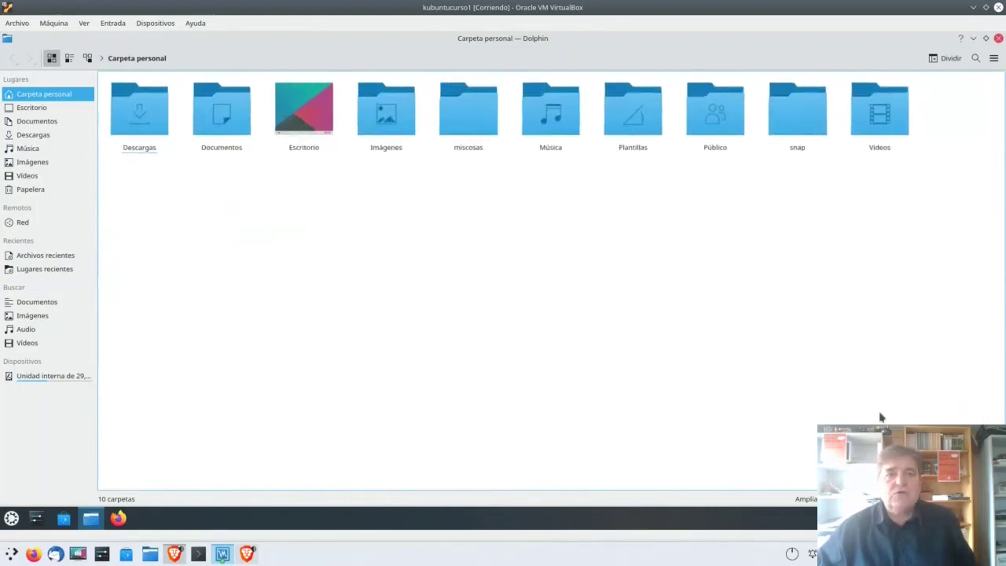
pyautogui.hotkey('ctrl', '-')
pyautogui.hotkey('ctrl', '-')
pyautogui.hotkey('ctrl', '-')
pyautogui.hotkey('ctrl', '-')
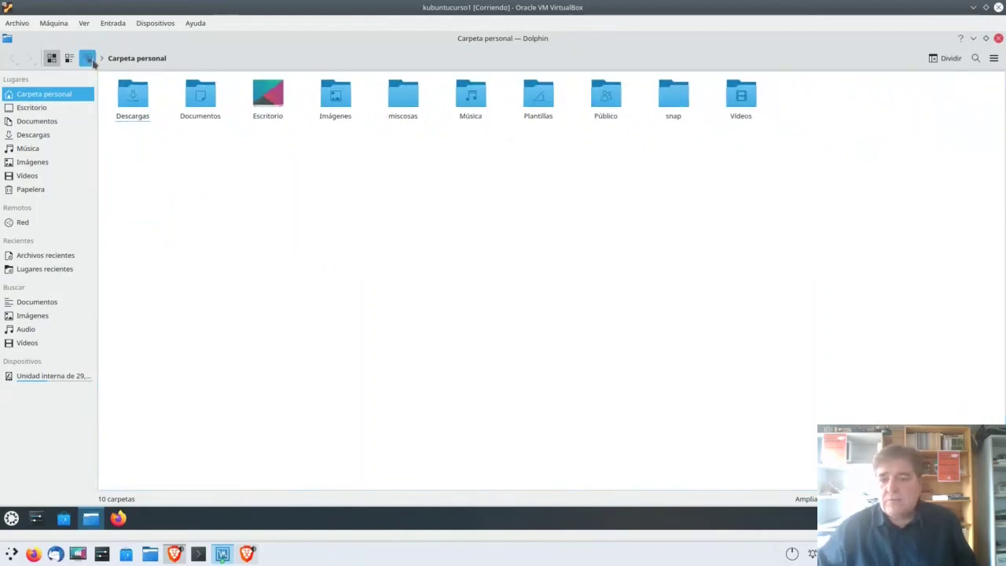
# Step: Switch to Details view (Ctrl+3) and size the rows so all ten folders fit
pyautogui.hotkey('ctrl', '3')
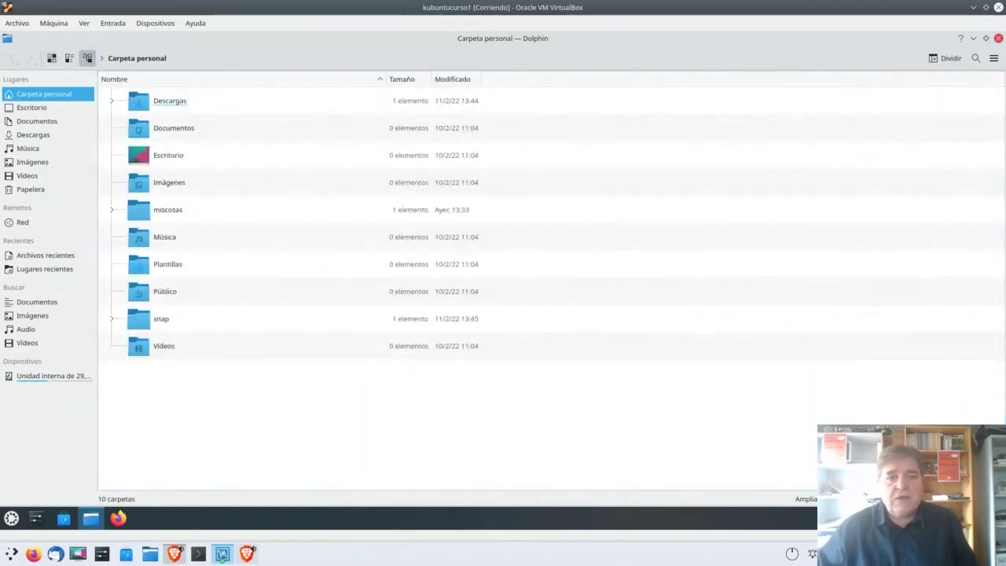
pyautogui.hotkey('ctrl', '+')
pyautogui.hotkey('ctrl', '+')
pyautogui.hotkey('ctrl', '+')
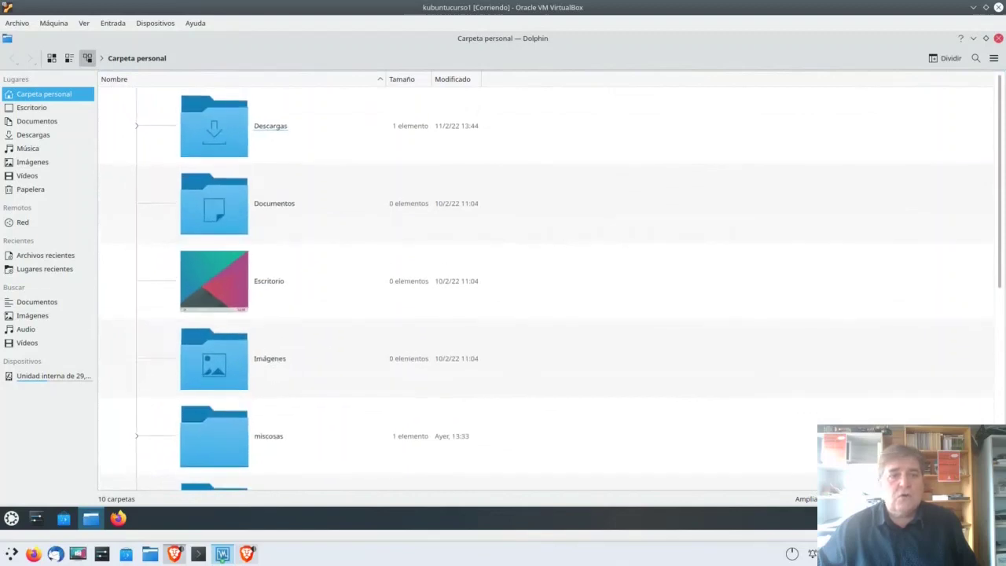
pyautogui.hotkey('ctrl', '-')
pyautogui.hotkey('ctrl', '-')
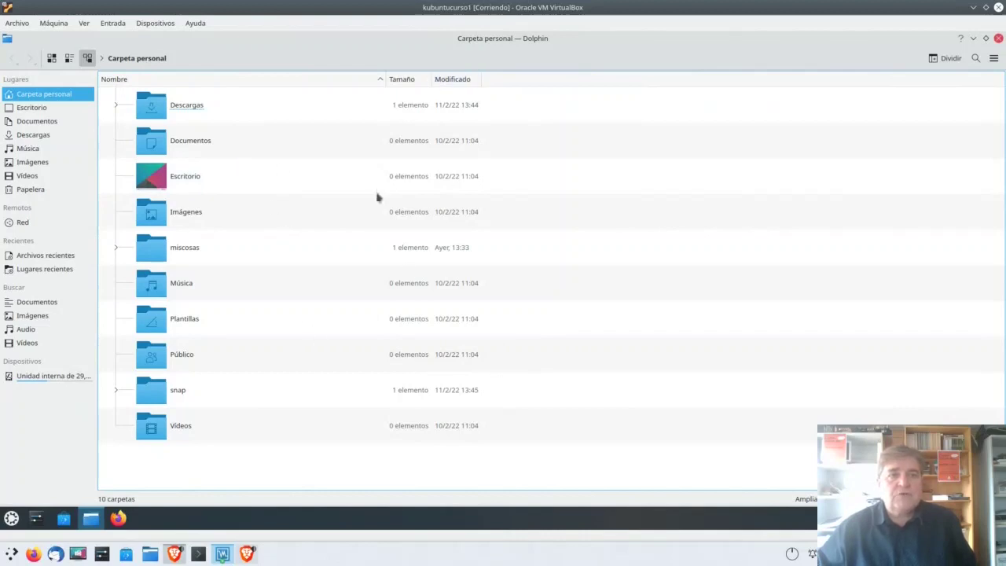
pyautogui.click(323, 202)
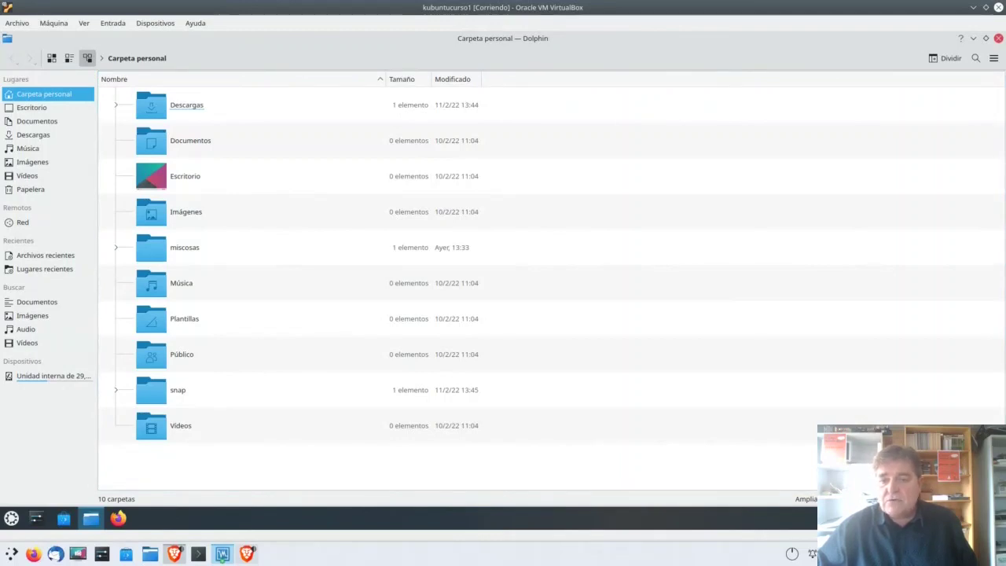
pyautogui.hotkey('ctrl', '+')
pyautogui.hotkey('ctrl', '+')
pyautogui.hotkey('ctrl', '+')
pyautogui.hotkey('ctrl', '+')
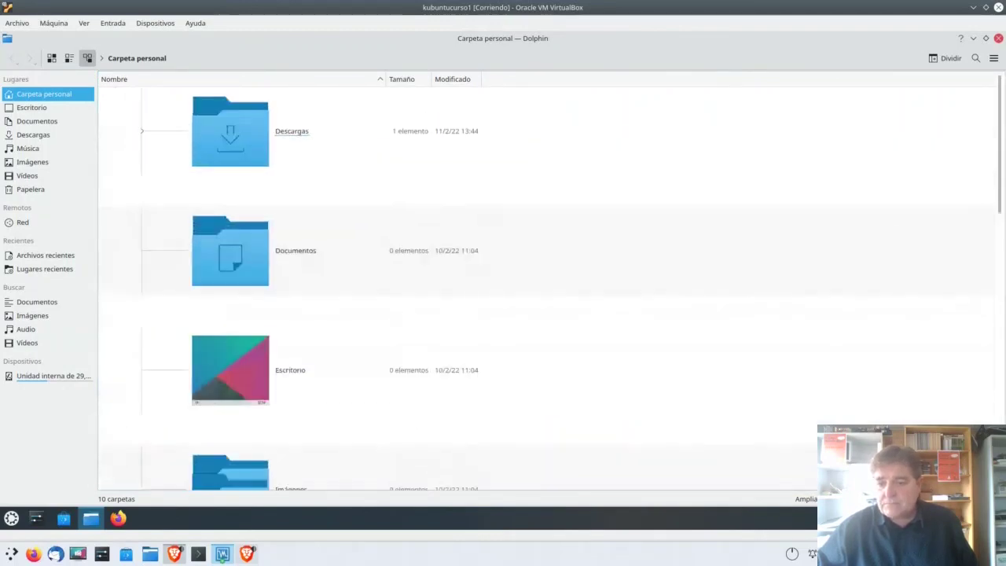
pyautogui.hotkey('ctrl', '0')
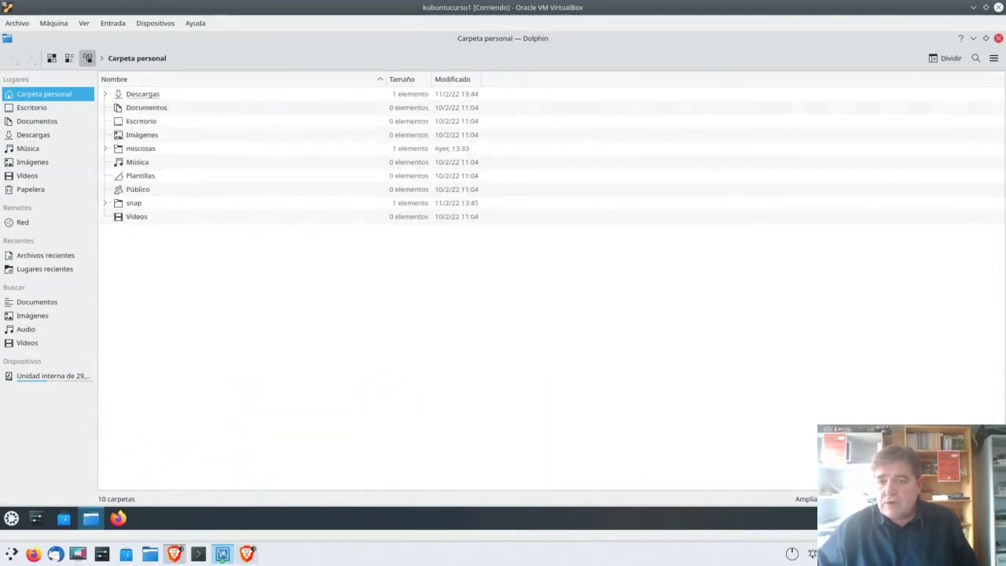
pyautogui.hotkey('ctrl', '+')
pyautogui.hotkey('ctrl', '+')
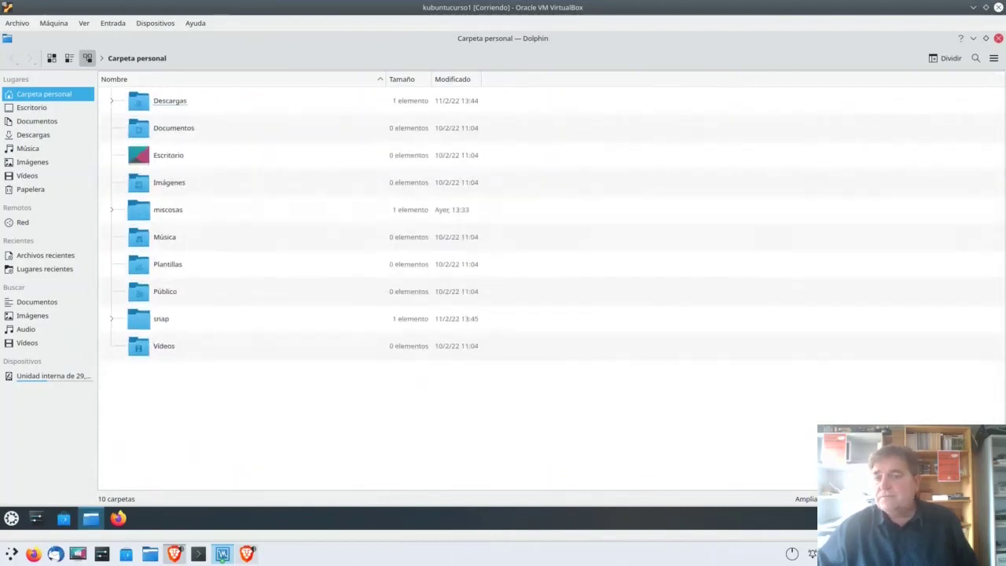
pyautogui.hotkey('ctrl', '+')
pyautogui.hotkey('ctrl', '+')
pyautogui.hotkey('ctrl', '-')
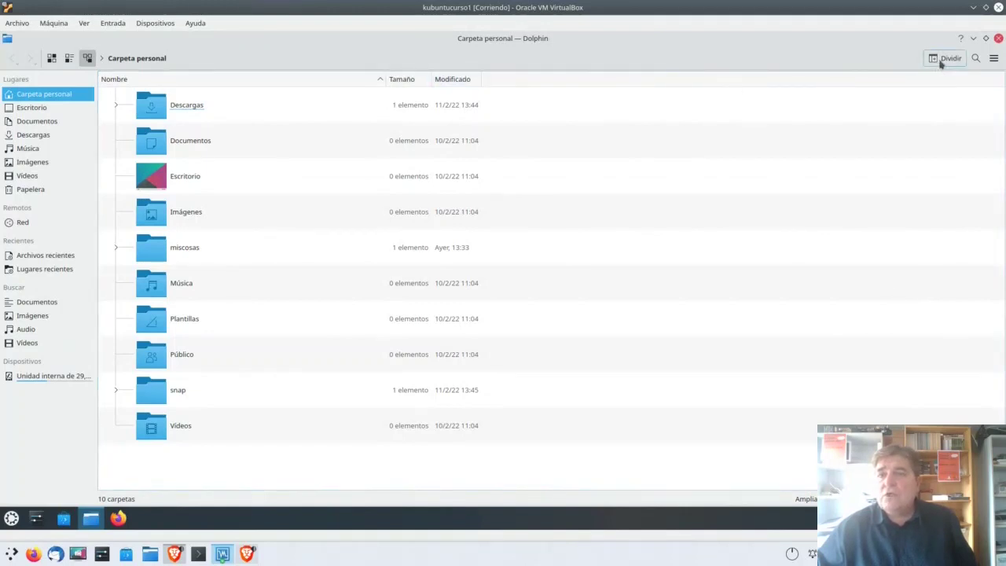
# Step: Show the Crear nuevo submenu from the home folder's empty-area context menu
pyautogui.click(993, 59)
pyautogui.click(994, 60)
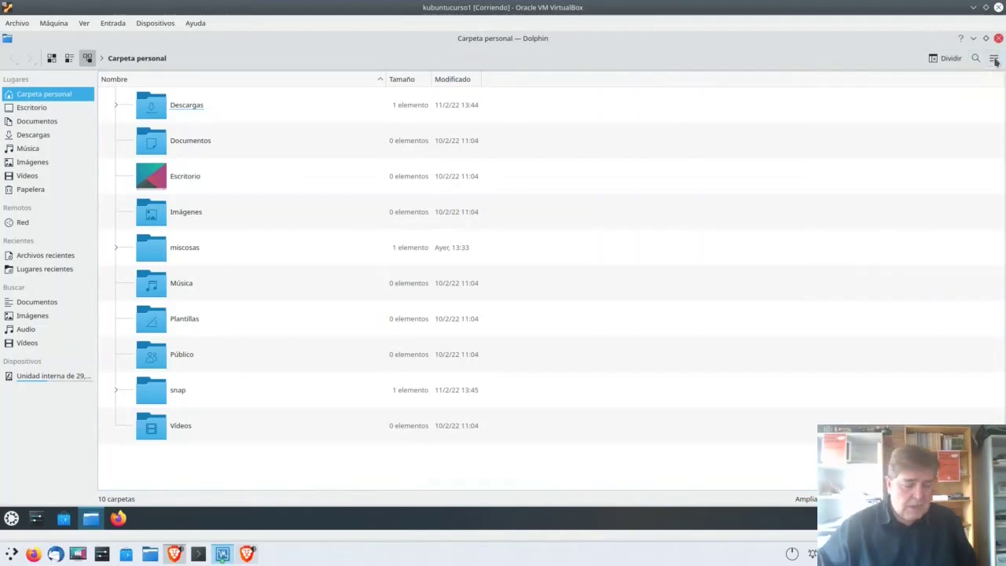
pyautogui.click(698, 207)
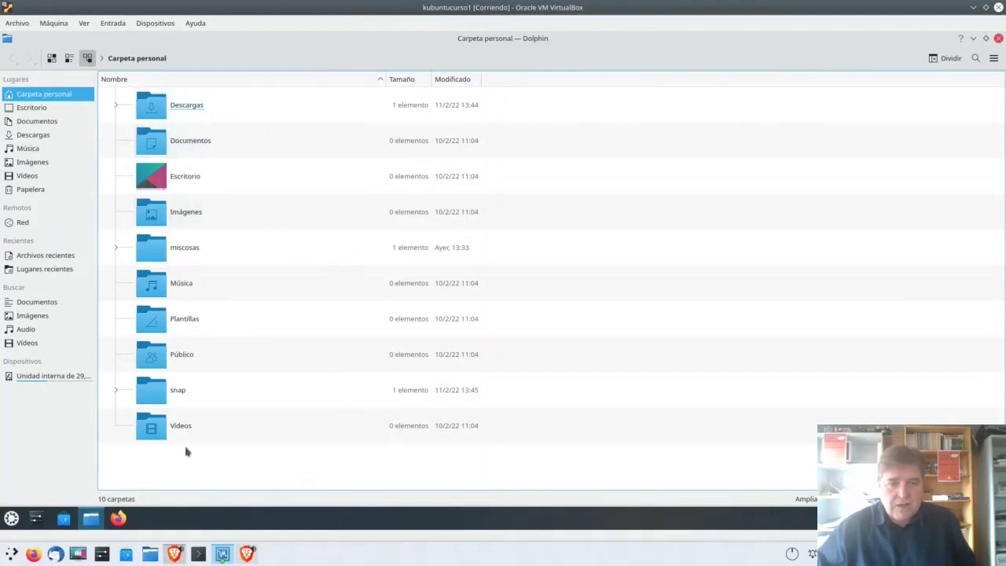
pyautogui.rightClick(298, 475)
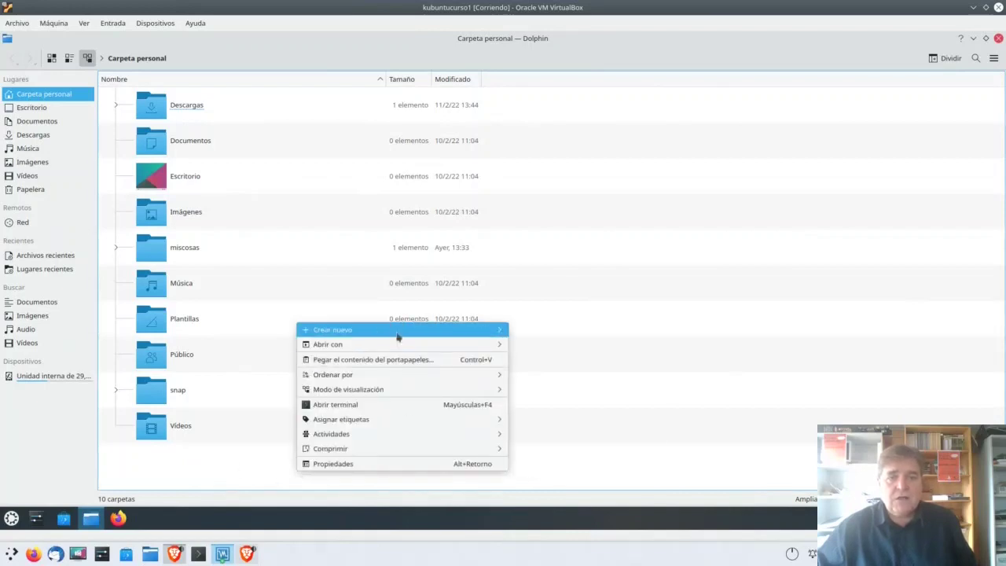
pyautogui.moveTo(365, 333)
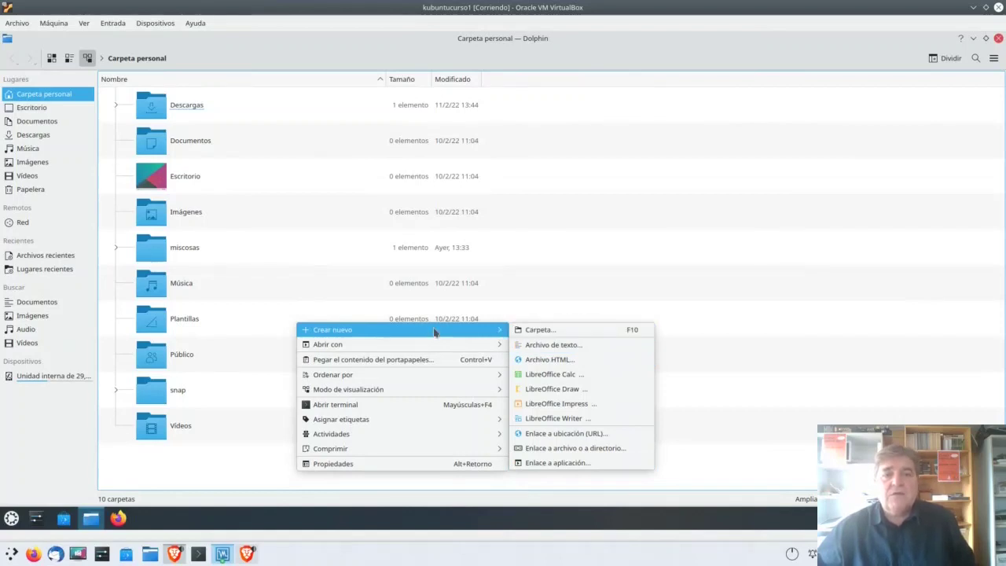
# Step: Create a new folder named miprimeracarpeta in the home folder
pyautogui.click(544, 331)
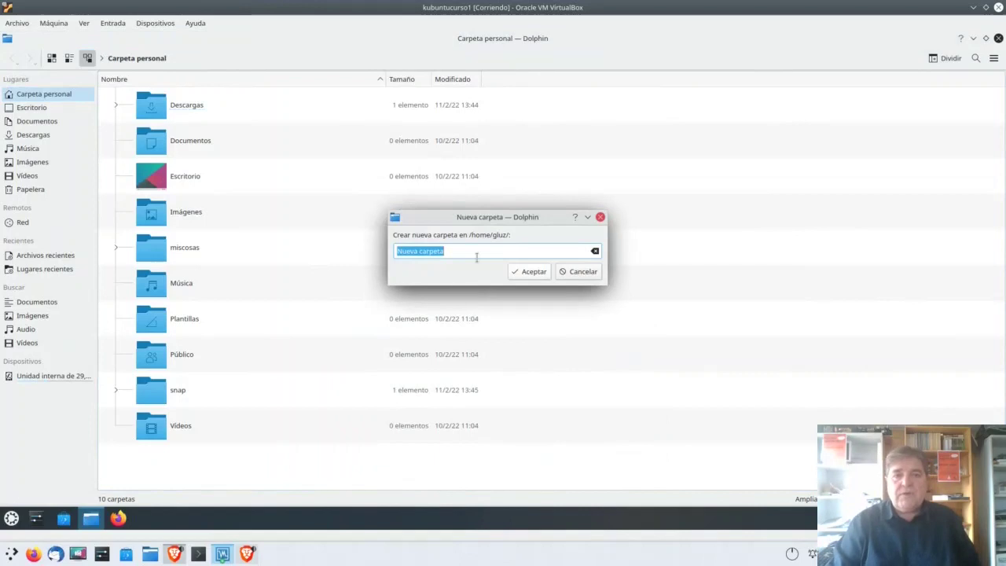
pyautogui.write('mip')
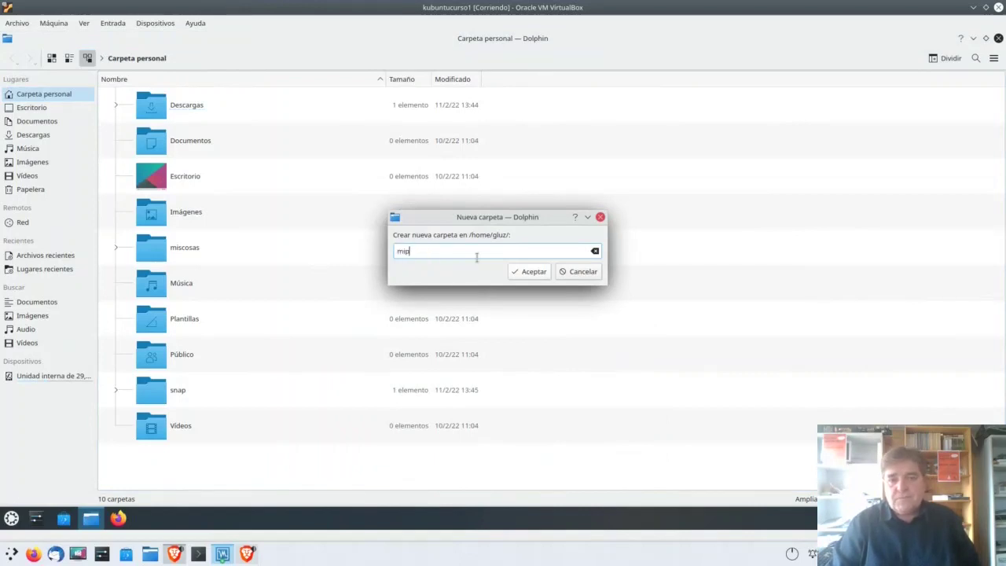
pyautogui.write('rimeracar')
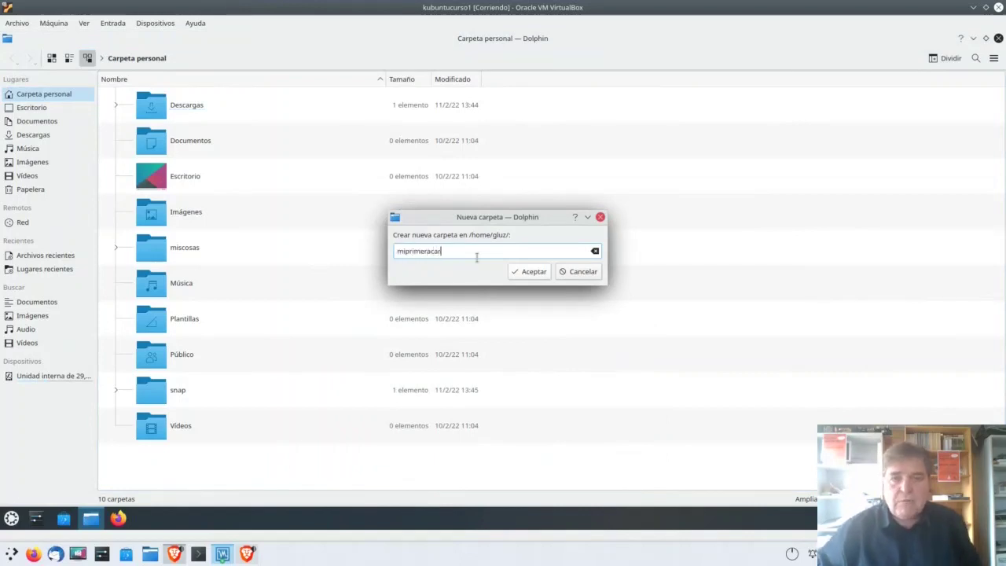
pyautogui.write('peta')
pyautogui.press('Return')
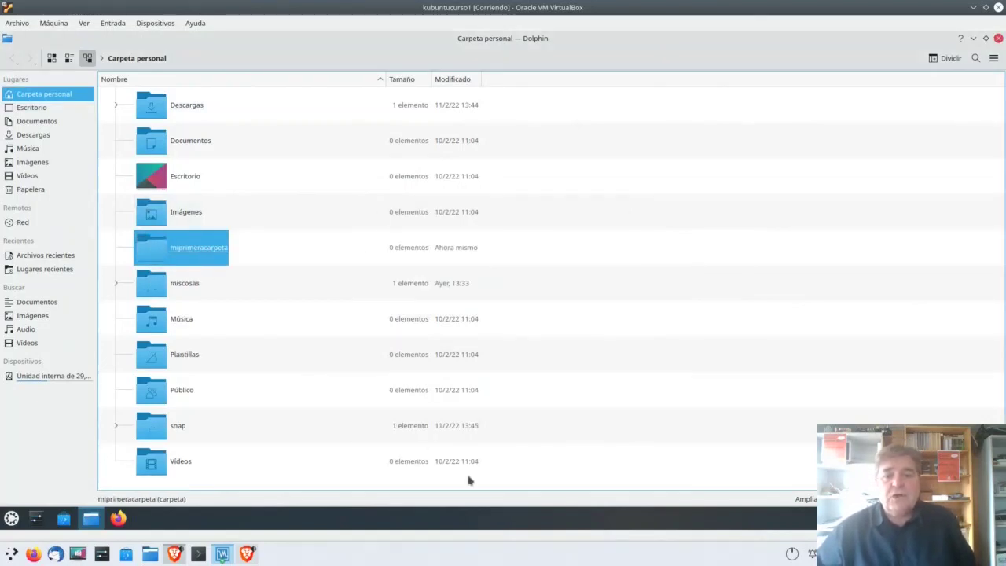
# Step: Create a new LibreOffice Writer document named mitexto.odt
pyautogui.rightClick(341, 485)
pyautogui.moveTo(415, 338)
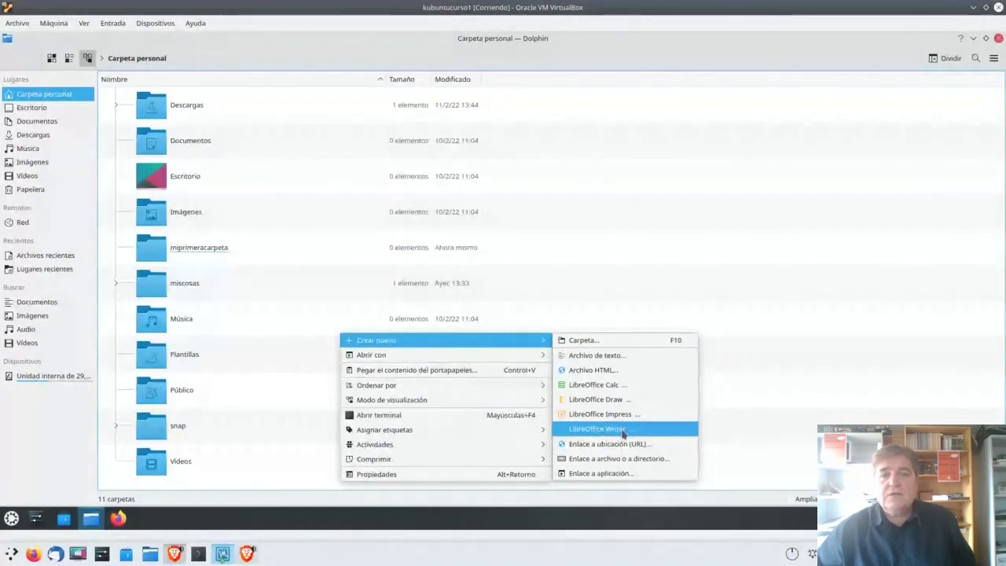
pyautogui.click(634, 434)
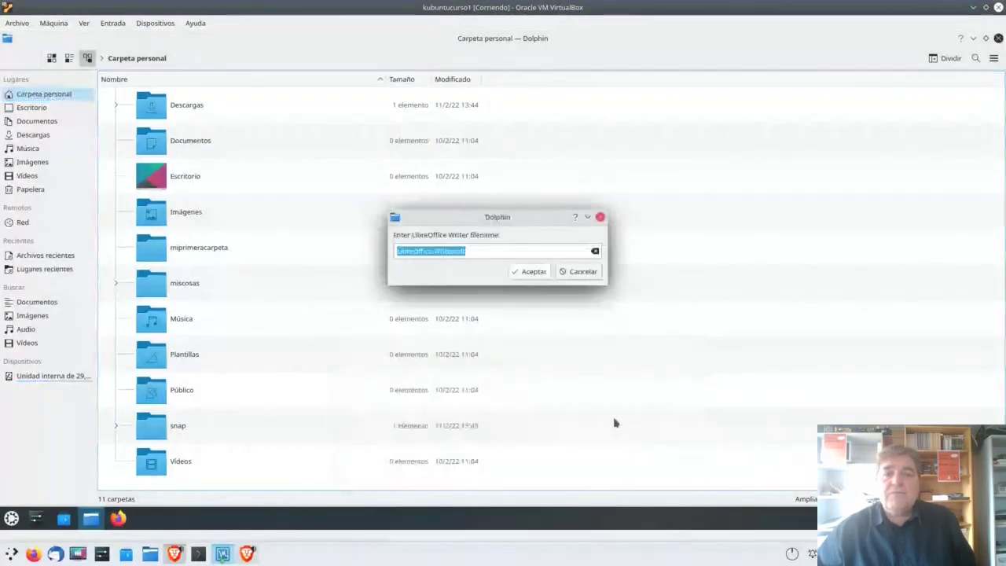
pyautogui.click(454, 251)
pyautogui.hotkey('shift', 'Home')
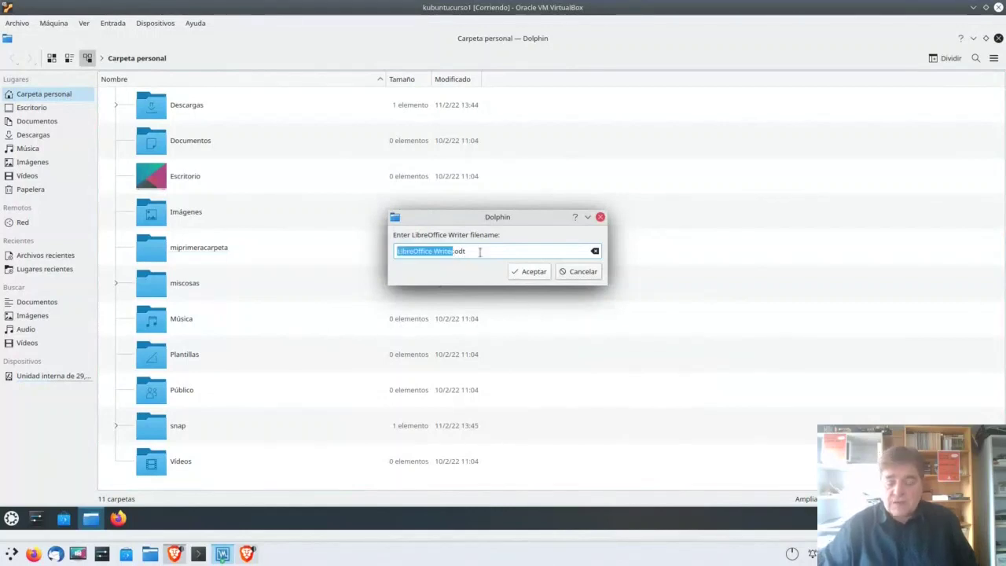
pyautogui.press('Delete')
pyautogui.press('Delete')
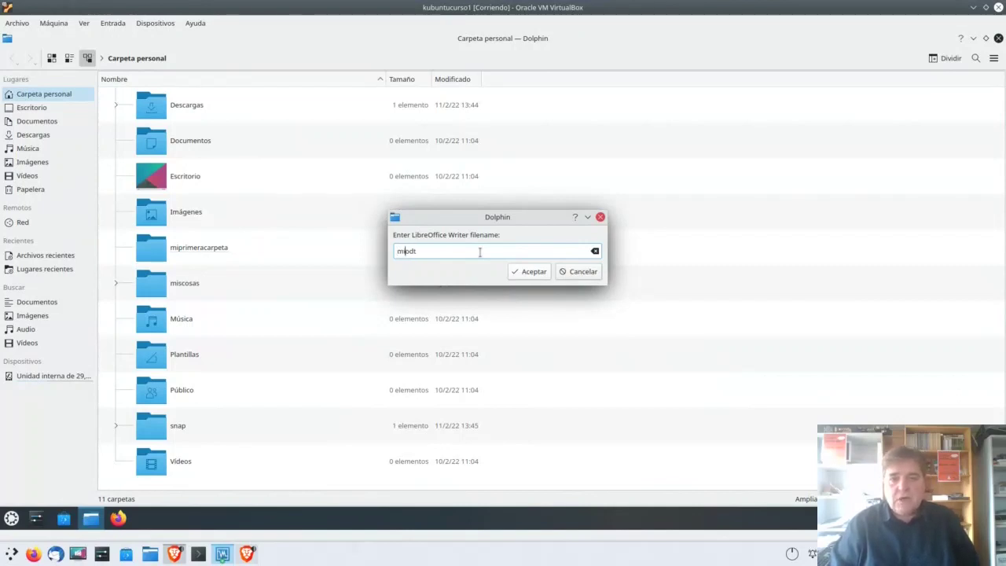
pyautogui.write('m')
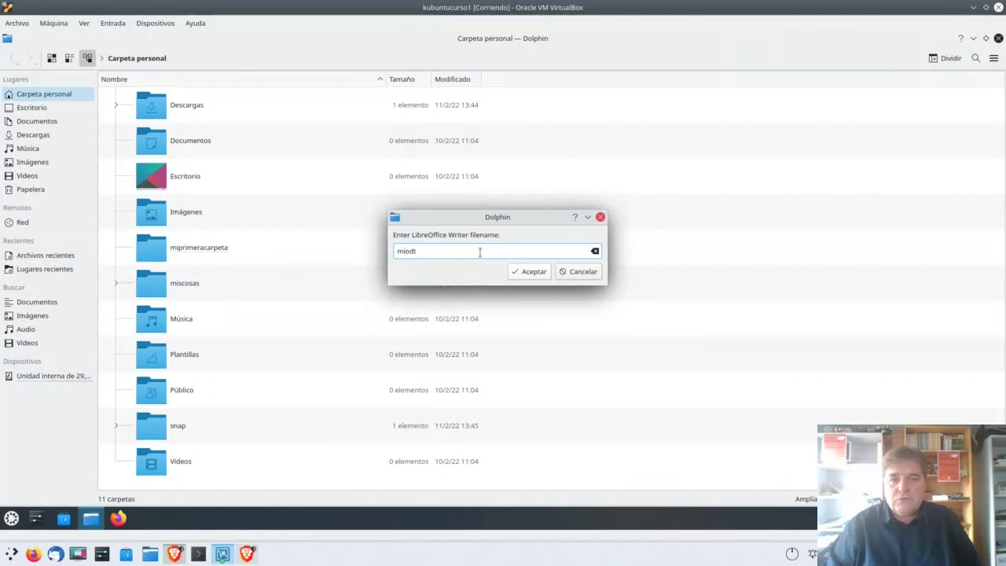
pyautogui.write('itexto.')
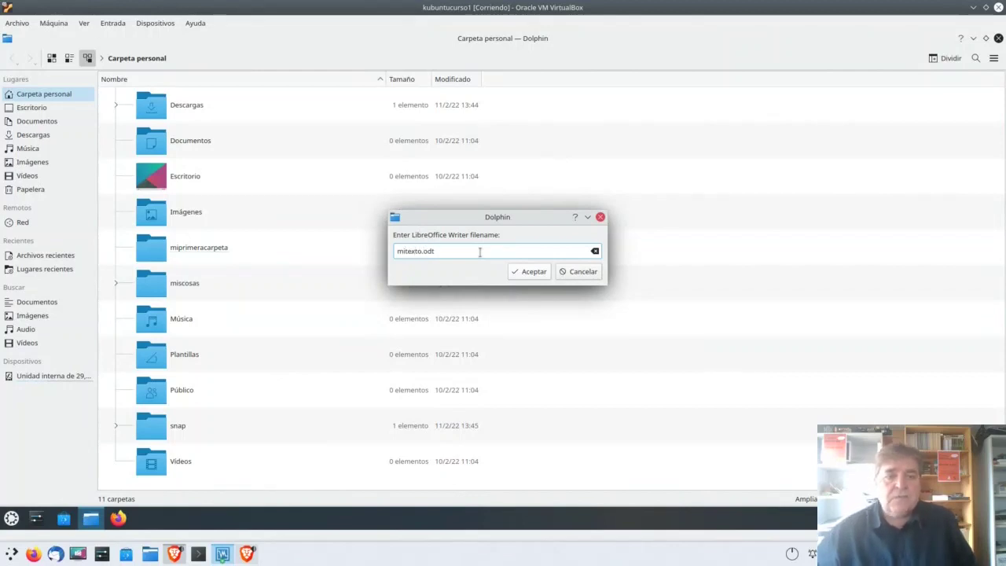
pyautogui.click(527, 275)
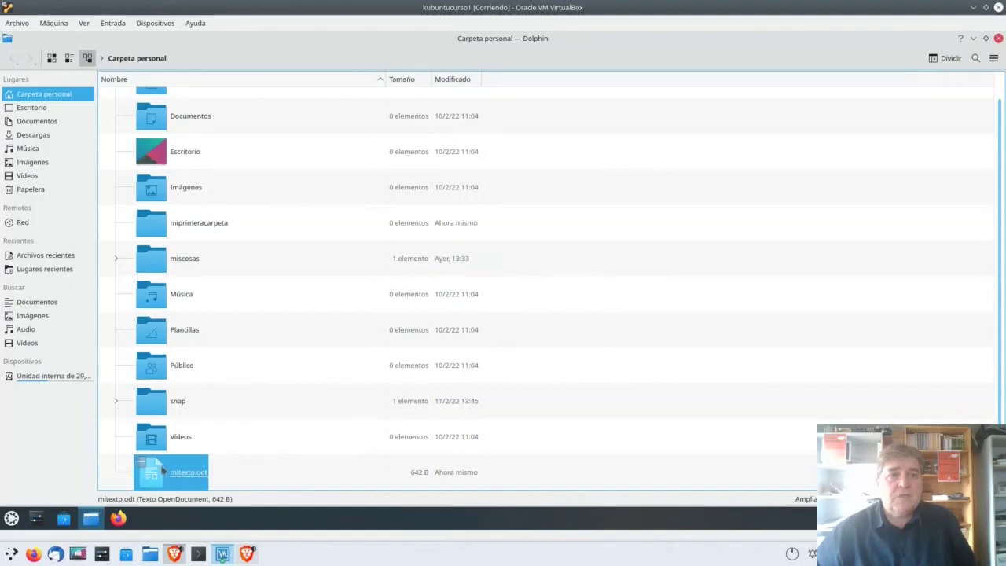
# Step: Open mitexto.odt in LibreOffice Writer from its context menu
pyautogui.scroll(1, 267, 268)
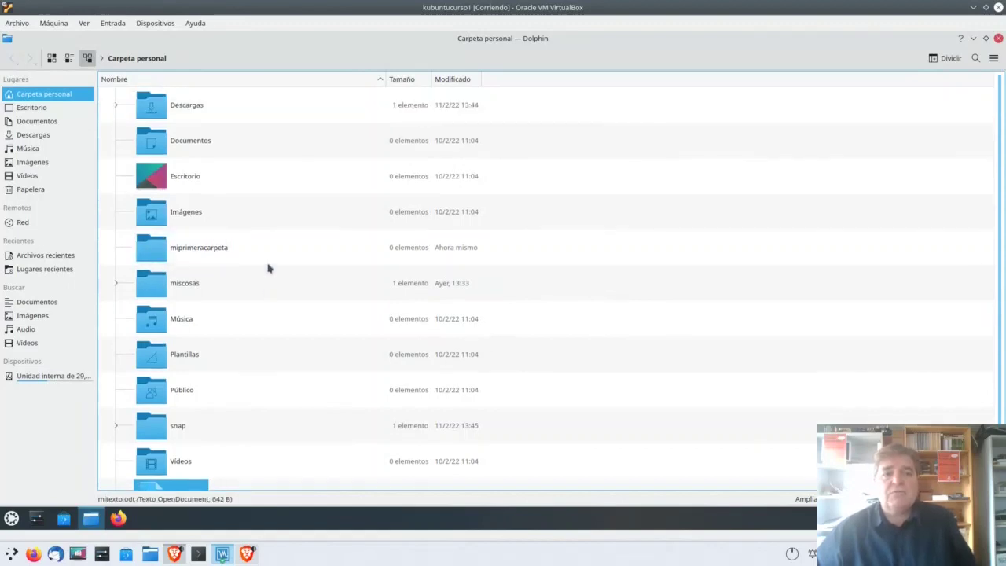
pyautogui.scroll(-1, 390, 265)
pyautogui.scroll(1, 344, 292)
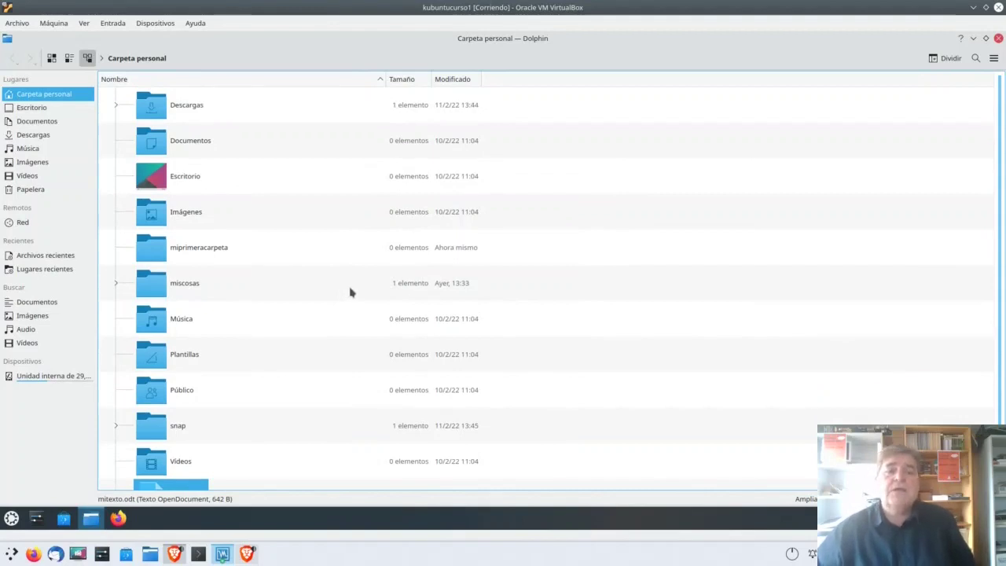
pyautogui.scroll(-1, 303, 328)
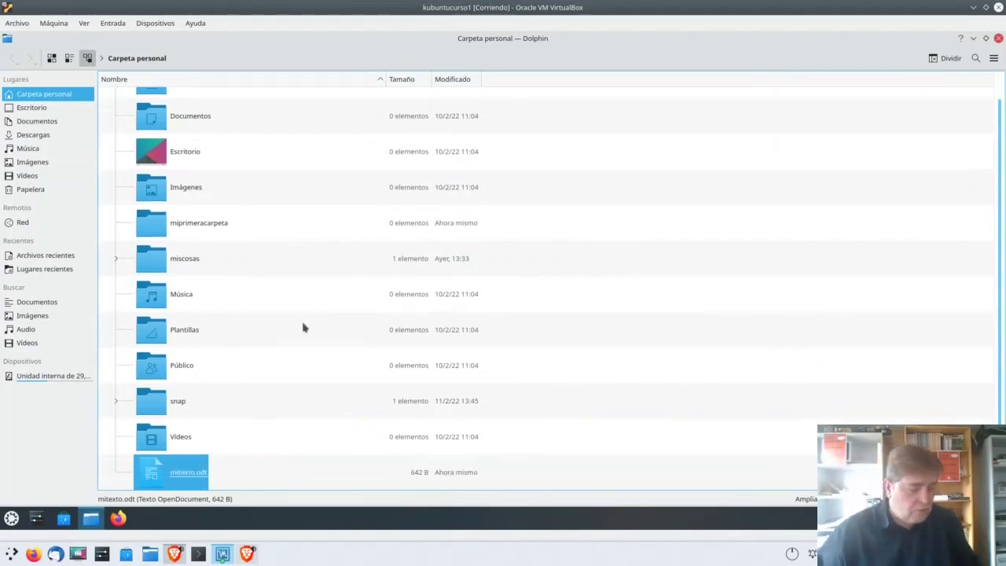
pyautogui.scroll(1, 303, 328)
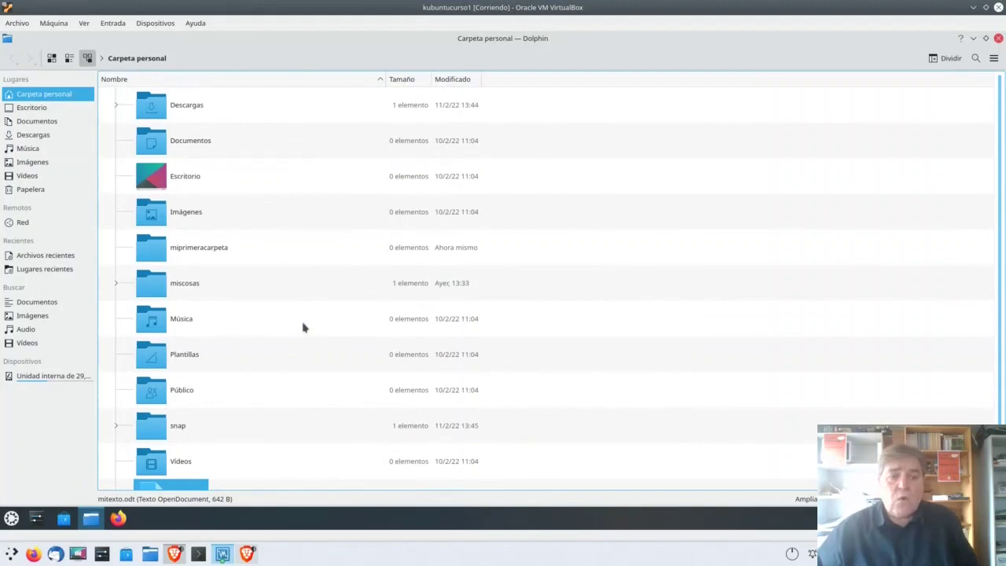
pyautogui.scroll(-1, 304, 327)
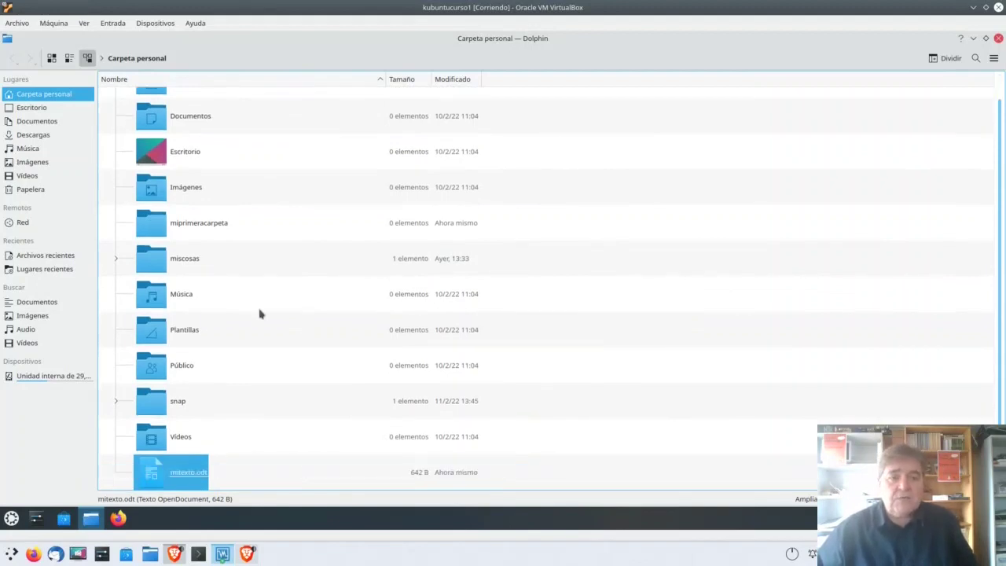
pyautogui.rightClick(179, 475)
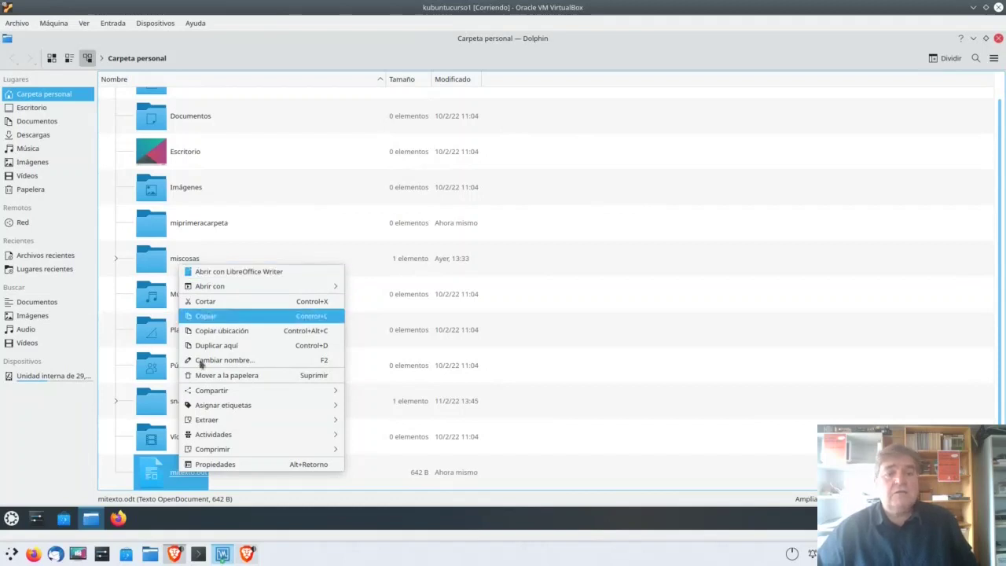
pyautogui.click(153, 475)
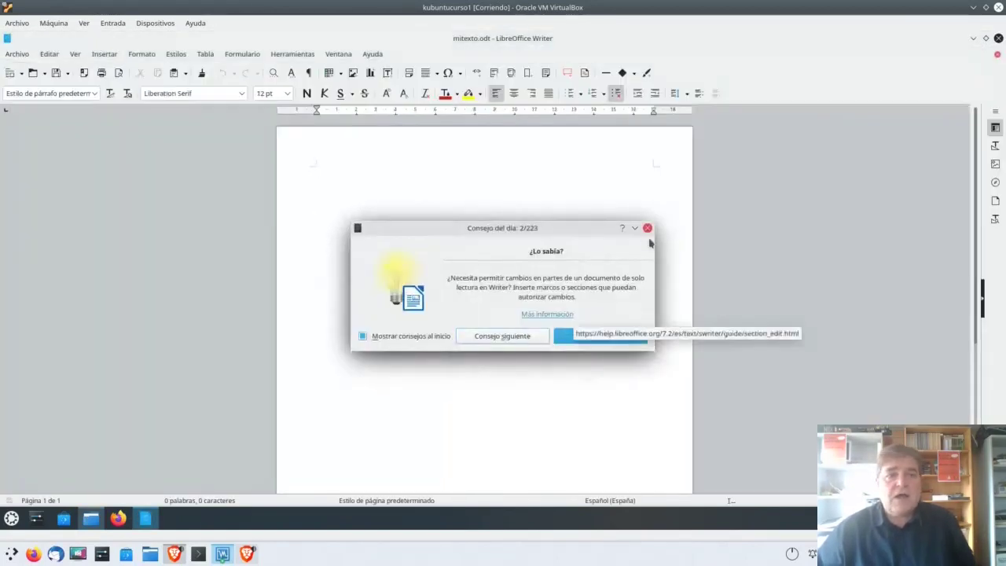
# Step: Dismiss the Consejo del día tip and close LibreOffice Writer
pyautogui.click(646, 228)
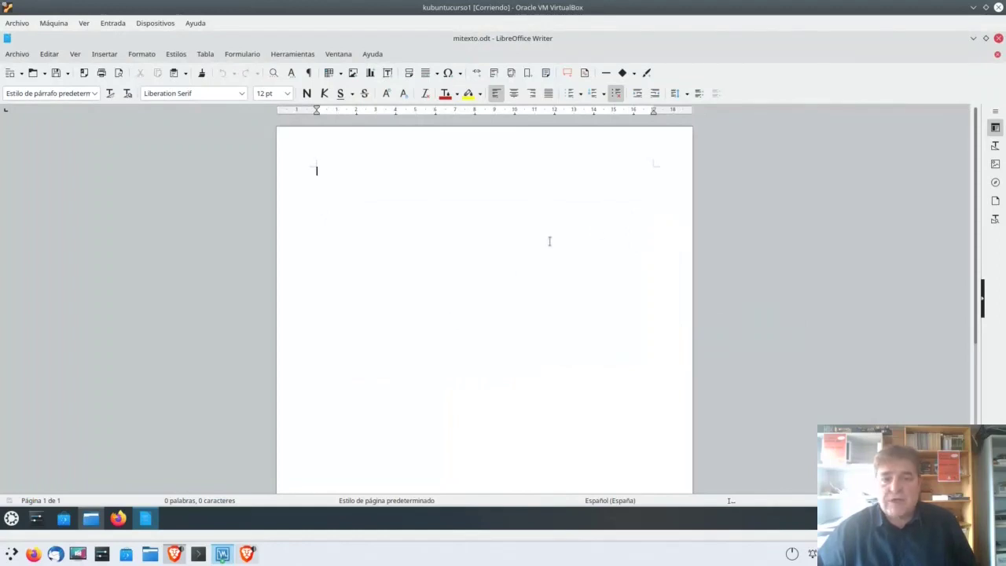
pyautogui.click(998, 38)
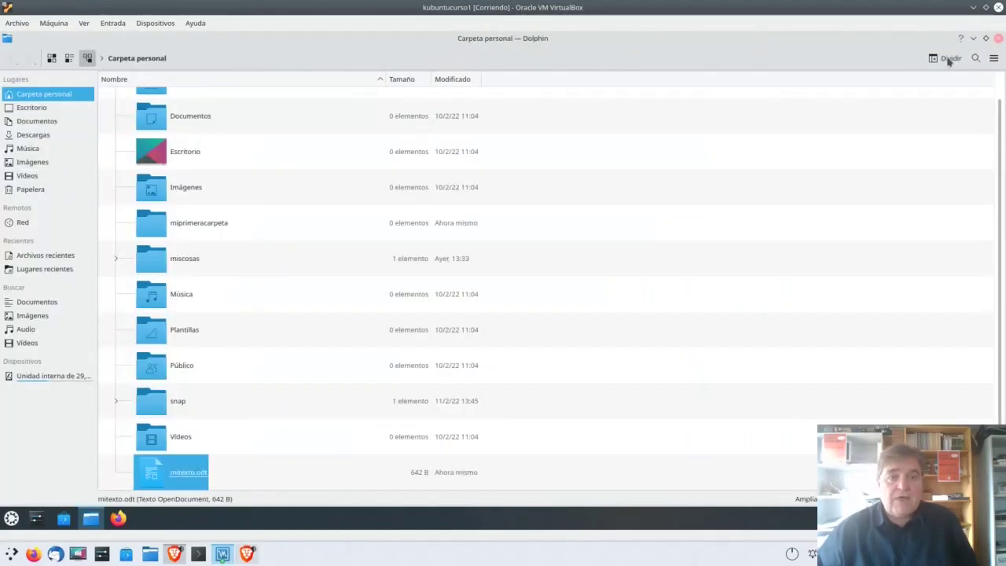
# Step: Duplicate mitexto.odt to create Copia de mitexto.odt
pyautogui.rightClick(176, 473)
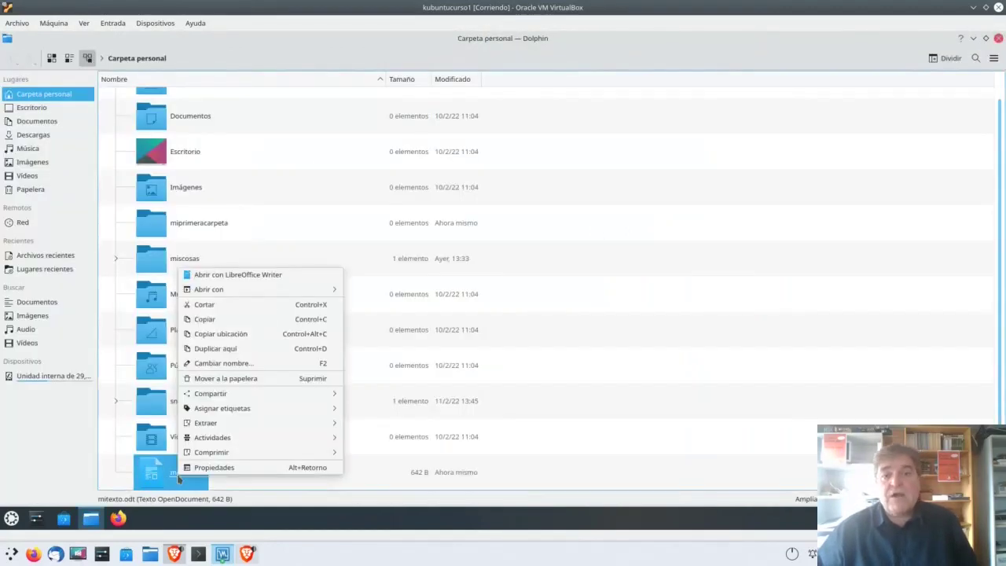
pyautogui.moveTo(259, 290)
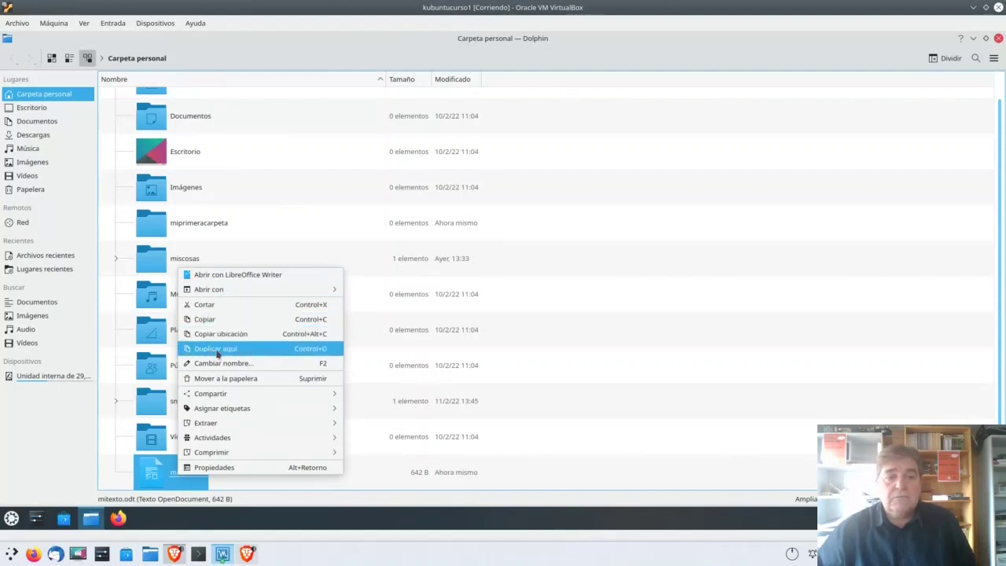
pyautogui.click(226, 350)
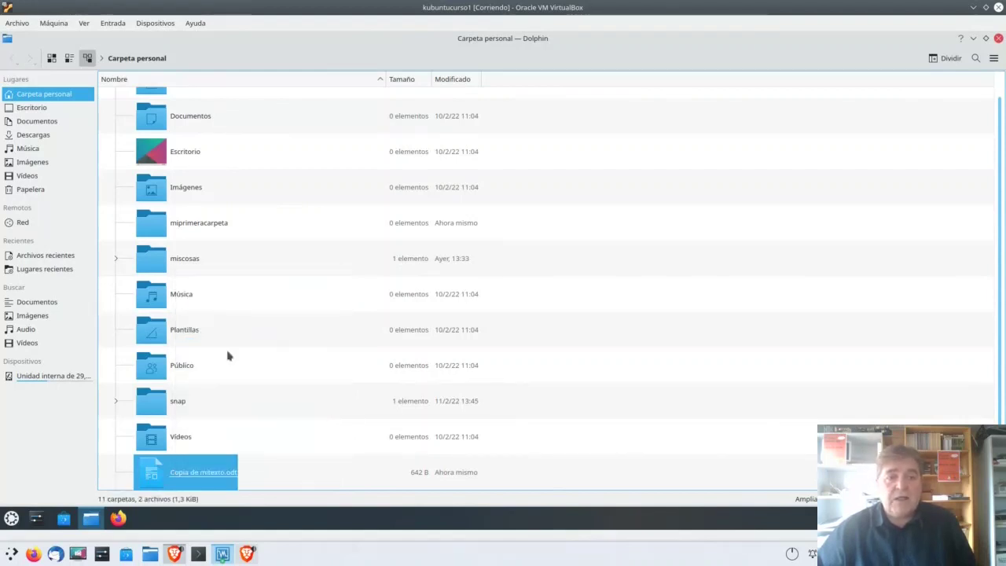
# Step: Move Copia de mitexto.odt to the trash, keeping the original file
pyautogui.scroll(-1, 244, 355)
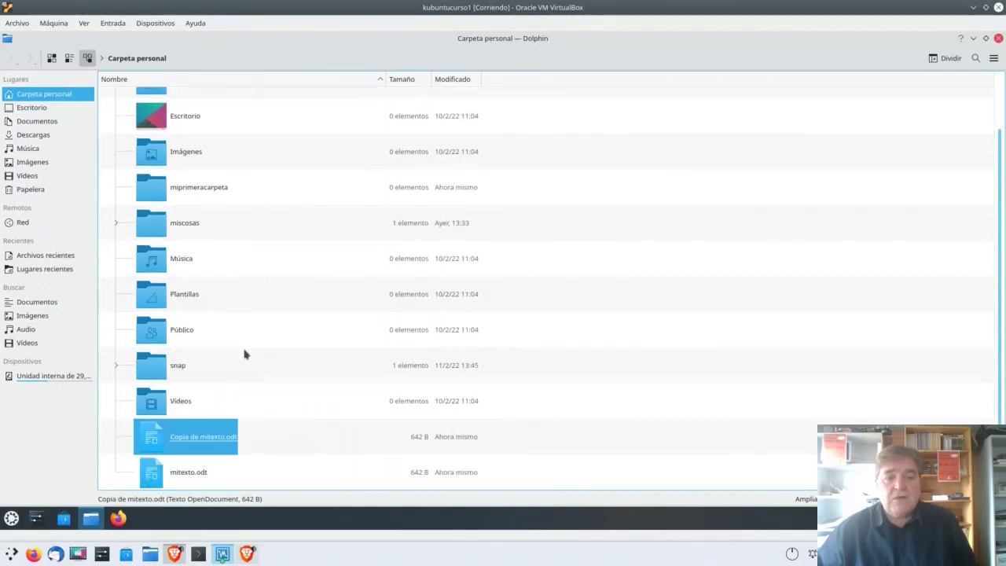
pyautogui.click(192, 473)
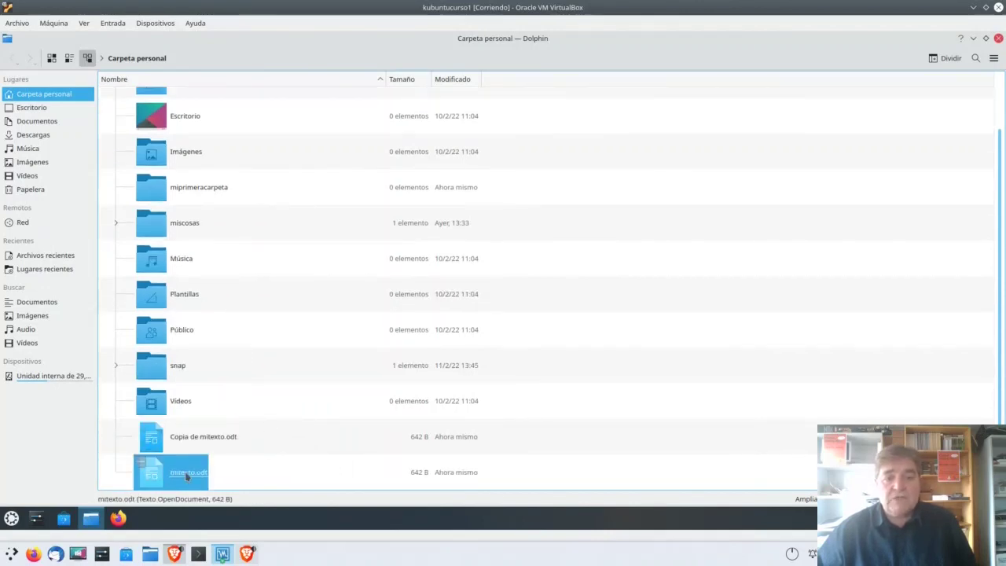
pyautogui.click(193, 443)
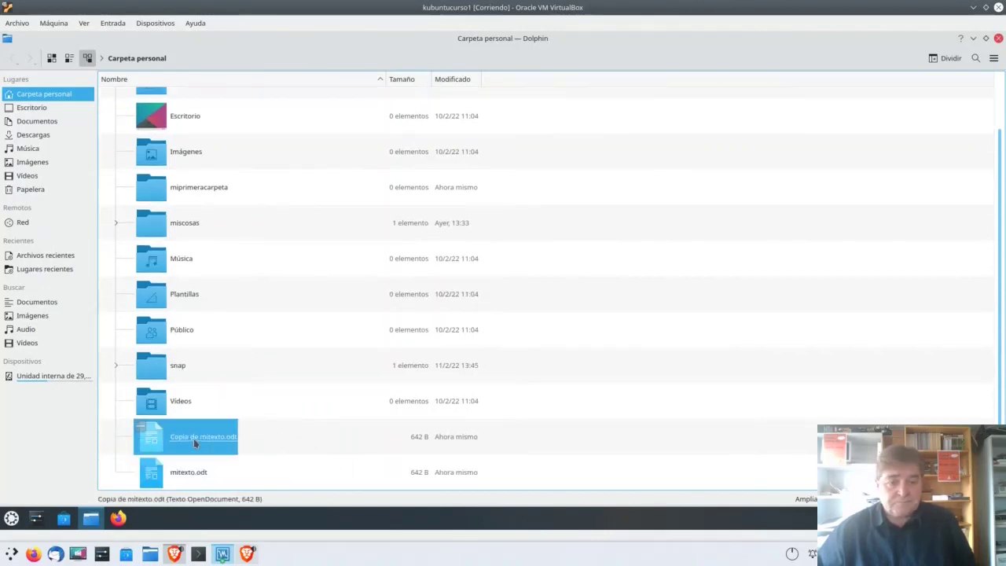
pyautogui.click(192, 472)
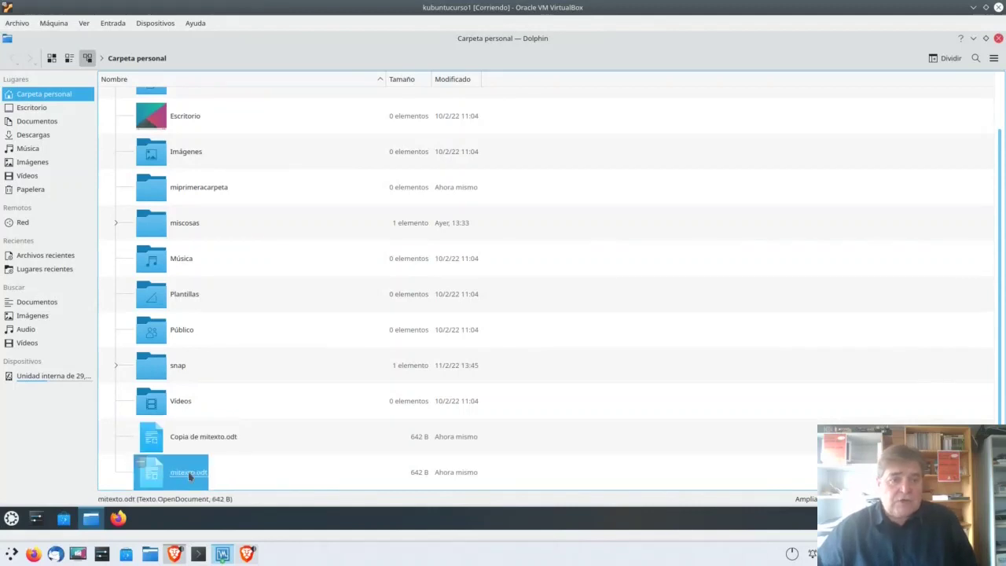
pyautogui.rightClick(191, 472)
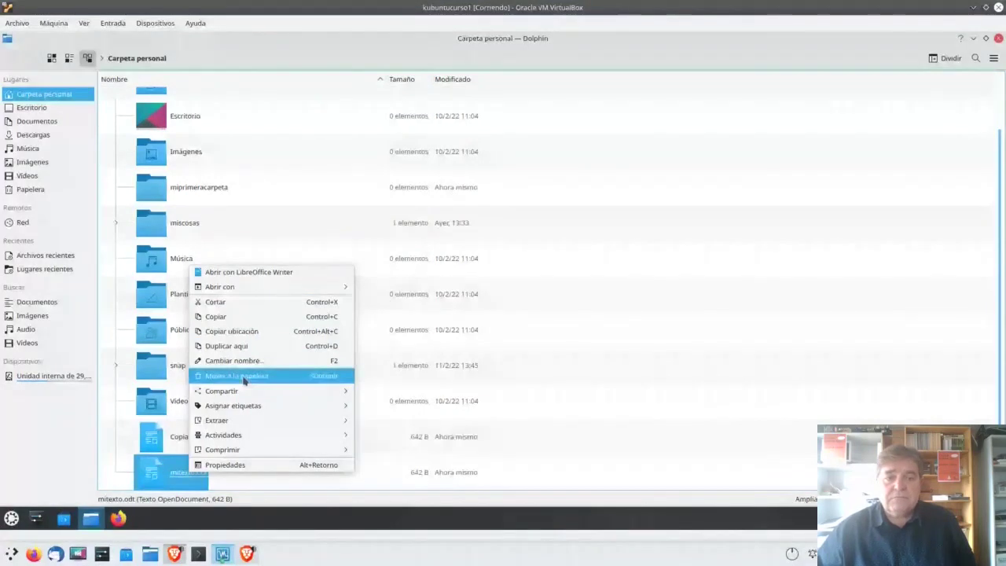
pyautogui.click(168, 464)
pyautogui.click(185, 440)
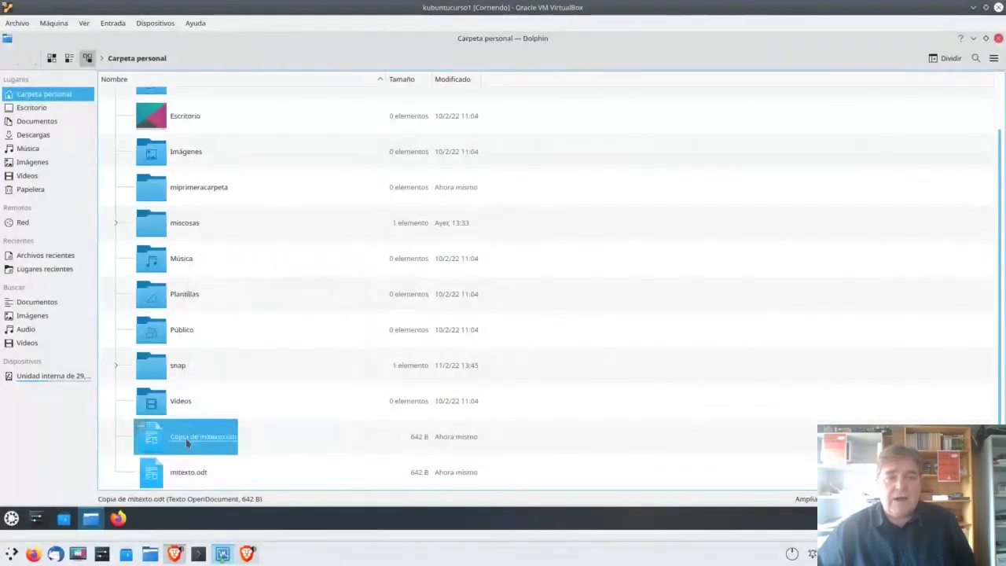
pyautogui.rightClick(185, 437)
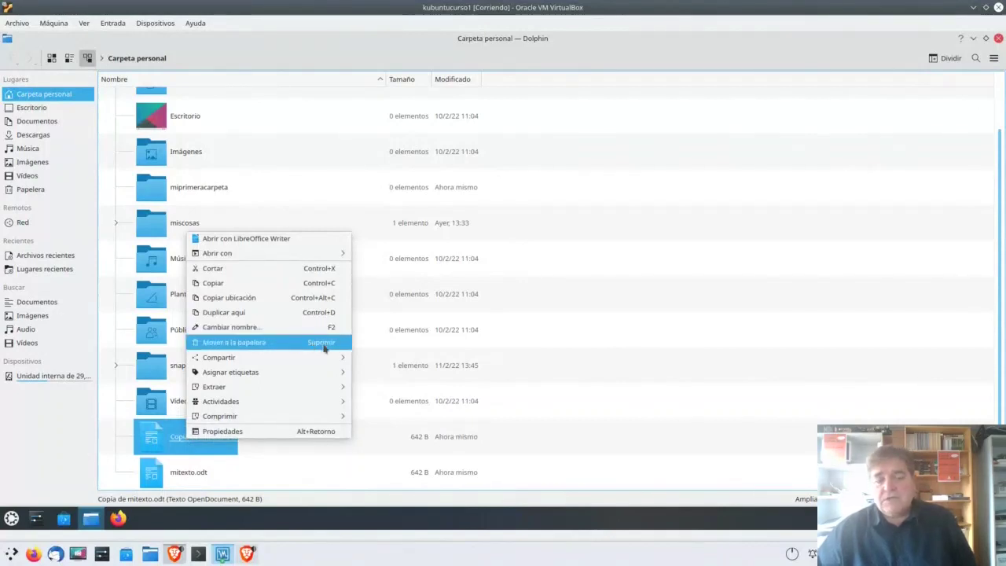
pyautogui.click(262, 345)
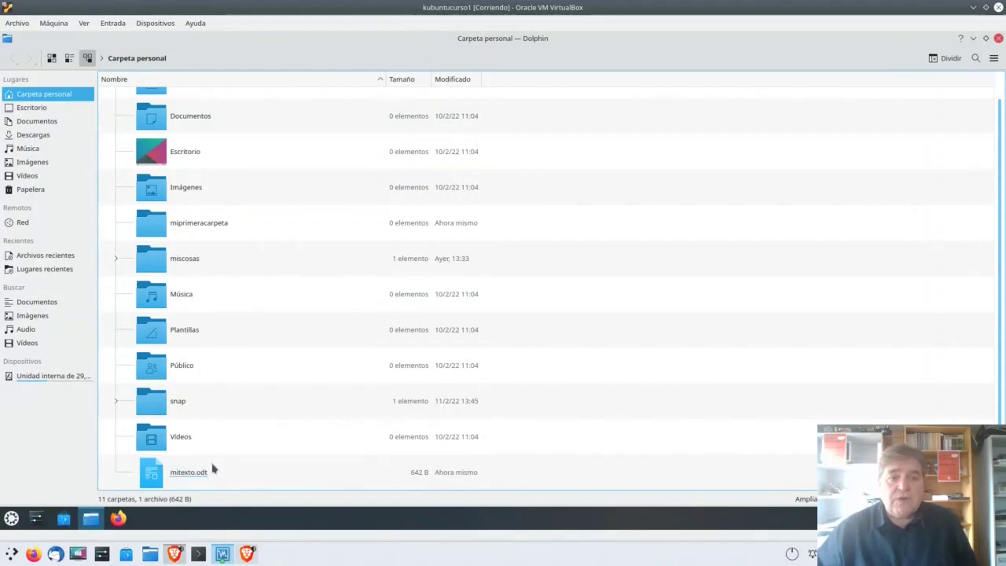
# Step: Browse mitexto.odt's Compartir, Asignar etiquetas, Extraer, Actividades and Comprimir submenus
pyautogui.rightClick(158, 474)
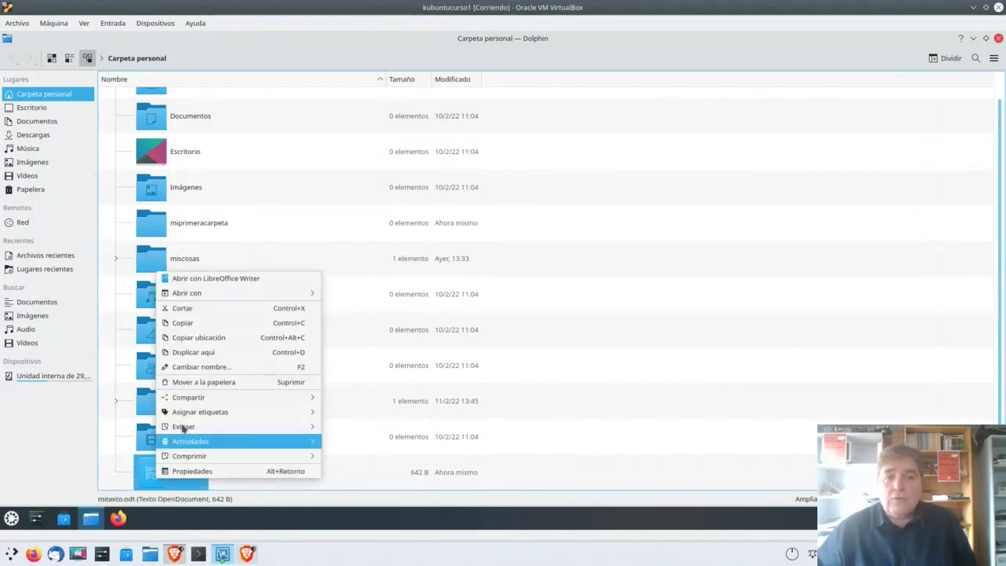
pyautogui.moveTo(219, 398)
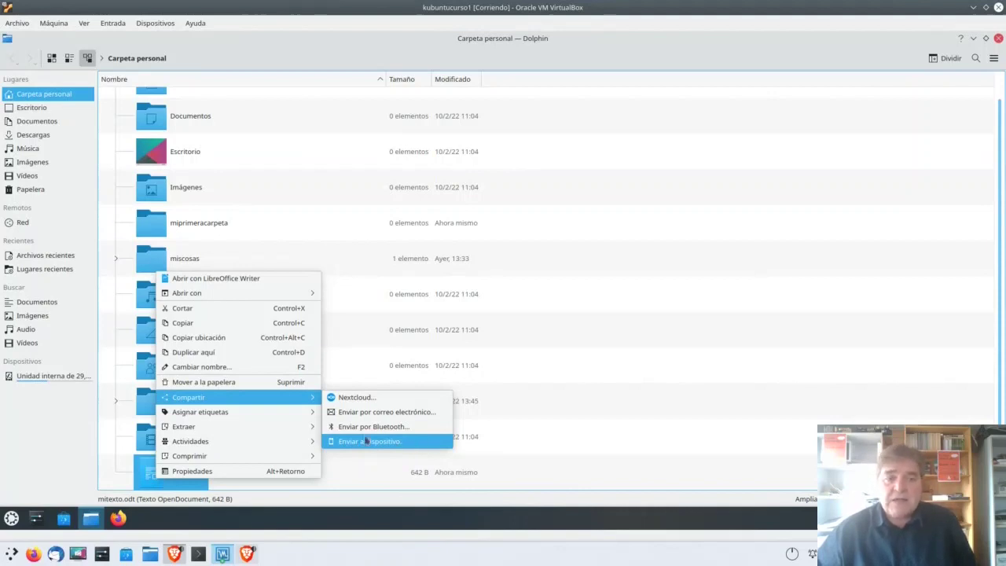
pyautogui.moveTo(268, 416)
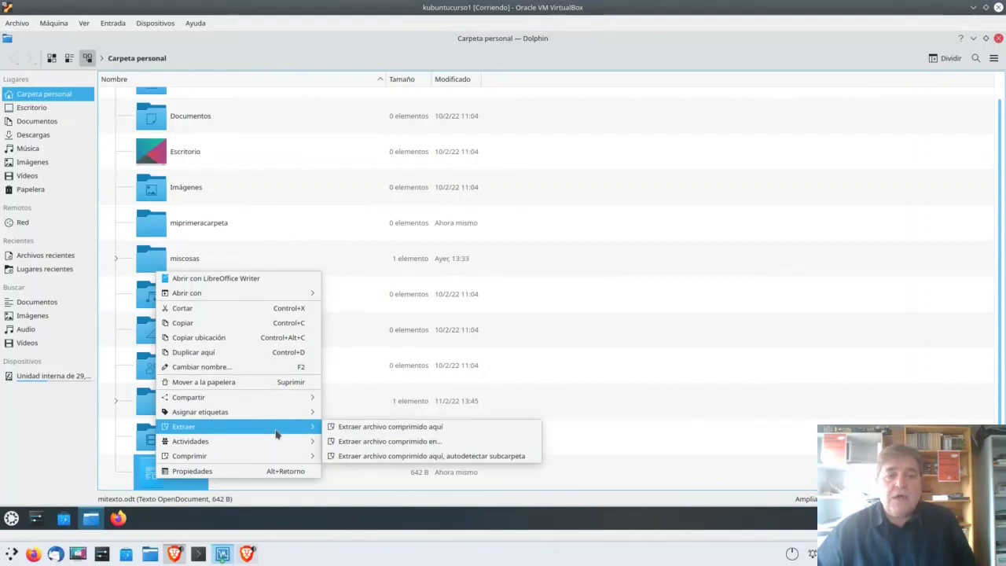
pyautogui.moveTo(257, 445)
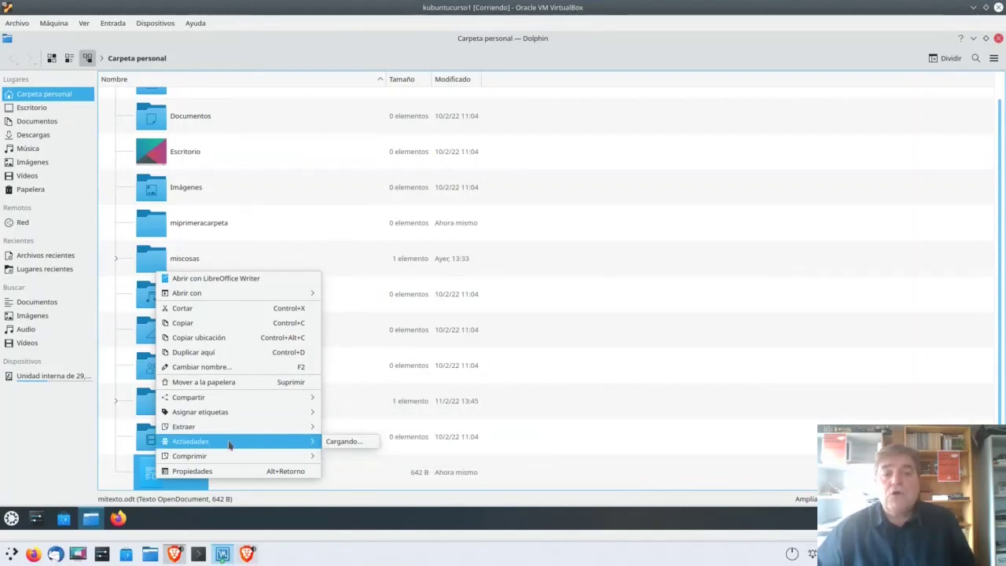
pyautogui.moveTo(245, 461)
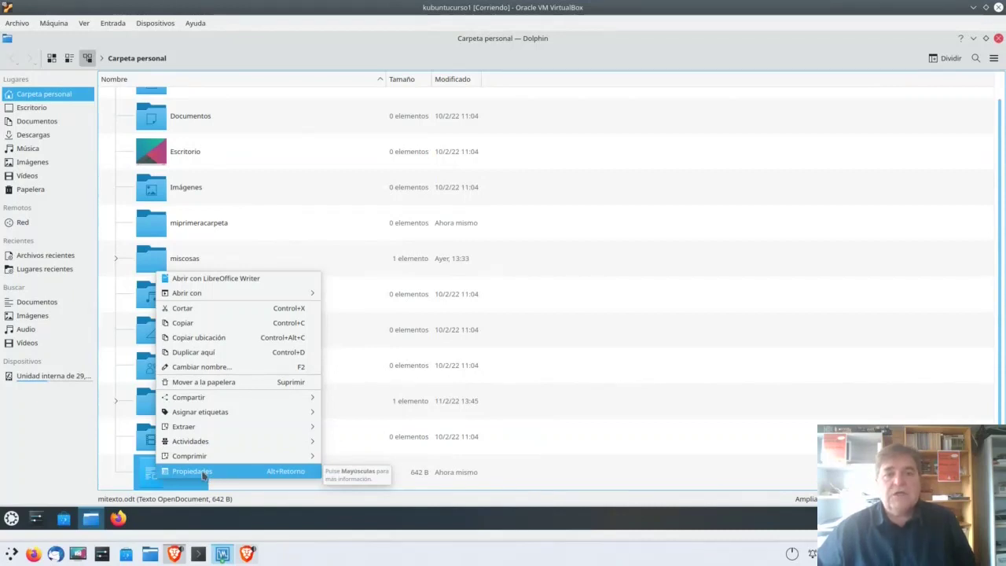
# Step: Open the properties of mitexto.odt and maximize the dialog
pyautogui.click(203, 471)
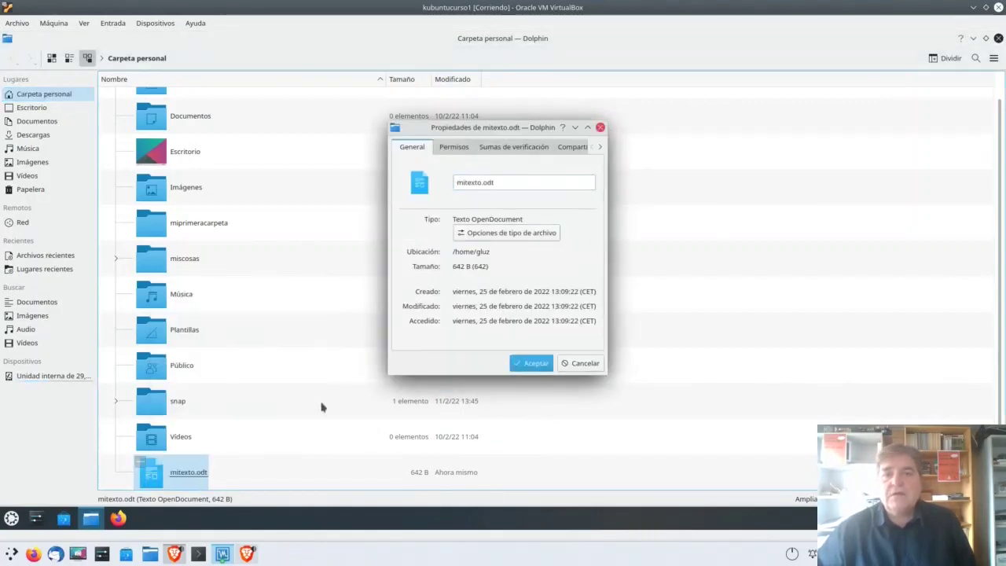
pyautogui.click(587, 128)
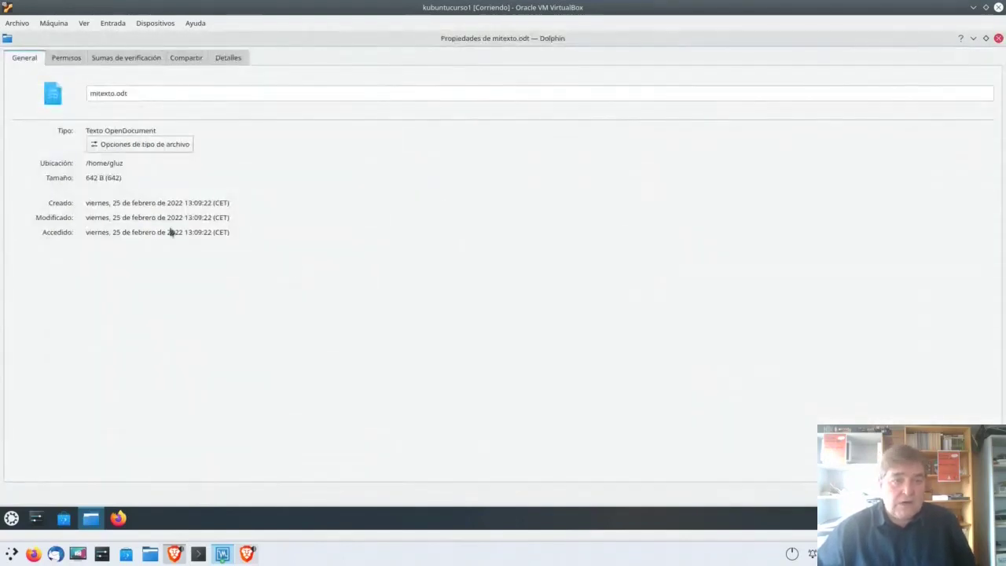
pyautogui.click(170, 98)
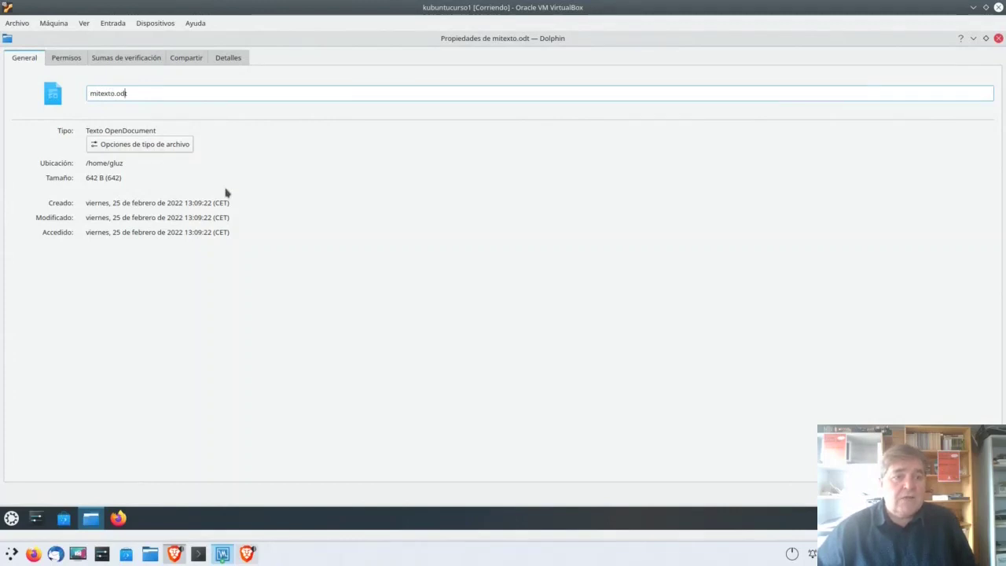
# Step: Highlight the location, 642 B size, and creation, modification and access dates
pyautogui.moveTo(132, 168); pyautogui.dragTo(55, 165)
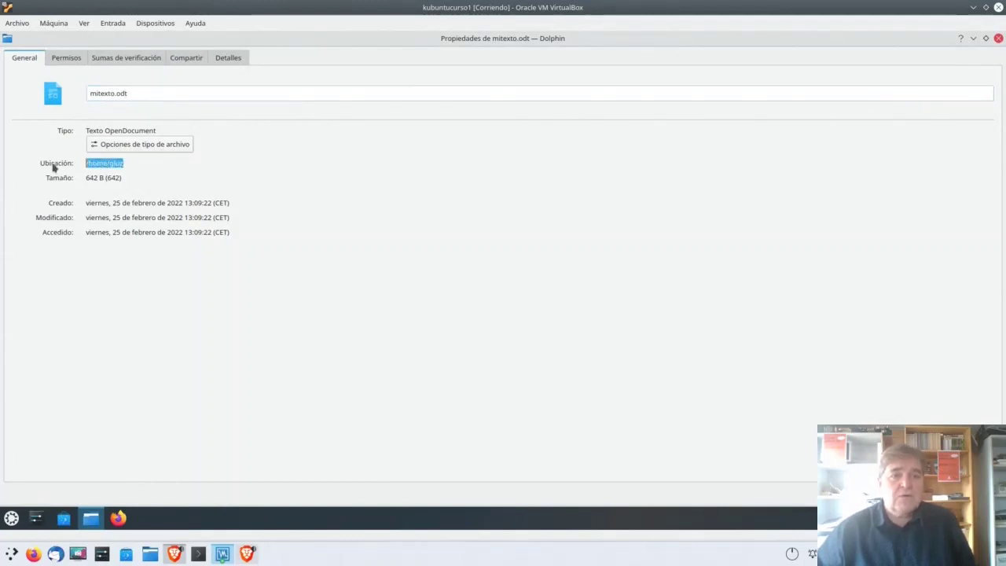
pyautogui.moveTo(151, 182); pyautogui.dragTo(79, 181)
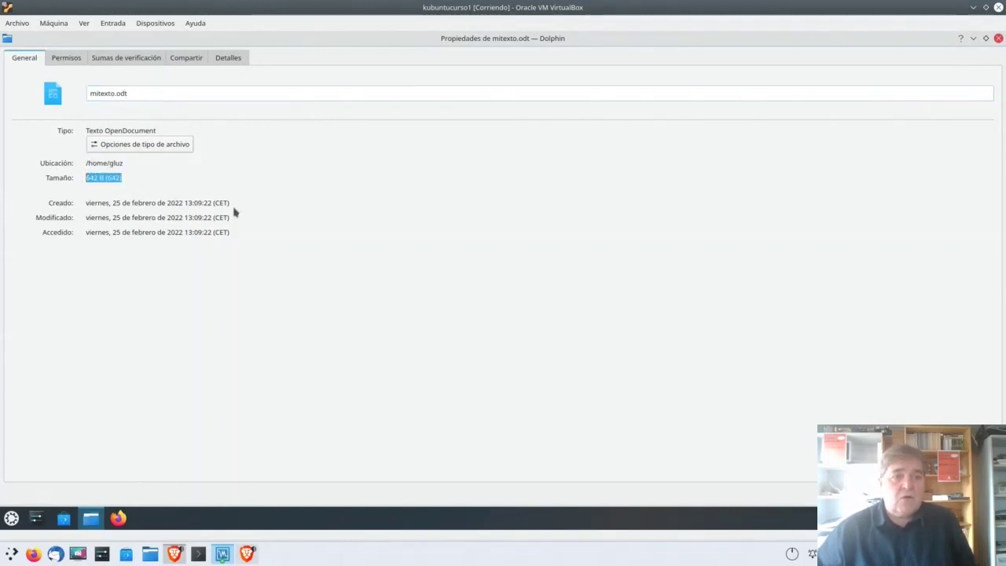
pyautogui.moveTo(272, 205); pyautogui.dragTo(63, 205)
pyautogui.moveTo(280, 218); pyautogui.dragTo(79, 222)
pyautogui.moveTo(273, 237); pyautogui.dragTo(82, 235)
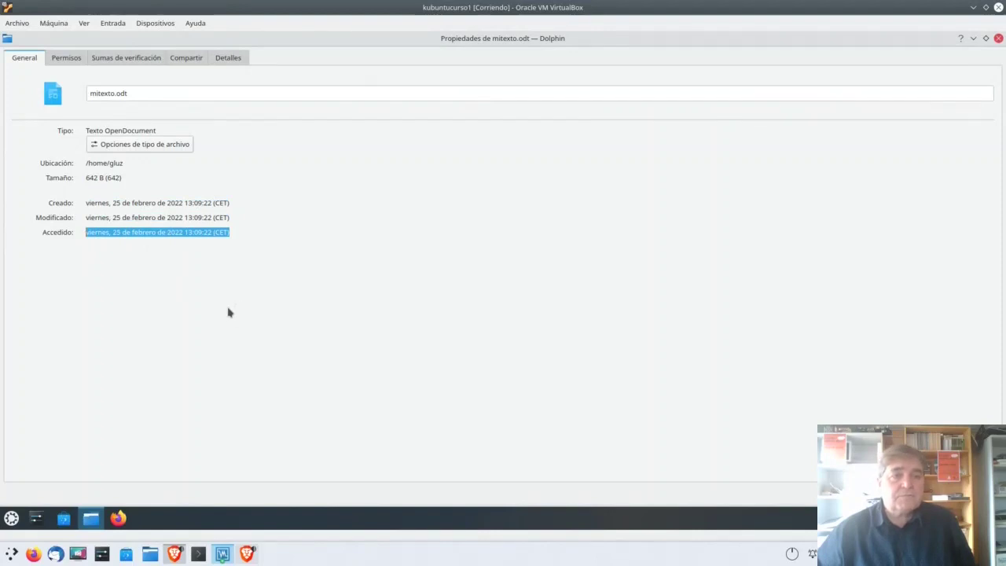
pyautogui.click(303, 274)
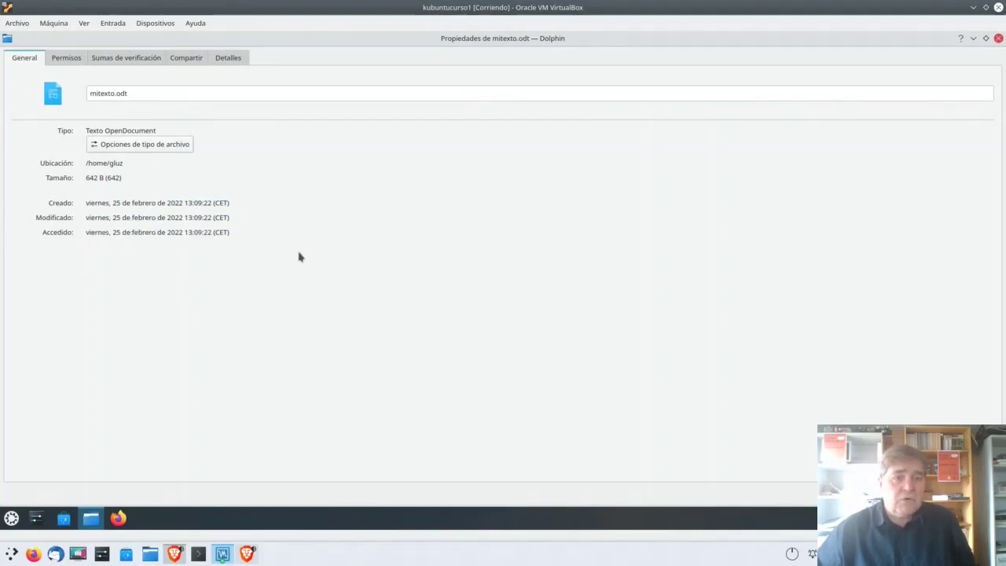
pyautogui.click(139, 148)
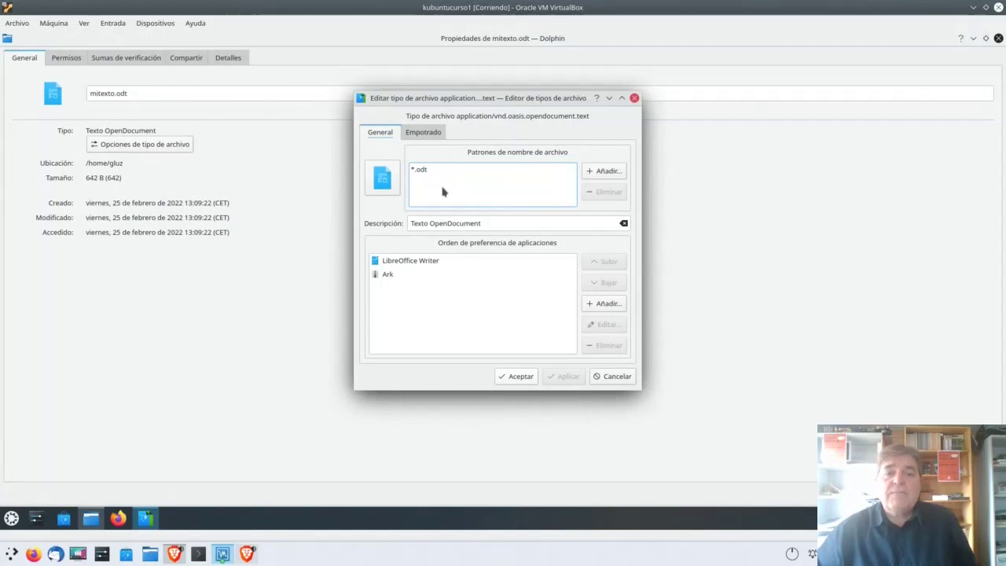
pyautogui.click(444, 261)
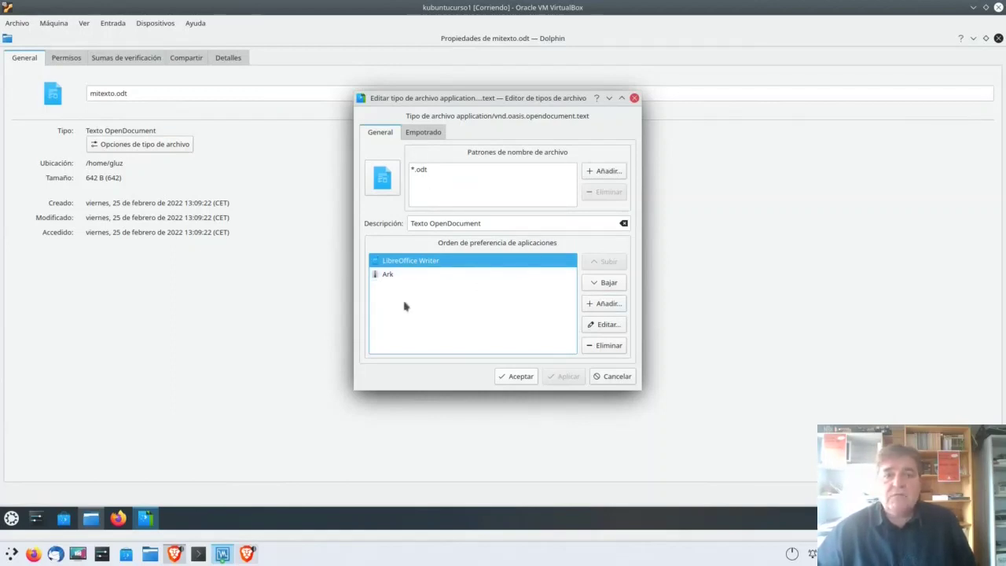
pyautogui.click(429, 137)
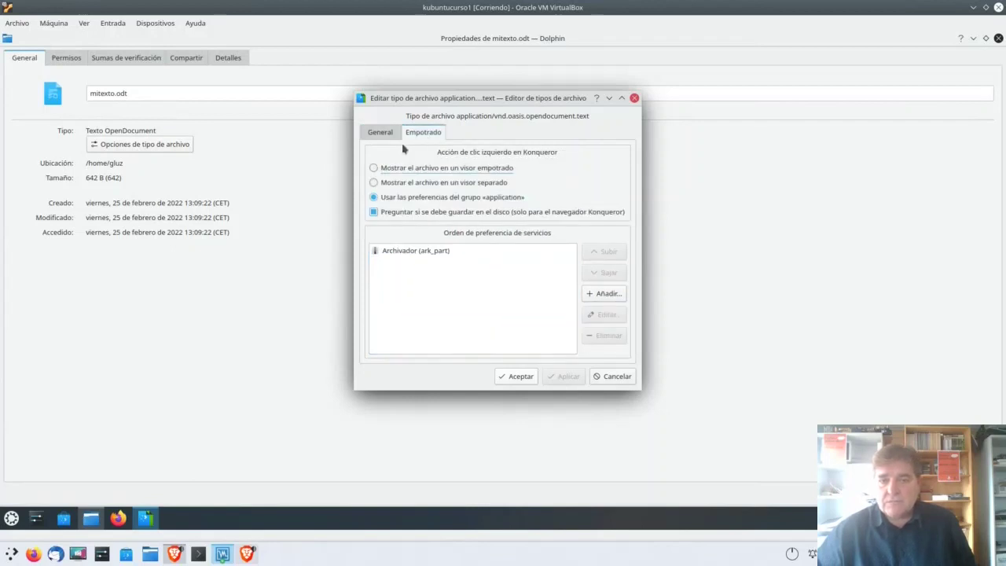
pyautogui.click(375, 134)
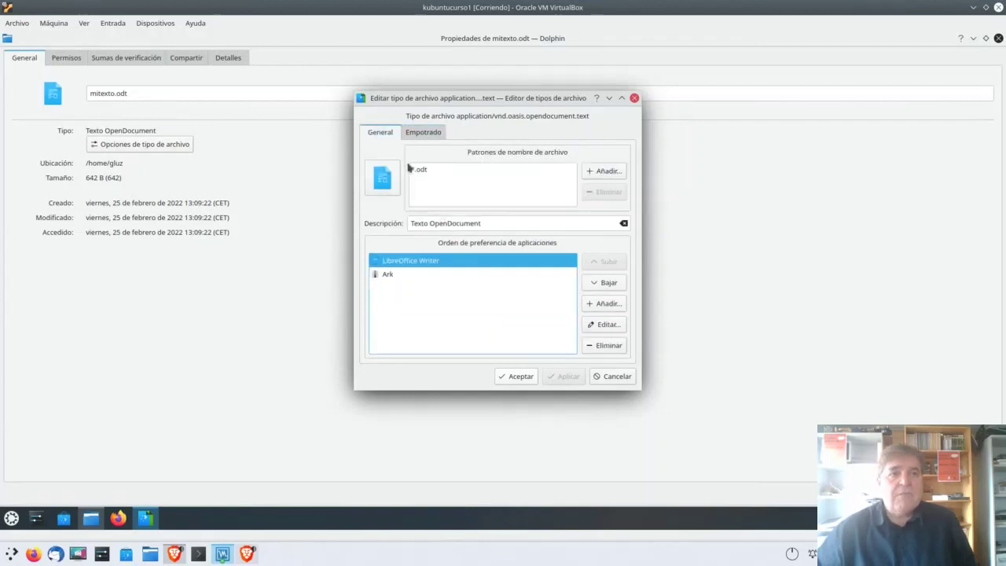
pyautogui.click(618, 378)
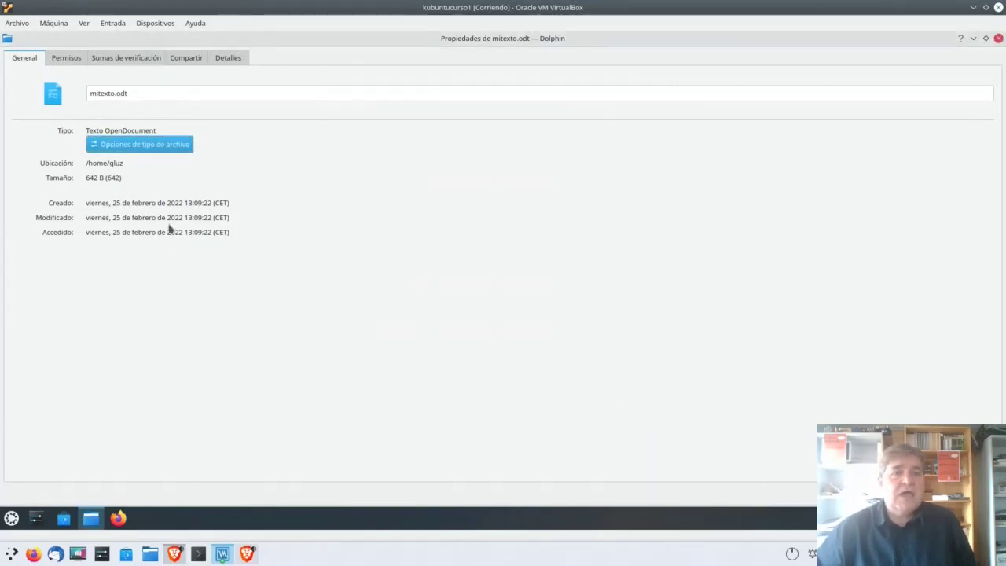
# Step: View mitexto.odt's Permisos tab, then its Sumas de verificación page
pyautogui.click(66, 60)
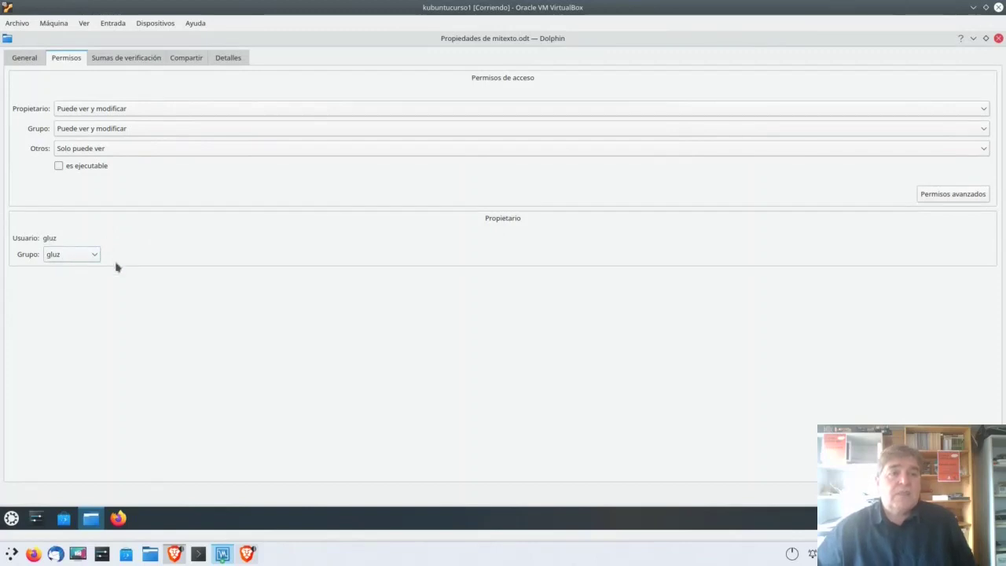
pyautogui.click(144, 63)
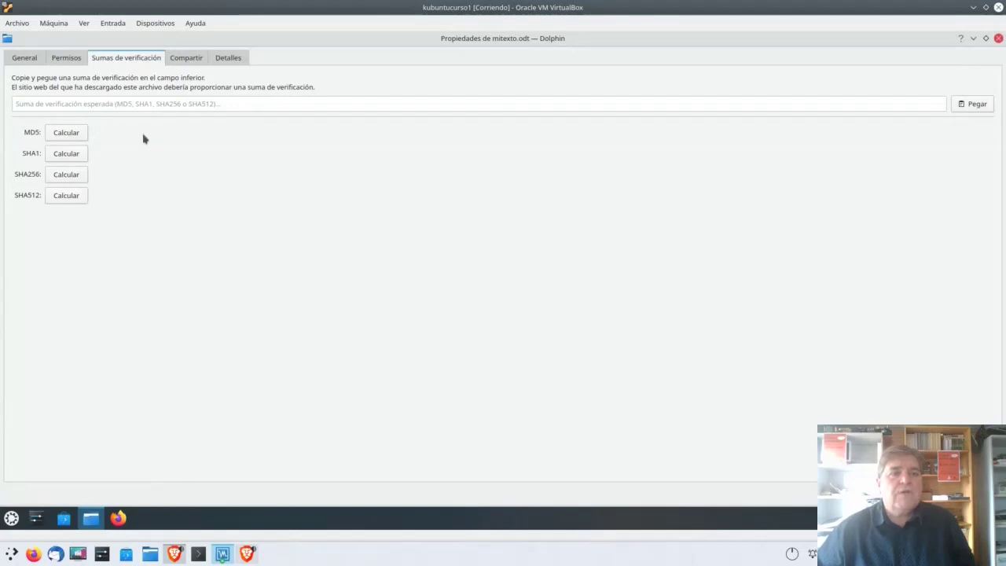
# Step: Look through the Compartir, checksum and Detalles tabs of mitexto.odt, then close properties
pyautogui.click(64, 105)
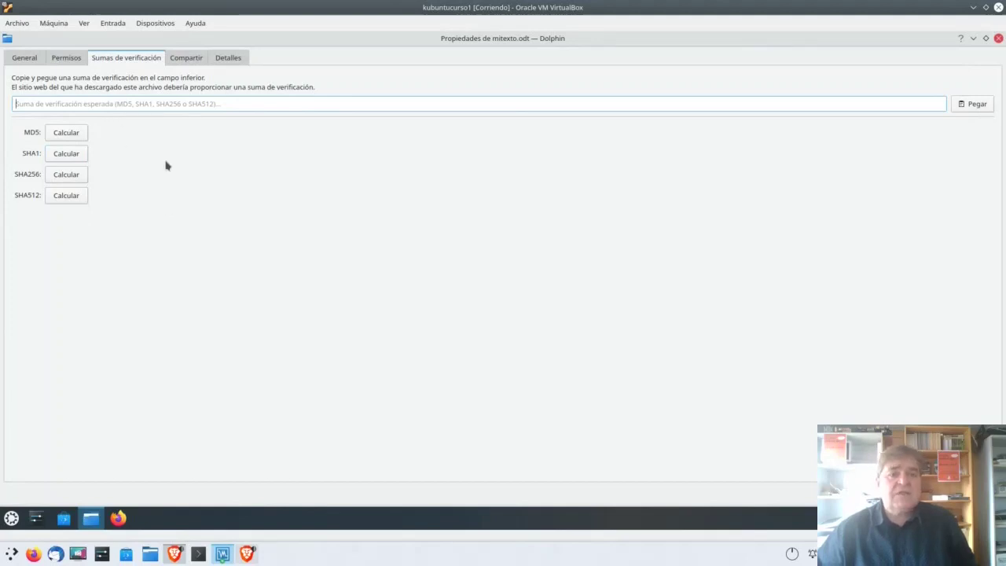
pyautogui.click(174, 63)
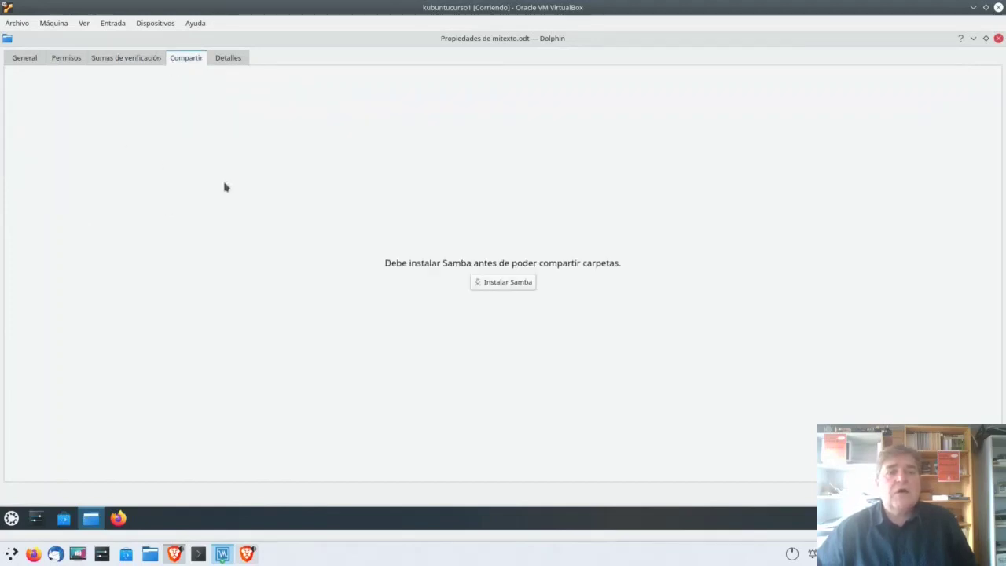
pyautogui.click(153, 61)
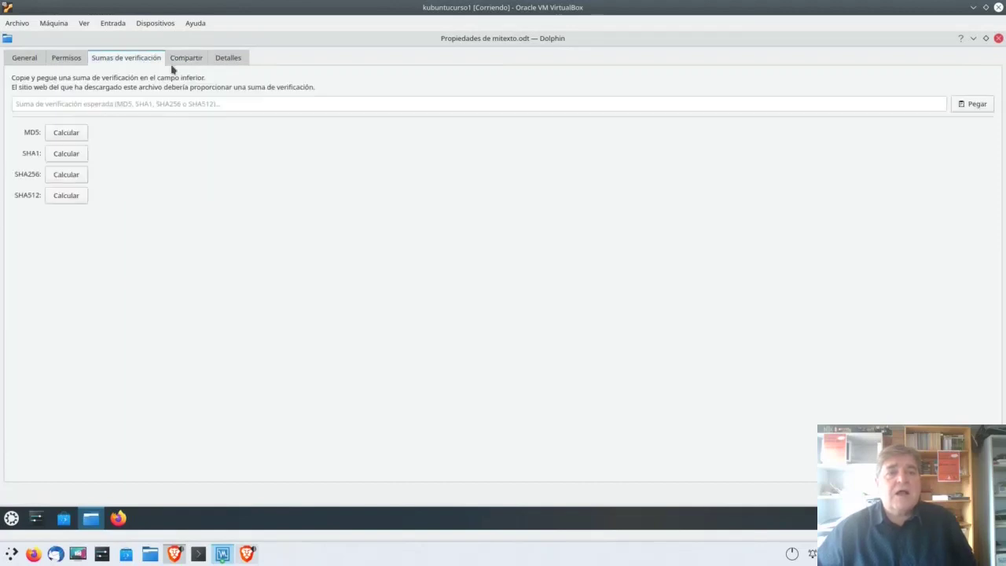
pyautogui.click(183, 61)
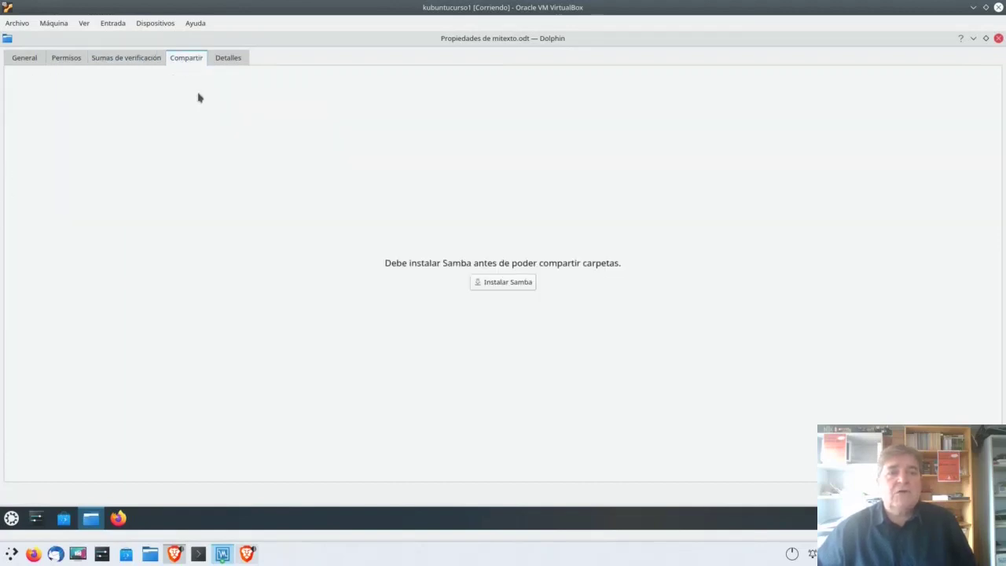
pyautogui.click(236, 62)
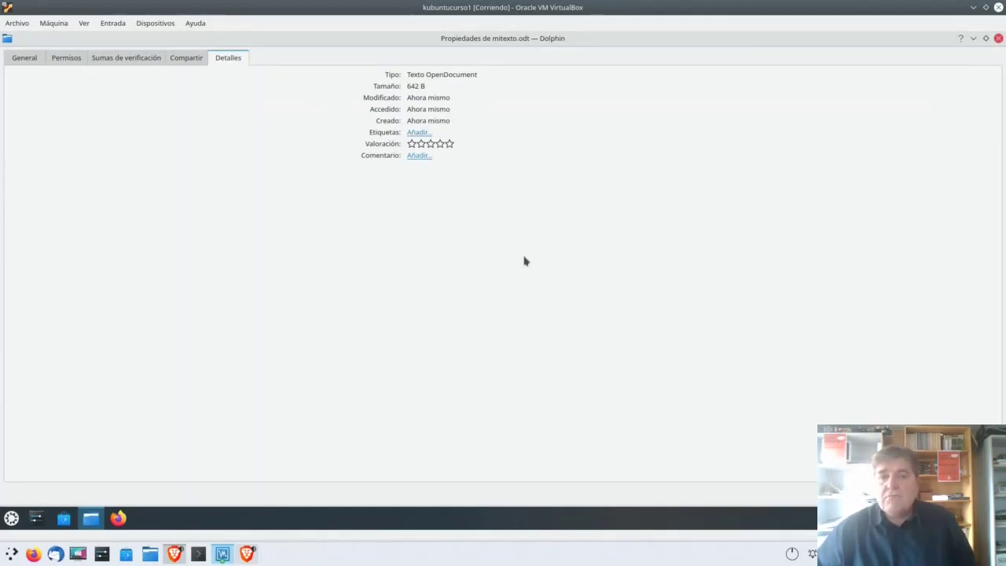
pyautogui.press('Escape')
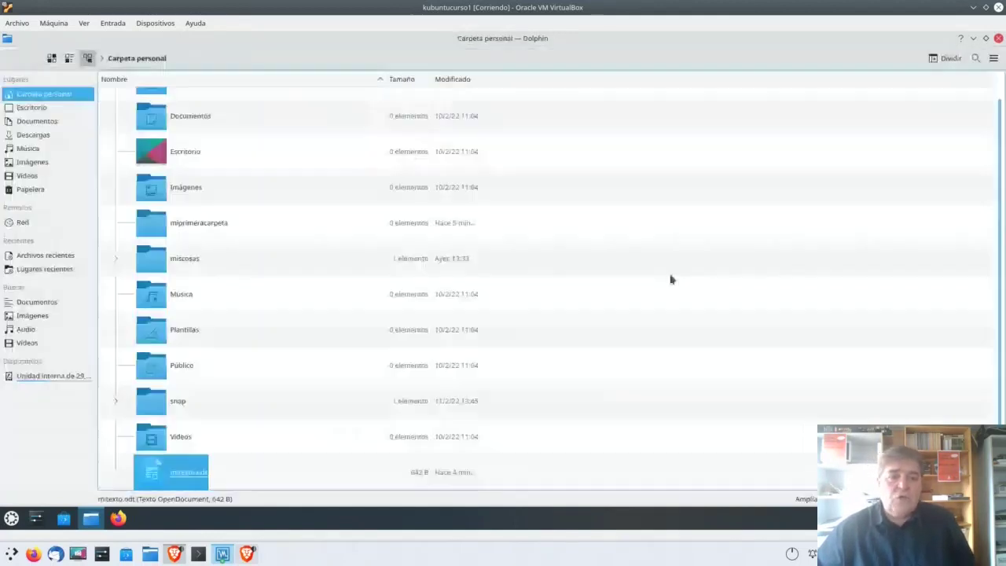
# Step: Drag mitexto.odt onto the miscosas folder and hold until miscosas opens
pyautogui.rightClick(176, 479)
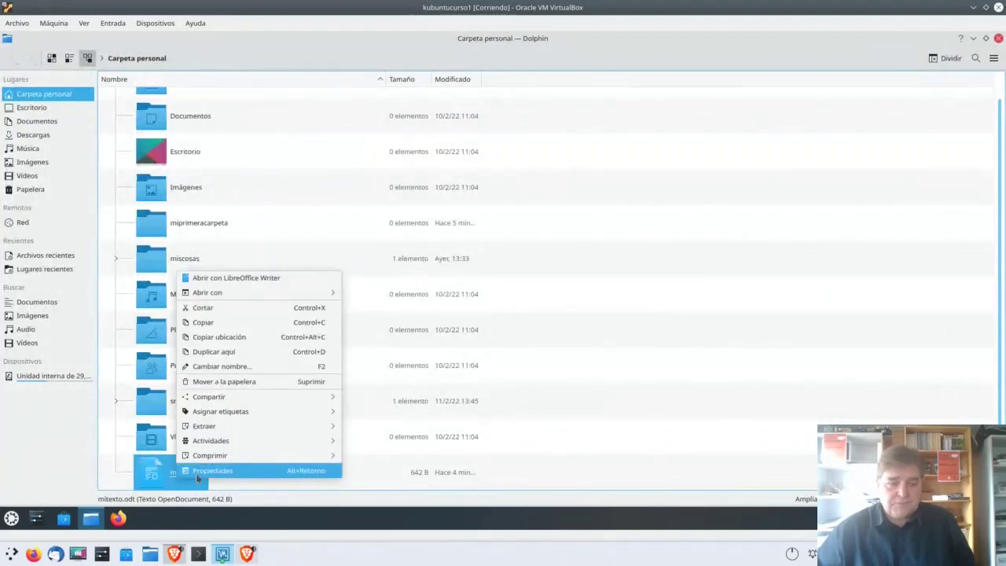
pyautogui.click(168, 480)
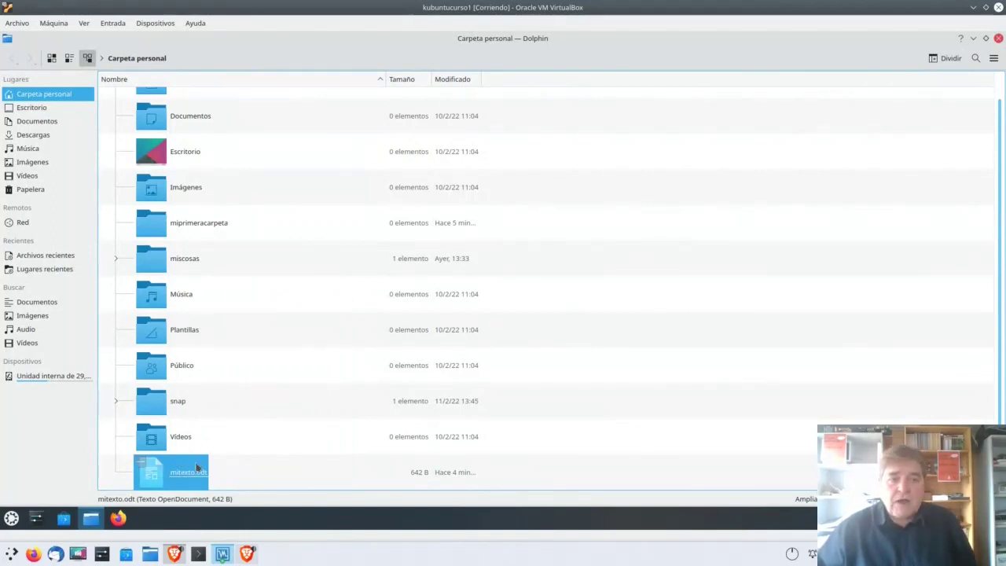
pyautogui.moveTo(186, 462); pyautogui.dragTo(156, 267)
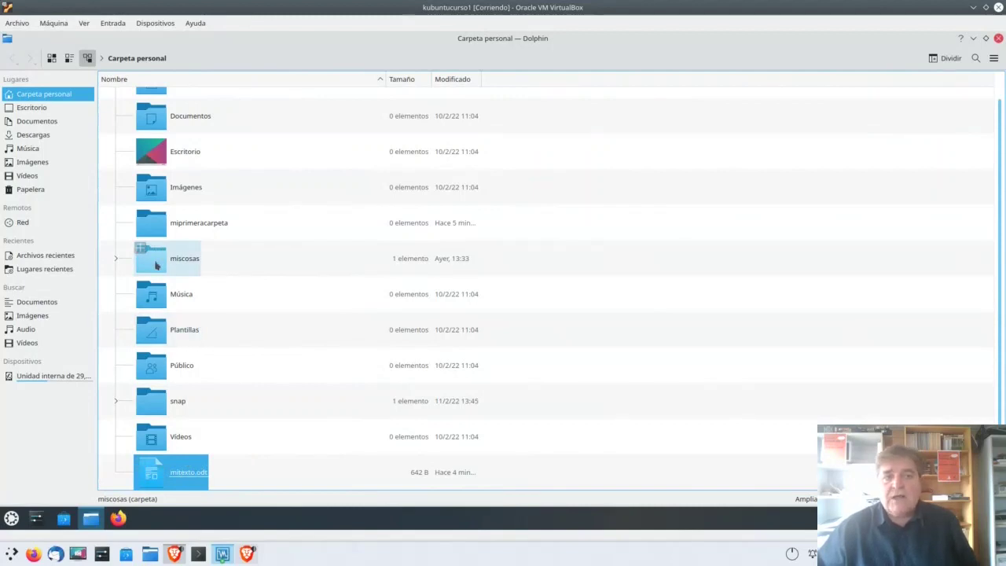
pyautogui.moveTo(155, 265); pyautogui.dragTo(155, 265)
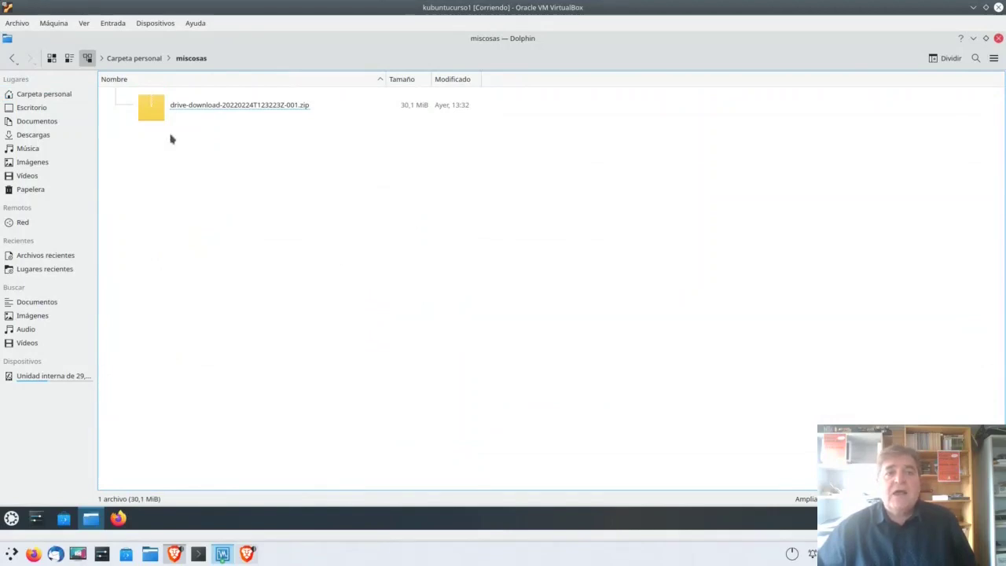
# Step: Extract the drive-download zip in place with Extraer archivo comprimido aquí
pyautogui.click(180, 108)
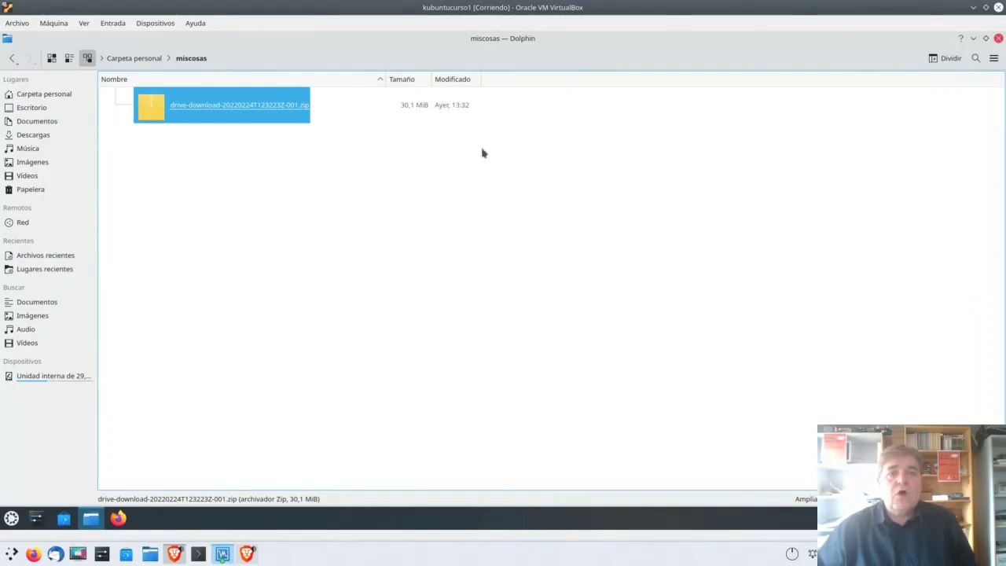
pyautogui.rightClick(149, 111)
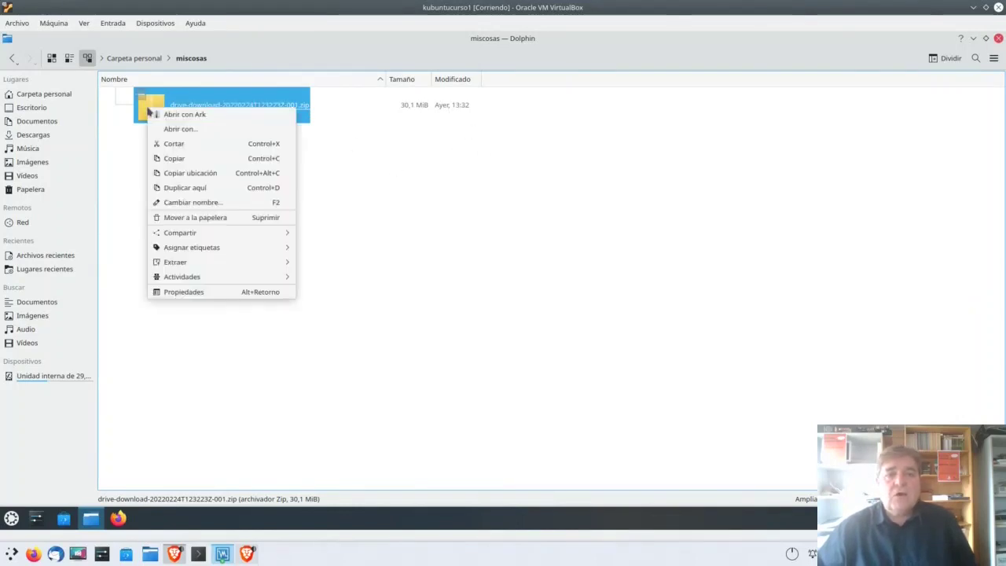
pyautogui.moveTo(235, 261)
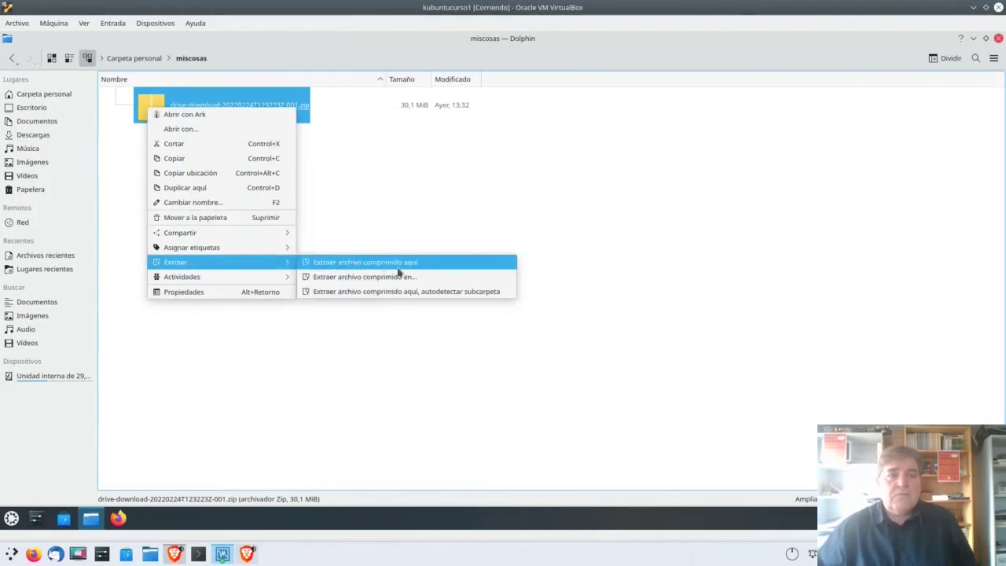
pyautogui.click(394, 267)
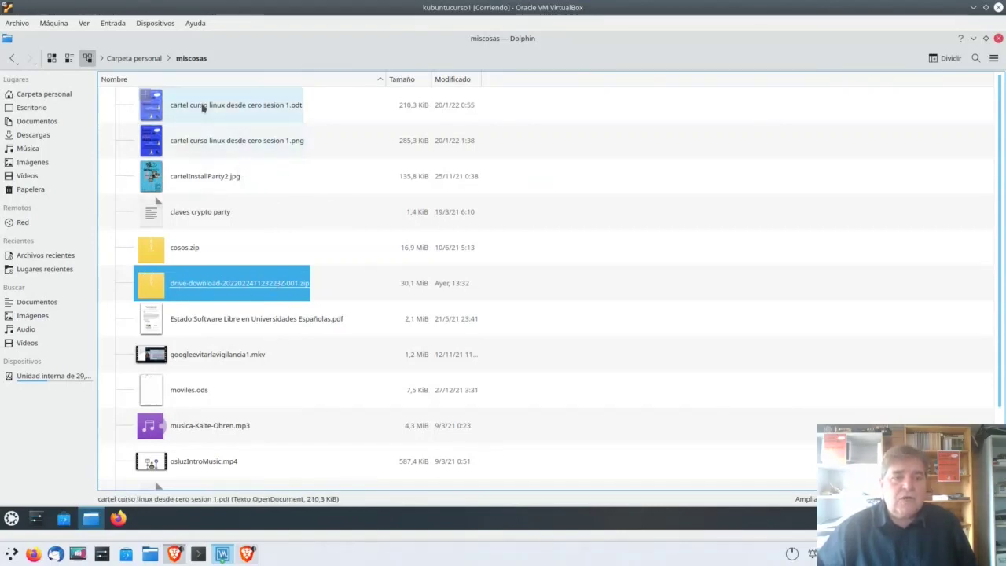
# Step: Browse the extracted files and open Estado Software Libre en Universidades Españolas.pdf
pyautogui.scroll(-2, 312, 225)
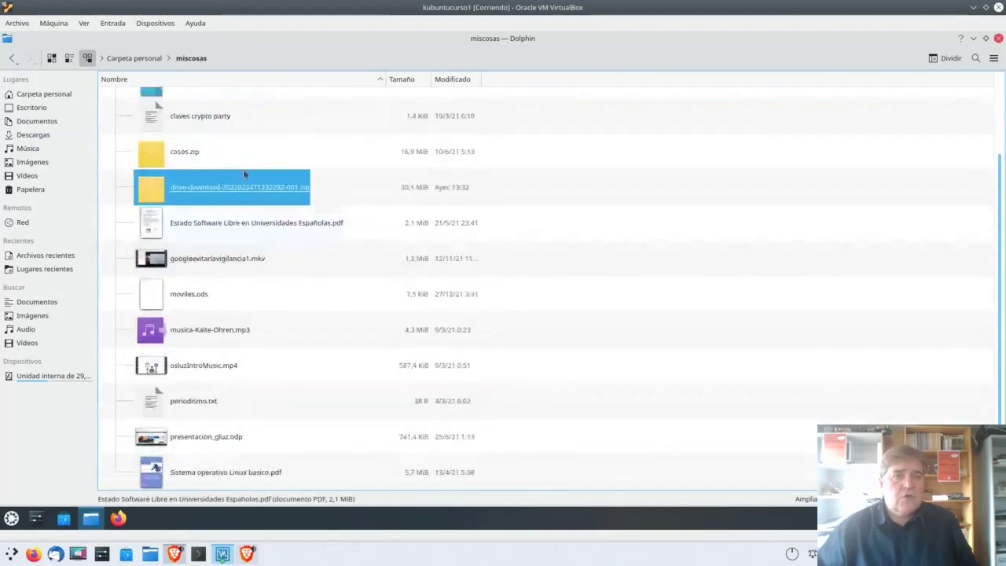
pyautogui.scroll(2, 294, 227)
pyautogui.click(224, 110)
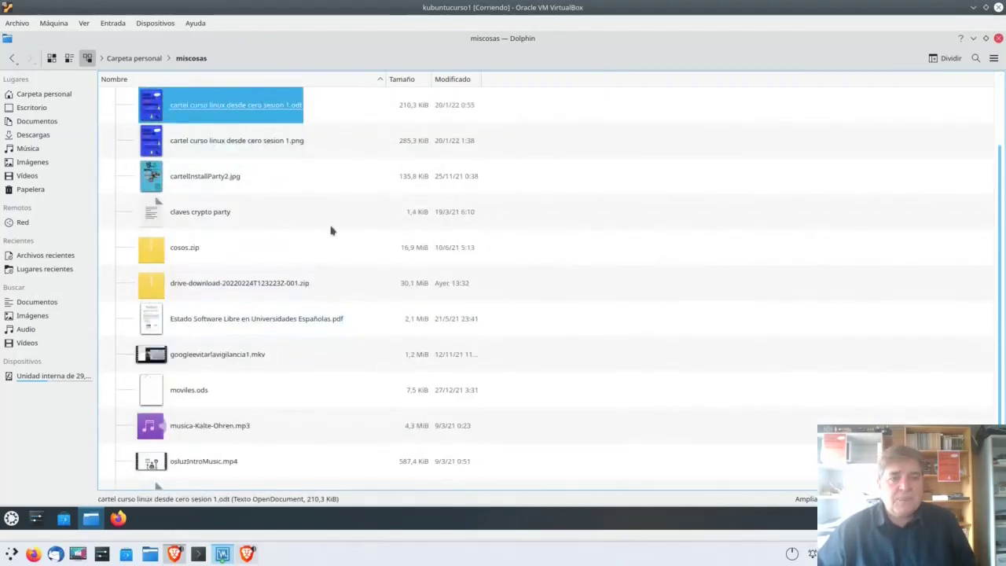
pyautogui.scroll(-2, 330, 228)
pyautogui.scroll(2, 330, 229)
pyautogui.scroll(-2, 331, 228)
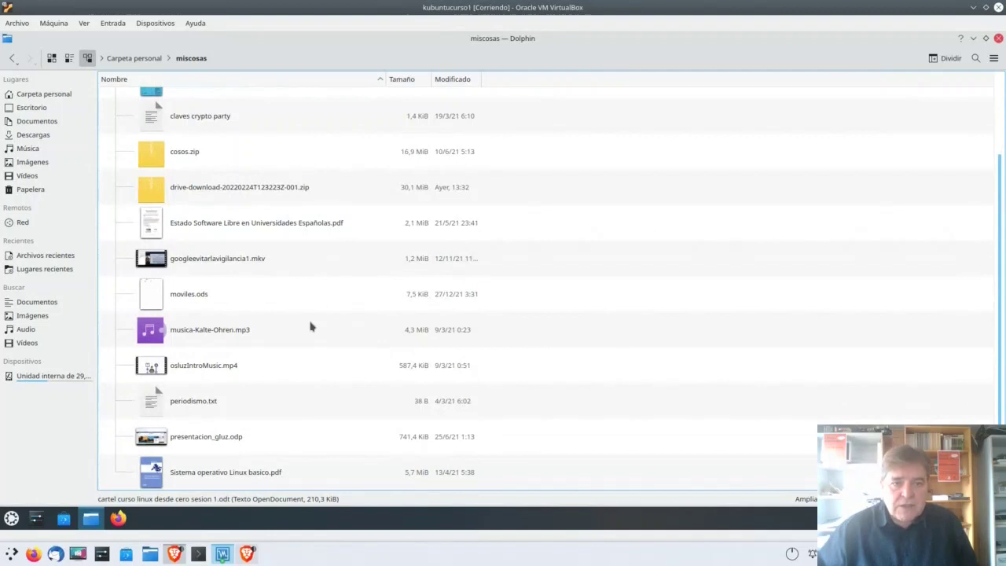
pyautogui.scroll(2, 310, 326)
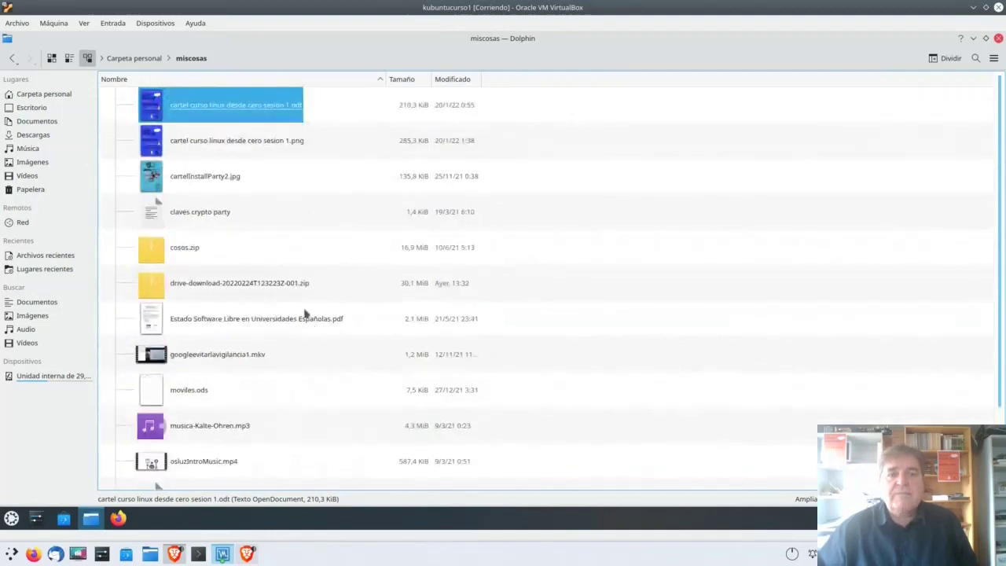
pyautogui.click(218, 314)
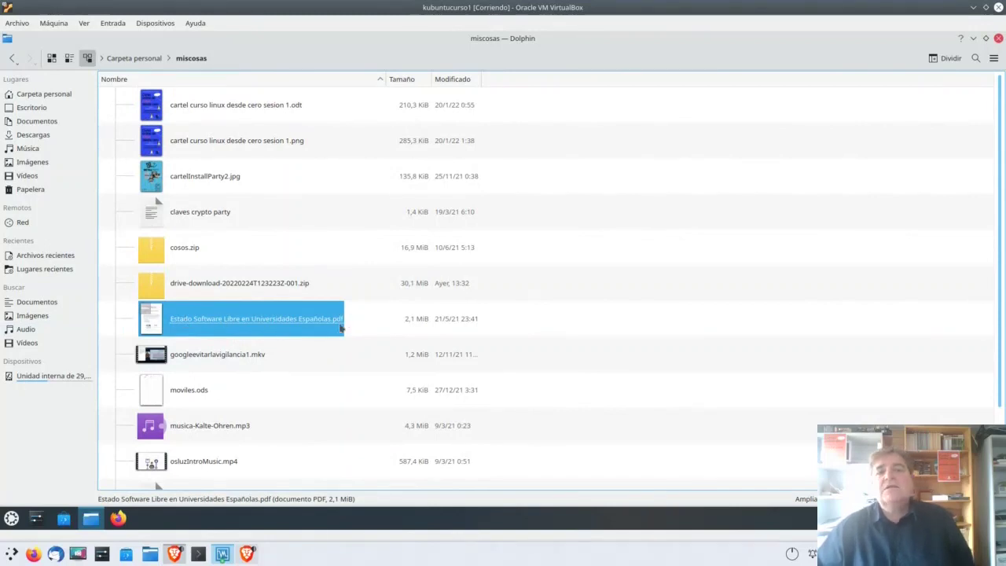
pyautogui.doubleClick(147, 311)
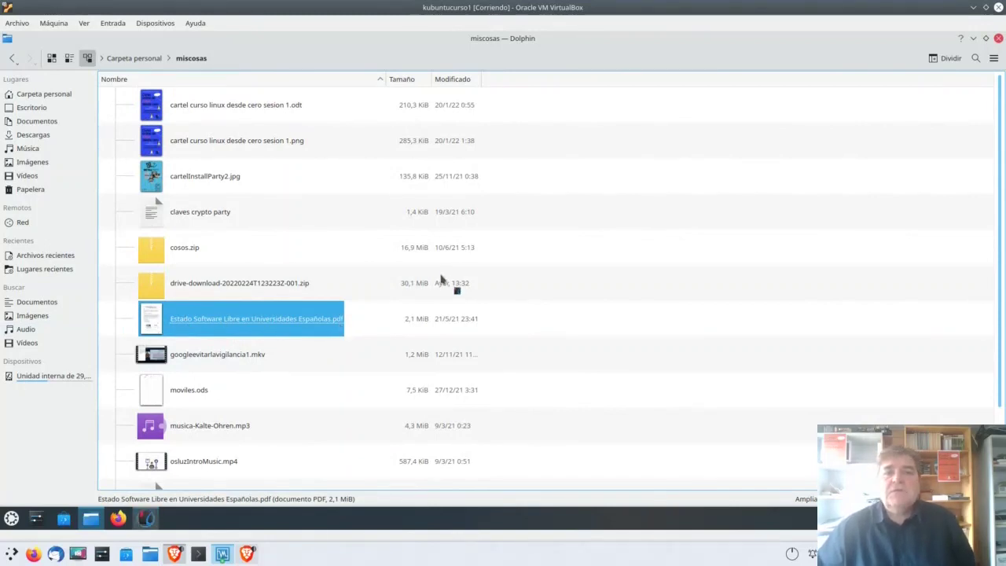
# Step: Maximize the PDF in Okular, browse to page 4 and back, then close Okular
pyautogui.click(314, 38)
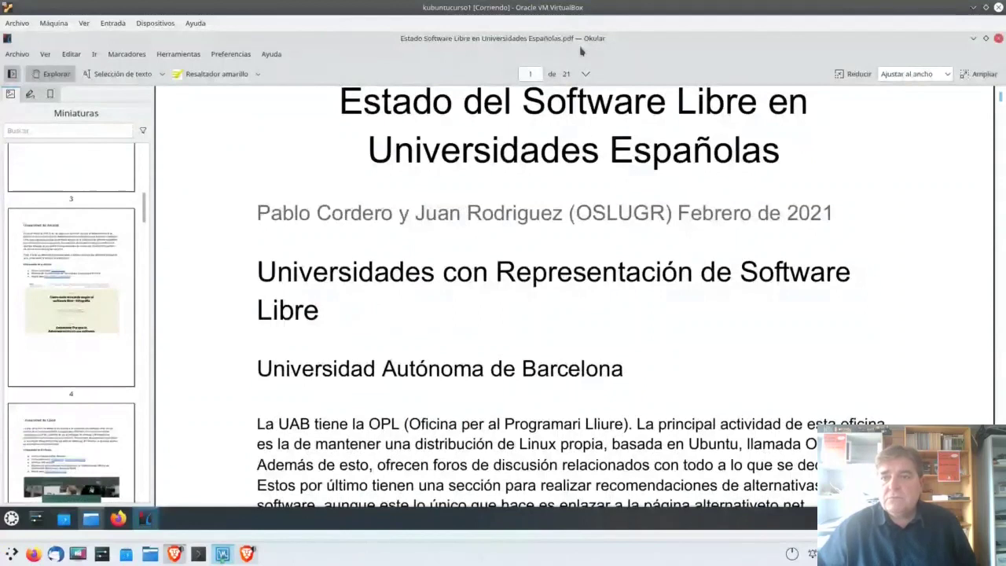
pyautogui.scroll(1, 906, 169)
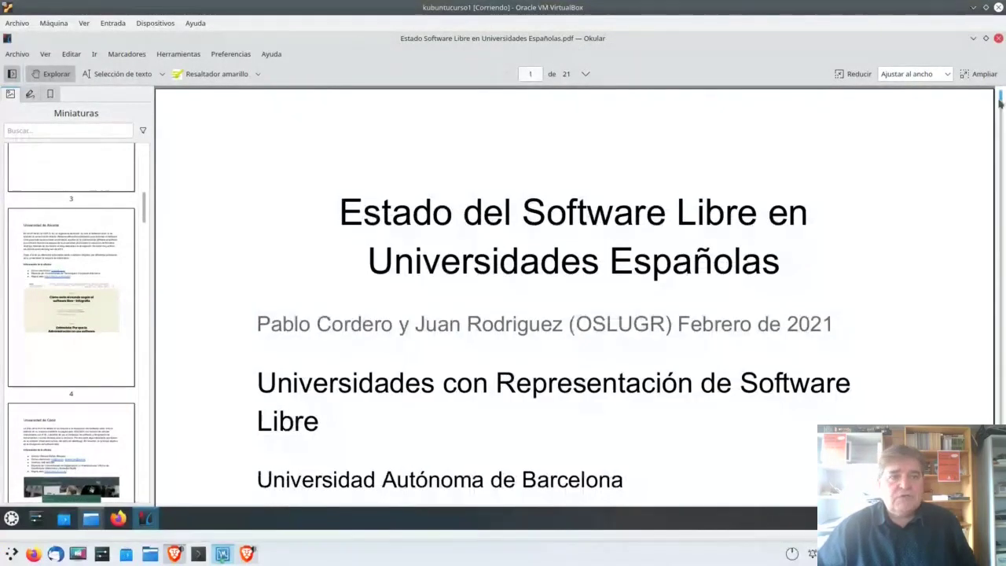
pyautogui.moveTo(1000, 100); pyautogui.dragTo(991, 93)
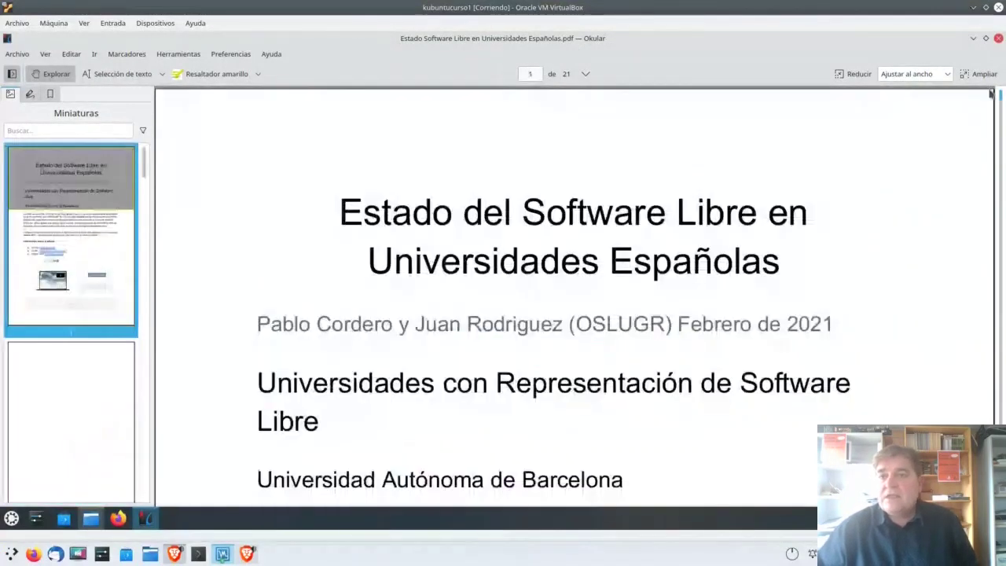
pyautogui.click(998, 38)
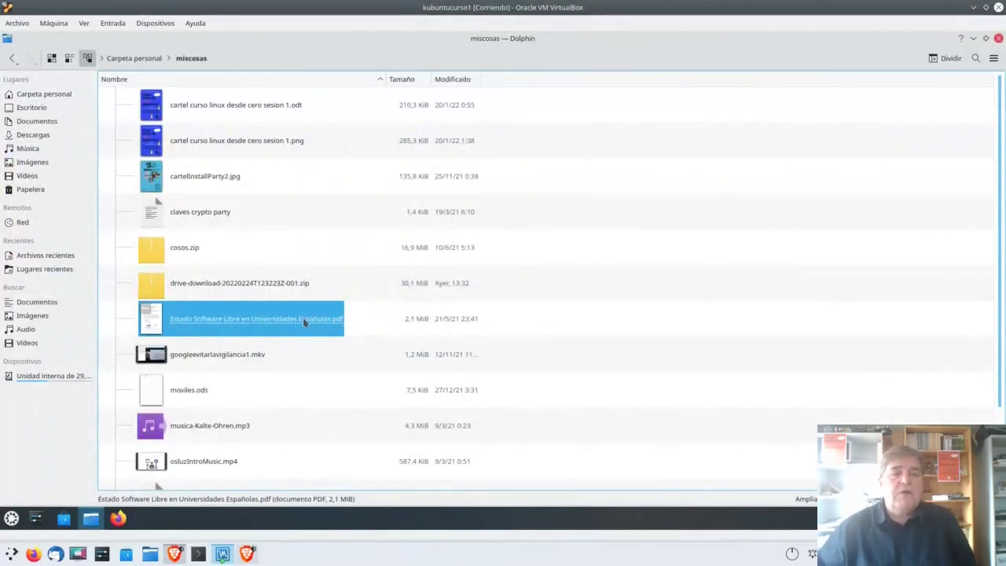
# Step: Open the PDF's properties and its file type options
pyautogui.rightClick(217, 326)
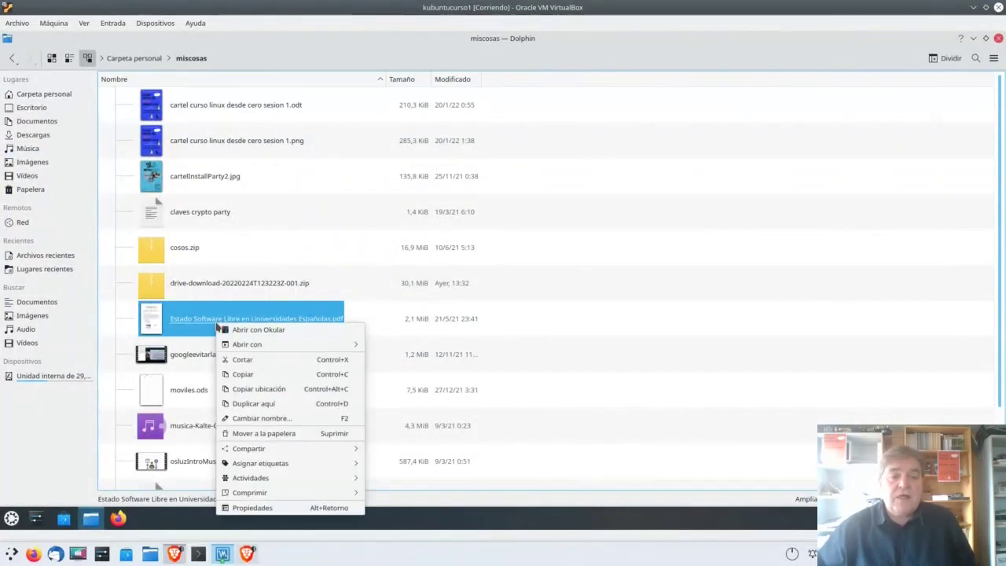
pyautogui.click(259, 510)
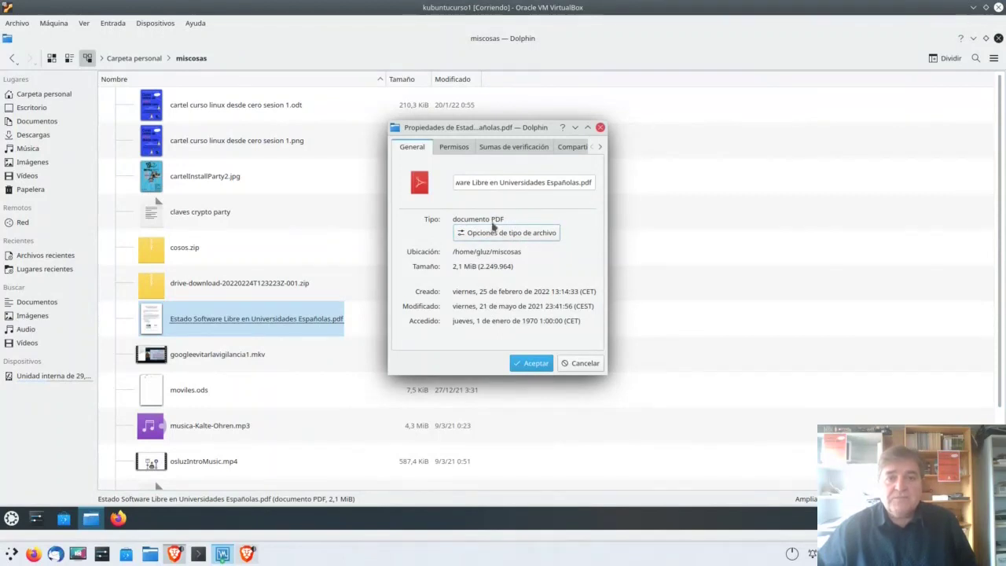
pyautogui.click(515, 233)
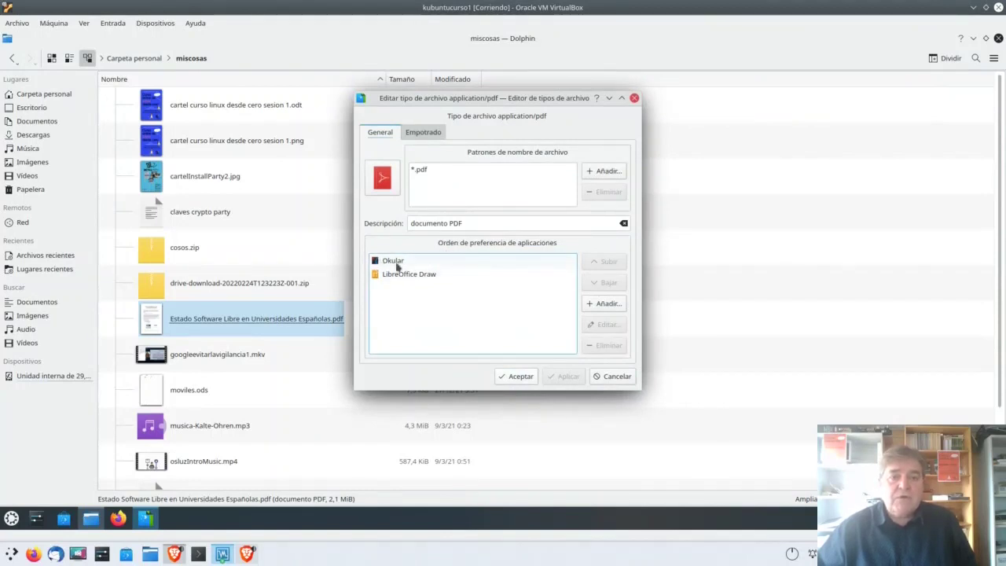
# Step: Move LibreOffice Draw above Okular in the PDF application order and confirm both dialogs
pyautogui.click(394, 264)
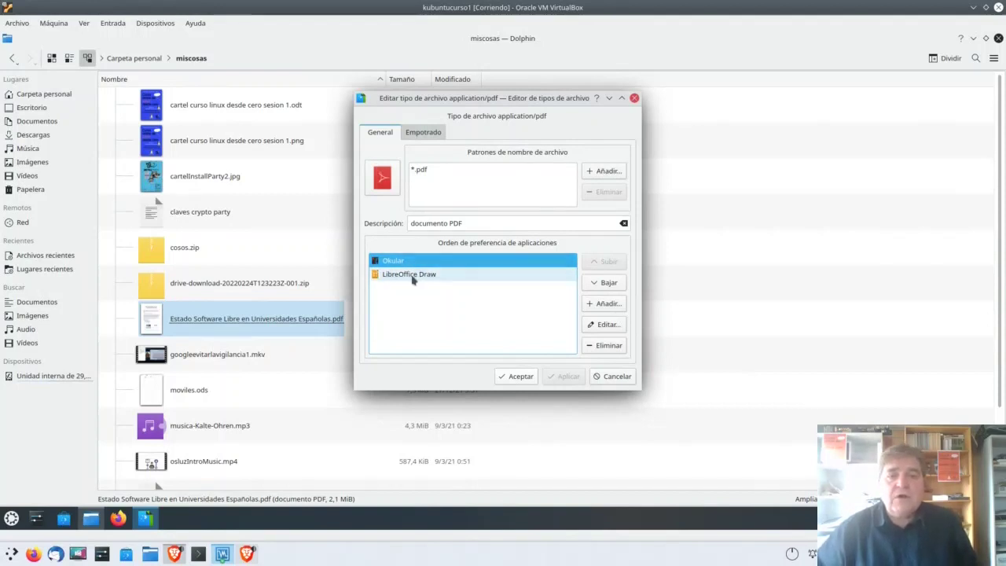
pyautogui.click(412, 275)
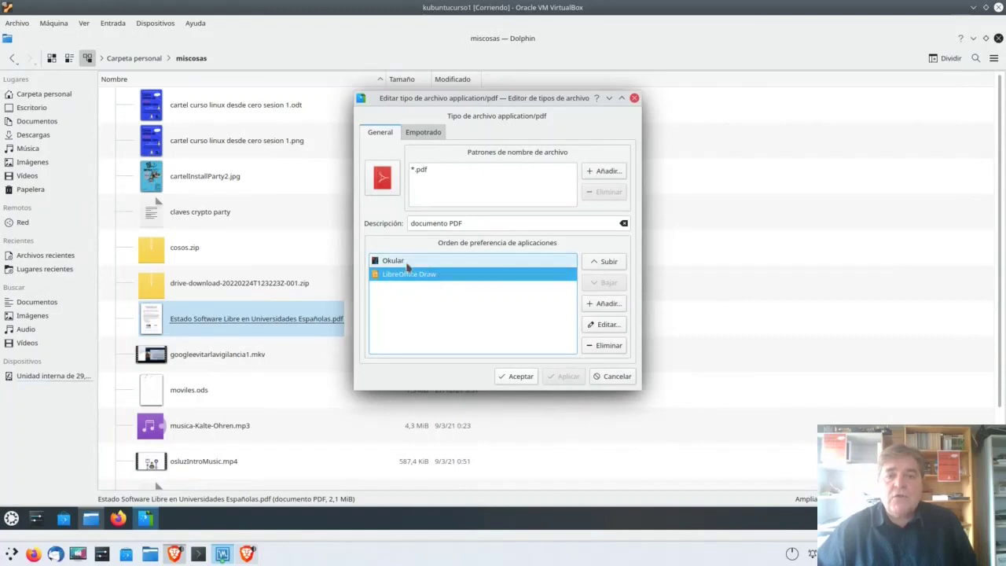
pyautogui.click(609, 263)
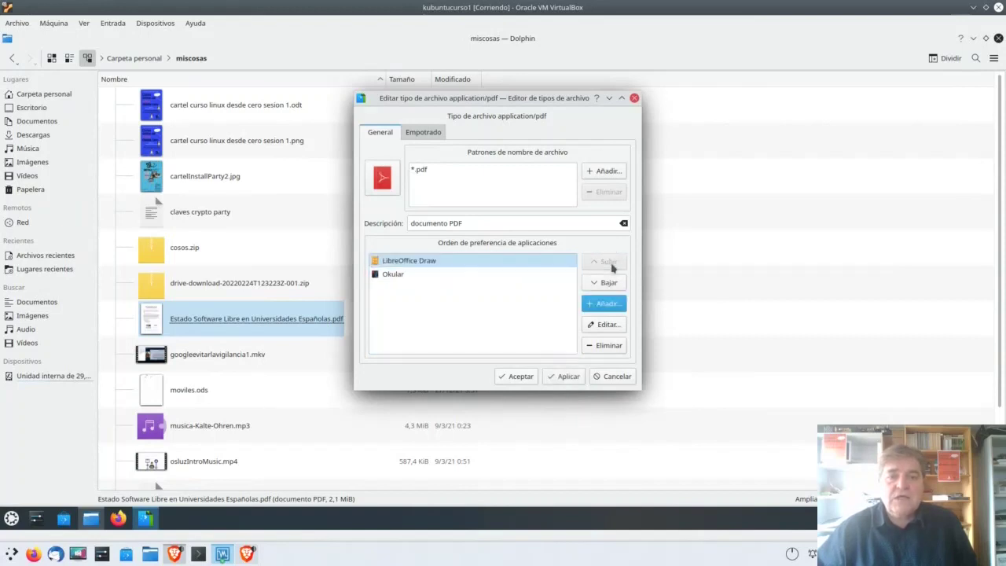
pyautogui.click(415, 260)
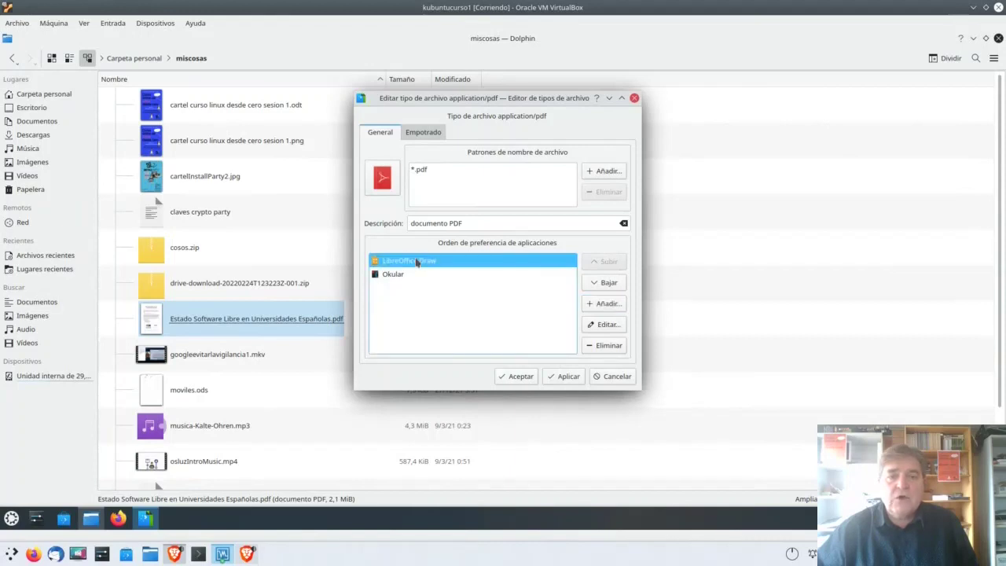
pyautogui.click(605, 282)
pyautogui.click(606, 264)
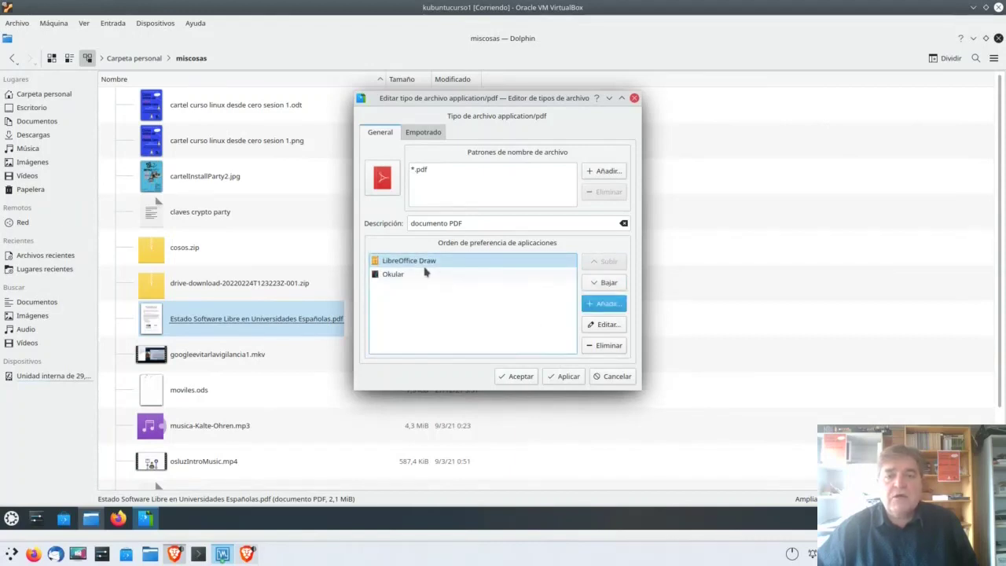
pyautogui.click(563, 376)
pyautogui.click(522, 376)
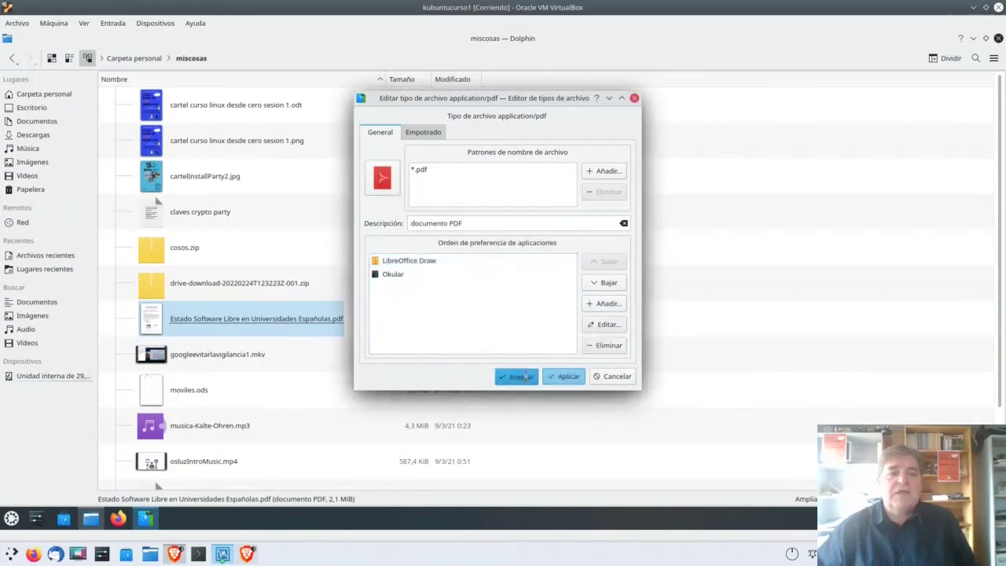
pyautogui.click(541, 363)
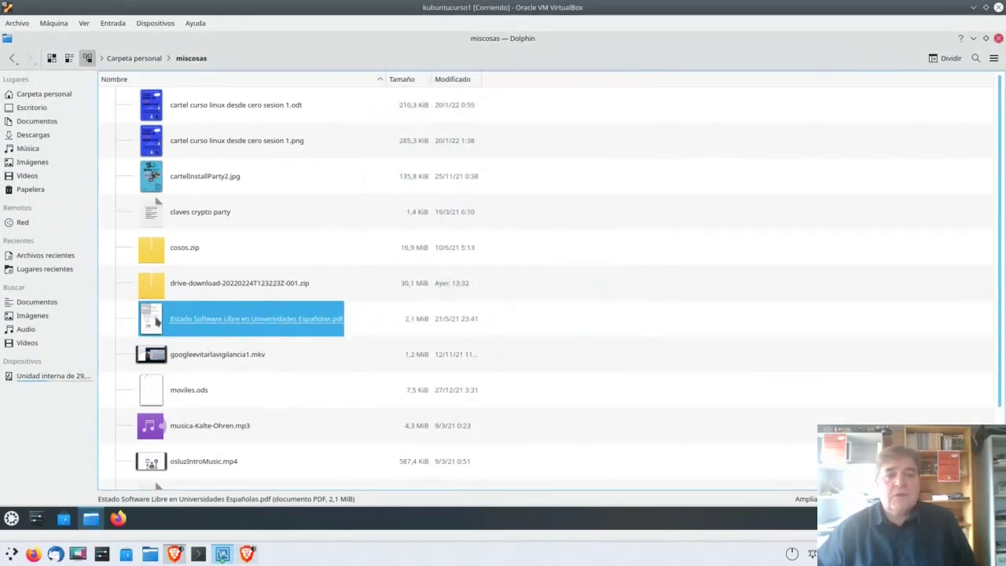
# Step: Open the Estado Software Libre PDF in LibreOffice Draw, then close Draw
pyautogui.doubleClick(156, 320)
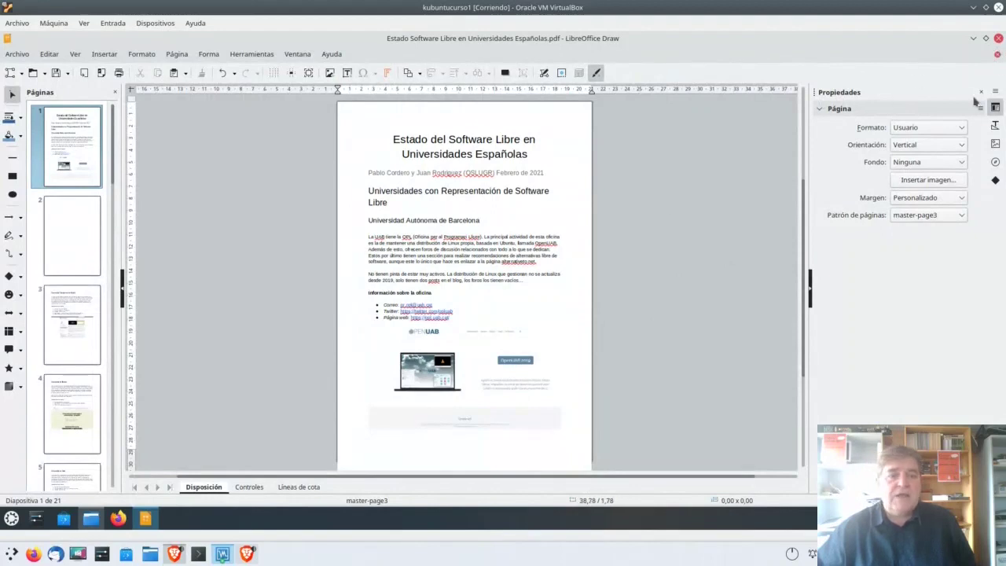
pyautogui.click(998, 37)
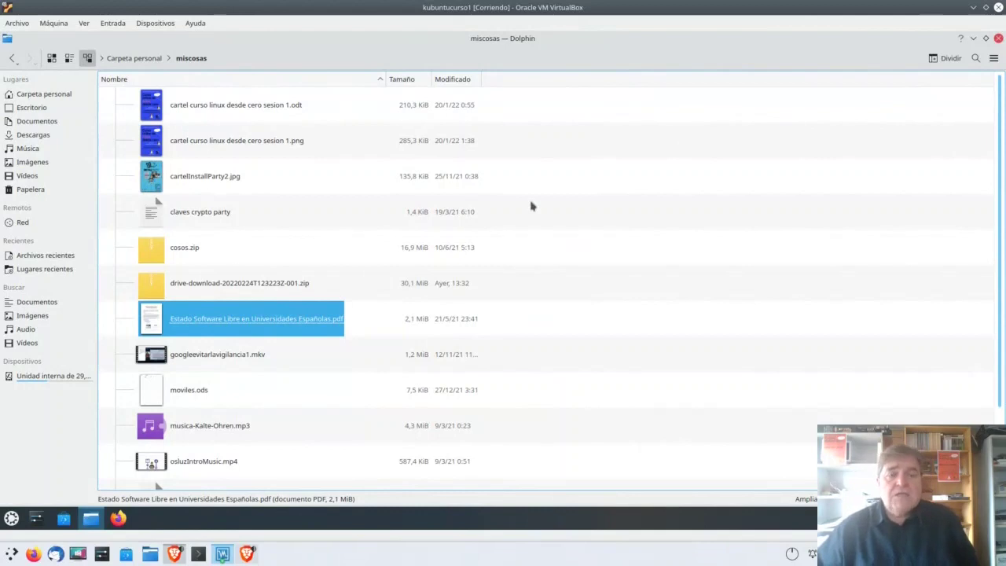
# Step: Open the Estado Software Libre PDF in Okular via Abrir con
pyautogui.rightClick(214, 323)
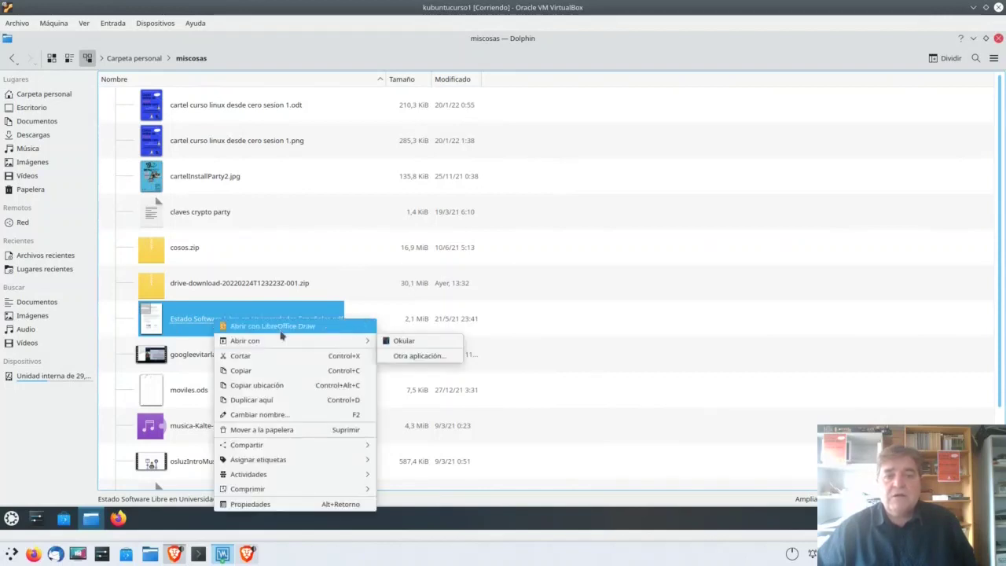
pyautogui.moveTo(285, 344)
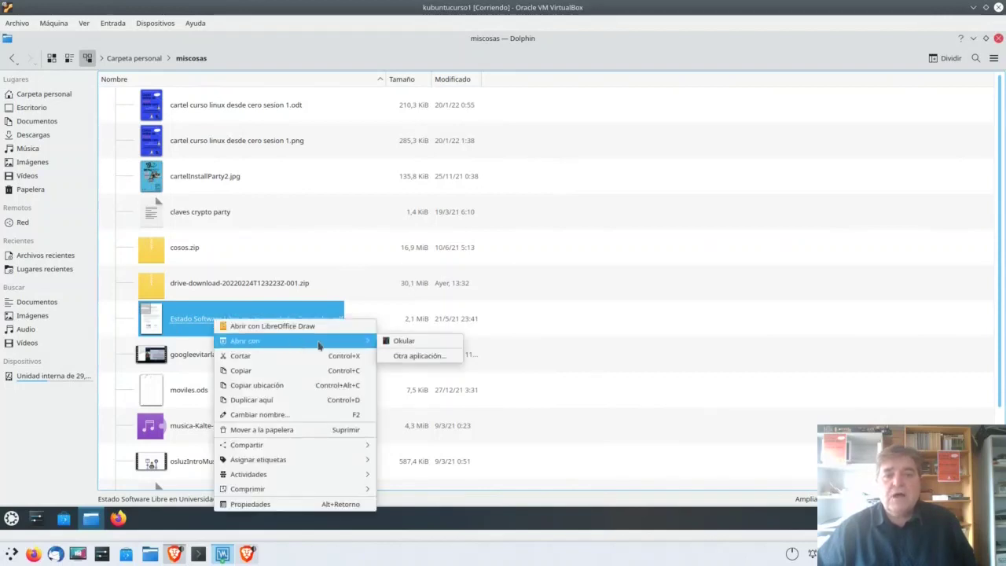
pyautogui.click(404, 341)
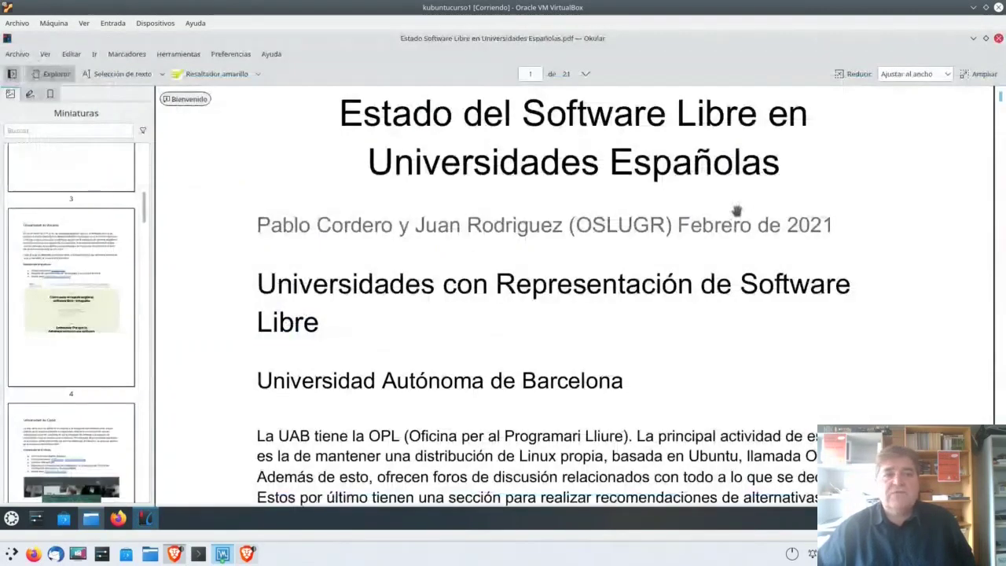
# Step: Scroll over the Estado Software Libre PDF's first page, then close Okular
pyautogui.scroll(2, 773, 202)
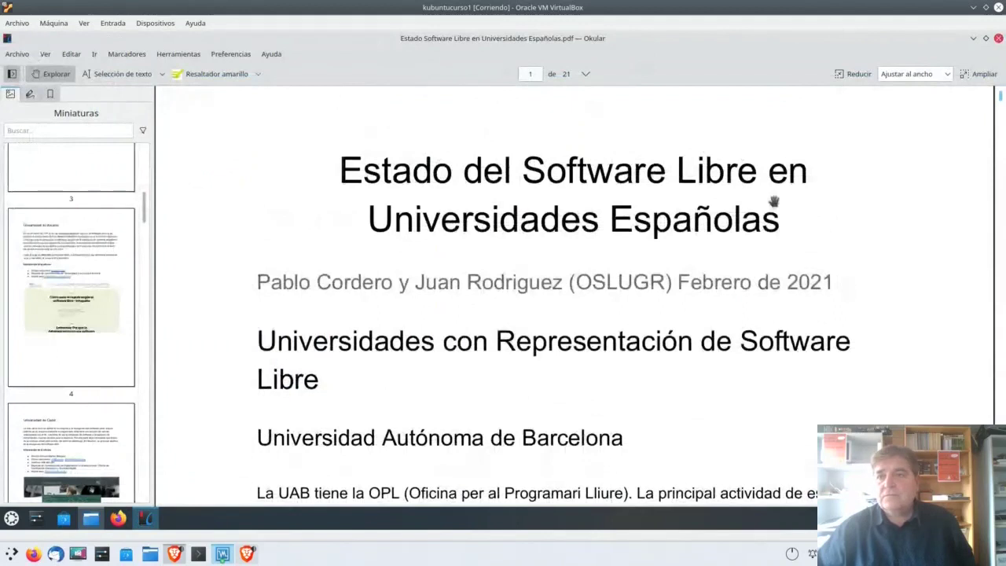
pyautogui.scroll(-1, 778, 213)
pyautogui.scroll(2, 826, 269)
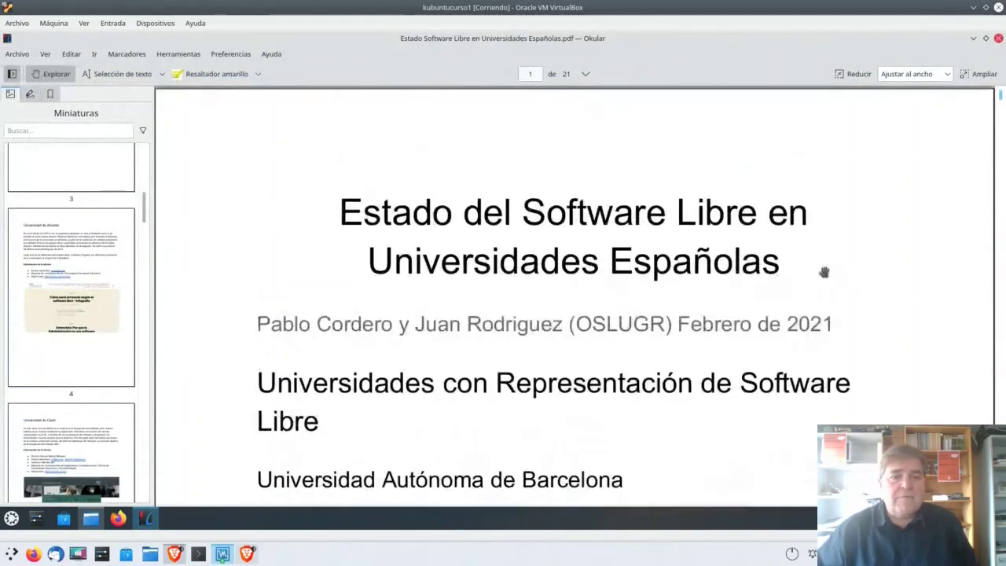
pyautogui.click(998, 38)
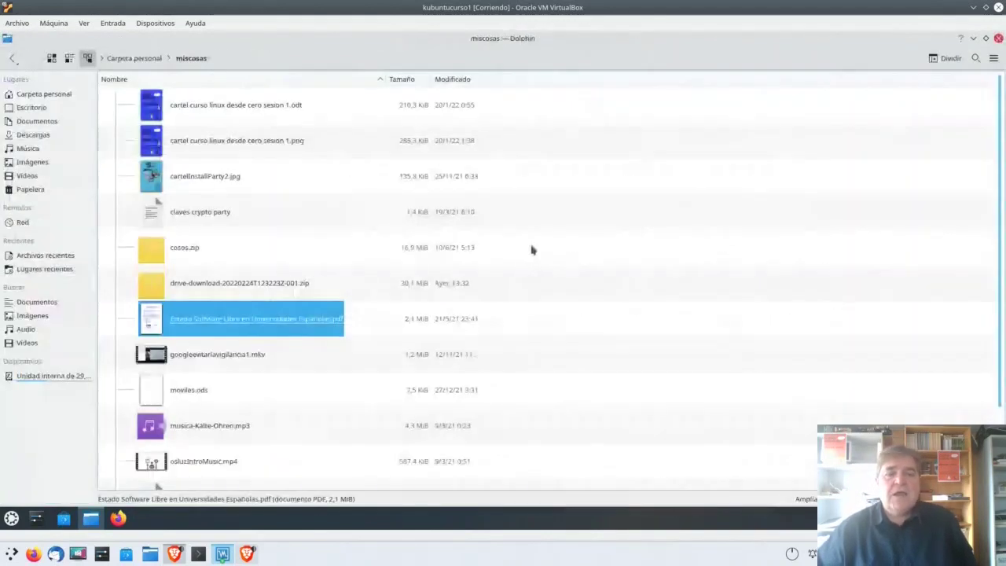
# Step: Rank Okular above LibreOffice Draw for PDF files, then open the Estado Software Libre PDF
pyautogui.rightClick(197, 319)
pyautogui.click(250, 503)
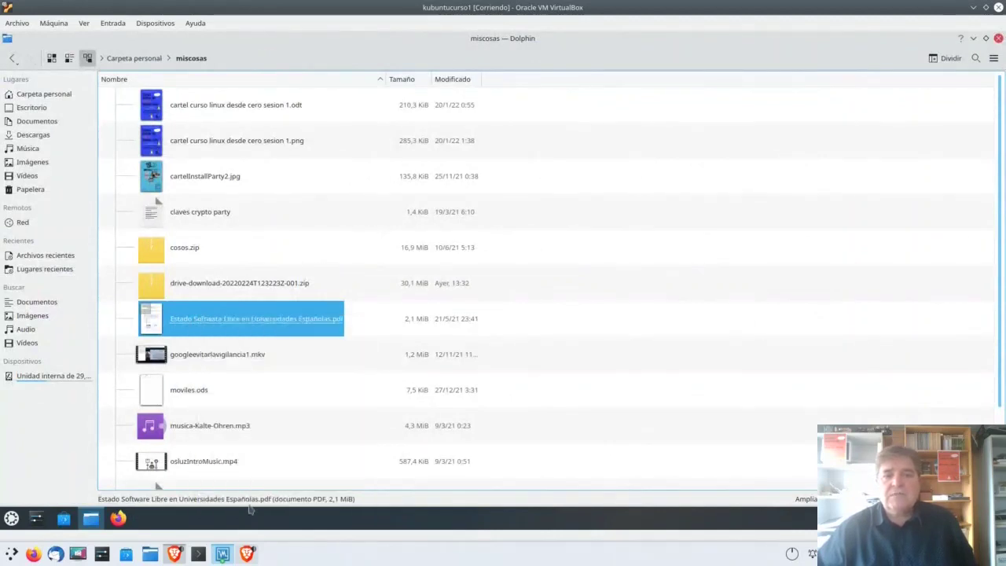
pyautogui.click(503, 236)
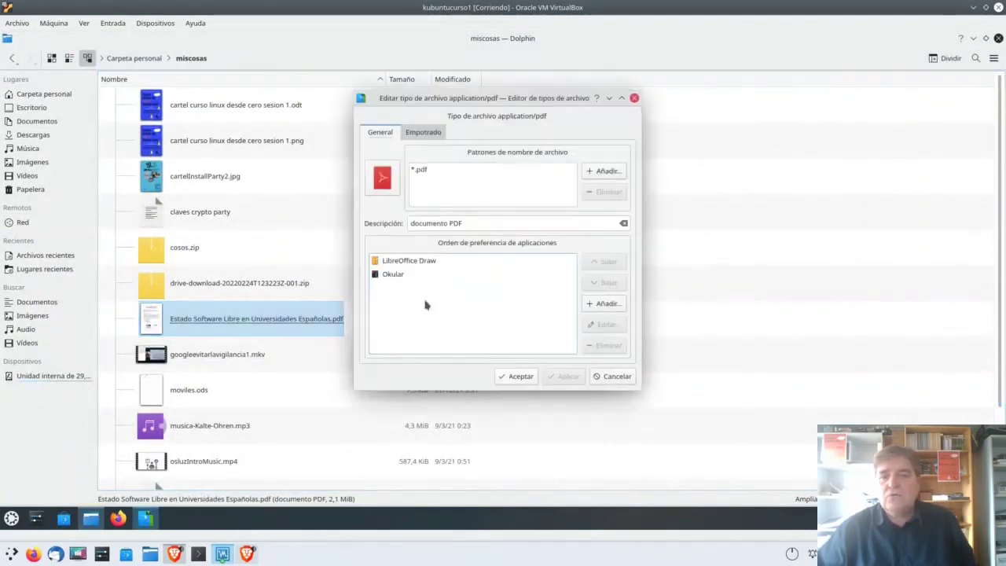
pyautogui.click(409, 276)
pyautogui.click(599, 263)
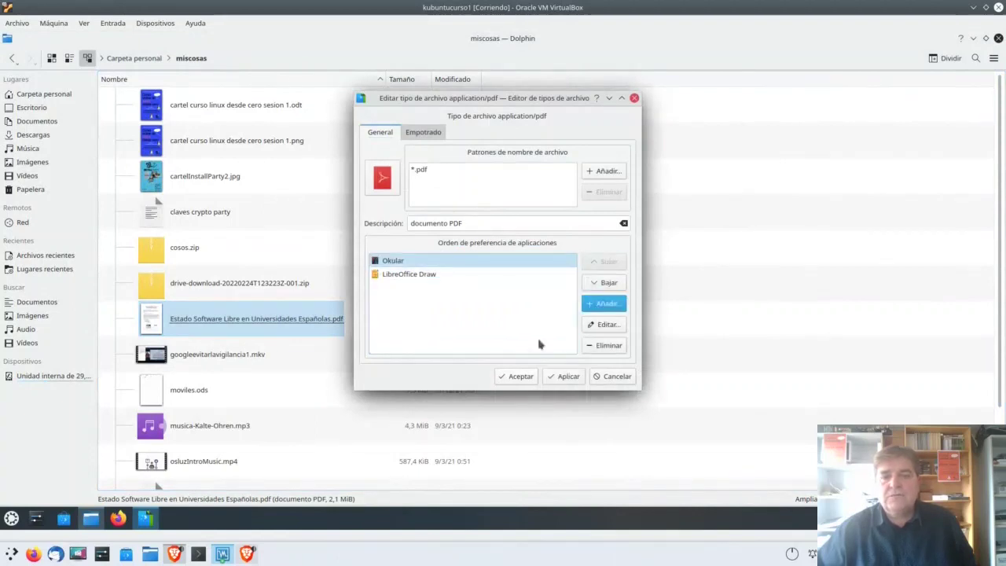
pyautogui.click(519, 376)
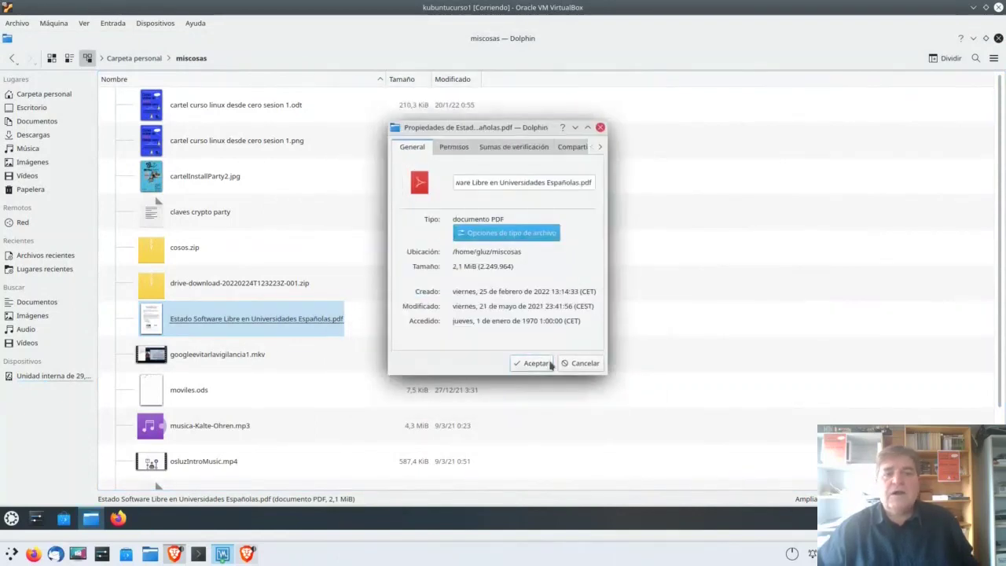
pyautogui.click(537, 363)
pyautogui.click(252, 322)
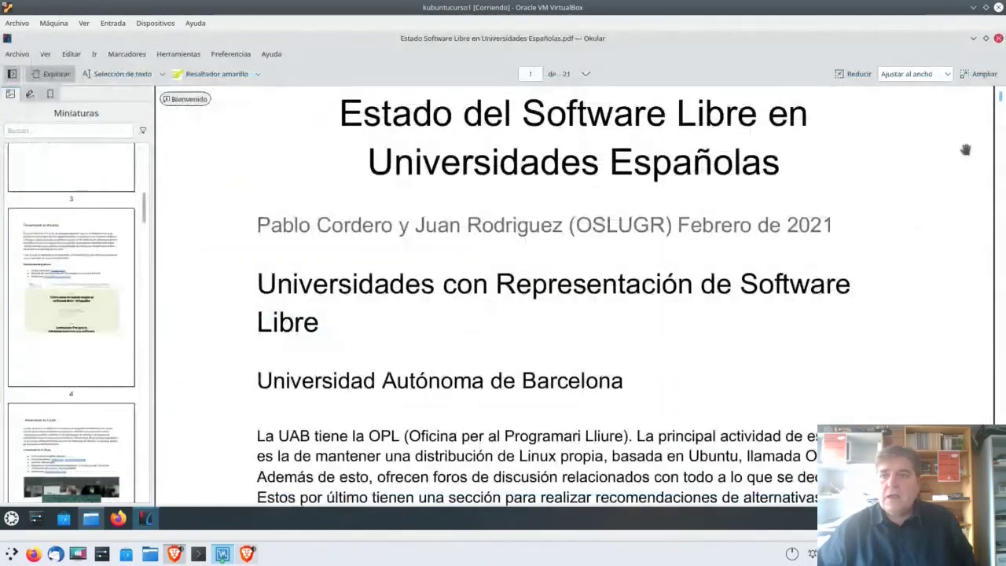
# Step: Close Okular to return to Dolphin's miscosas folder
pyautogui.click(997, 39)
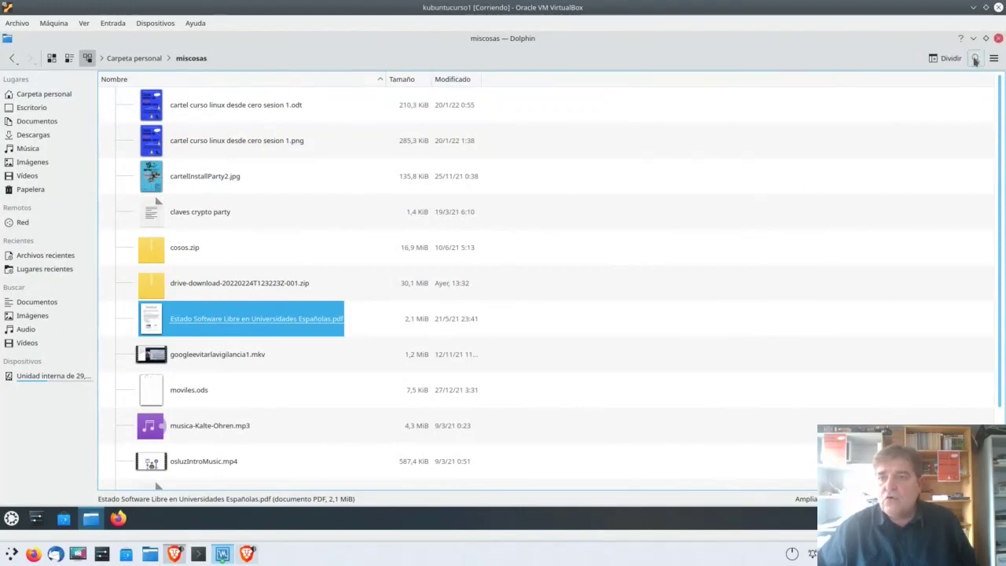
pyautogui.click(976, 60)
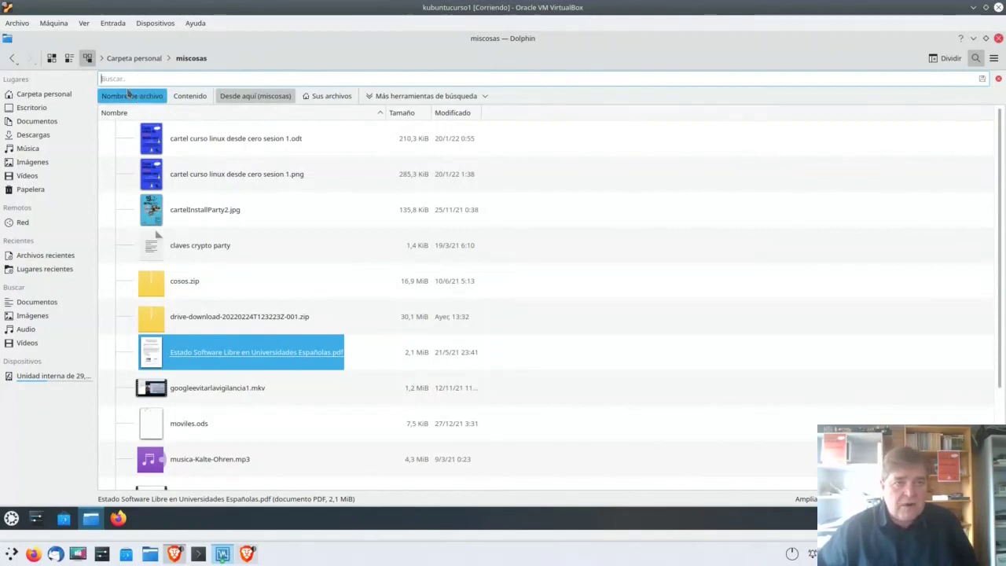
pyautogui.click(132, 98)
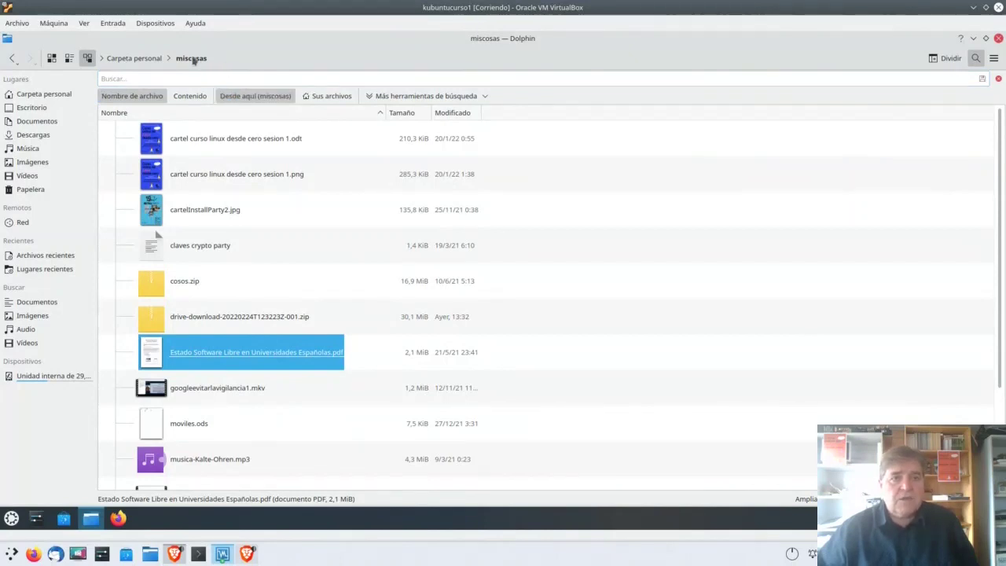
pyautogui.click(234, 84)
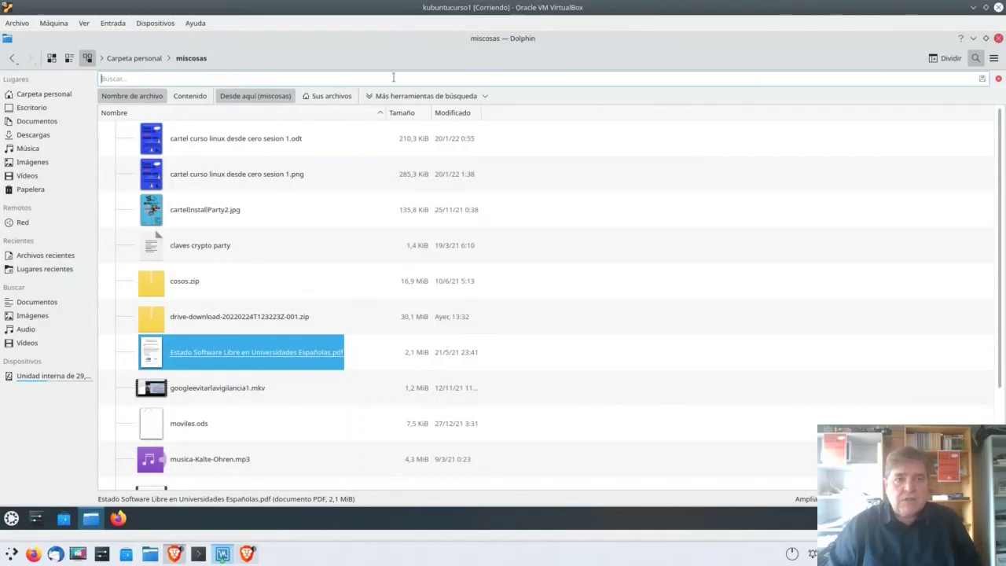
pyautogui.write('movi*')
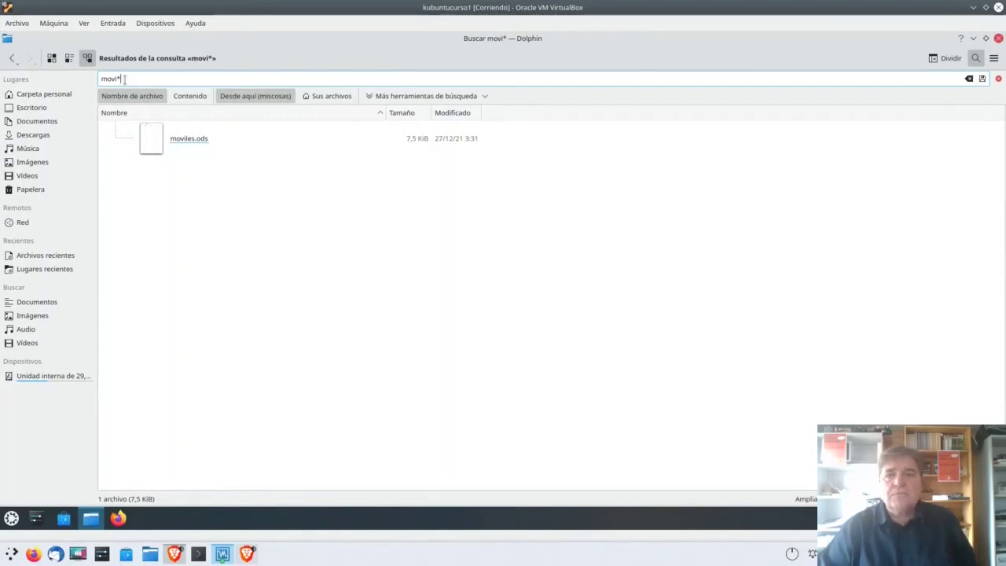
pyautogui.press('BackSpace')
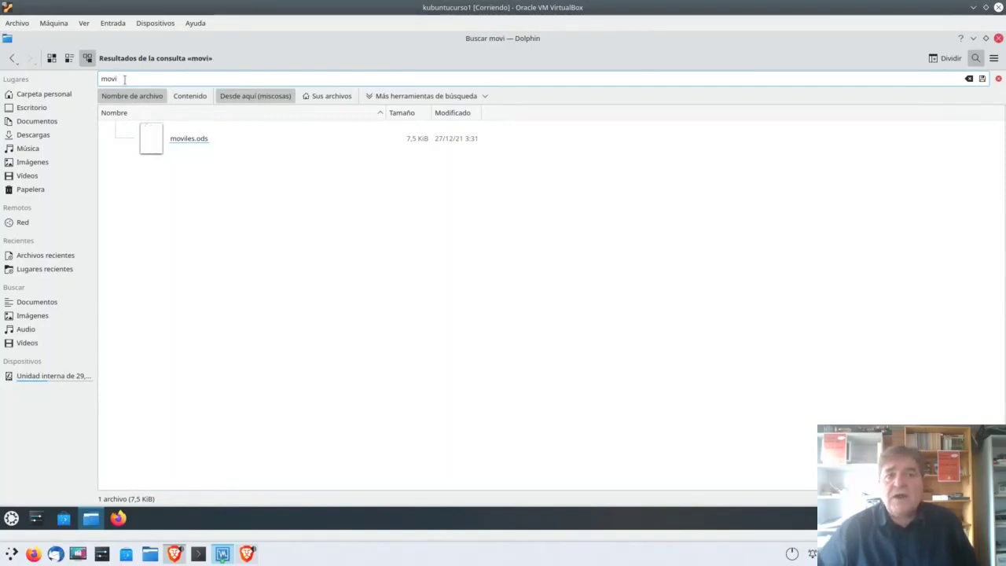
pyautogui.click(592, 210)
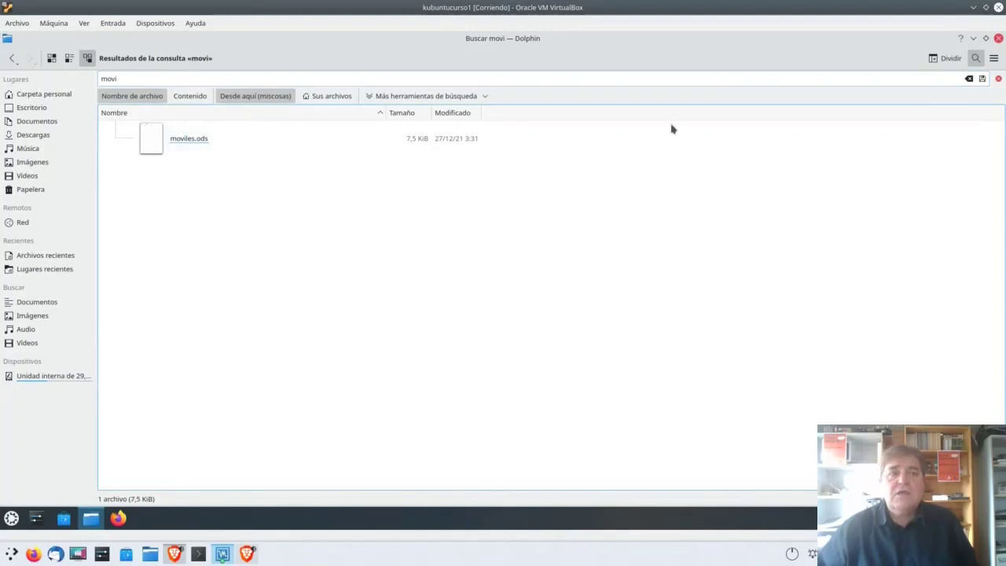
pyautogui.click(998, 79)
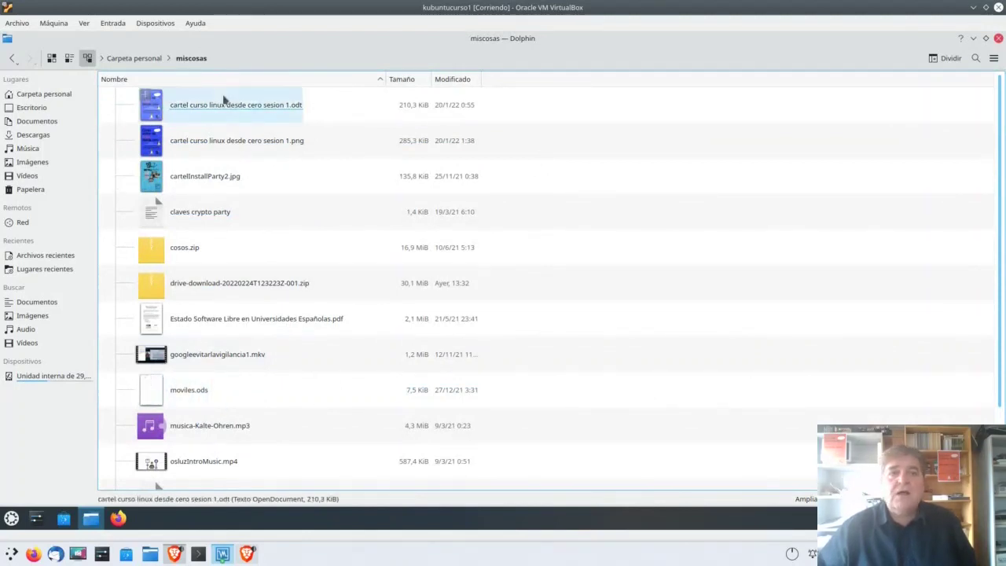
# Step: Open the search bar set to file names across all your files (Sus archivos)
pyautogui.click(976, 58)
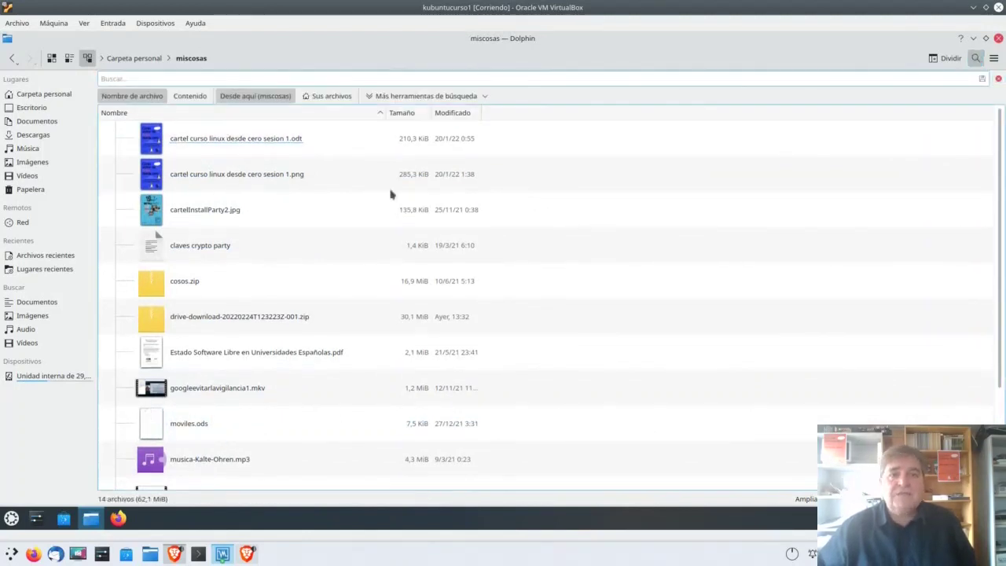
pyautogui.click(126, 95)
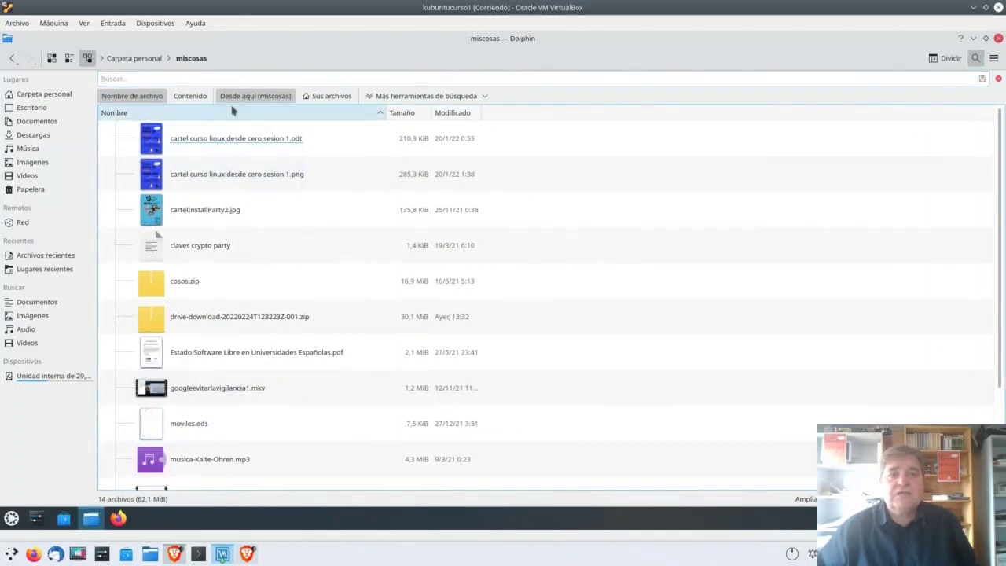
pyautogui.click(331, 96)
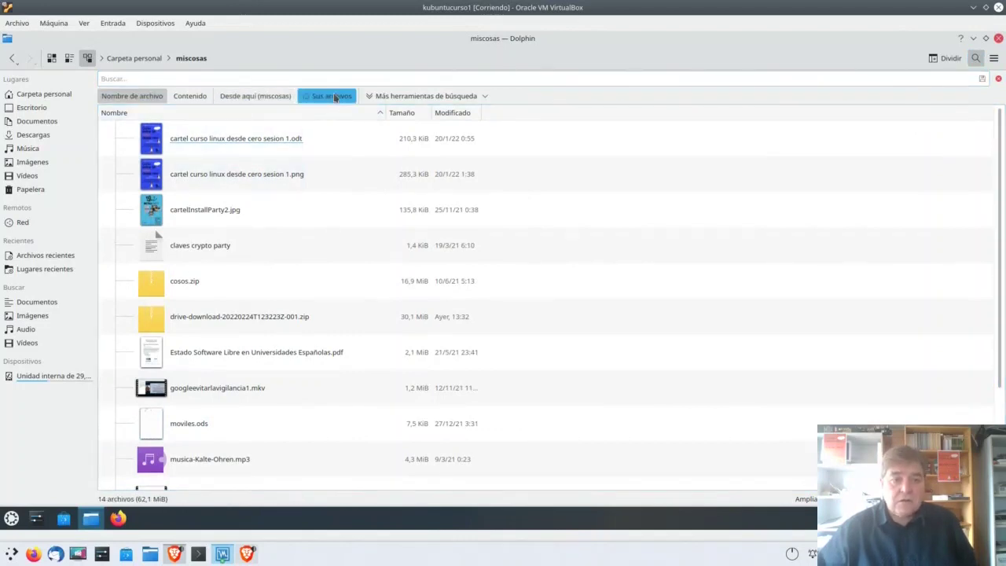
pyautogui.click(145, 79)
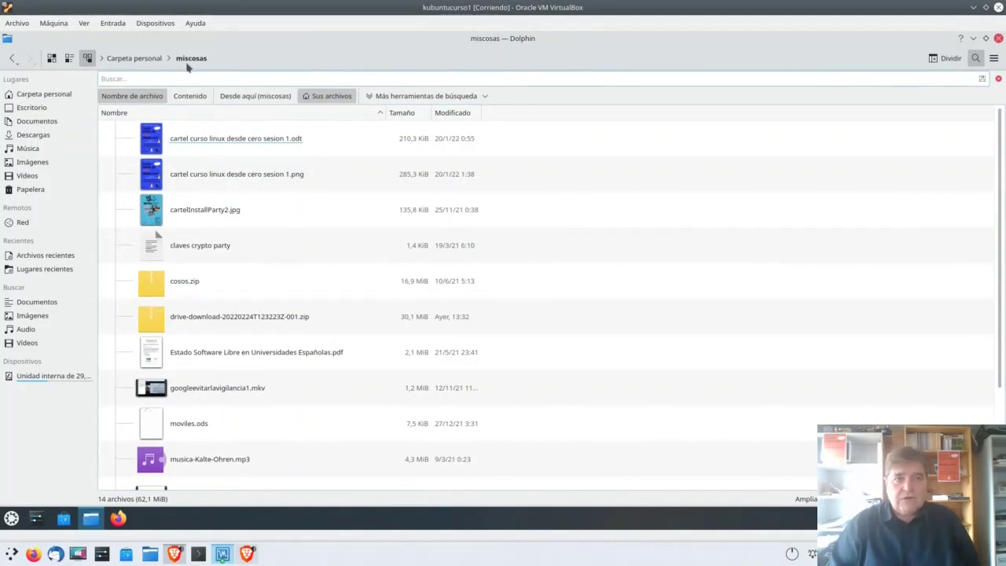
# Step: Search for 'desde', find the two cartel files, then close the search bar
pyautogui.write('des')
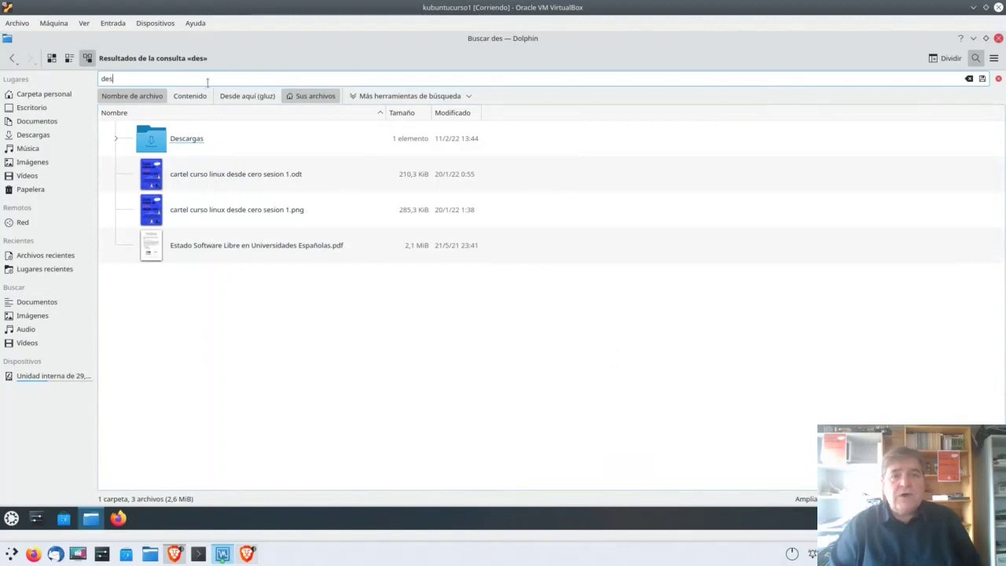
pyautogui.write('de')
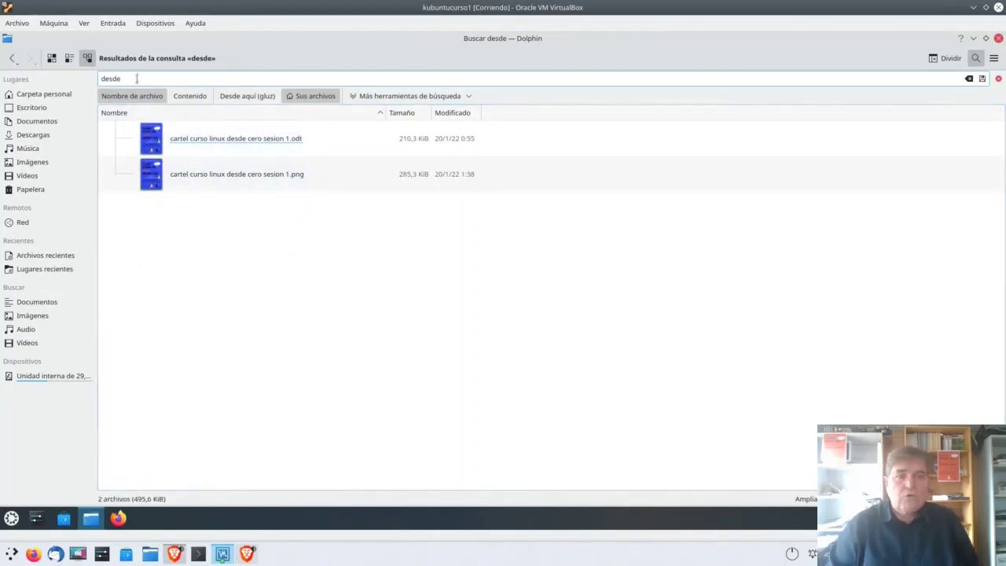
pyautogui.write('1')
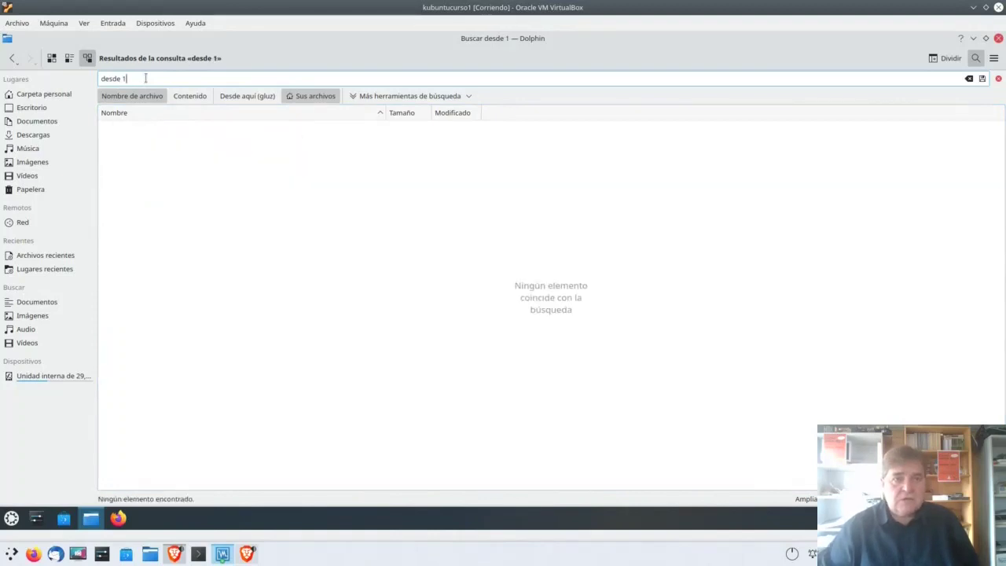
pyautogui.press('BackSpace')
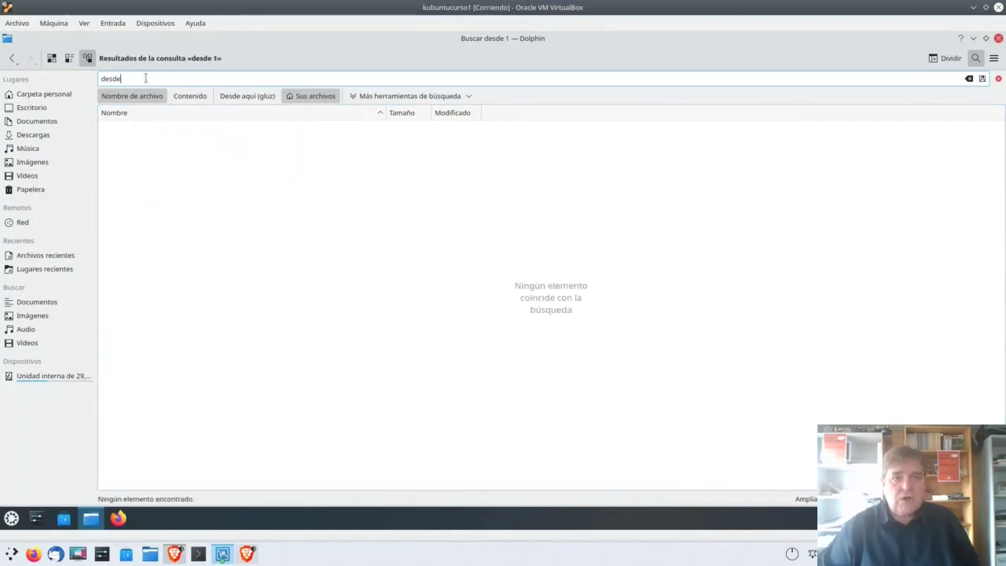
pyautogui.press('BackSpace')
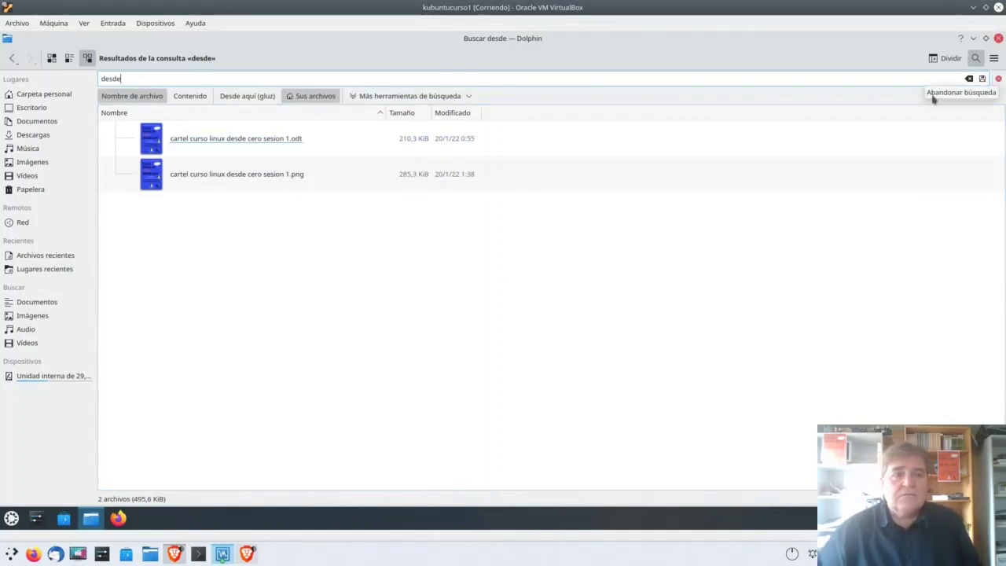
pyautogui.click(1000, 80)
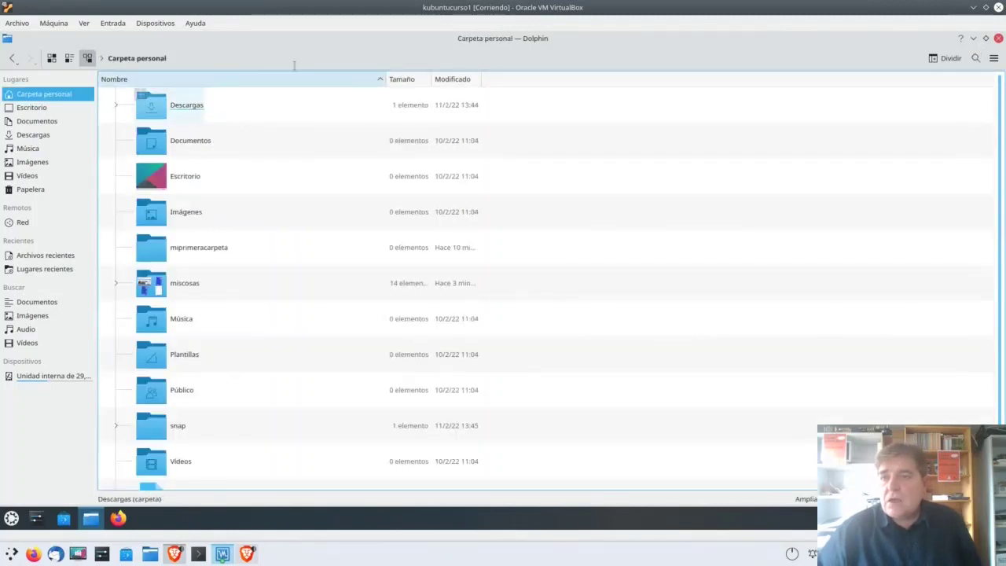
# Step: Switch the search to file contents, then open miscosas and the 'claves crypto party' file
pyautogui.click(976, 60)
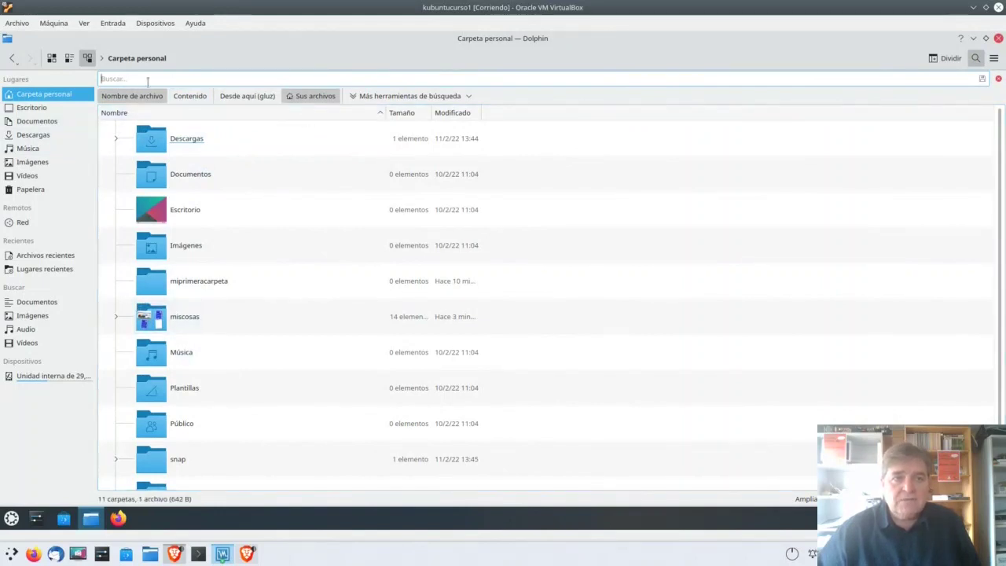
pyautogui.click(190, 97)
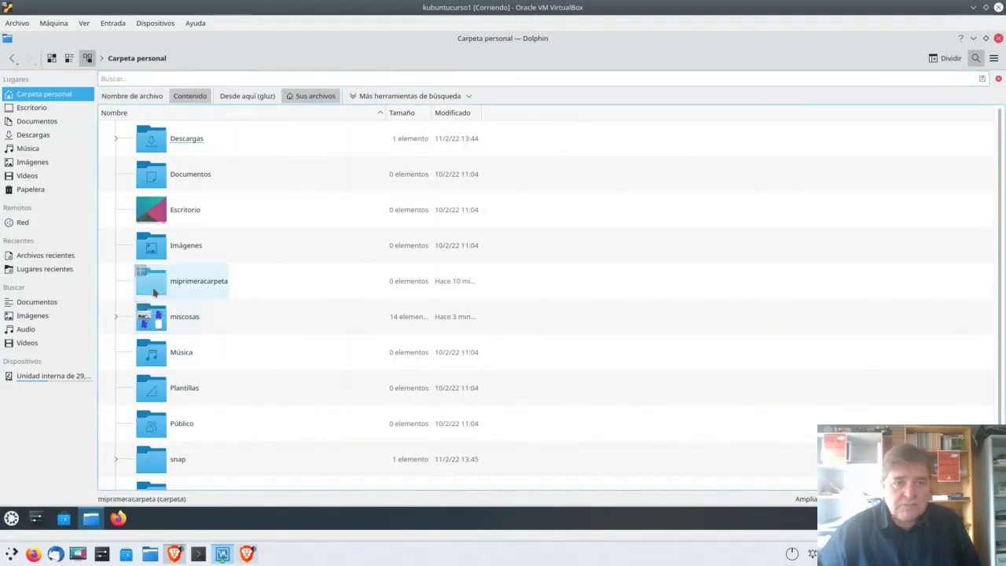
pyautogui.doubleClick(152, 316)
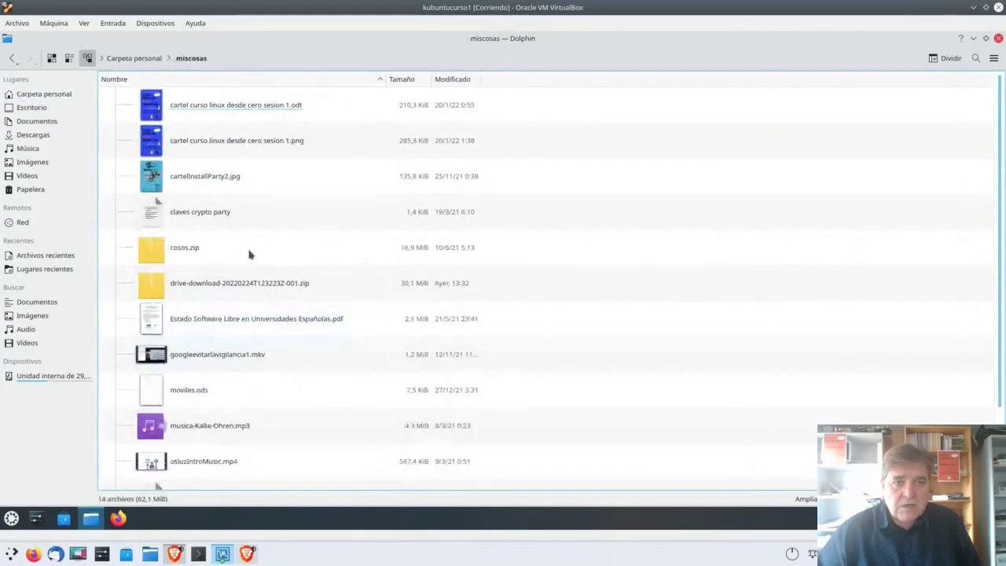
pyautogui.doubleClick(156, 221)
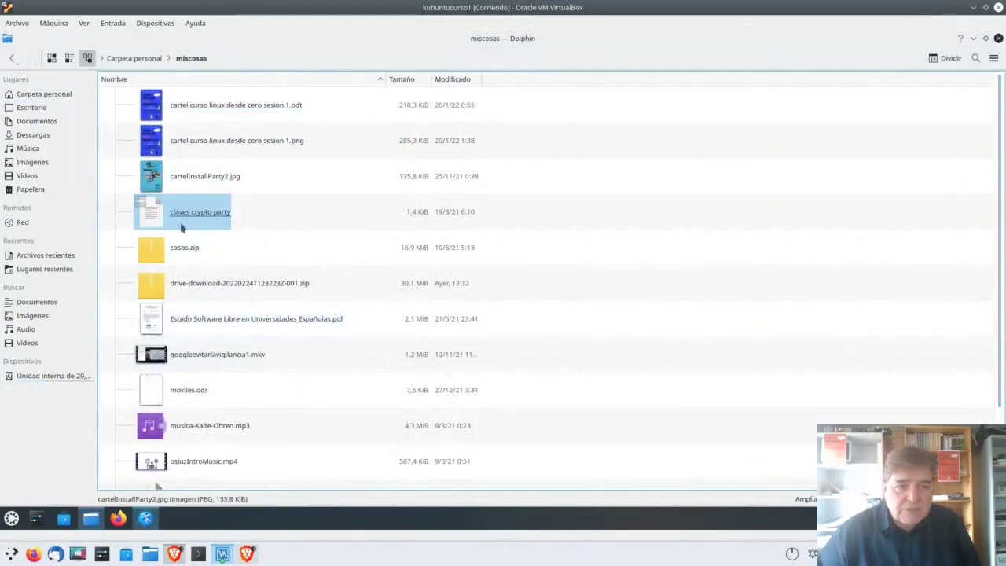
# Step: Reposition Kate, select 'Netflix' on line 5, close Kate and return to Carpeta personal
pyautogui.moveTo(197, 245); pyautogui.dragTo(238, 224)
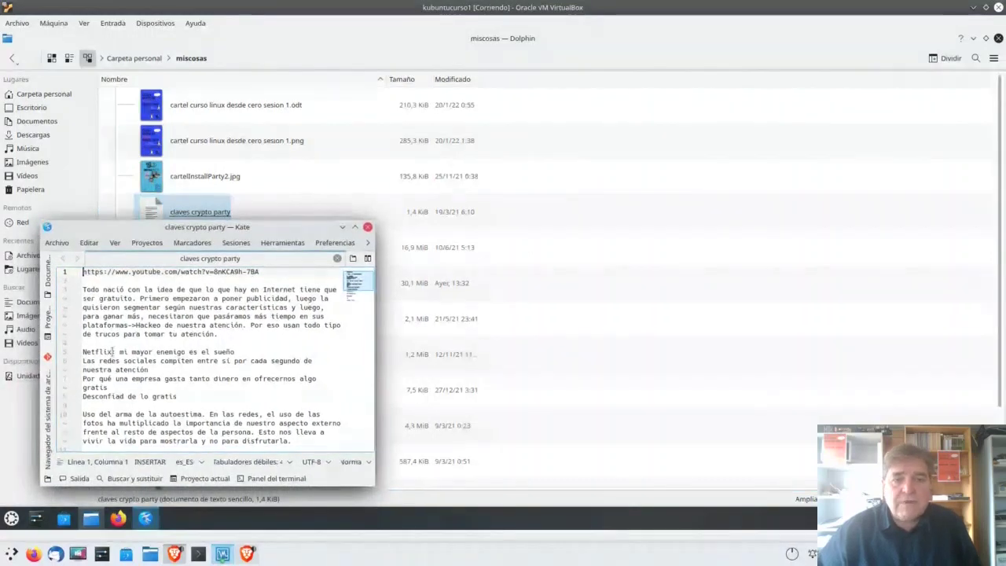
pyautogui.moveTo(112, 352); pyautogui.dragTo(82, 351)
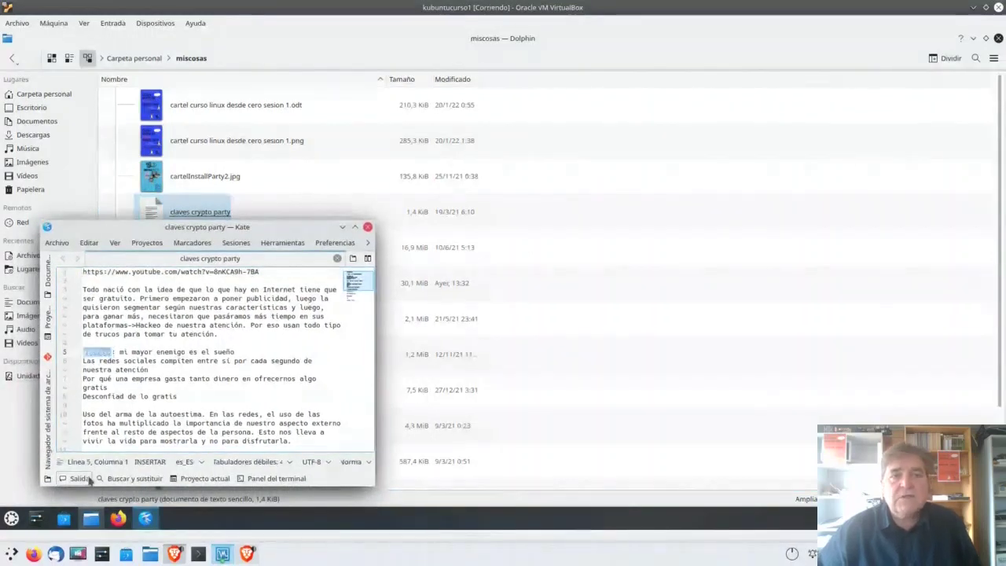
pyautogui.click(367, 226)
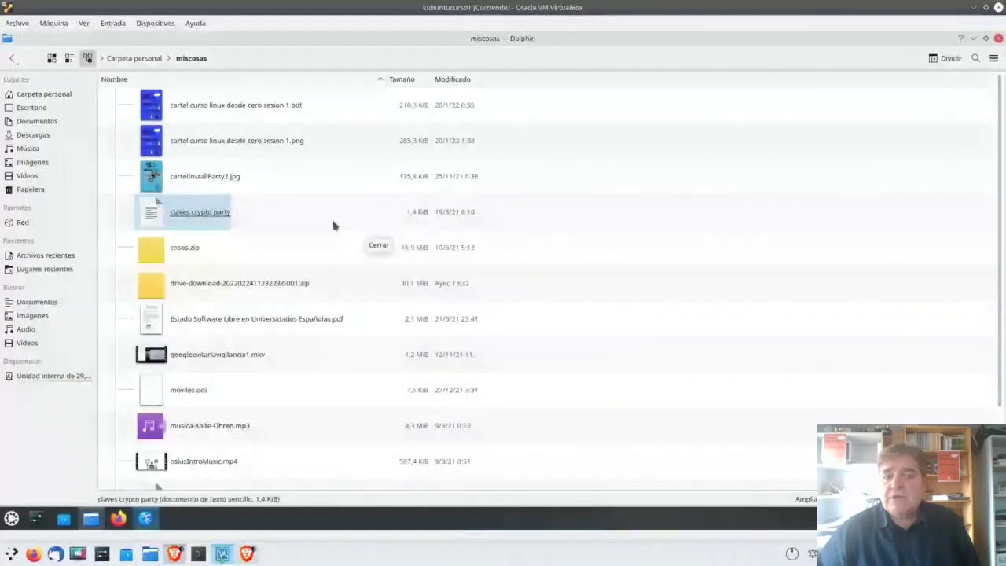
pyautogui.click(135, 58)
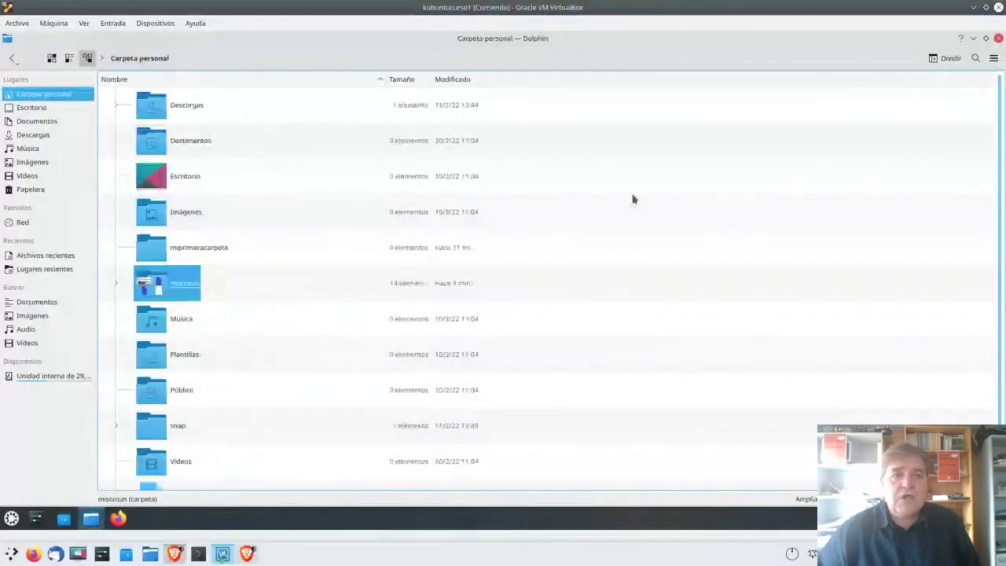
# Step: Search file contents for 'netflix', open the single result claves crypto party in Kate, then close it
pyautogui.click(976, 59)
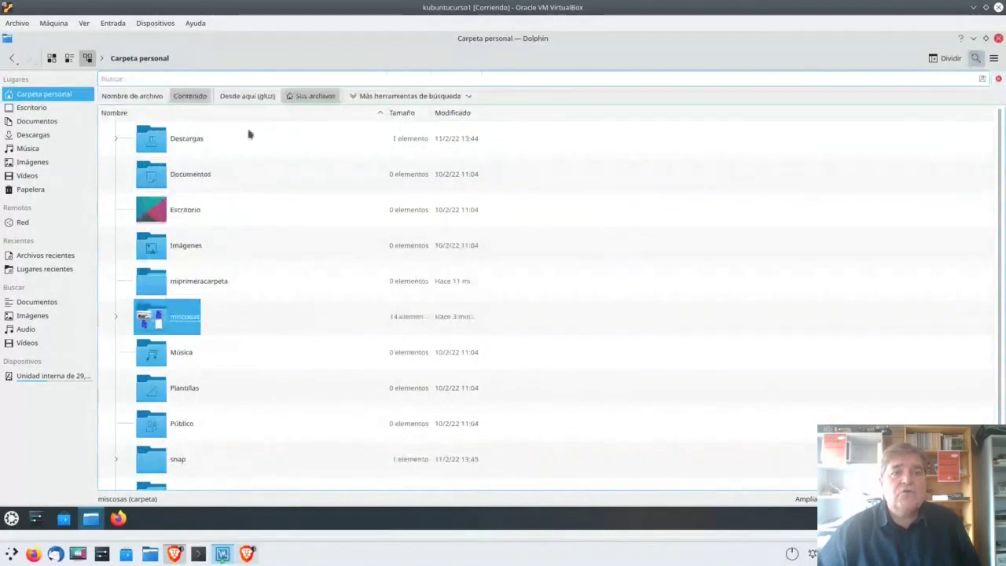
pyautogui.click(193, 97)
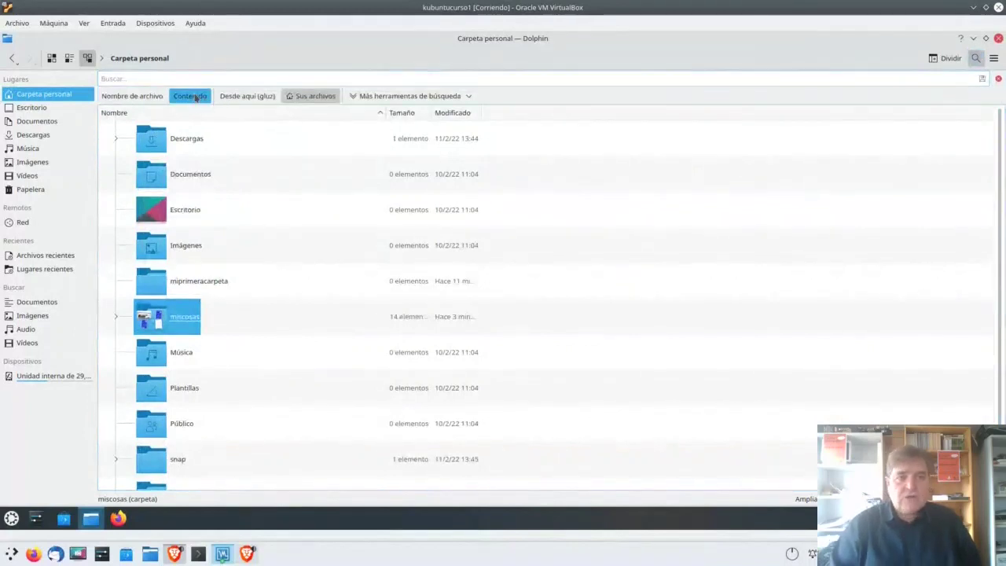
pyautogui.write('ne')
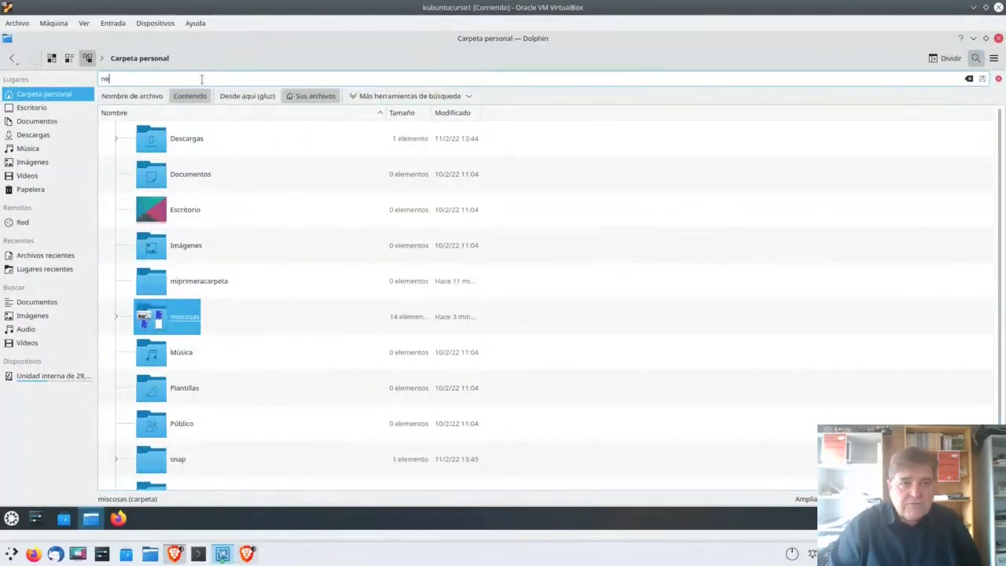
pyautogui.write('tflix')
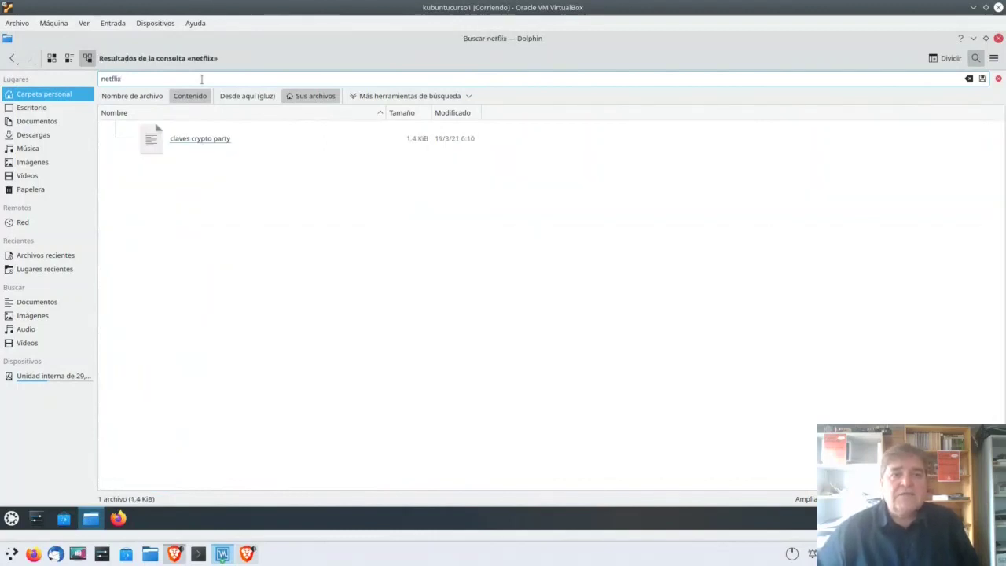
pyautogui.click(190, 144)
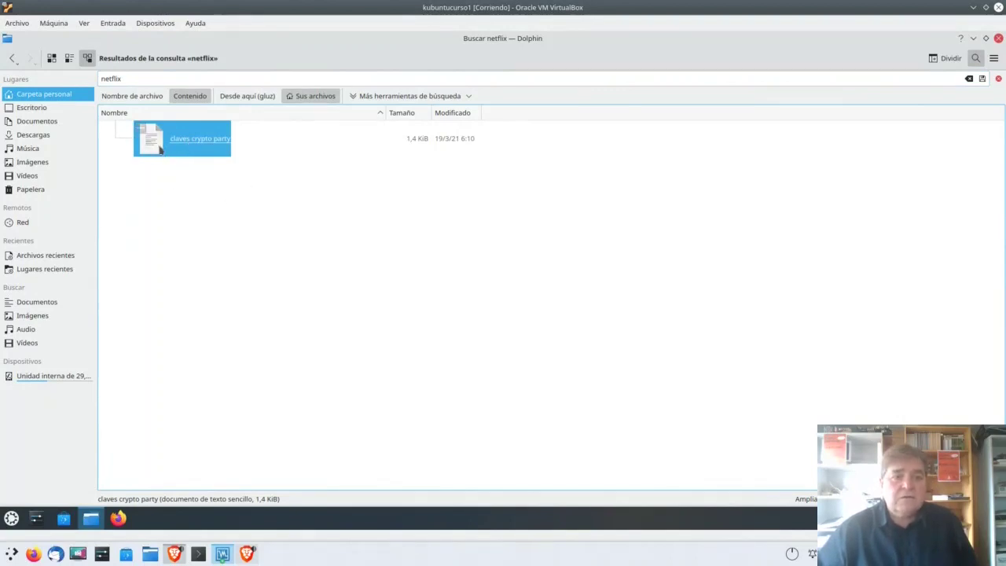
pyautogui.doubleClick(160, 149)
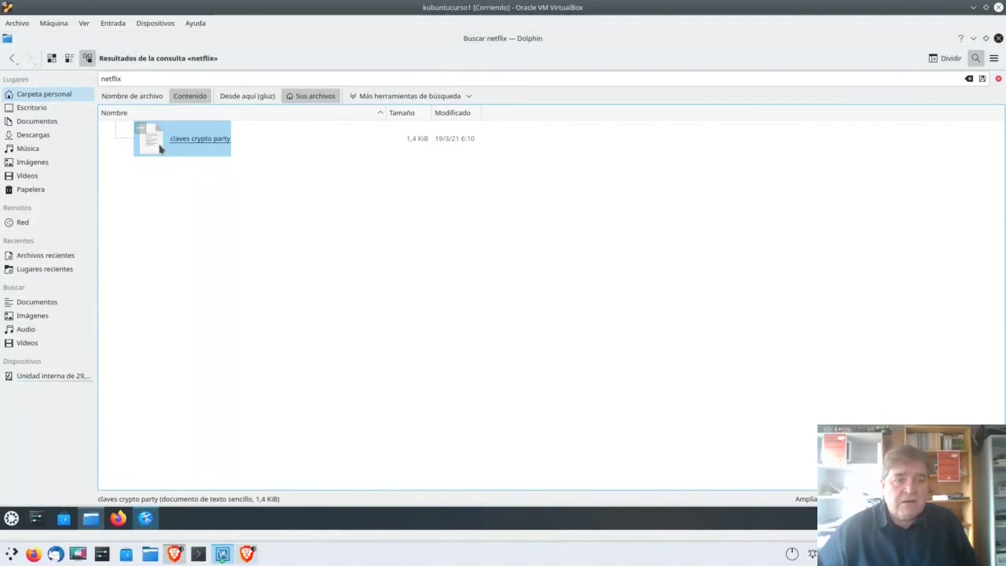
pyautogui.scroll(3, 113, 361)
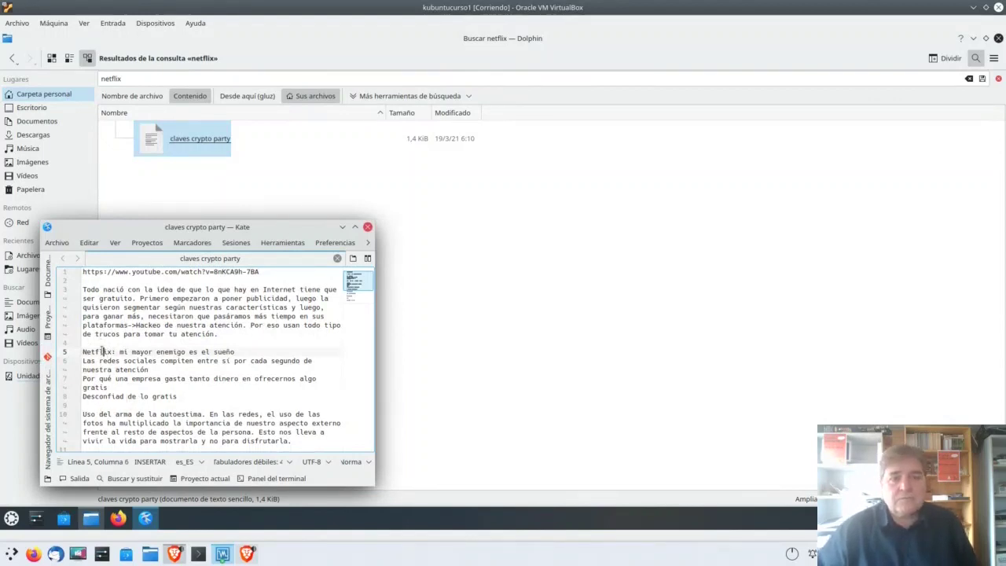
pyautogui.click(367, 226)
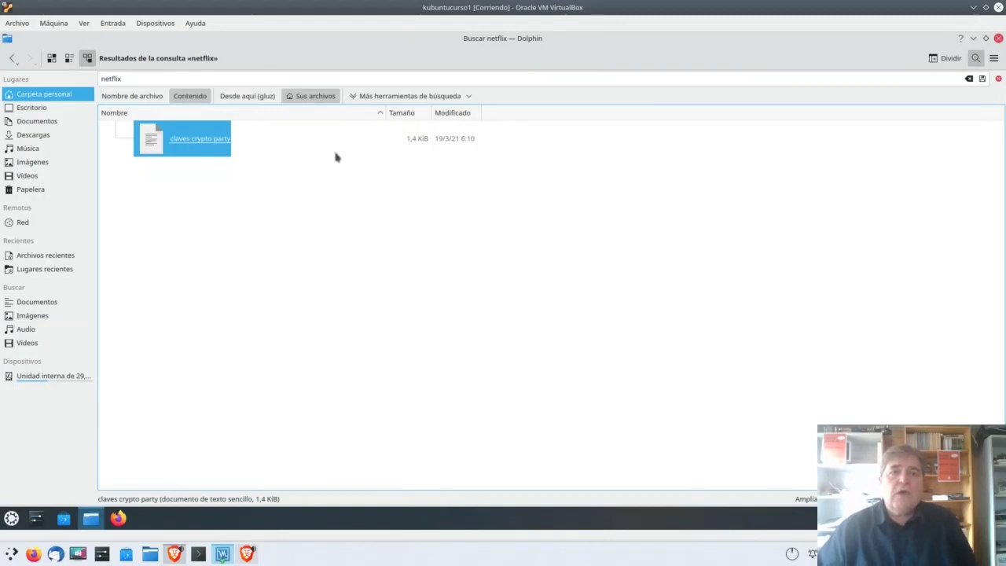
# Step: Choose Instalar for KFind under Más herramientas de búsqueda, opening its Discover page
pyautogui.click(420, 96)
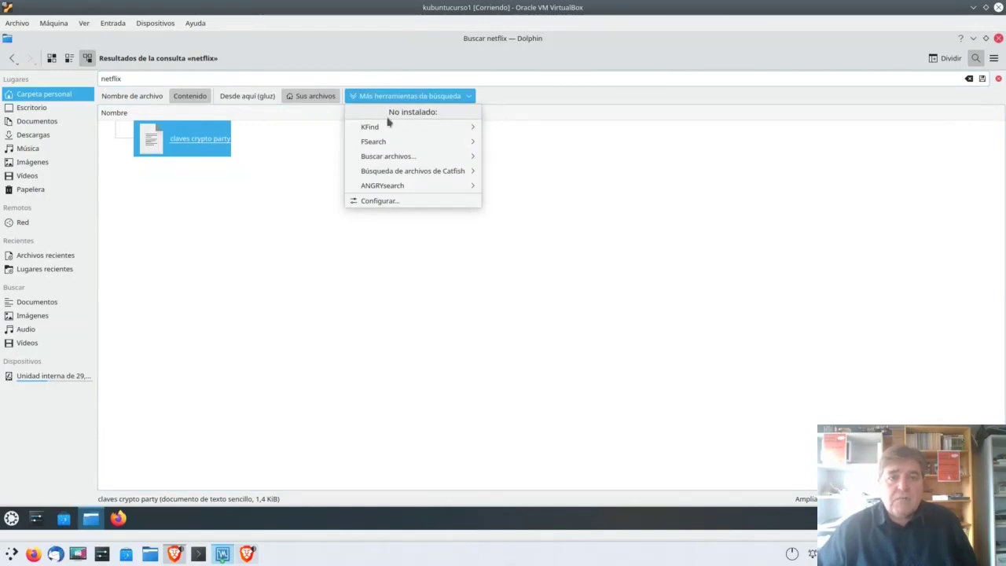
pyautogui.moveTo(375, 132)
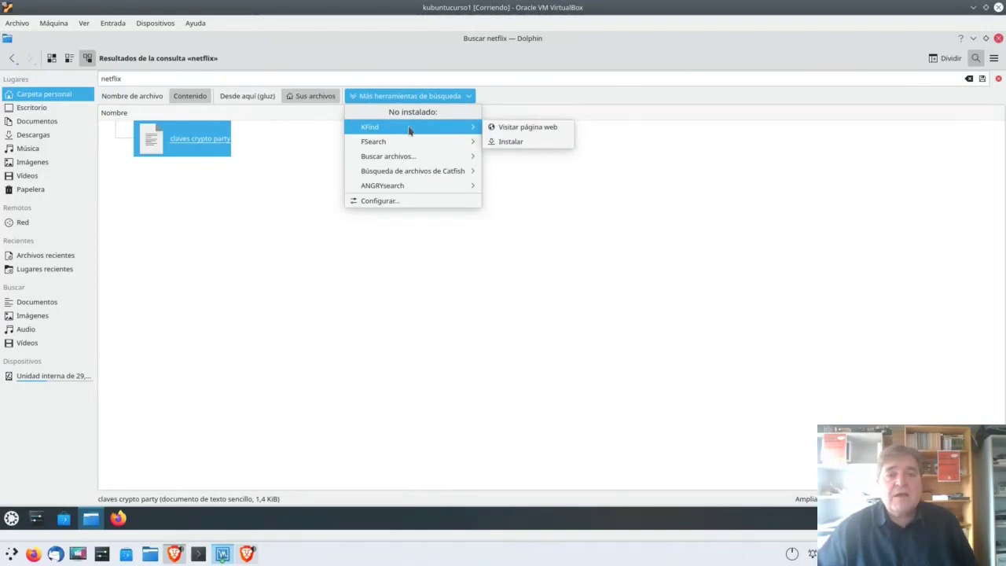
pyautogui.click(510, 144)
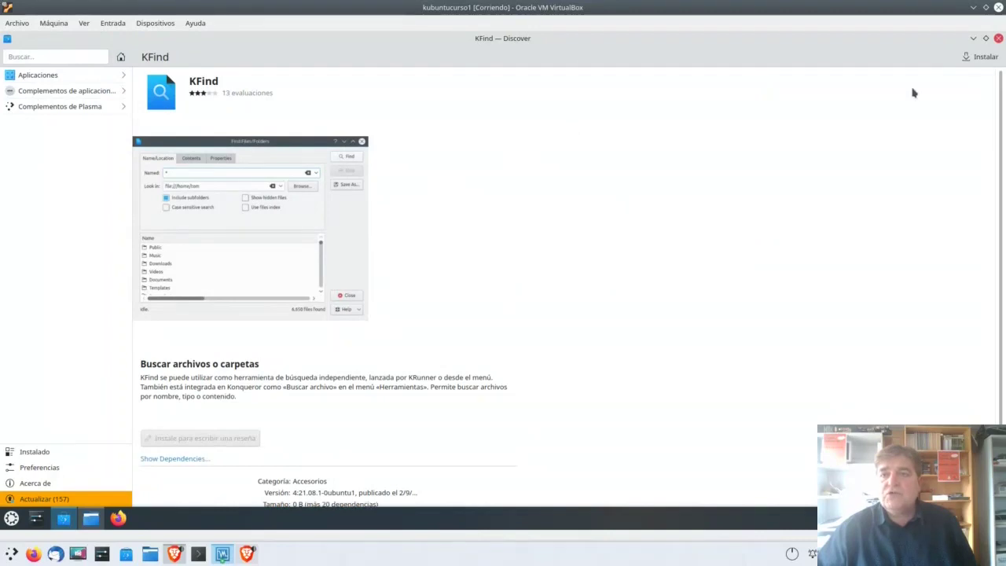
# Step: Install KFind in Discover, authorising with the admin password, then close Discover
pyautogui.click(982, 60)
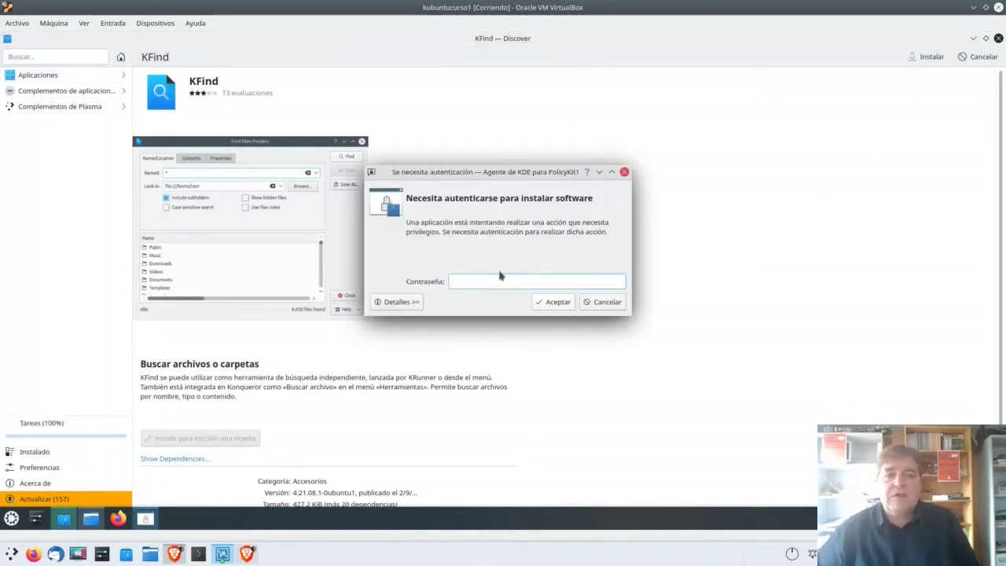
pyautogui.write('1234')
pyautogui.press('Return')
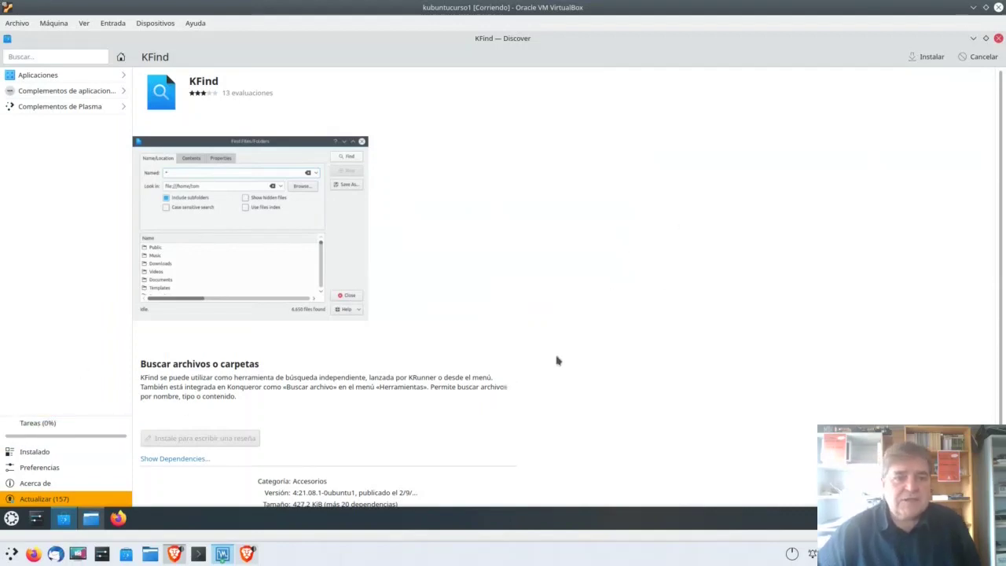
pyautogui.click(176, 555)
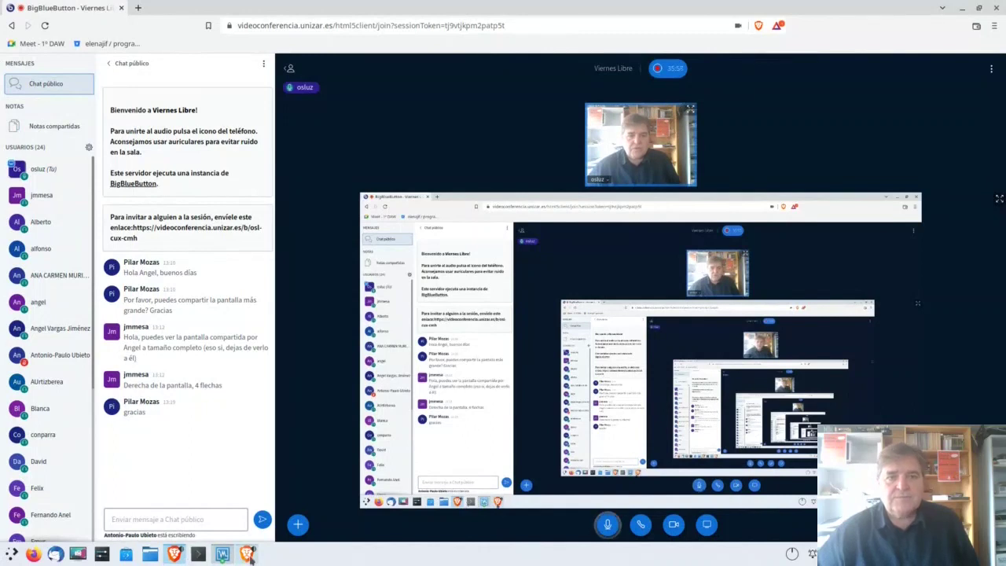
pyautogui.click(222, 554)
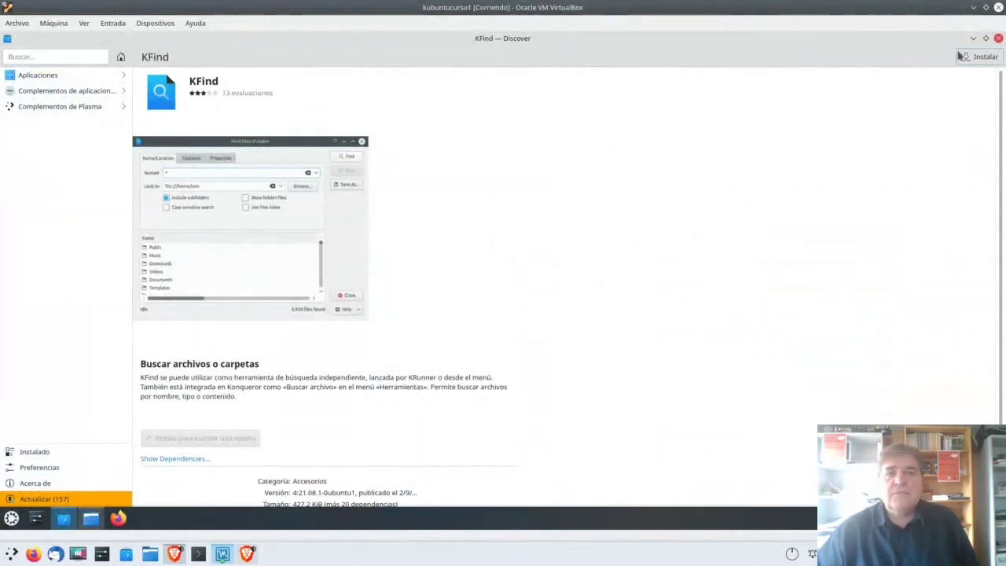
pyautogui.click(996, 39)
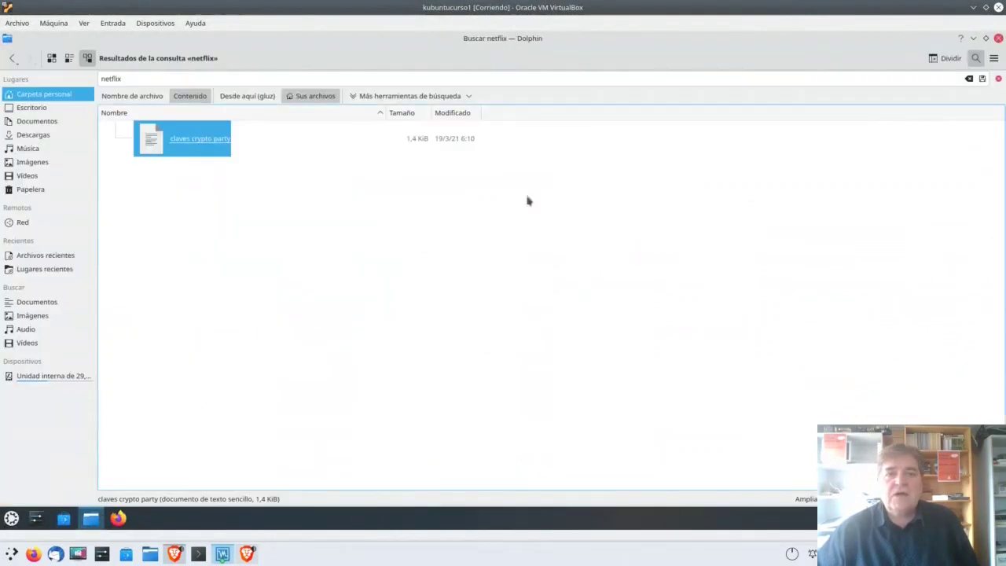
# Step: Launch KFind, explore its Contenido and Propiedades tabs and date option, then close it and the search
pyautogui.click(458, 97)
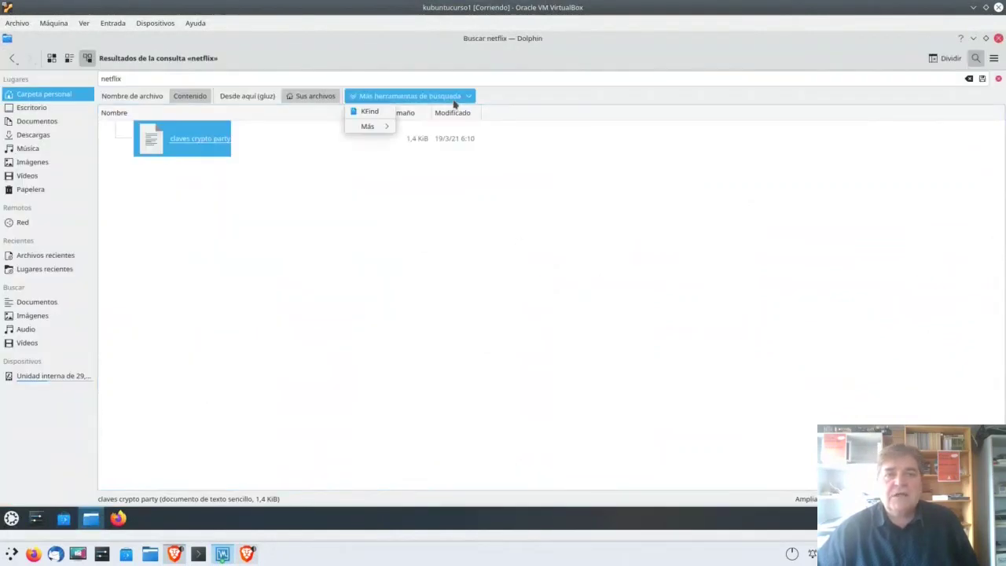
pyautogui.click(364, 117)
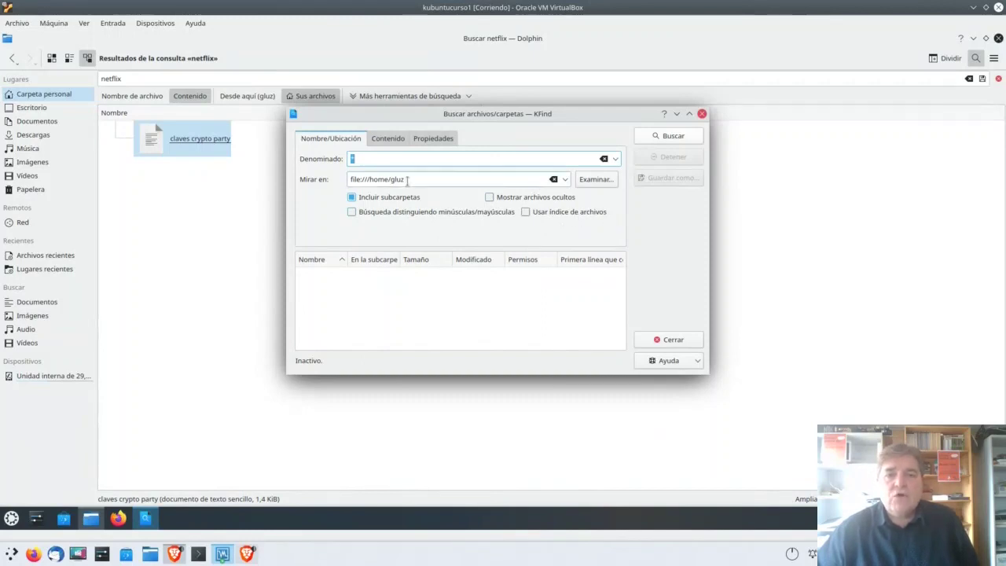
pyautogui.click(388, 138)
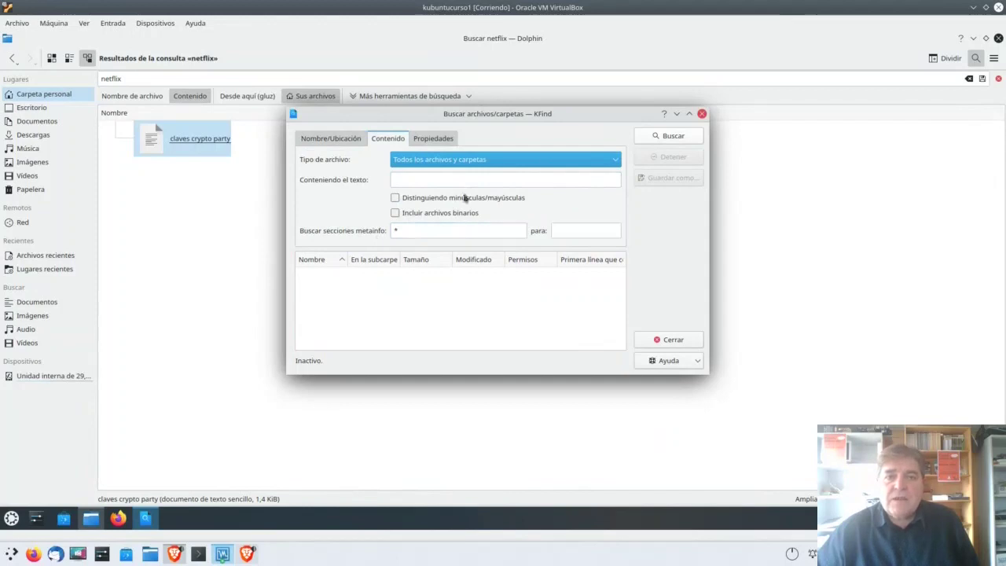
pyautogui.click(441, 144)
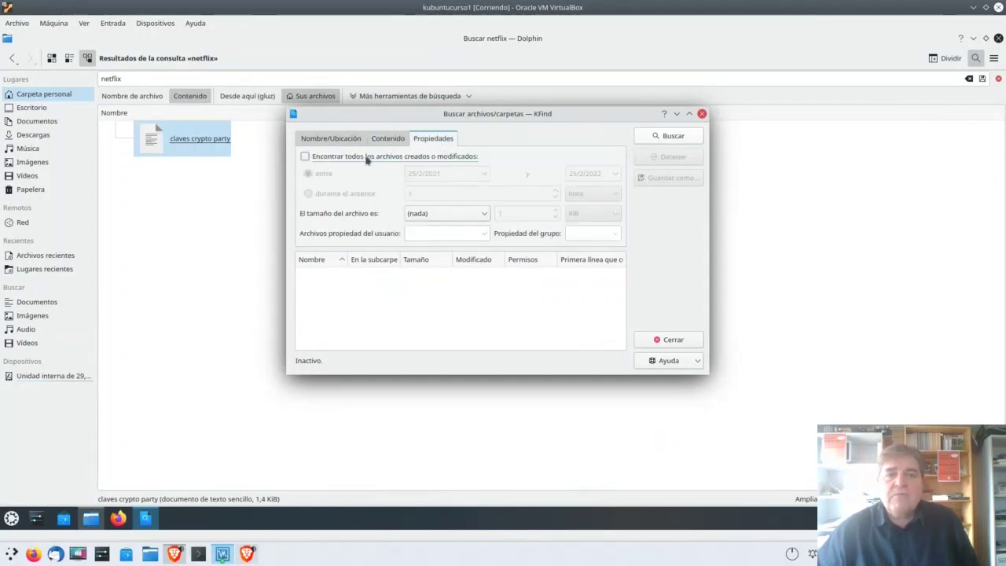
pyautogui.click(305, 156)
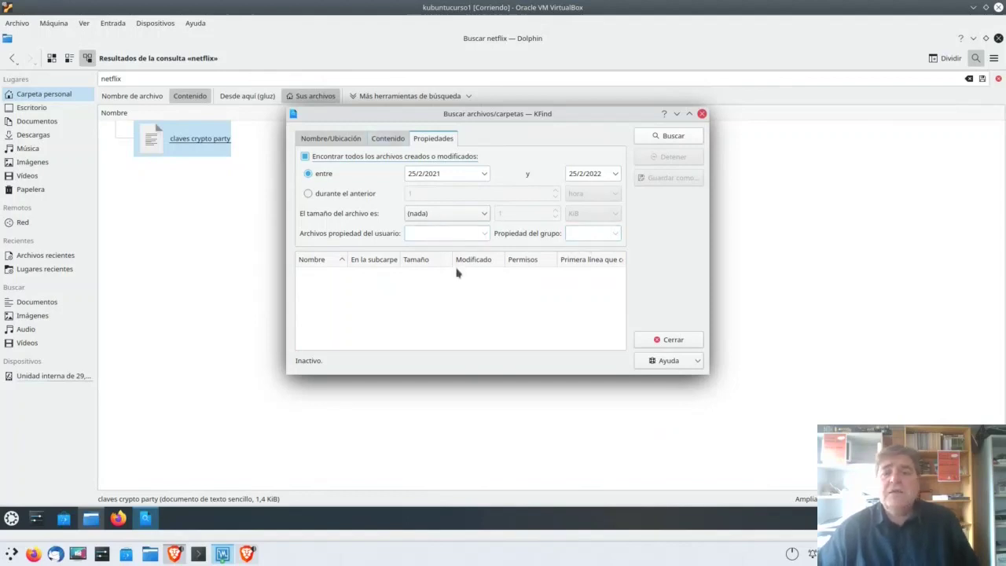
pyautogui.click(457, 272)
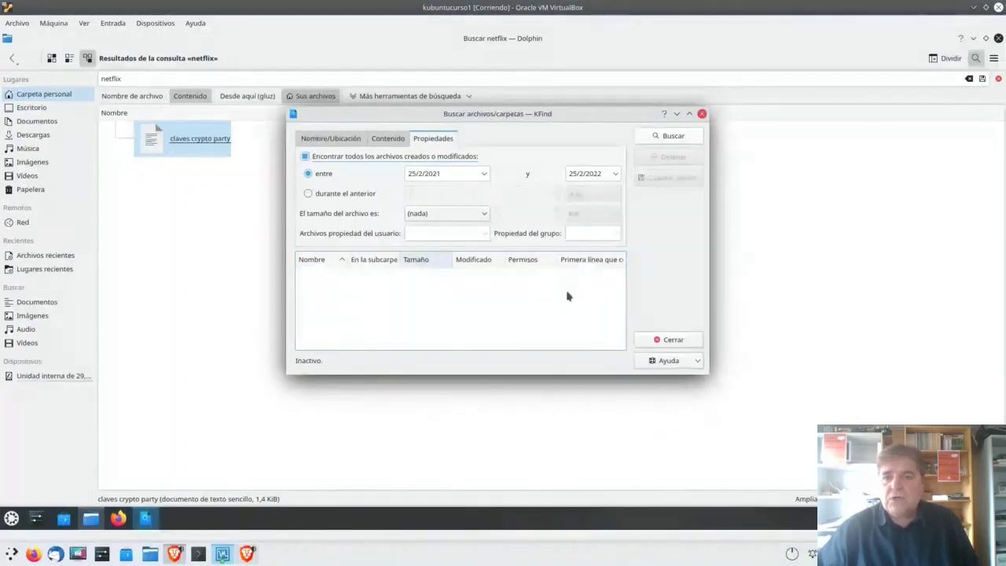
pyautogui.click(685, 340)
pyautogui.click(998, 81)
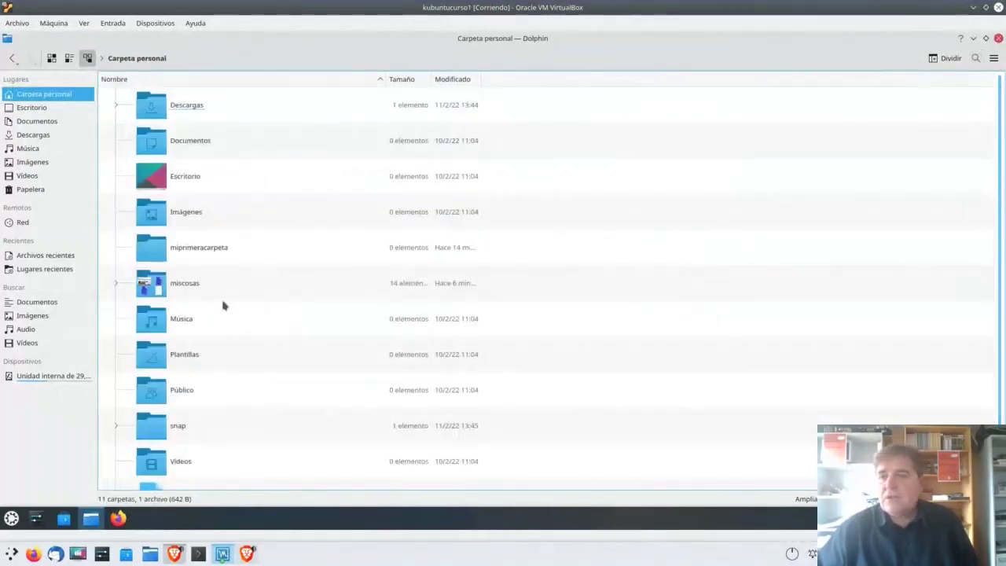
# Step: Open the miscosas folder and scroll through its 14 files
pyautogui.click(150, 285)
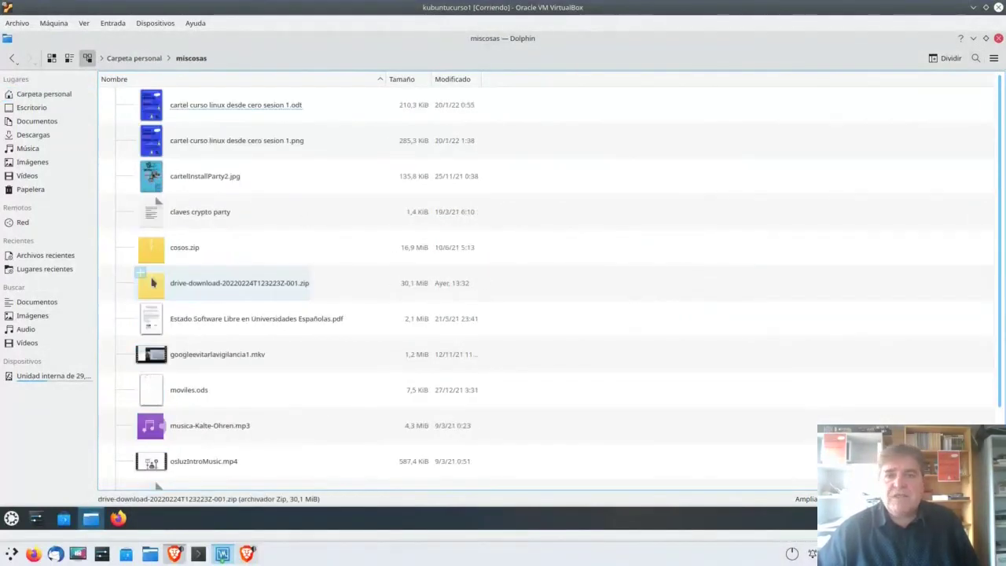
pyautogui.scroll(-1, 545, 292)
pyautogui.scroll(1, 545, 292)
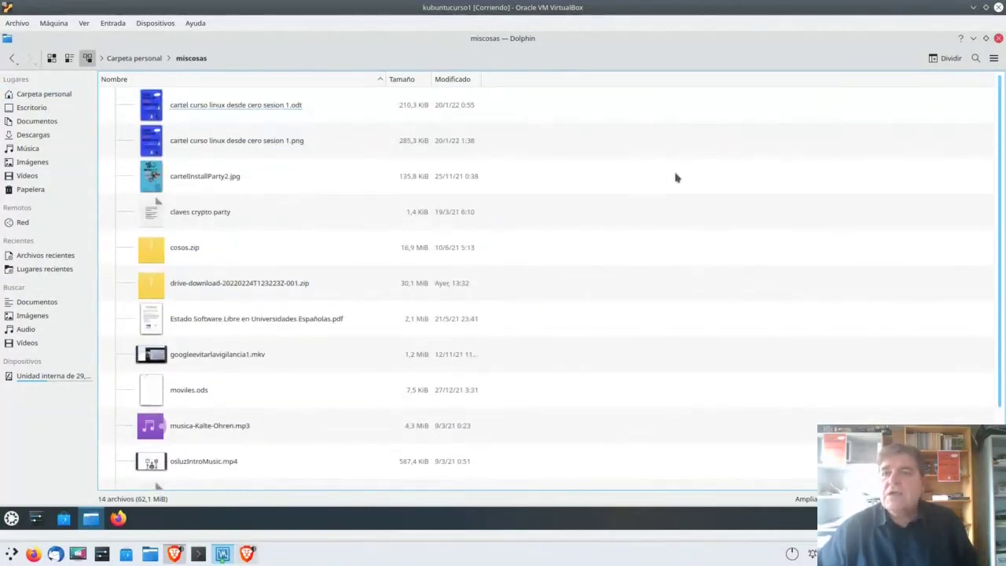
# Step: Show the filter bar via Filtrar... in Dolphin's main menu
pyautogui.click(993, 58)
pyautogui.moveTo(989, 73)
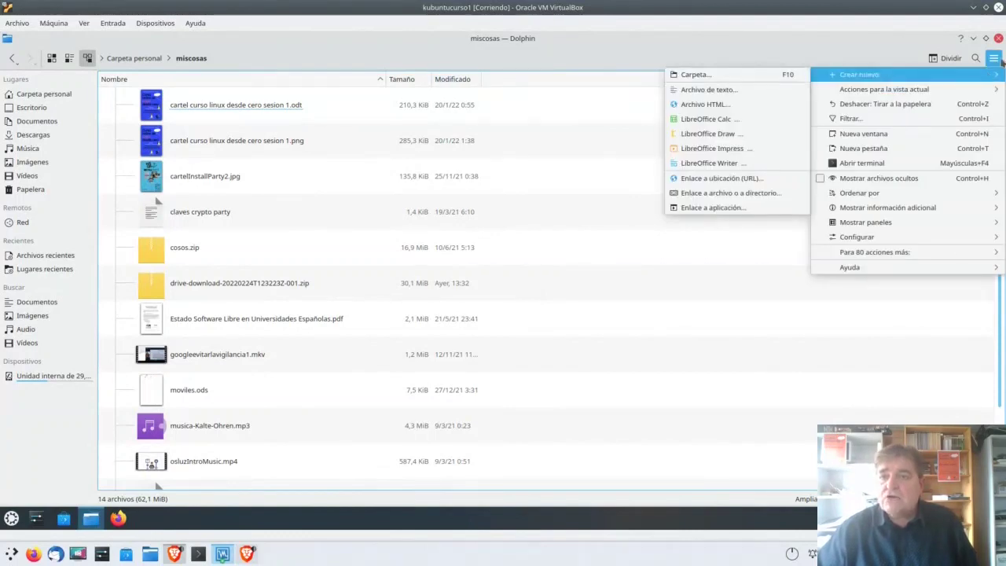
pyautogui.click(993, 59)
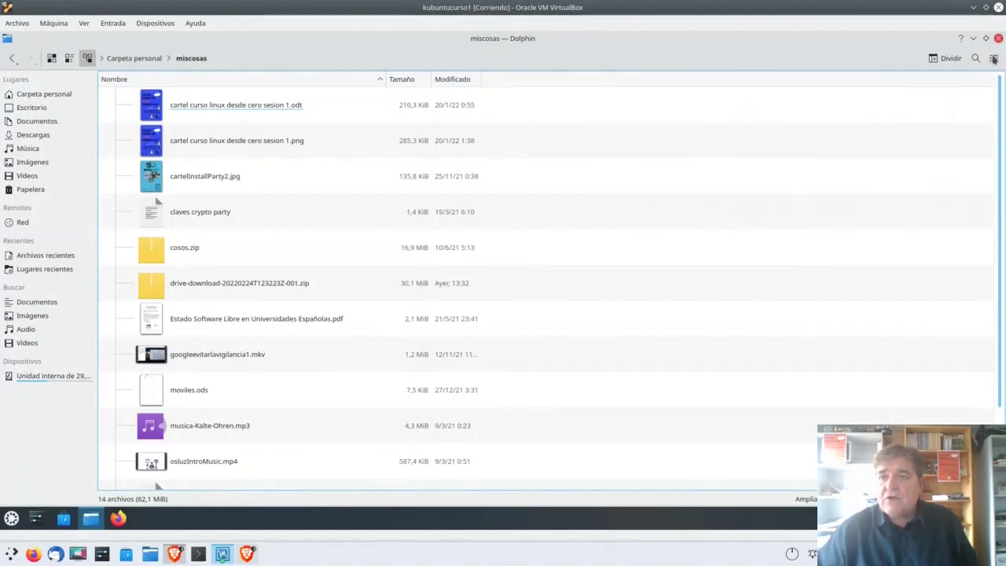
pyautogui.click(995, 63)
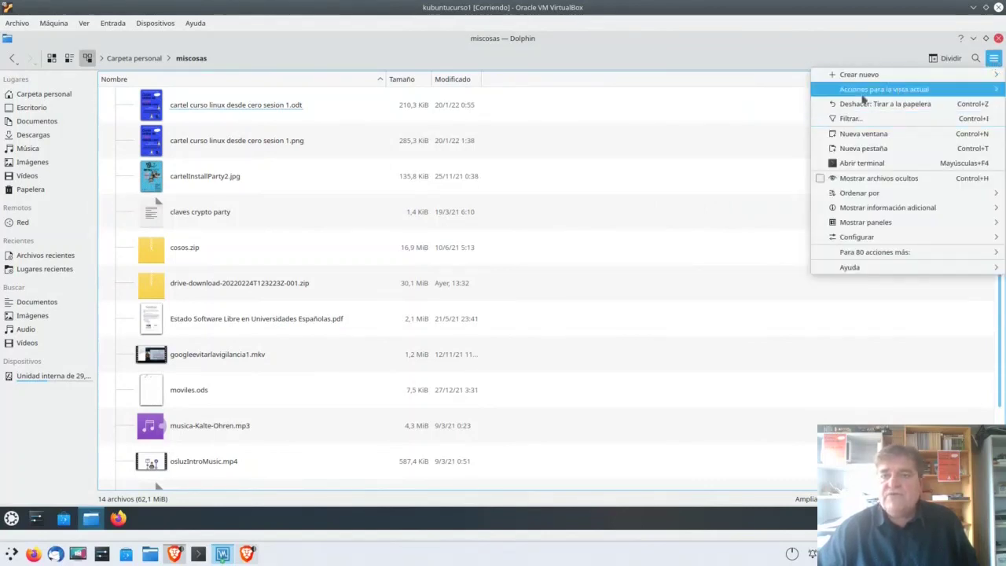
pyautogui.click(879, 121)
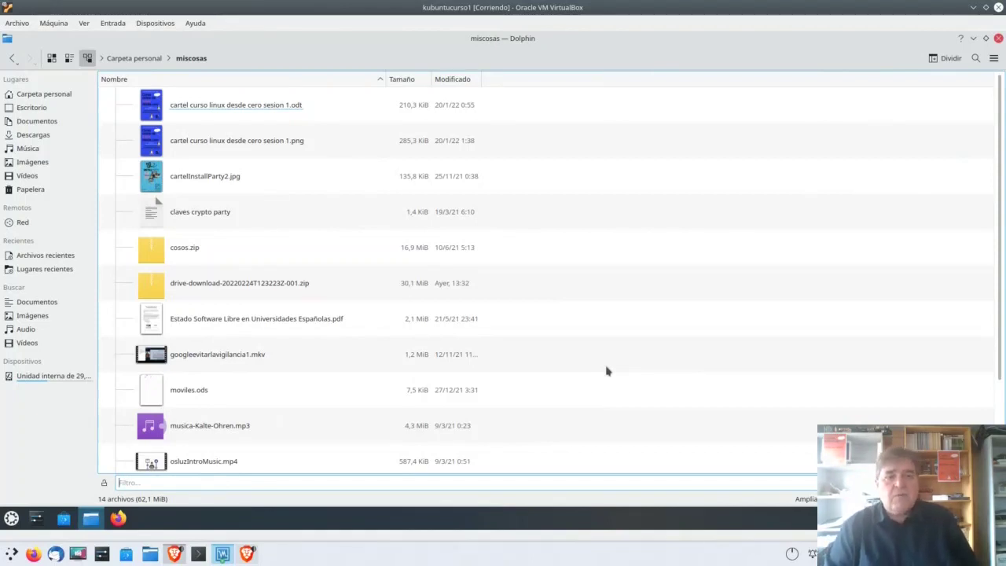
# Step: Try filtering by 'cartel', 'go' and 'cla', clearing each, then close the filter bar
pyautogui.write('carte')
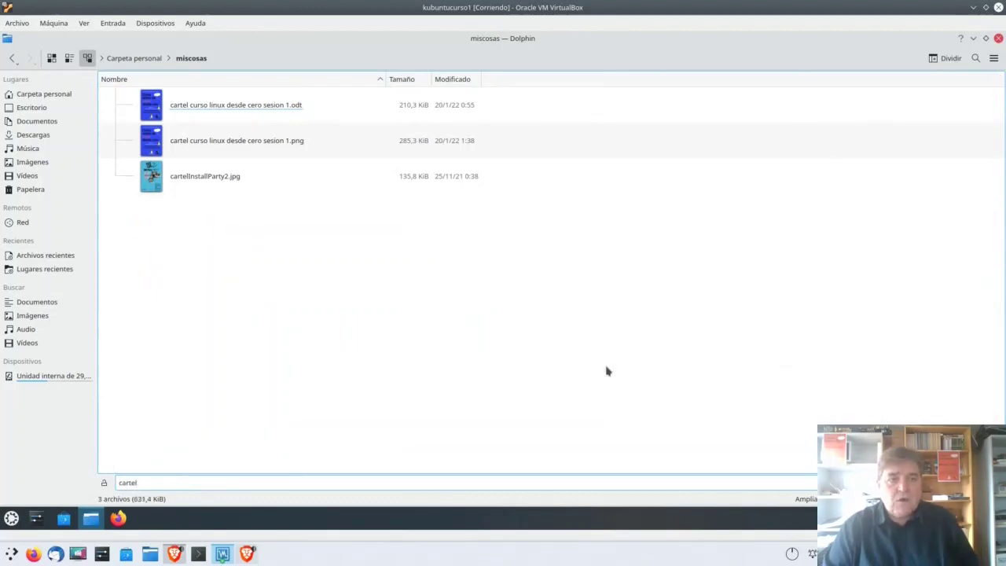
pyautogui.write('l')
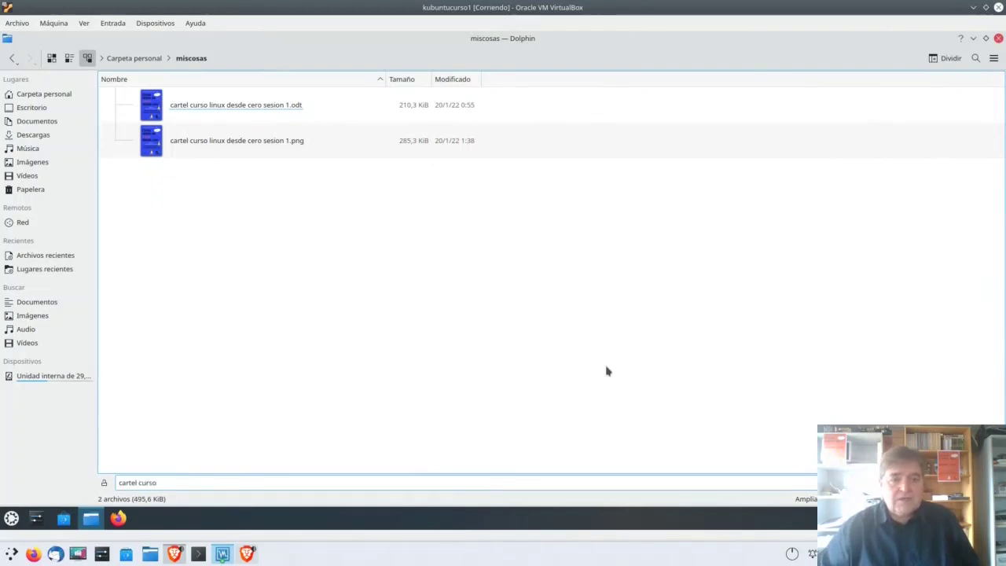
pyautogui.press('BackSpace')
pyautogui.press('BackSpace')
pyautogui.press('BackSpace')
pyautogui.press('BackSpace')
pyautogui.press('BackSpace')
pyautogui.press('BackSpace')
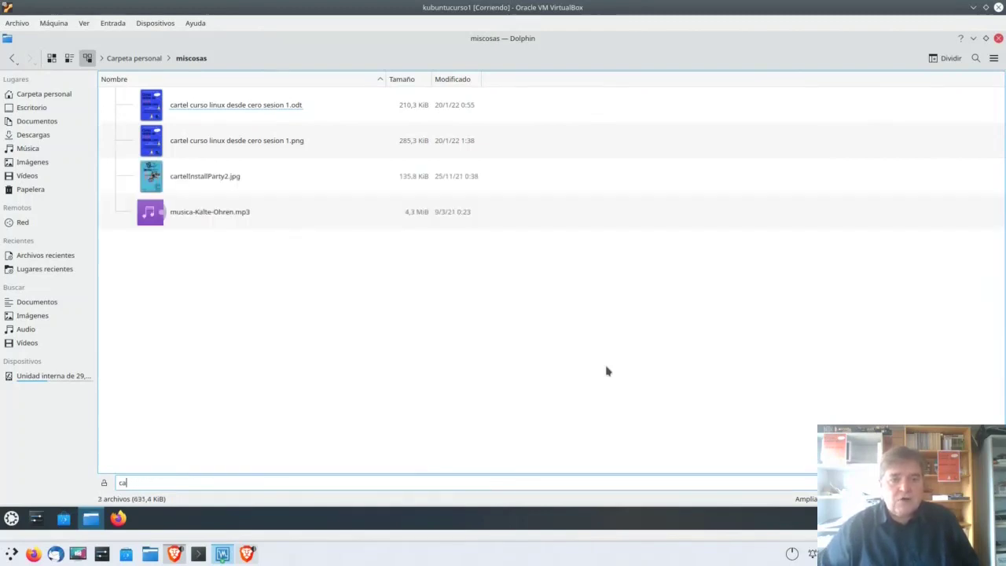
pyautogui.press('BackSpace')
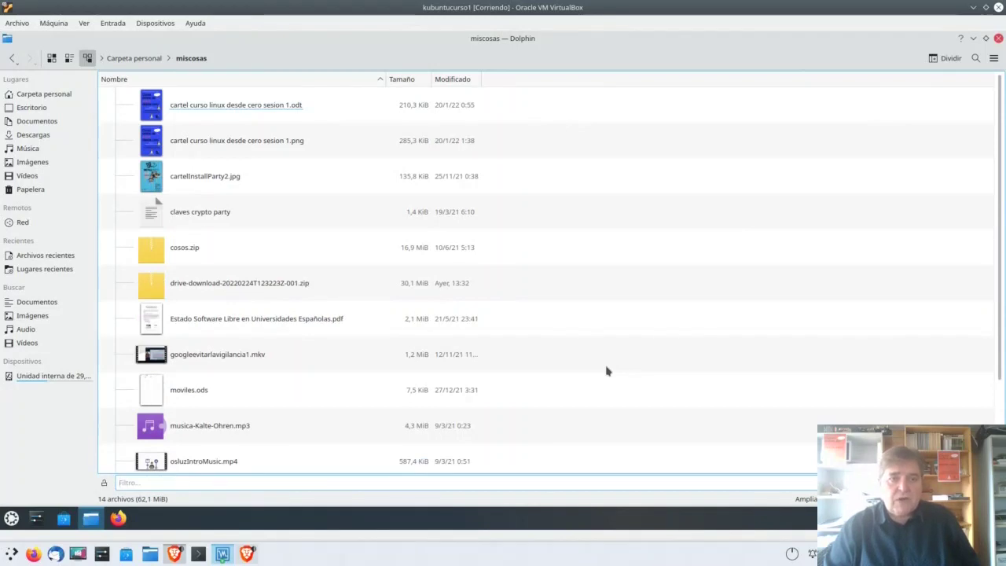
pyautogui.write('go')
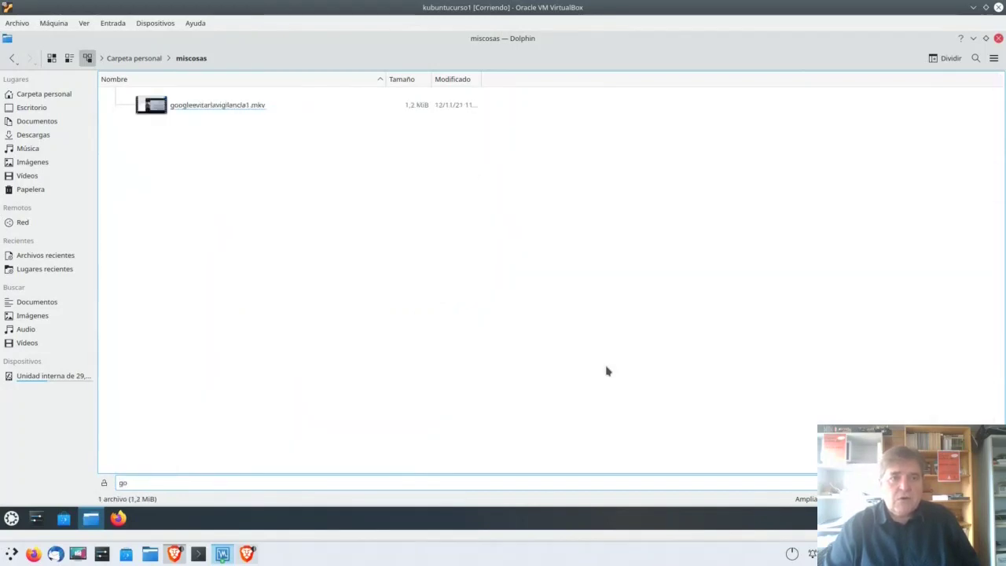
pyautogui.press('BackSpace')
pyautogui.press('BackSpace')
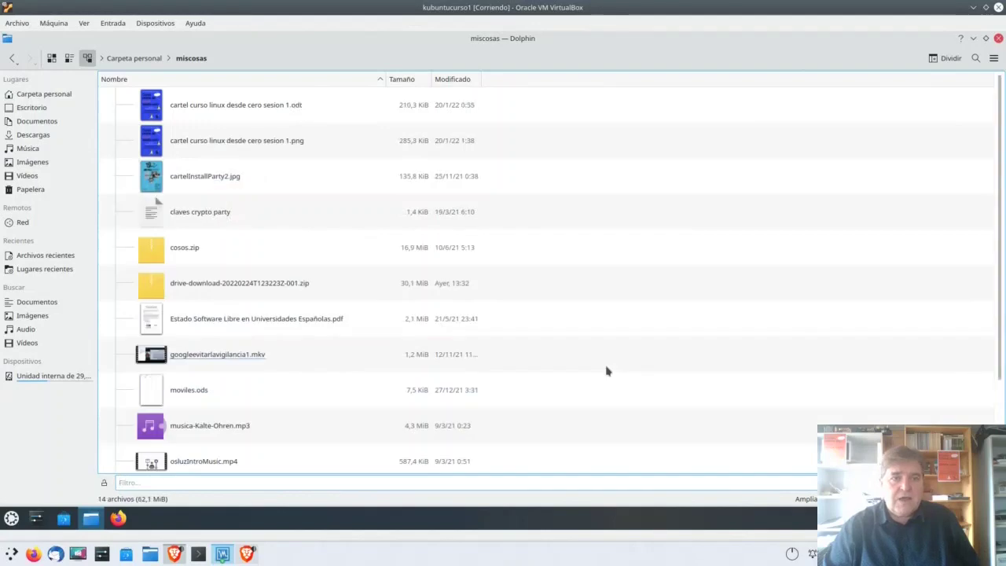
pyautogui.write('cla')
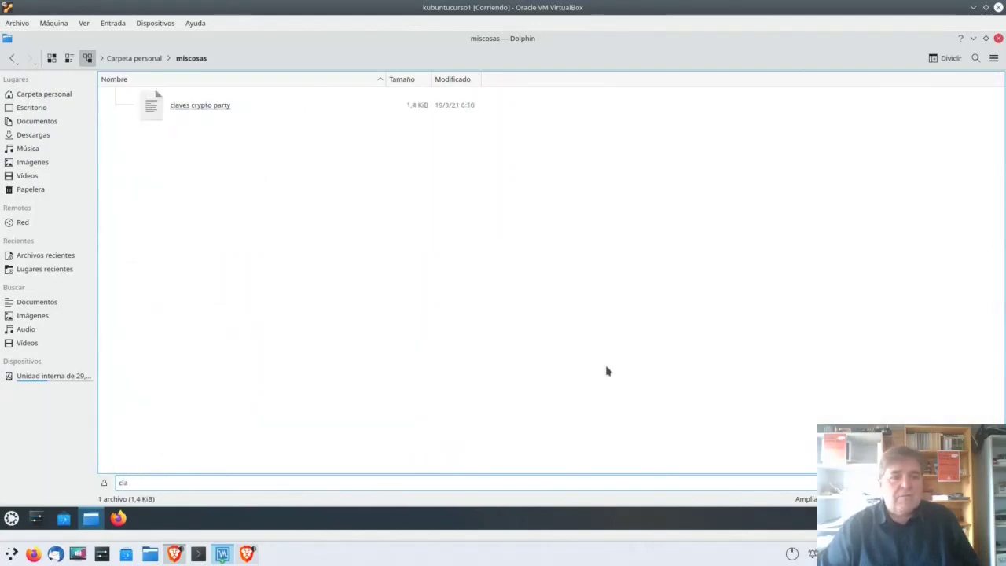
pyautogui.press('BackSpace')
pyautogui.press('BackSpace')
pyautogui.press('BackSpace')
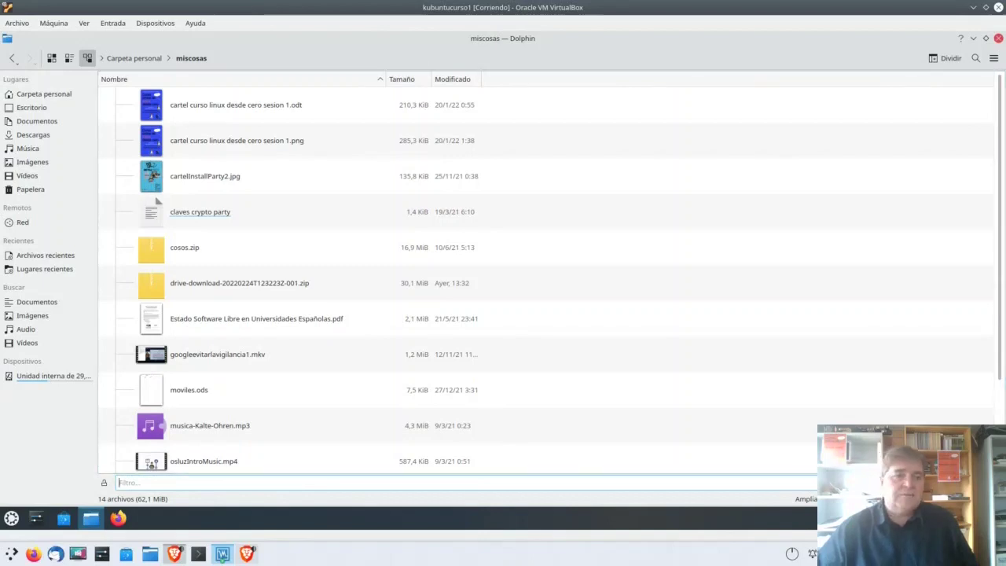
pyautogui.press('Escape')
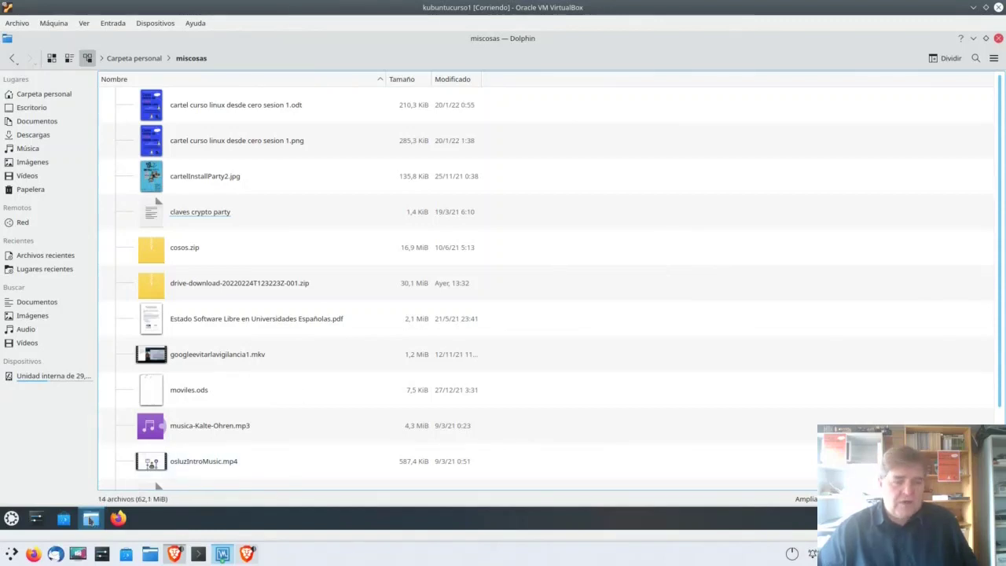
pyautogui.moveTo(92, 519)
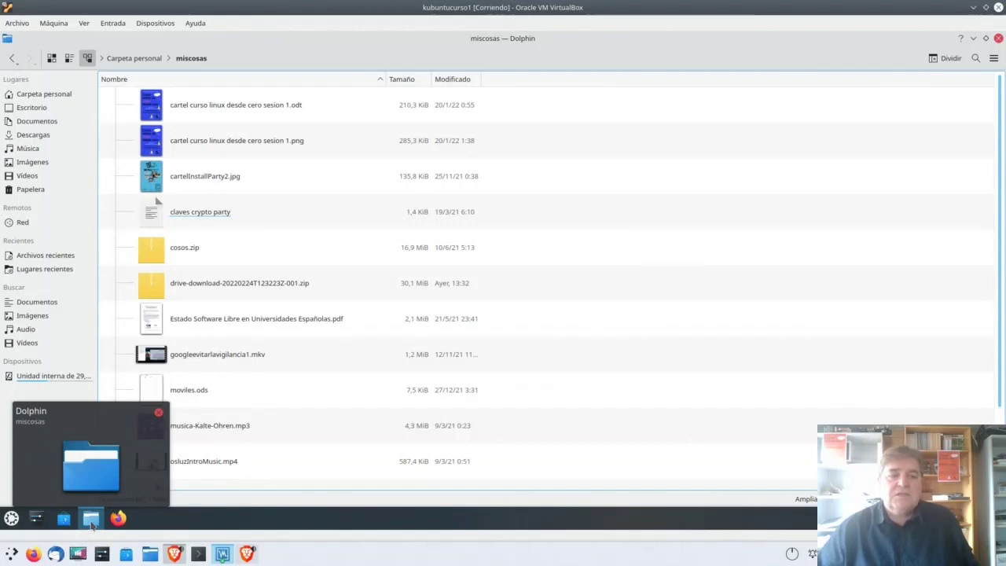
# Step: Open a second Dolphin window at the home folder and tile both windows side by side
pyautogui.click(92, 522)
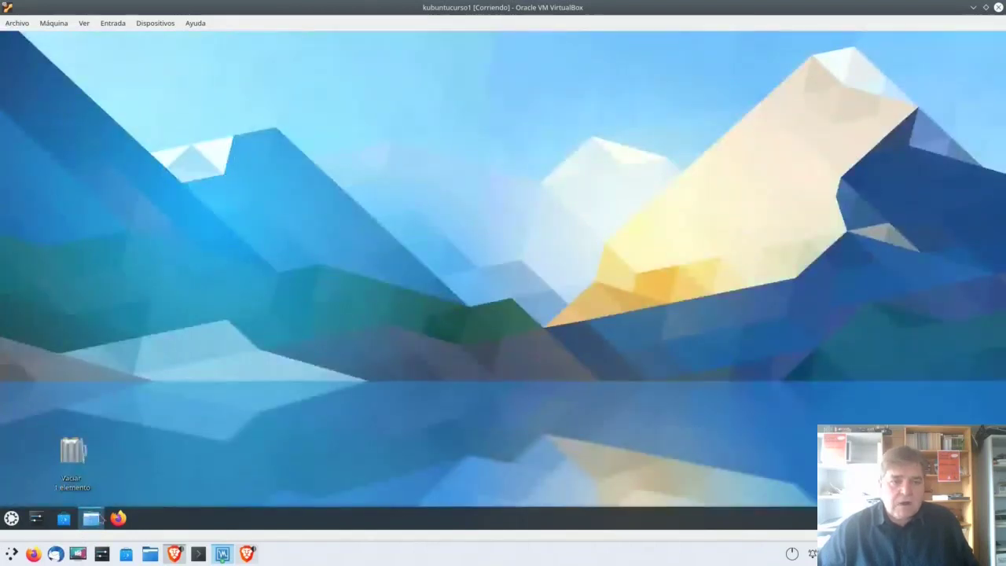
pyautogui.click(92, 522)
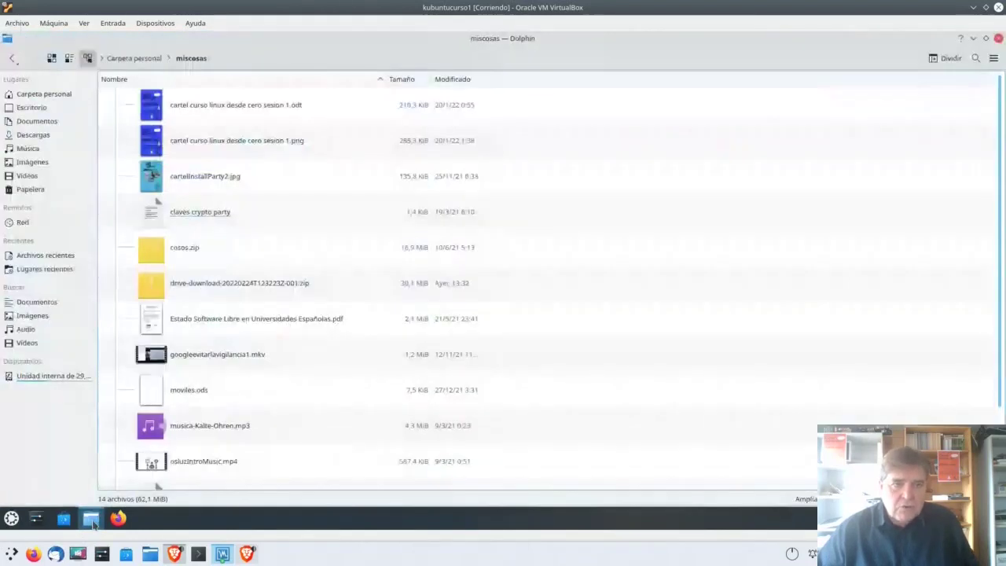
pyautogui.hotkey('alt', 'Home')
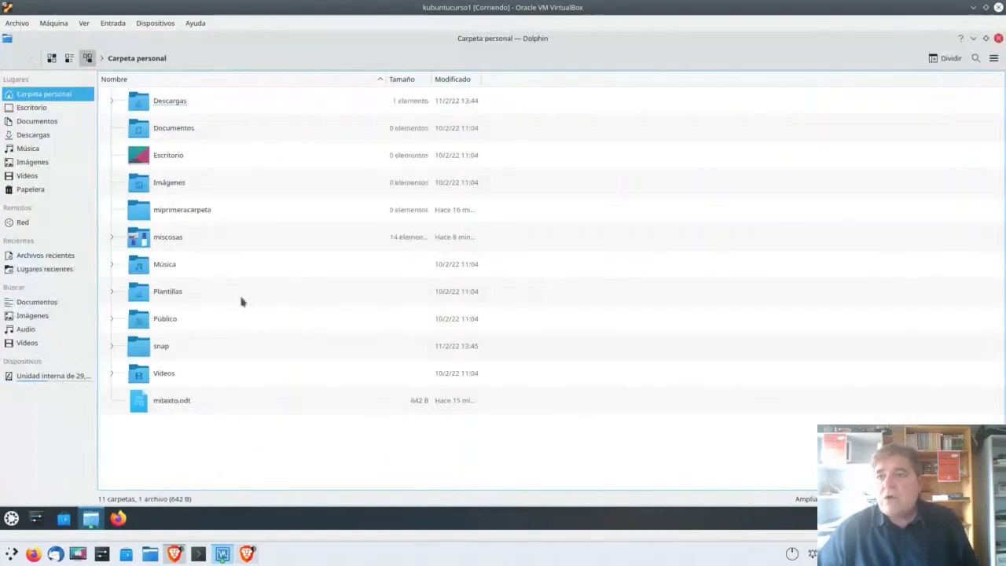
pyautogui.click(985, 38)
pyautogui.moveTo(393, 63); pyautogui.dragTo(620, 125)
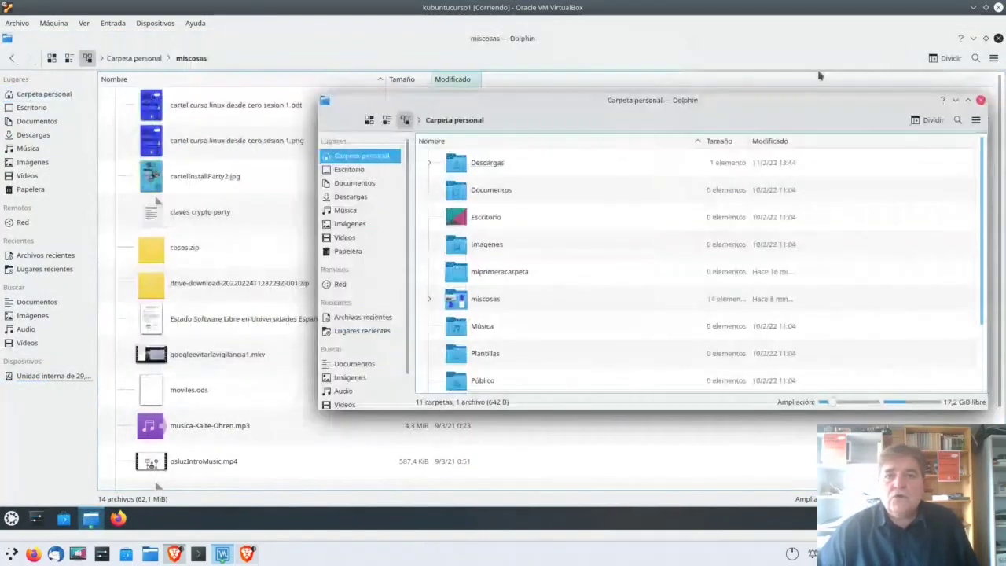
pyautogui.click(986, 38)
pyautogui.moveTo(494, 104); pyautogui.dragTo(595, 137)
pyautogui.moveTo(538, 100); pyautogui.dragTo(244, 68)
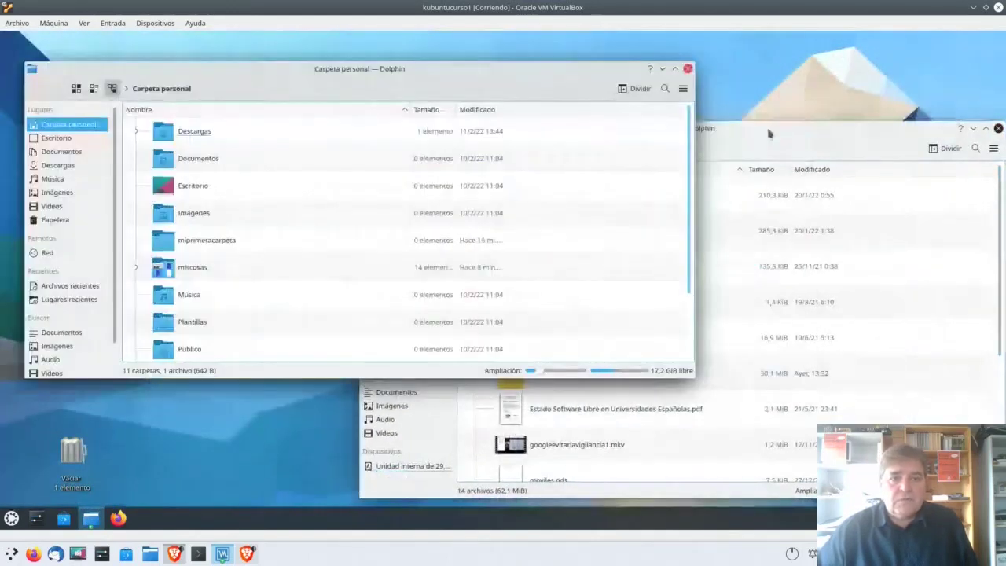
pyautogui.moveTo(766, 128); pyautogui.dragTo(775, 91)
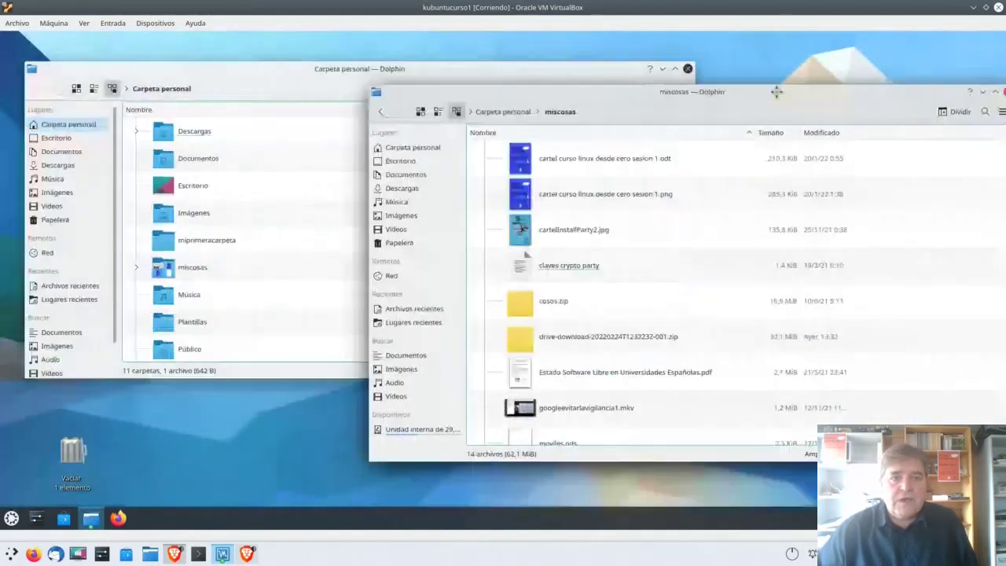
# Step: Open miprimeracarpeta and copy cartelInstallParty2.jpg into it with Copiar aquí
pyautogui.click(189, 242)
pyautogui.doubleClick(189, 241)
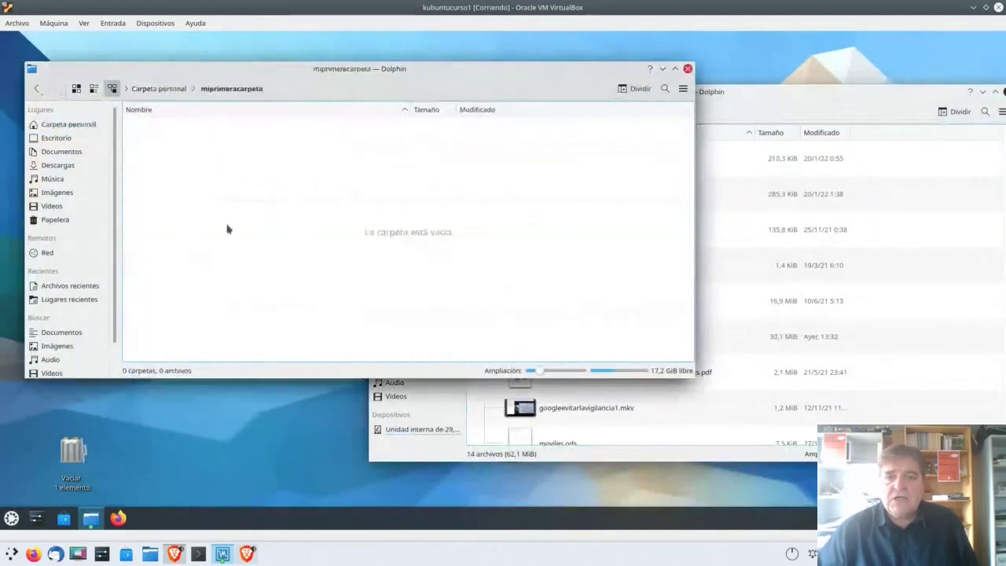
pyautogui.click(550, 389)
pyautogui.moveTo(560, 233); pyautogui.dragTo(211, 164)
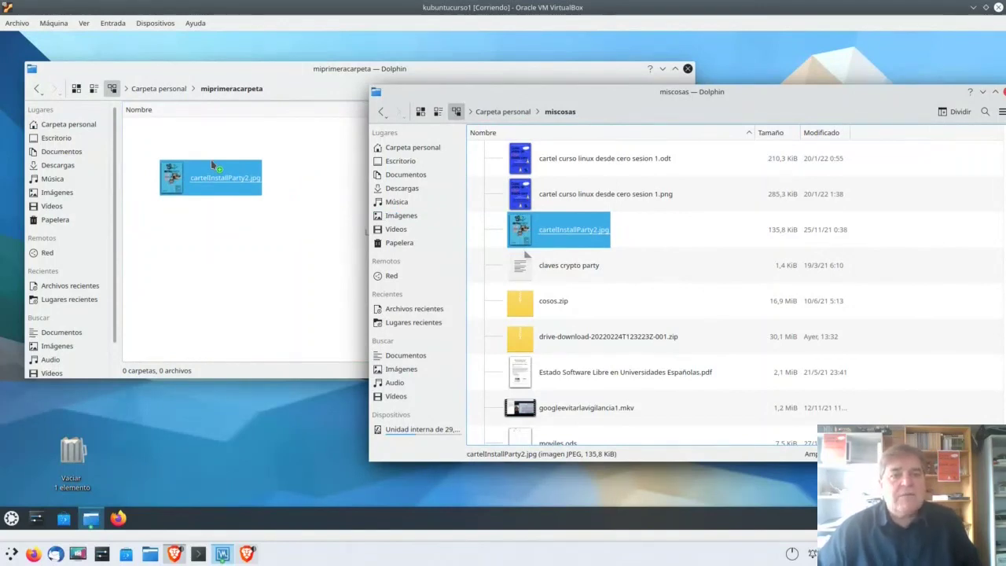
pyautogui.moveTo(211, 164); pyautogui.dragTo(212, 163)
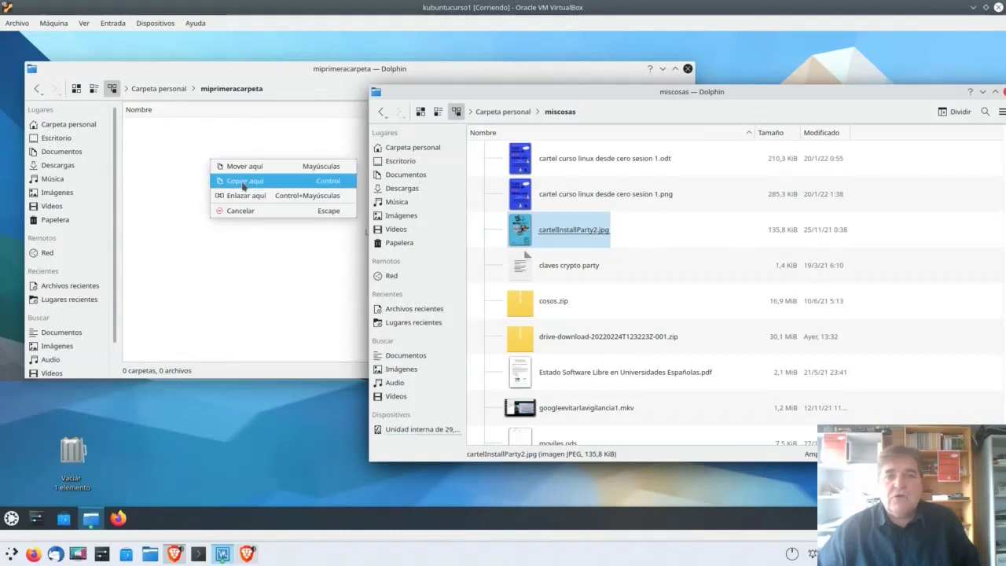
pyautogui.click(244, 185)
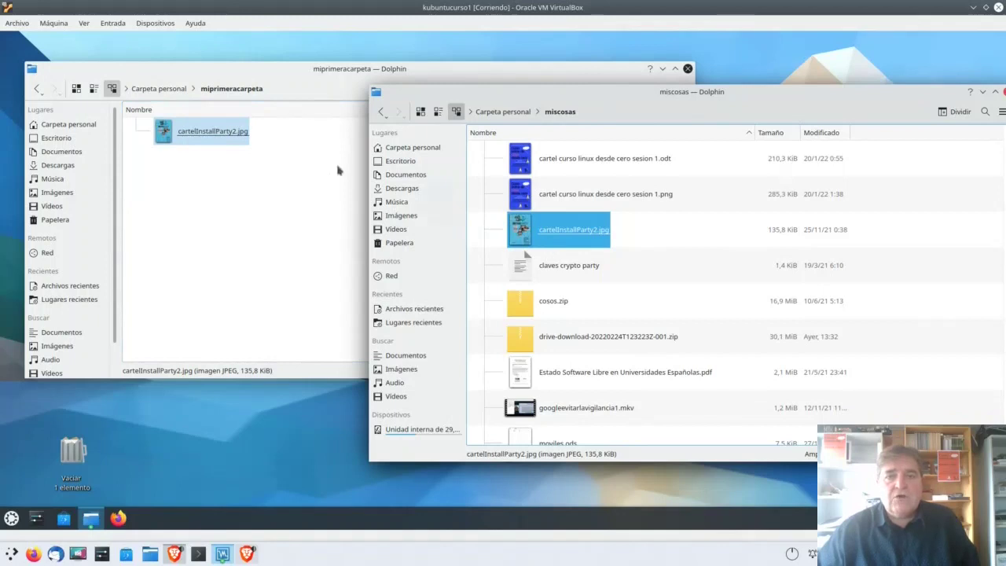
# Step: Move 'cartel curso linux desde cero sesion 1.odt' into miprimeracarpeta with Mover aquí
pyautogui.click(551, 161)
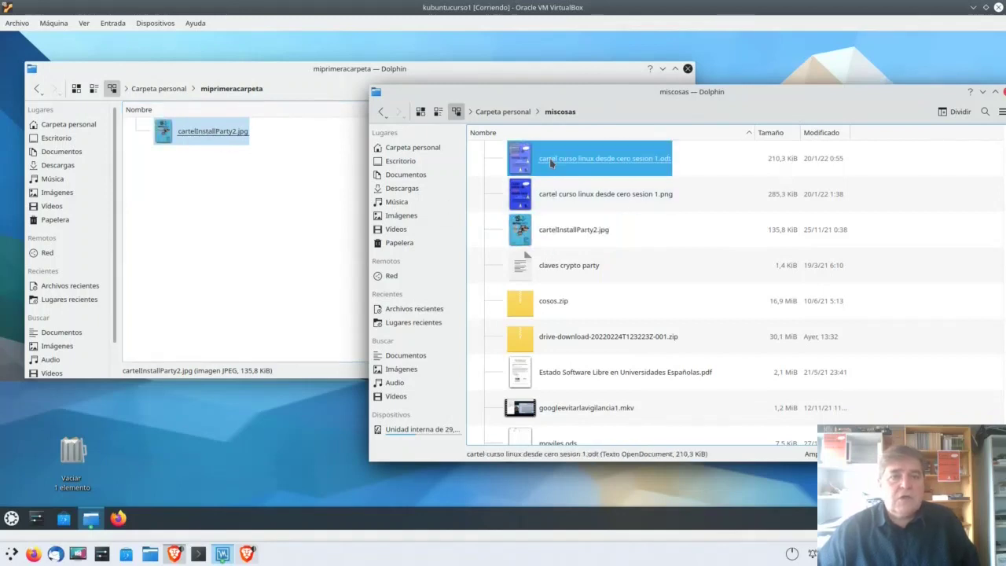
pyautogui.moveTo(586, 164); pyautogui.dragTo(227, 211)
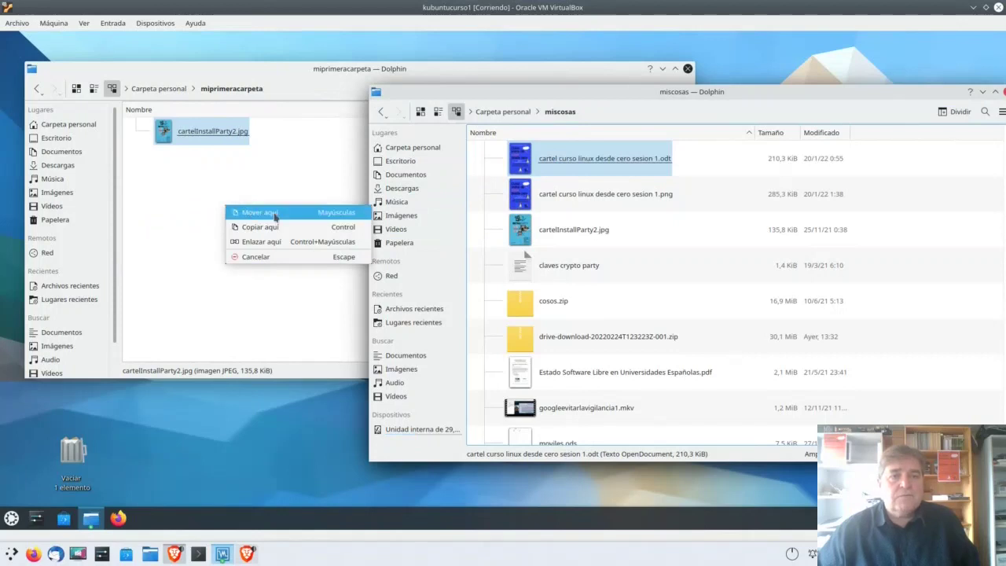
pyautogui.click(259, 212)
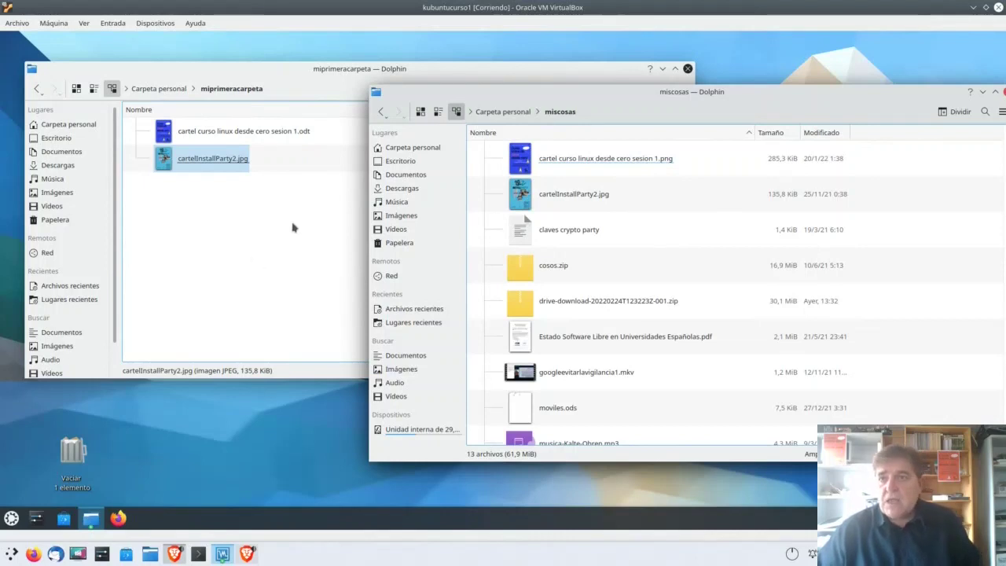
# Step: Maximize the miscosas window and split it into two panes with Dividir
pyautogui.click(995, 91)
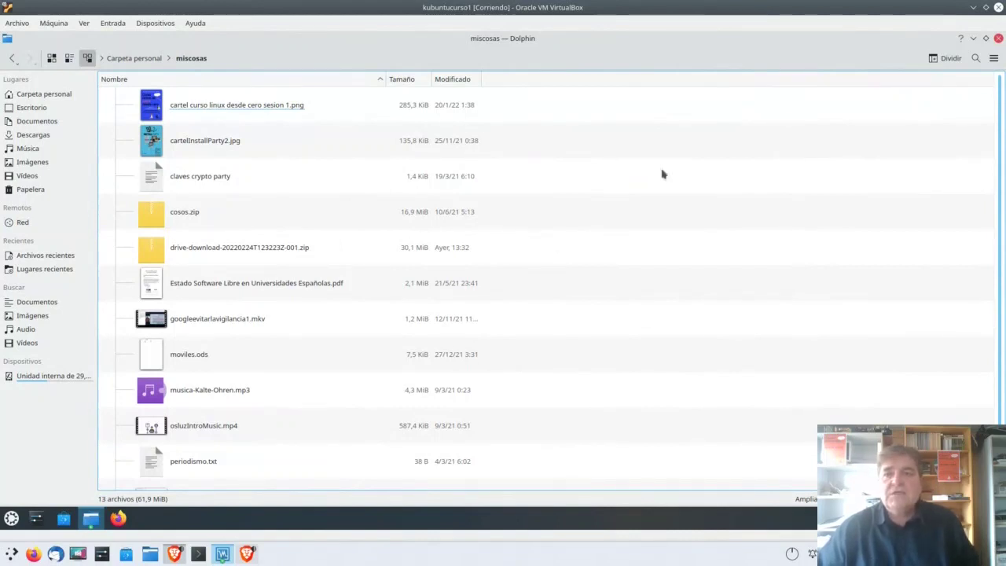
pyautogui.click(946, 59)
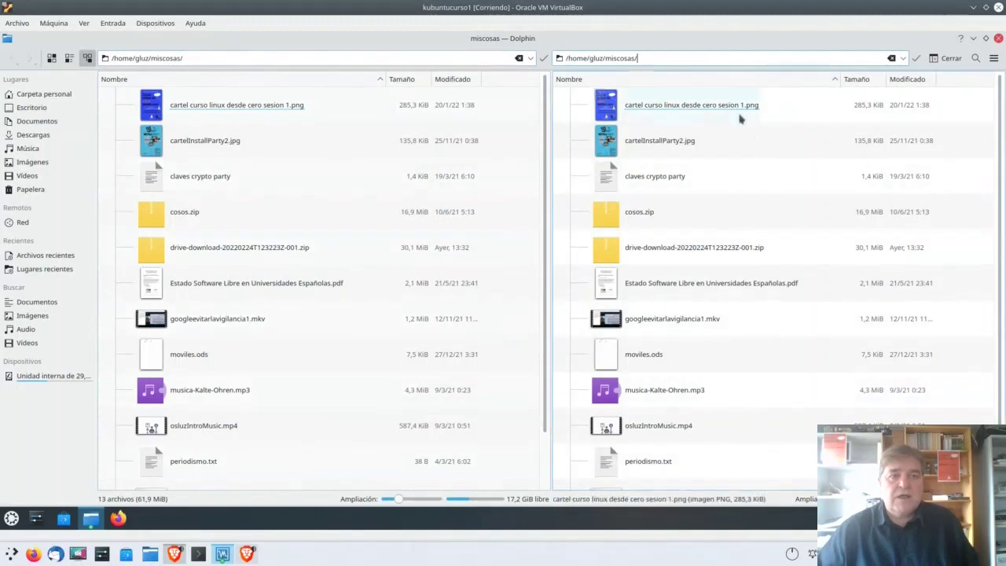
# Step: Show Documentos in the right pane, copy 'claves crypto party' into it, then close the split
pyautogui.click(36, 137)
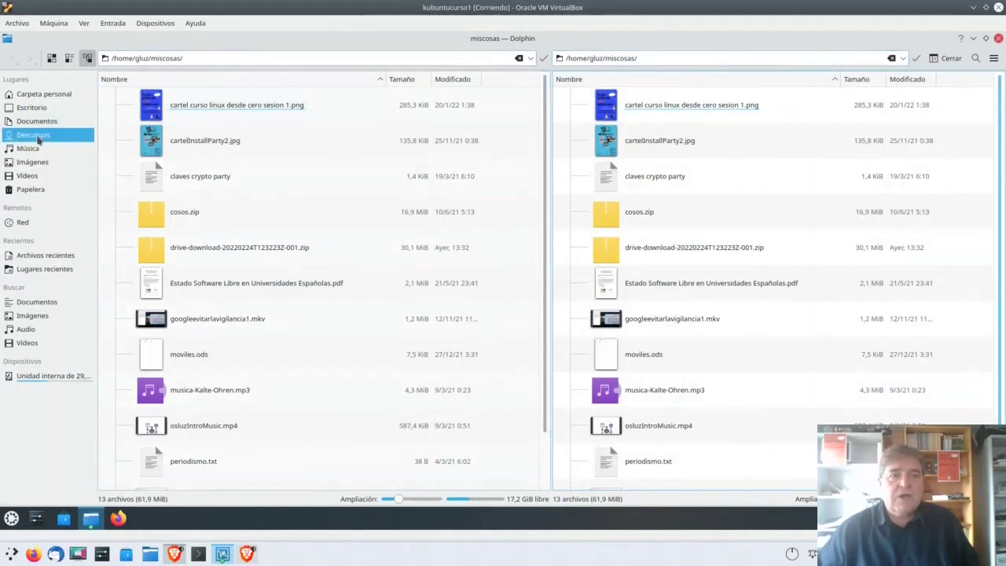
pyautogui.click(238, 59)
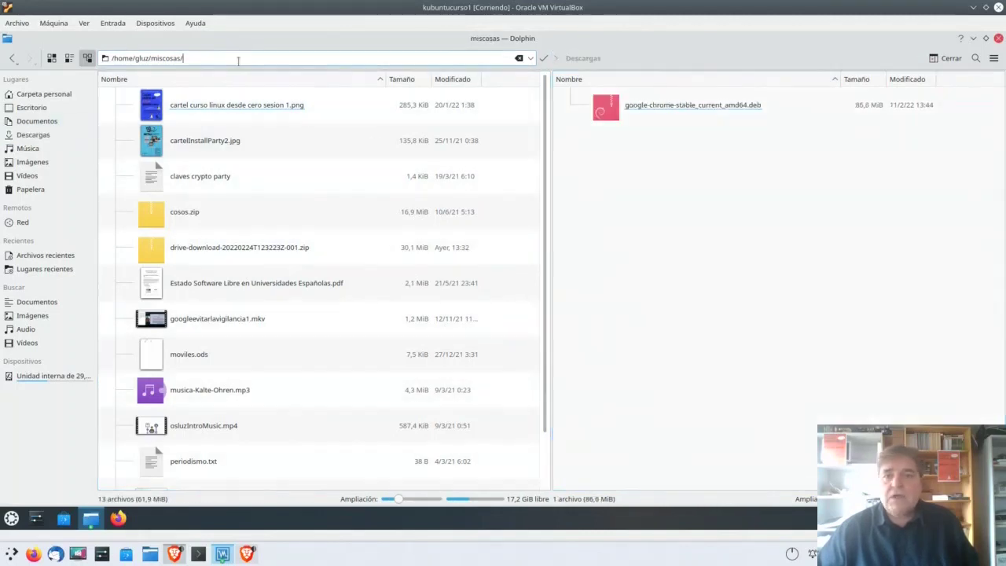
pyautogui.click(714, 213)
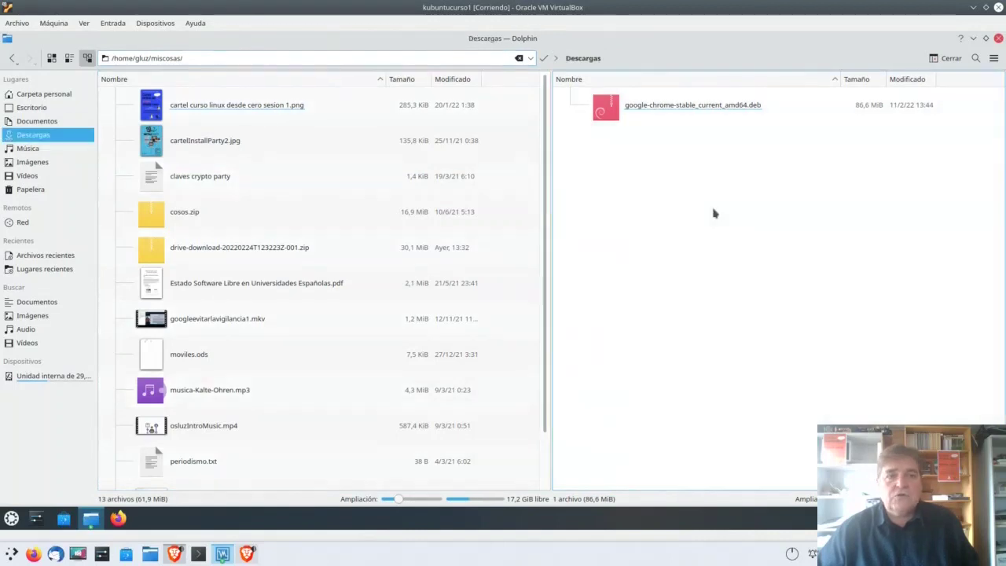
pyautogui.click(37, 121)
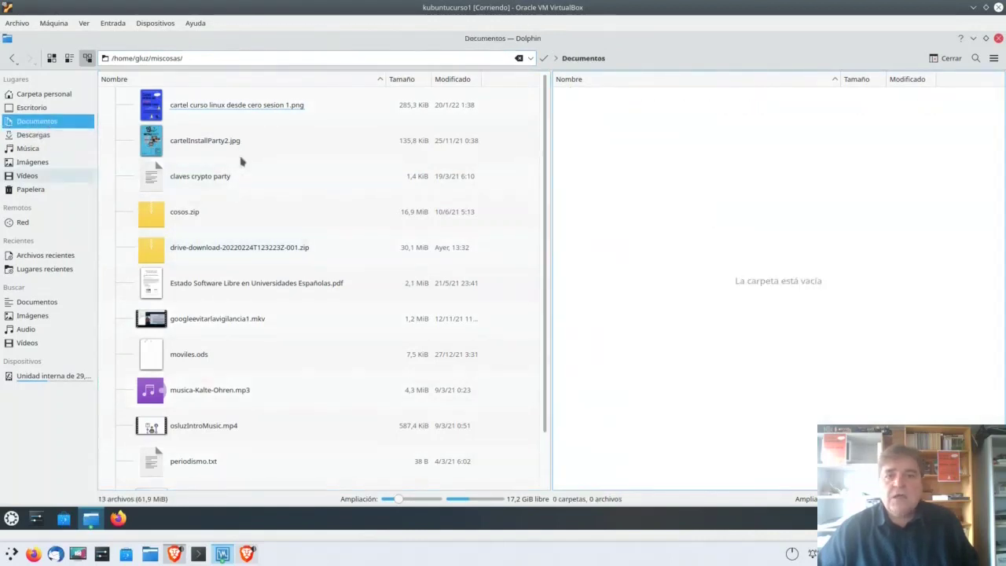
pyautogui.moveTo(193, 176); pyautogui.dragTo(742, 187)
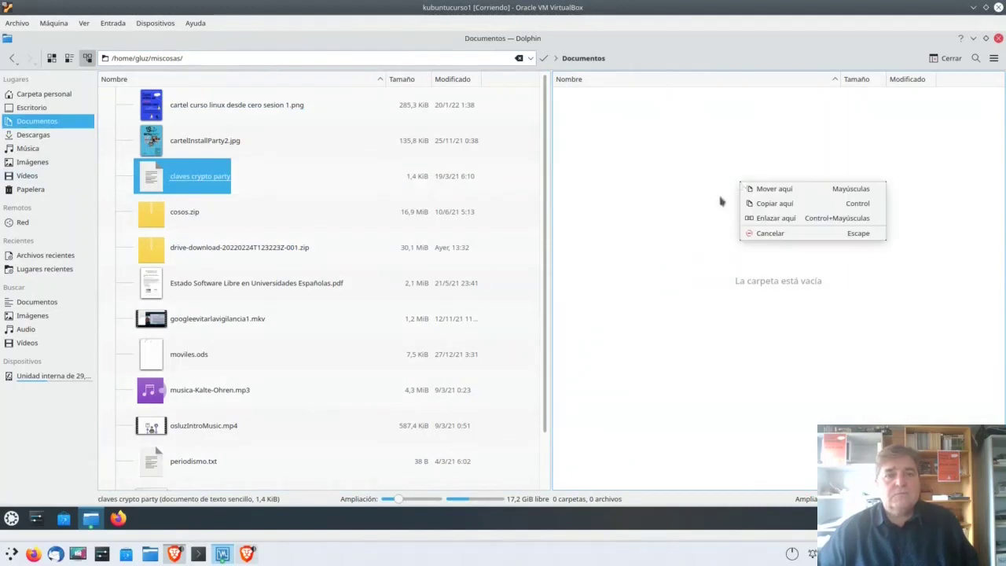
pyautogui.click(759, 205)
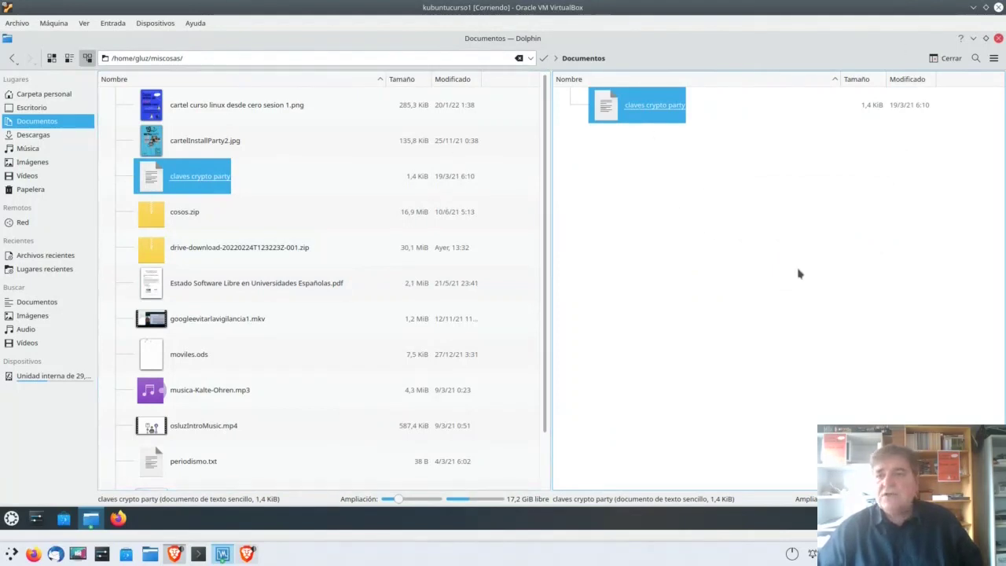
pyautogui.click(944, 60)
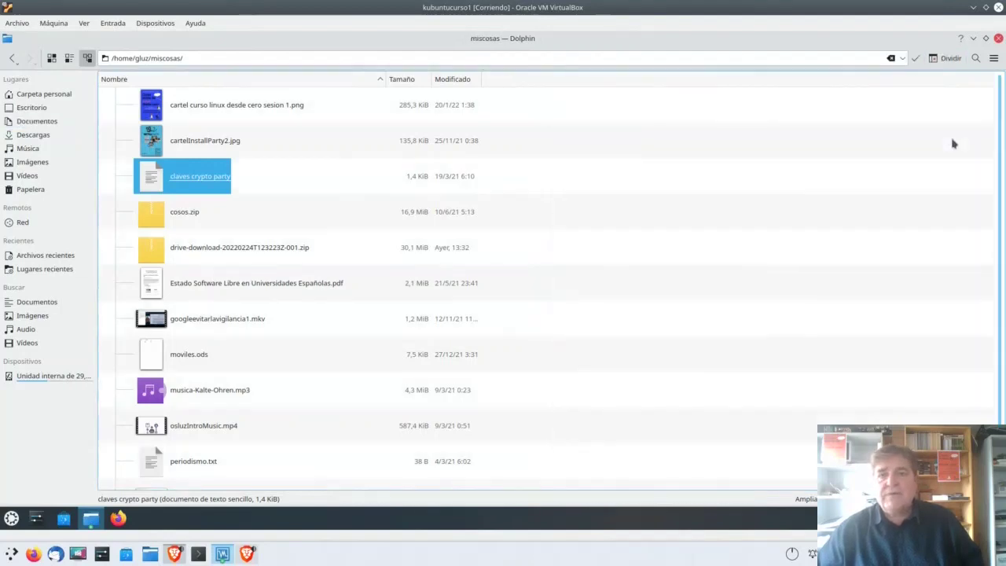
pyautogui.press('F3')
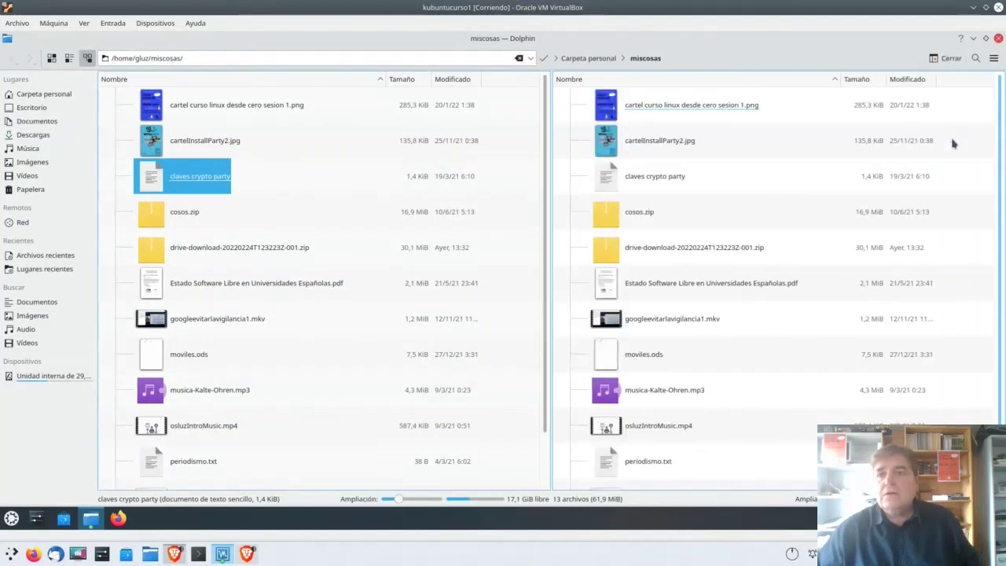
pyautogui.press('F3')
pyautogui.press('F3')
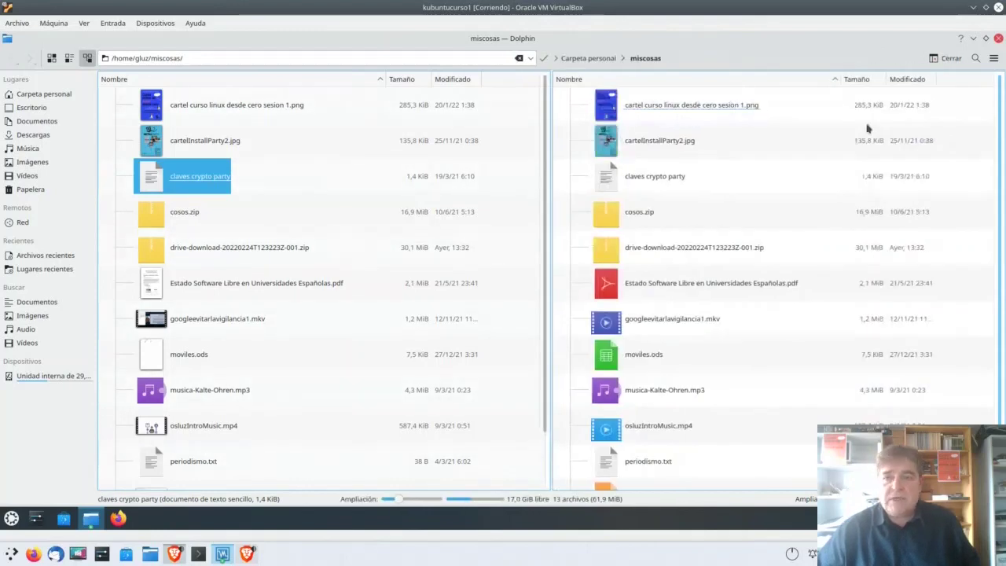
pyautogui.click(946, 65)
pyautogui.click(945, 64)
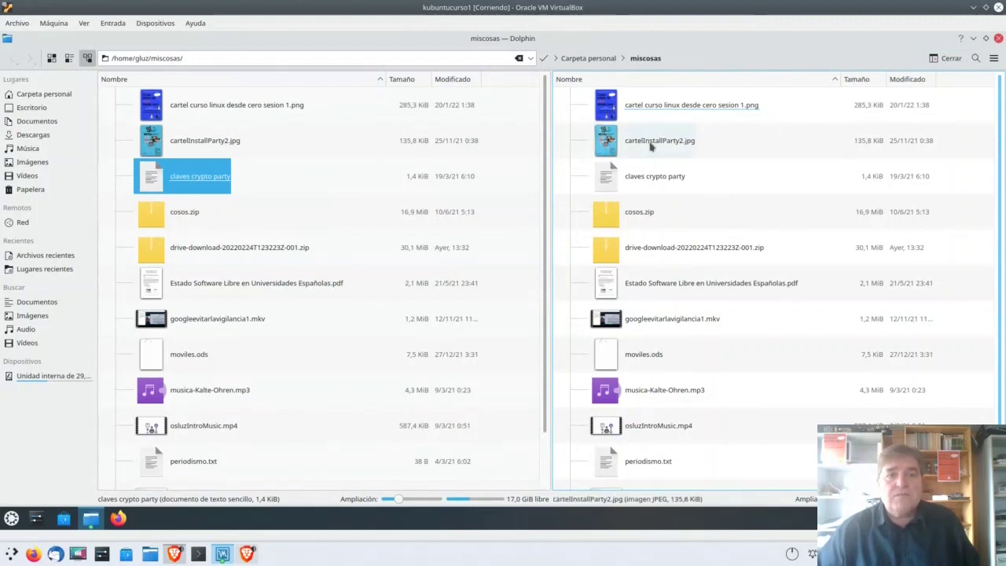
pyautogui.click(170, 148)
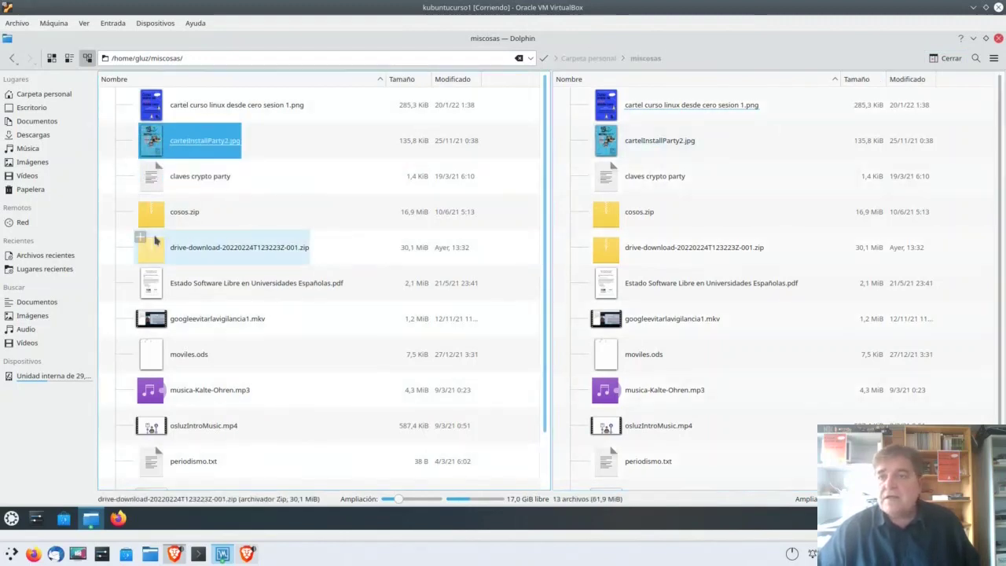
pyautogui.click(945, 58)
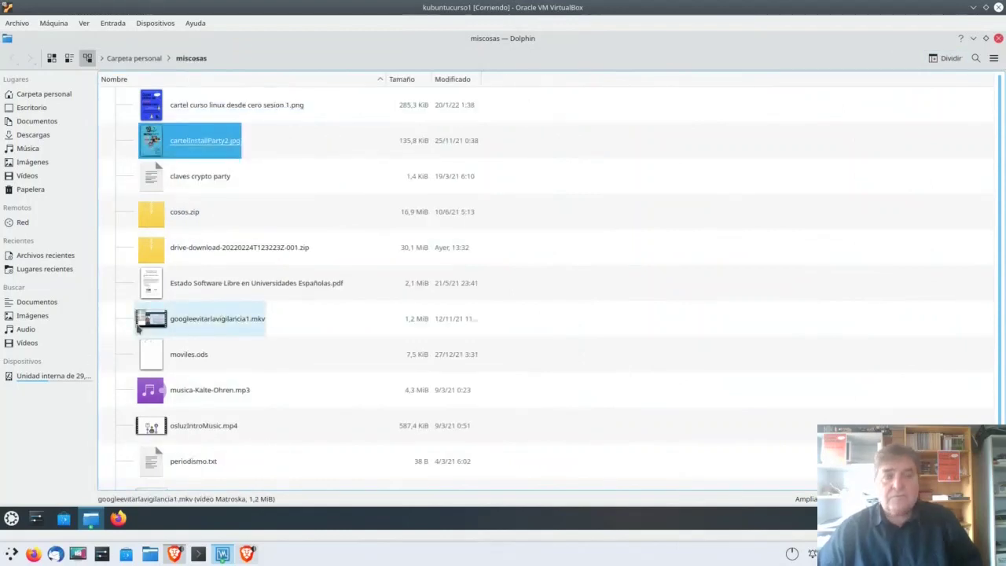
# Step: Show the Information panel with F11 and glance at the folder and main menus
pyautogui.press('F11')
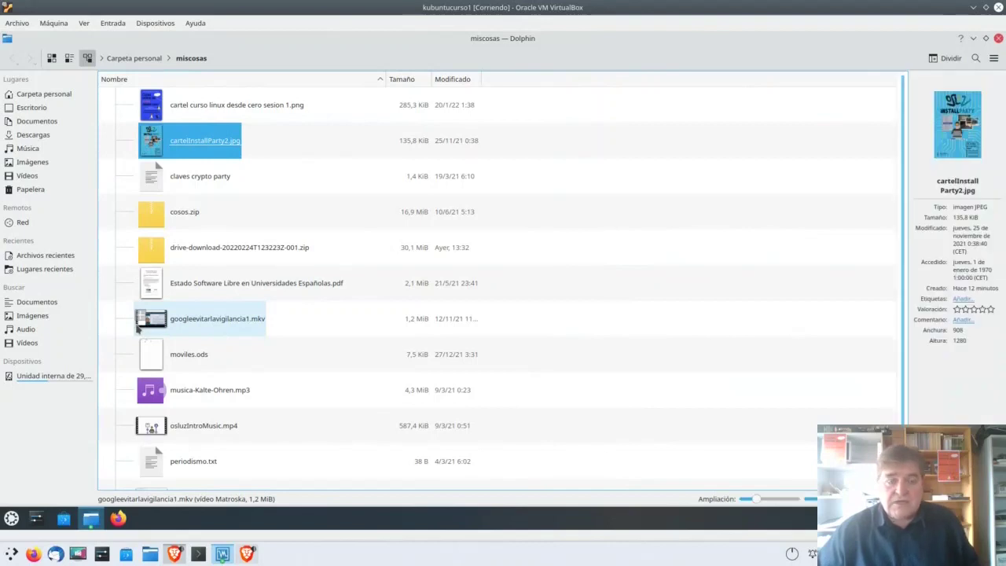
pyautogui.rightClick(168, 146)
pyautogui.moveTo(168, 147)
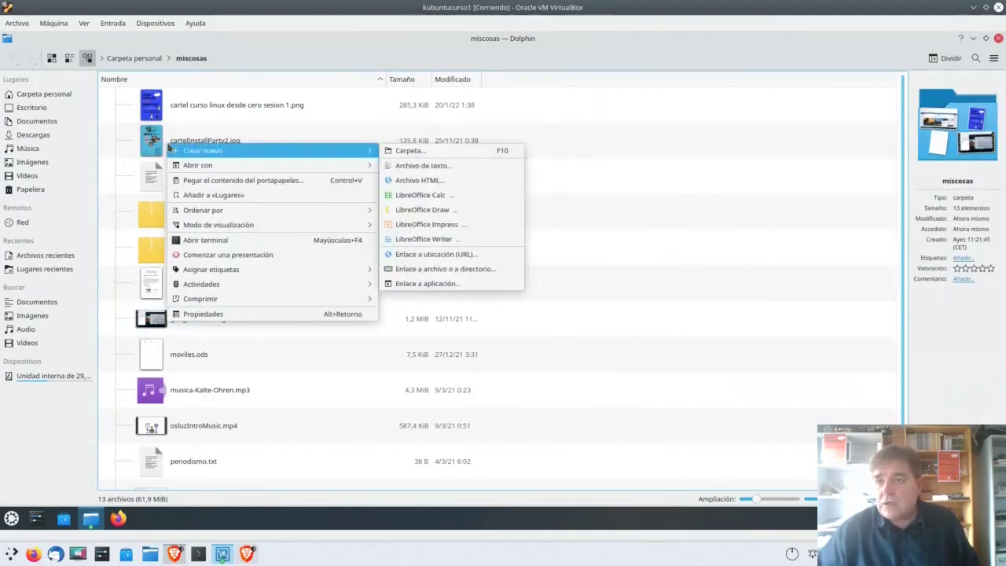
pyautogui.click(590, 142)
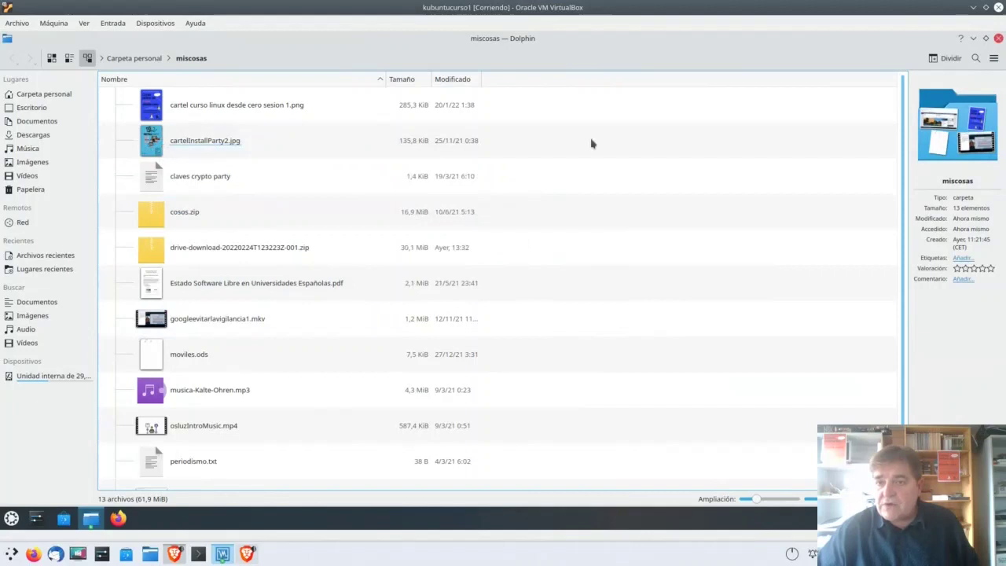
pyautogui.click(994, 58)
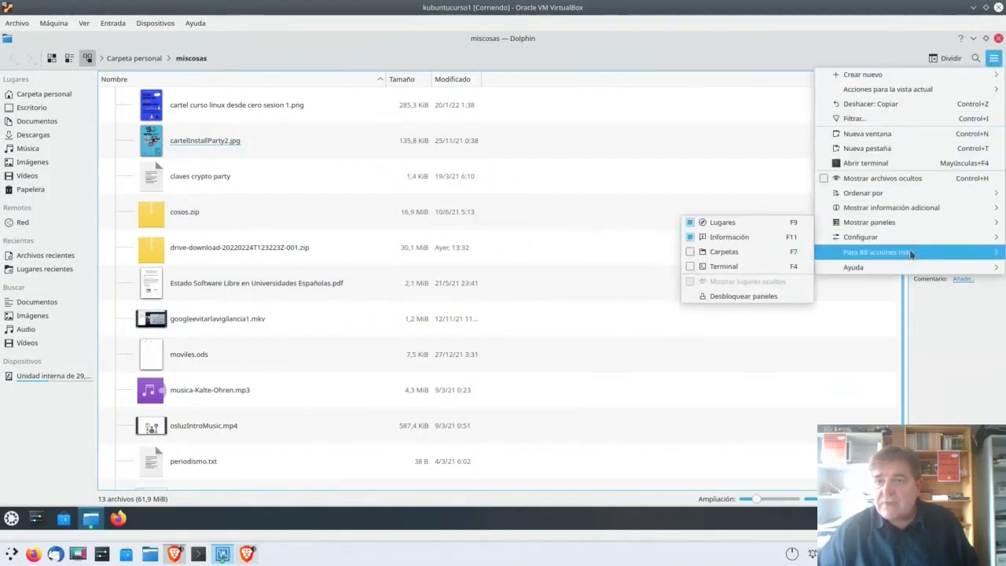
pyautogui.moveTo(886, 208)
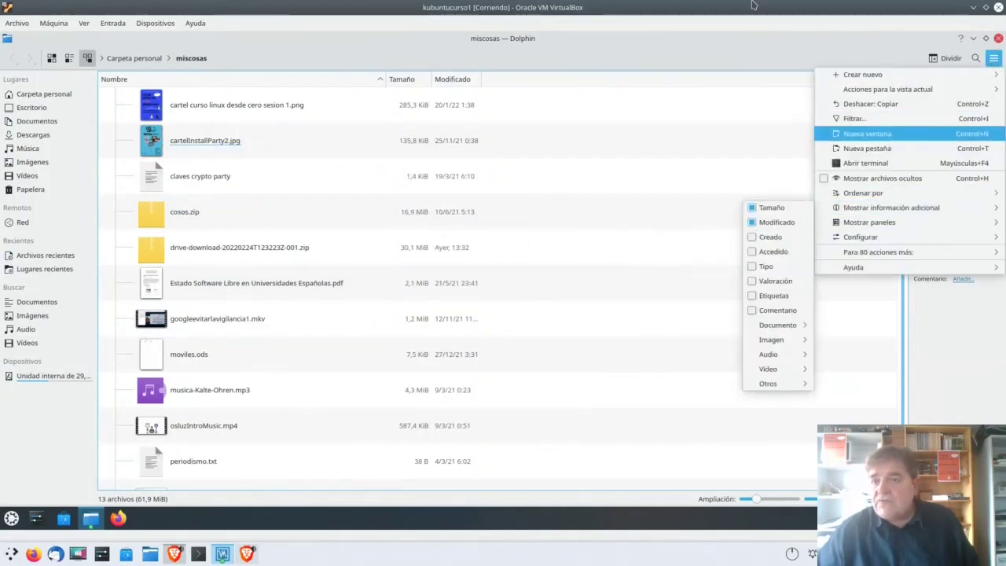
pyautogui.click(754, 110)
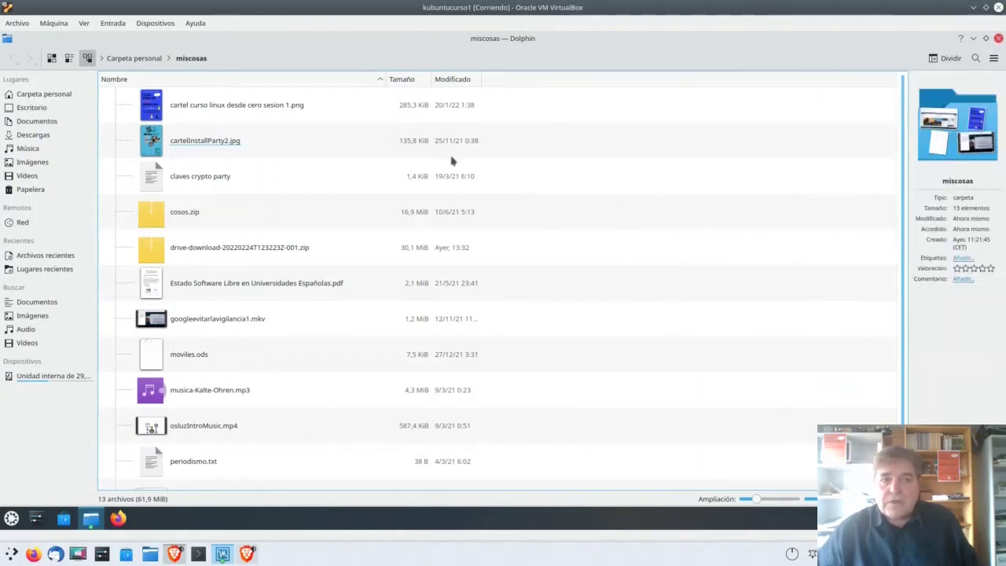
# Step: View details of the jpg, text file, PDF, mkv and mp3, then hide the Information panel
pyautogui.click(158, 146)
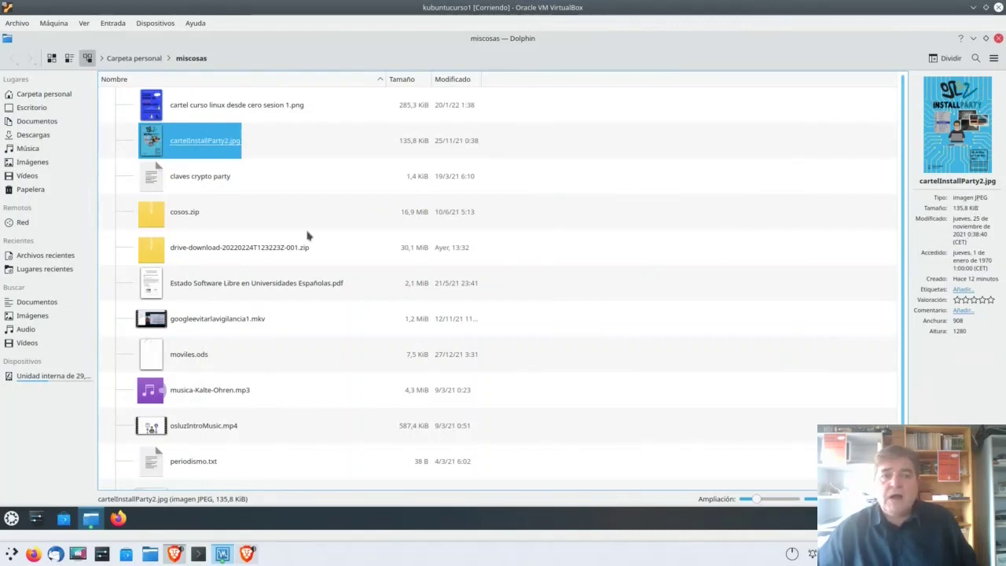
pyautogui.click(164, 184)
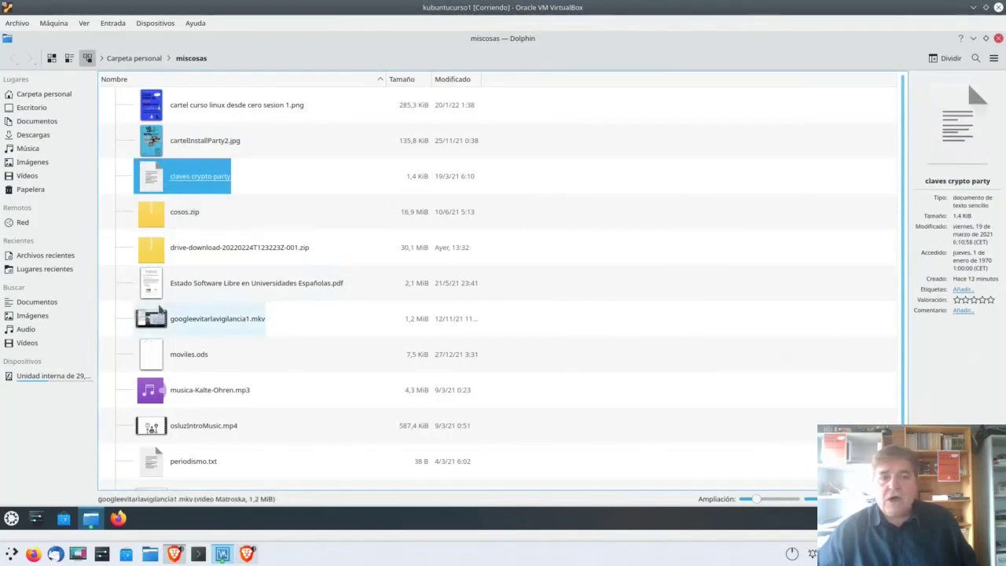
pyautogui.click(165, 291)
pyautogui.click(165, 326)
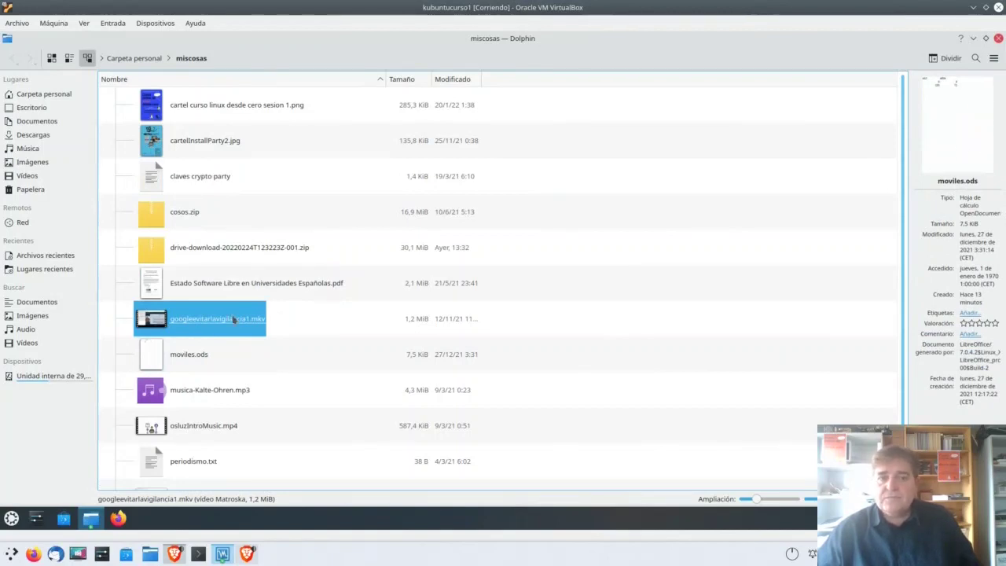
pyautogui.click(174, 396)
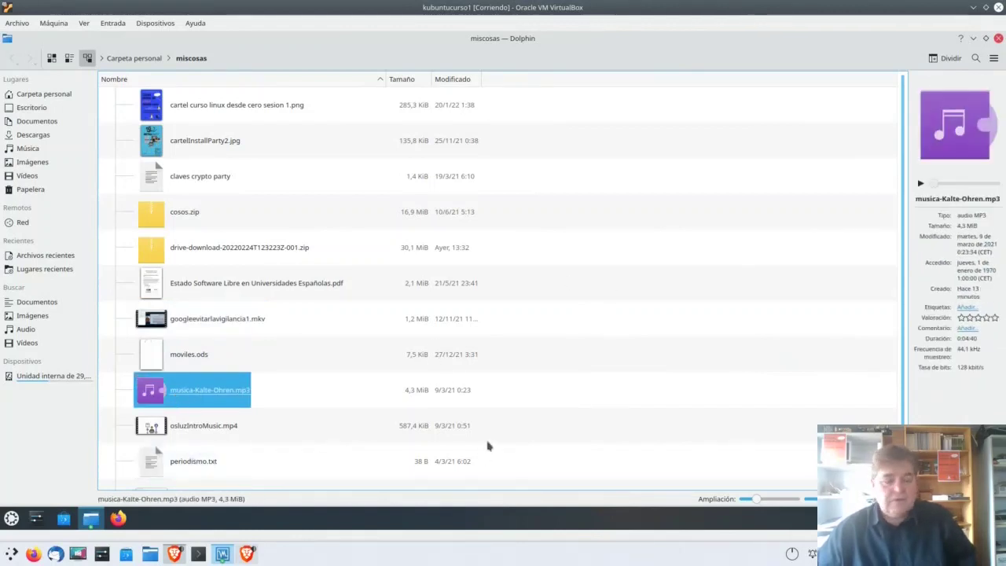
pyautogui.press('F11')
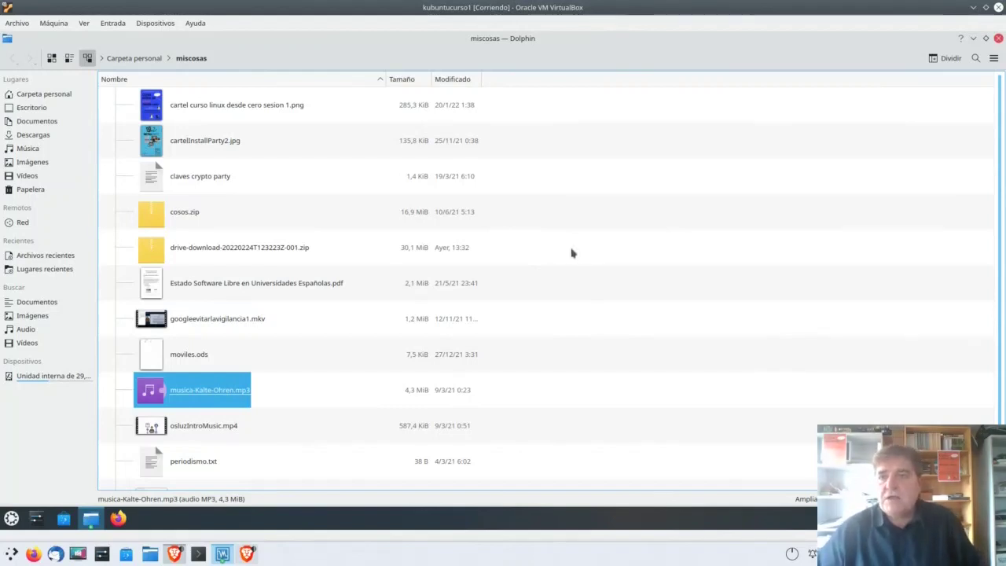
# Step: Open Configurar > Configurar Dolphin... from the main menu
pyautogui.click(993, 59)
pyautogui.moveTo(876, 79)
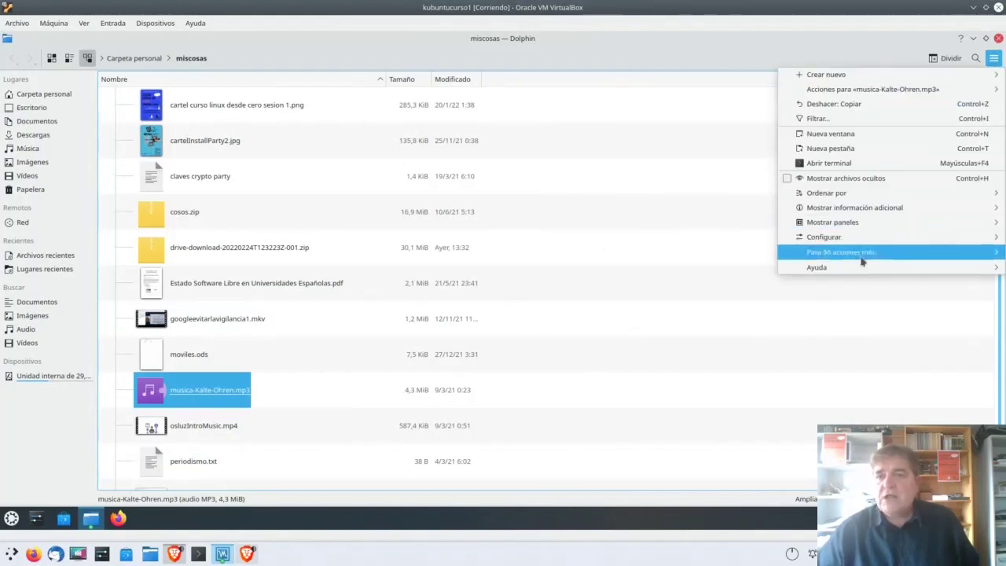
pyautogui.moveTo(909, 77)
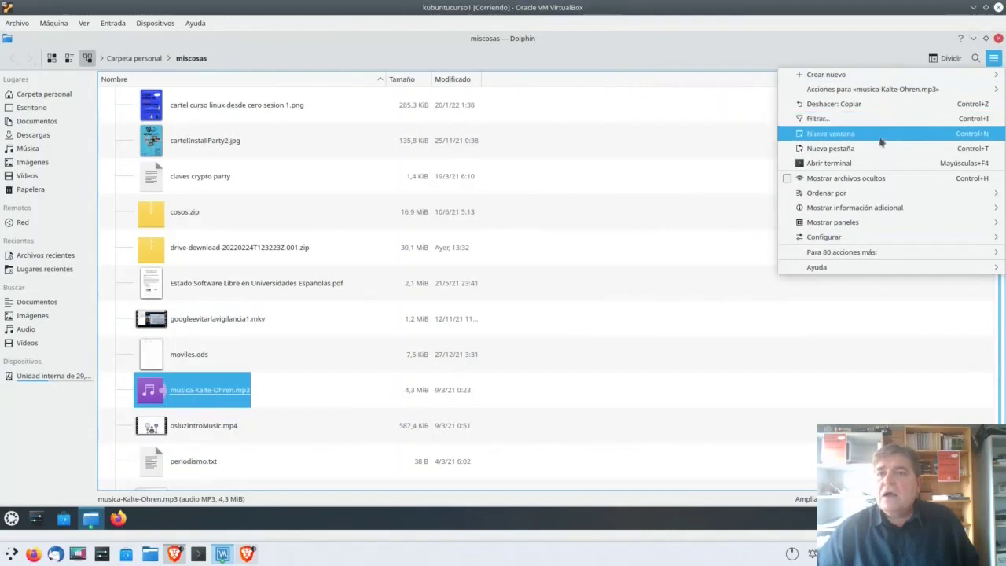
pyautogui.moveTo(868, 272)
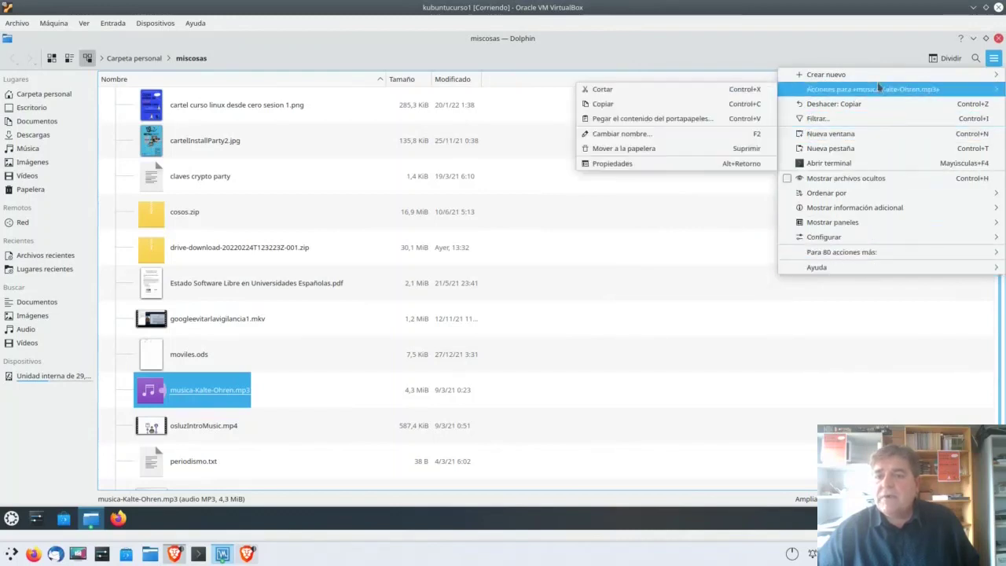
pyautogui.moveTo(815, 240)
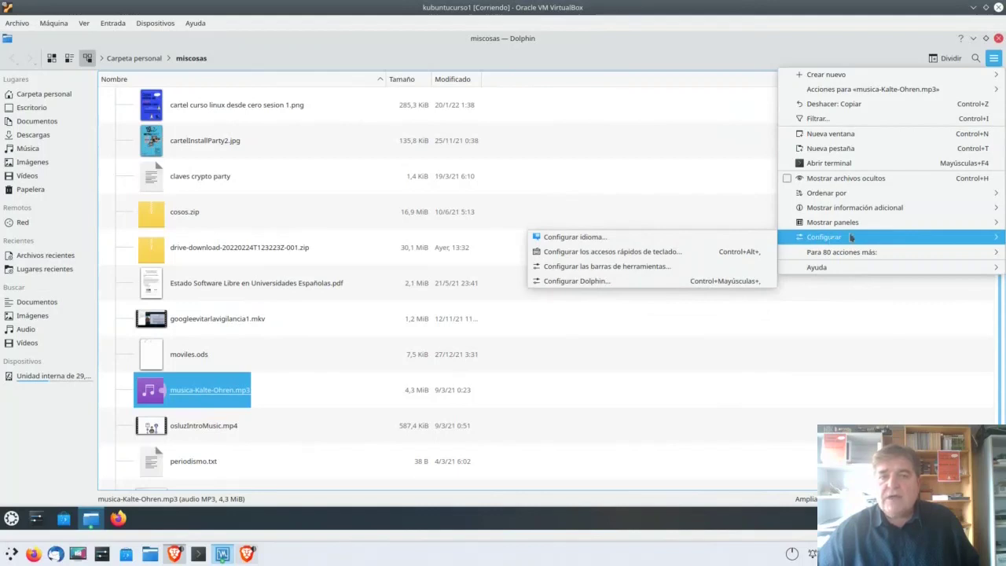
pyautogui.click(602, 285)
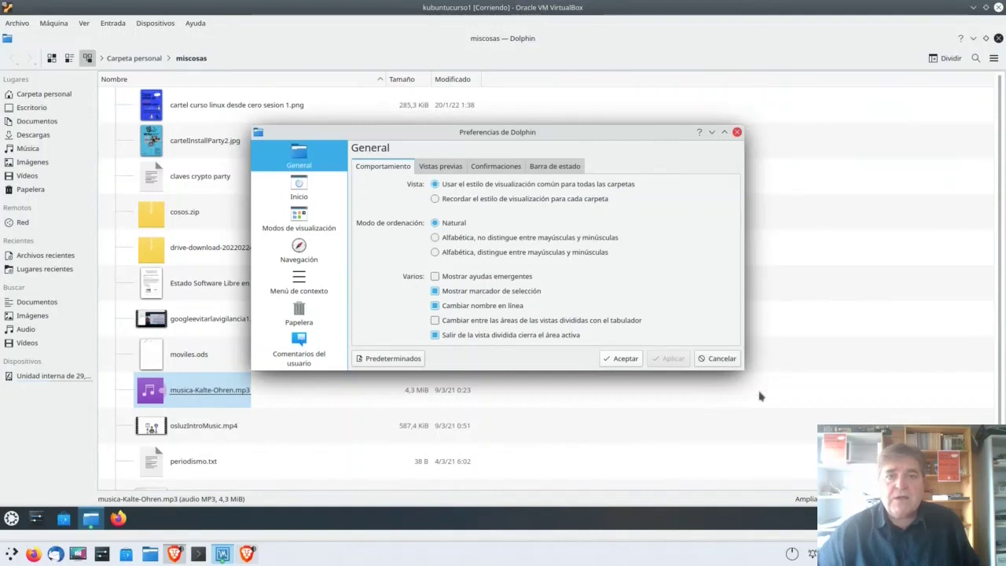
# Step: Enable Archivos de texto previews, then select periodismo.txt and reopen the Information panel
pyautogui.moveTo(744, 373); pyautogui.dragTo(773, 452)
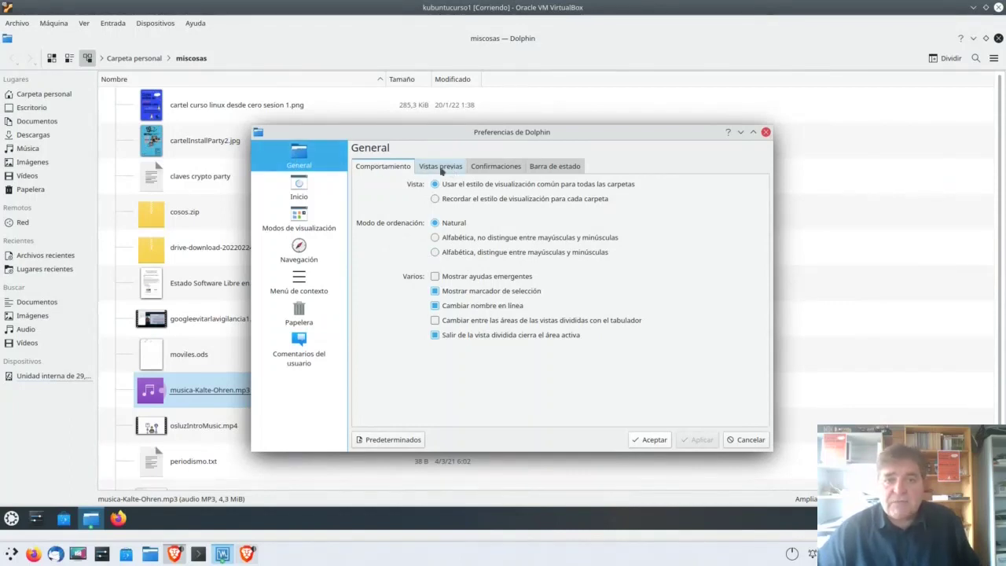
pyautogui.click(441, 168)
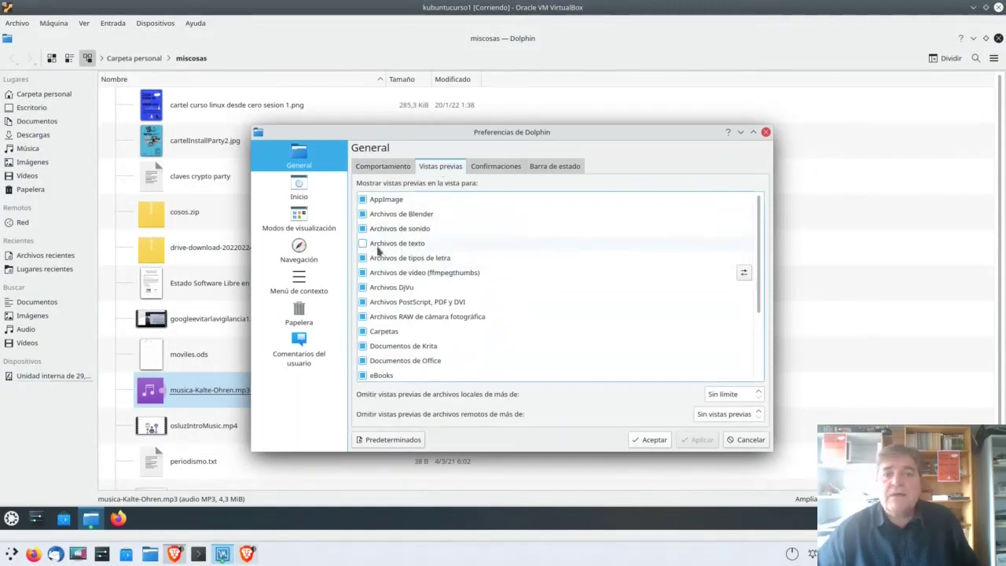
pyautogui.click(362, 244)
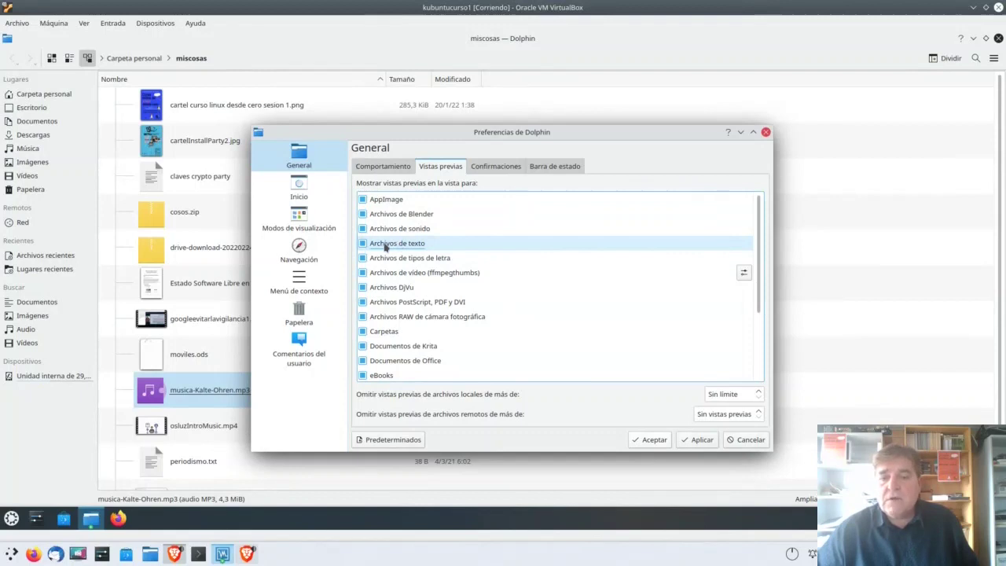
pyautogui.click(702, 439)
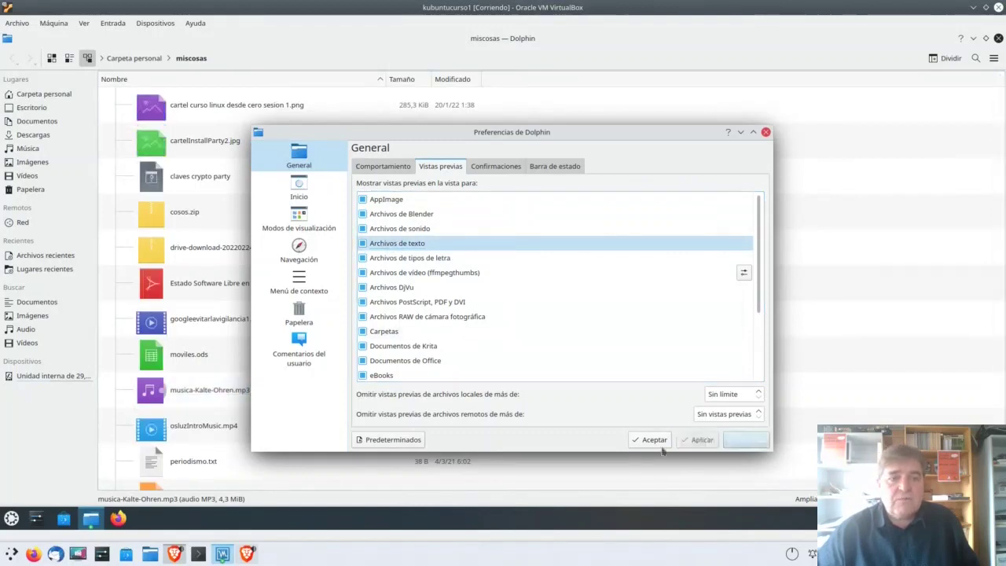
pyautogui.click(661, 445)
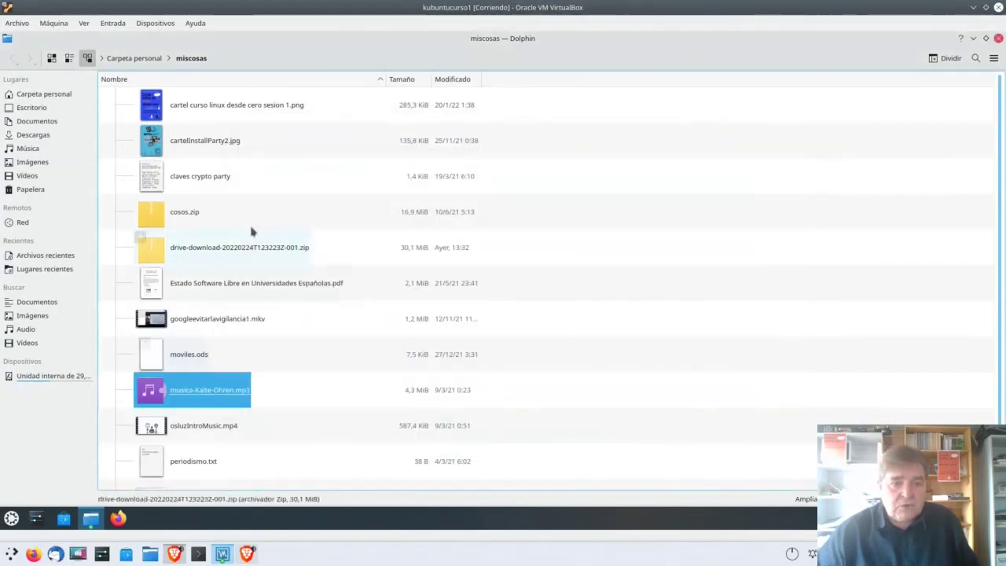
pyautogui.click(206, 463)
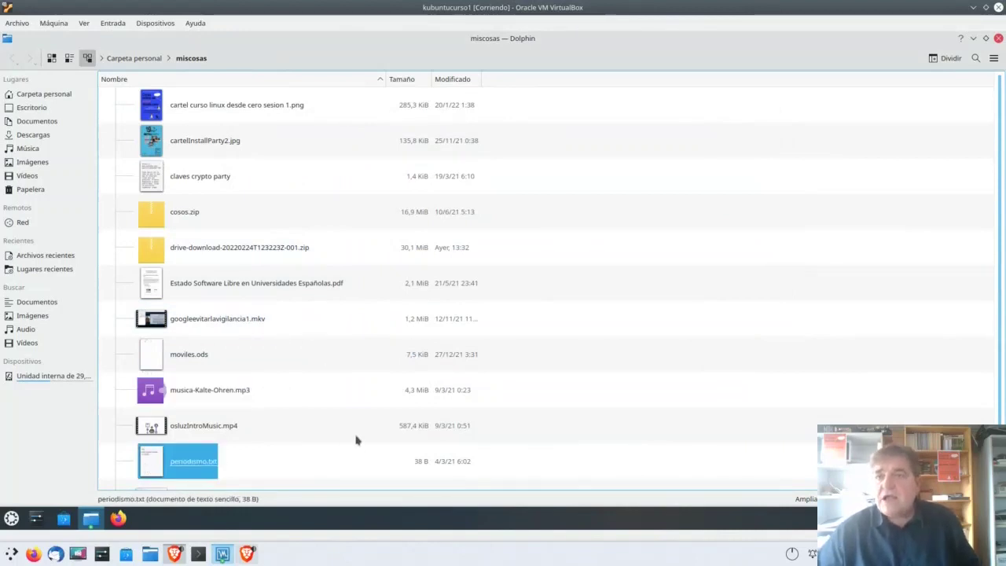
pyautogui.press('F11')
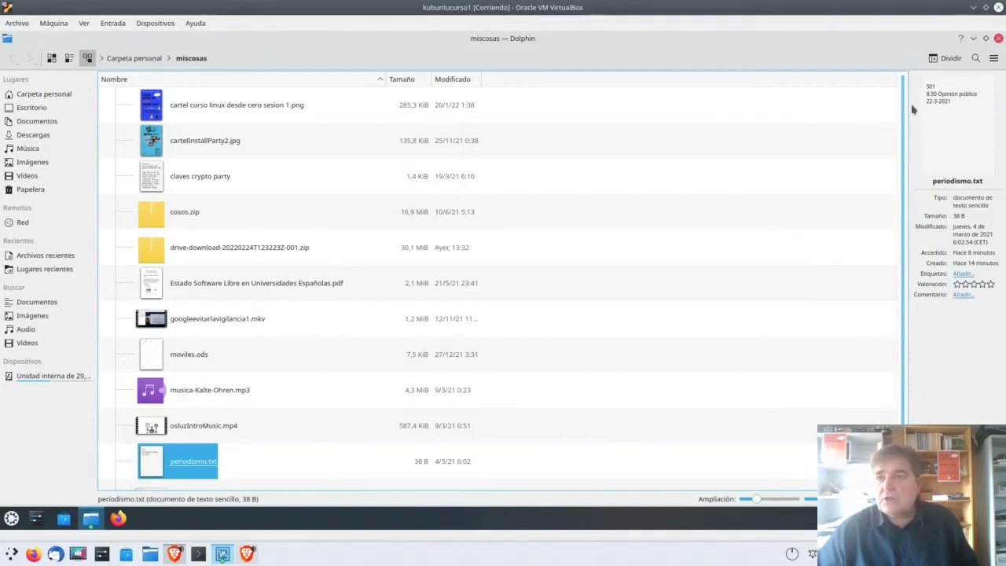
# Step: Reopen Dolphin preferences, enlarge the dialog, and browse Vistas previas, Confirmaciones, then Barra de estado
pyautogui.click(993, 58)
pyautogui.moveTo(882, 242)
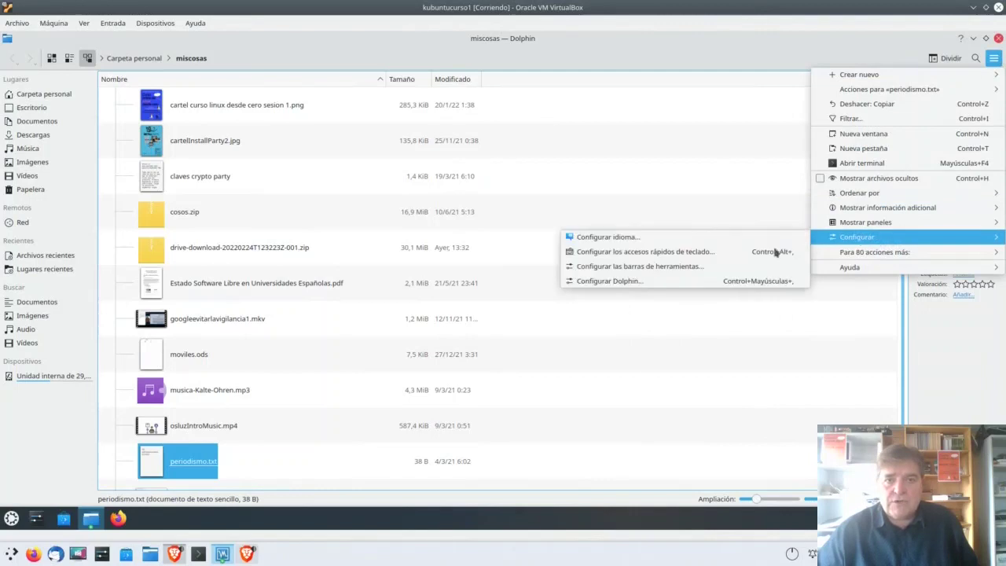
pyautogui.click(692, 281)
pyautogui.click(440, 166)
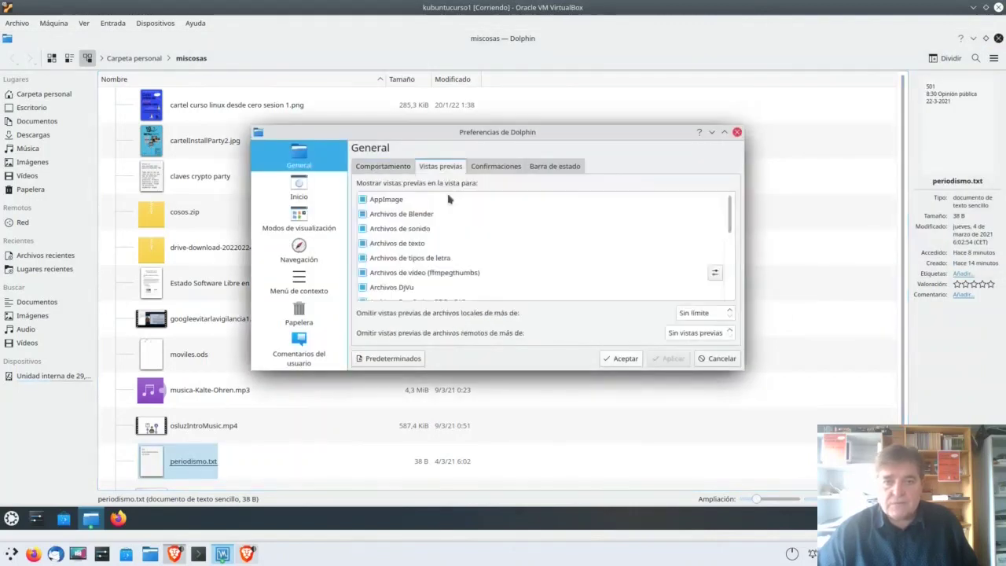
pyautogui.moveTo(743, 375); pyautogui.dragTo(735, 450)
pyautogui.click(496, 166)
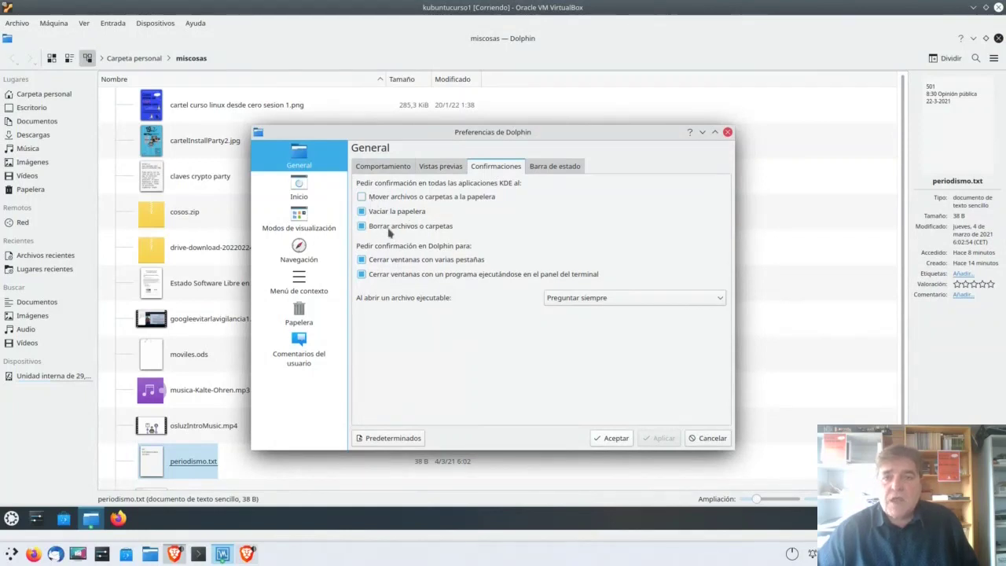
pyautogui.click(558, 168)
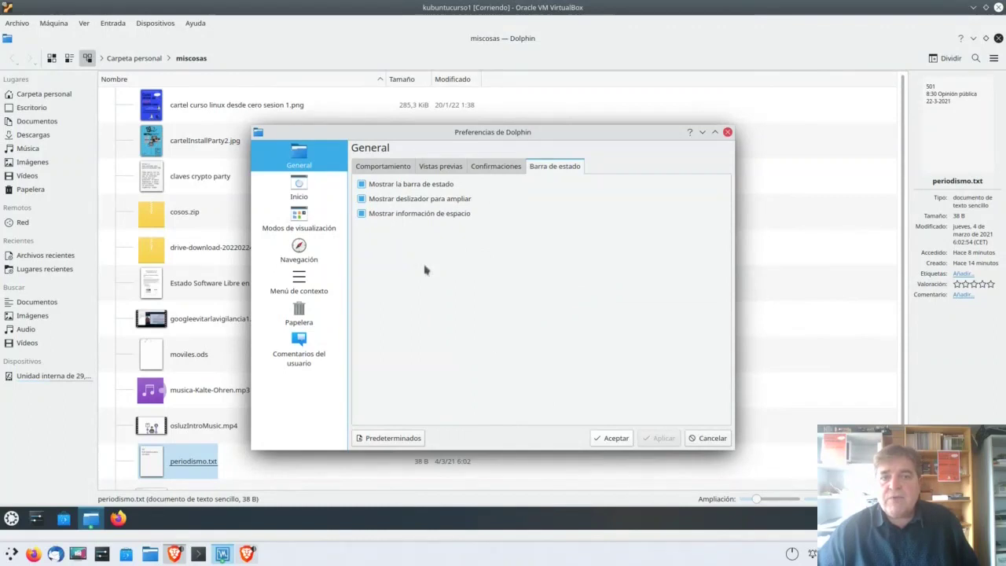
# Step: Toggle free-space info and the zoom slider, ending with both shown, then go to Inicio
pyautogui.click(362, 215)
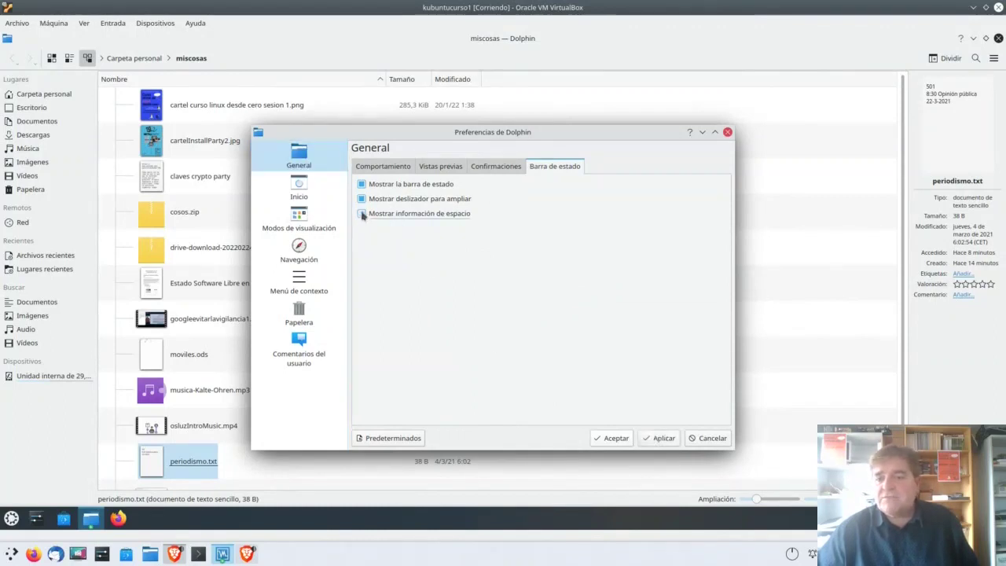
pyautogui.click(662, 437)
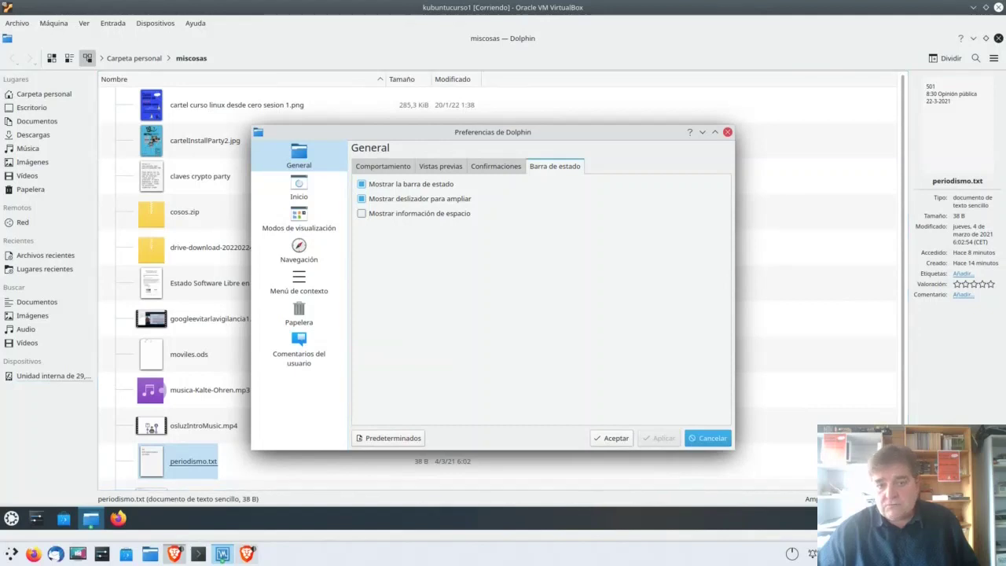
pyautogui.click(361, 214)
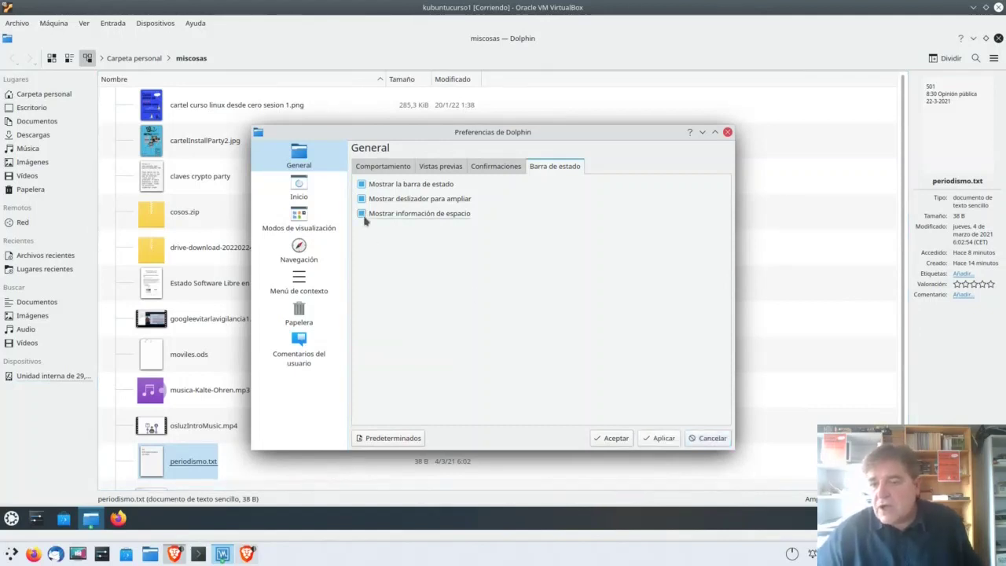
pyautogui.click(657, 438)
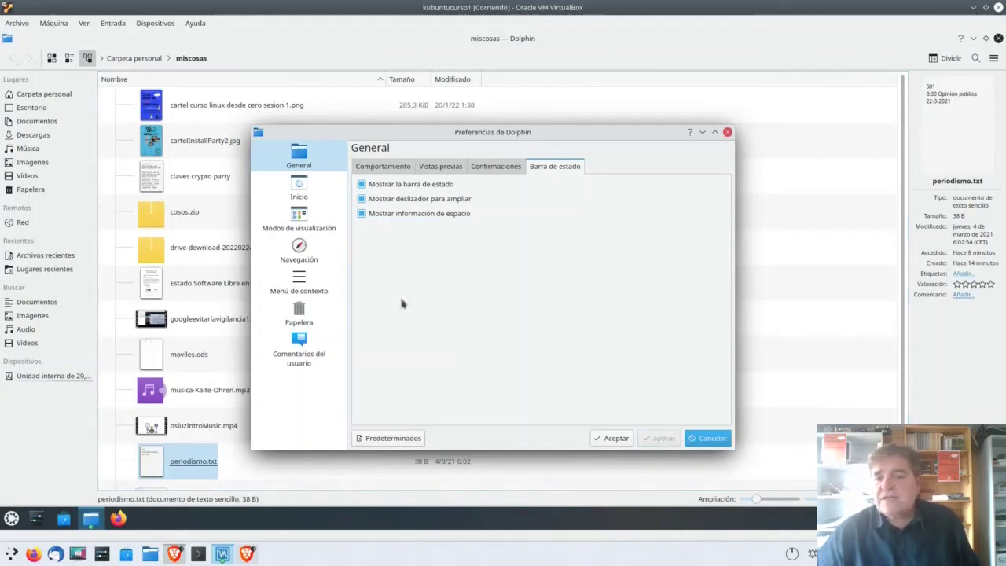
pyautogui.click(362, 202)
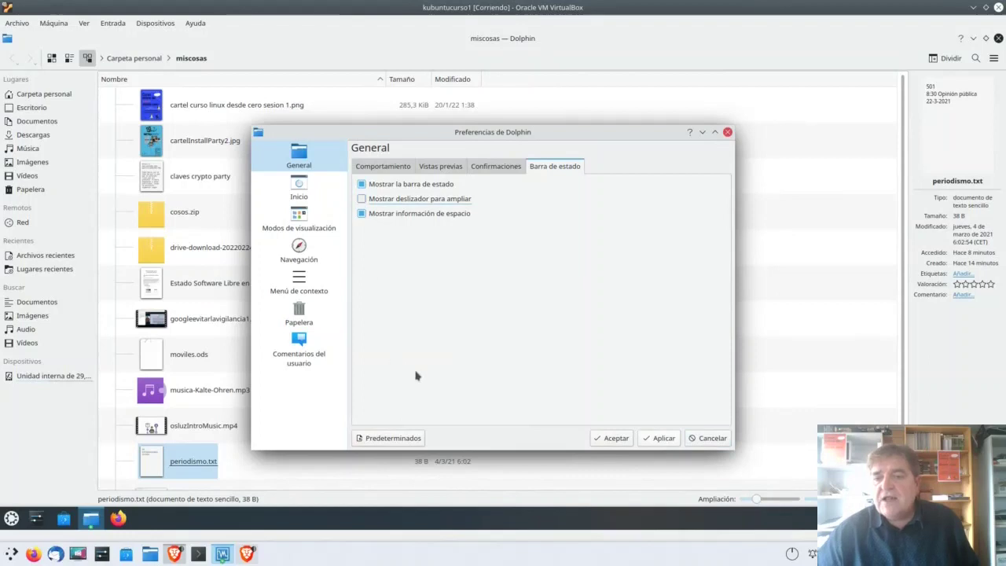
pyautogui.click(662, 437)
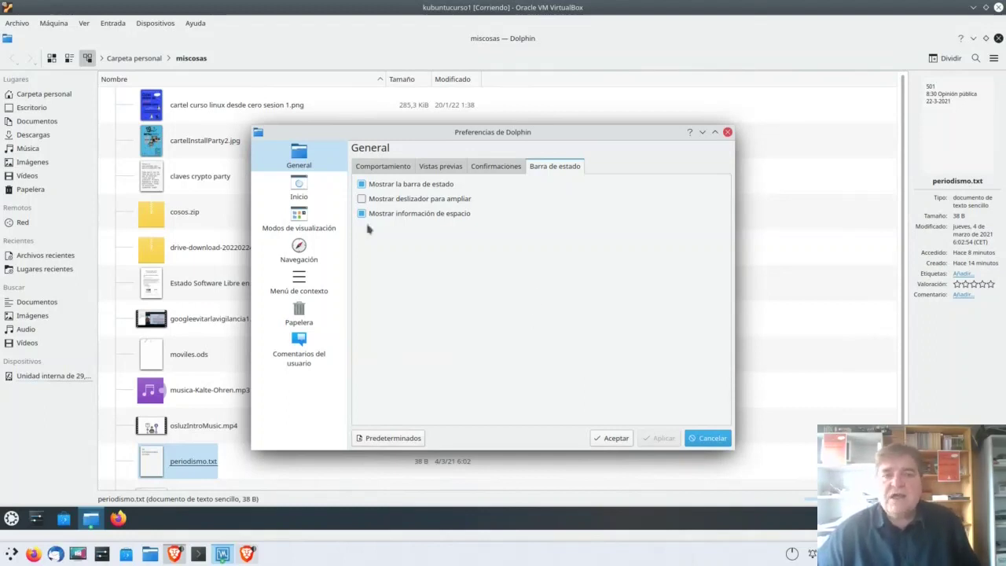
pyautogui.click(362, 199)
pyautogui.click(661, 438)
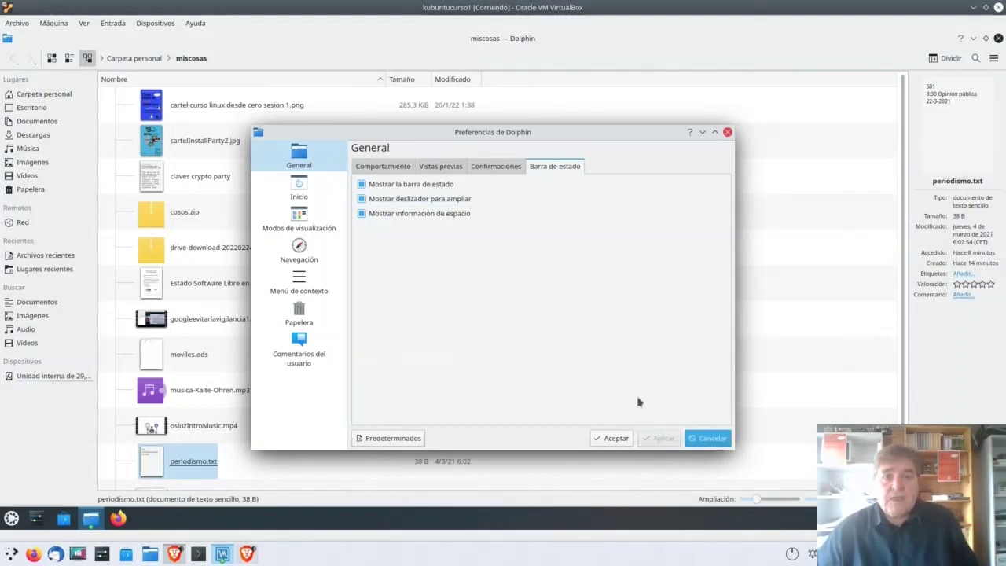
pyautogui.click(299, 184)
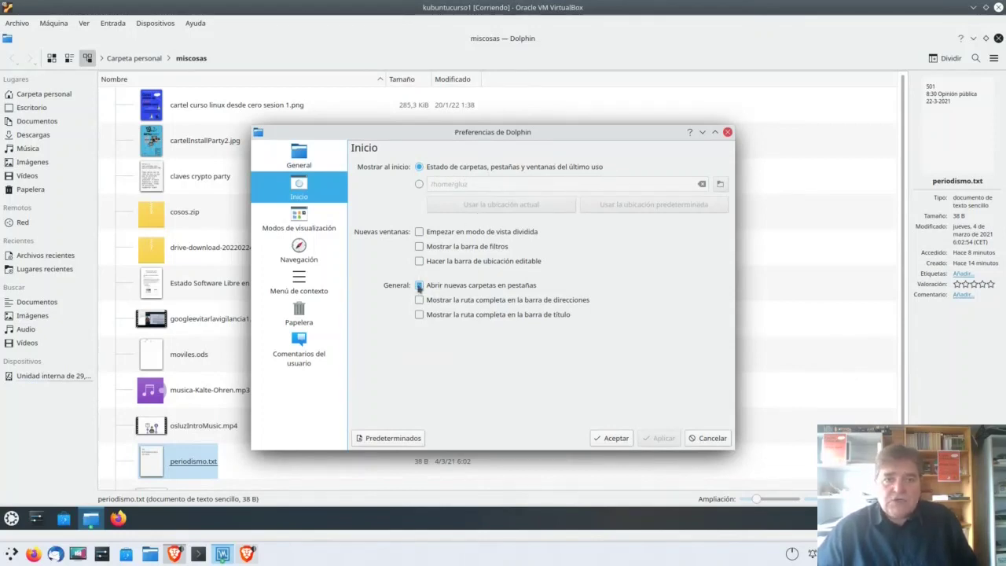
# Step: Enable the Borrar context-menu service, apply and accept the preferences, then select moviles.ods
pyautogui.click(301, 217)
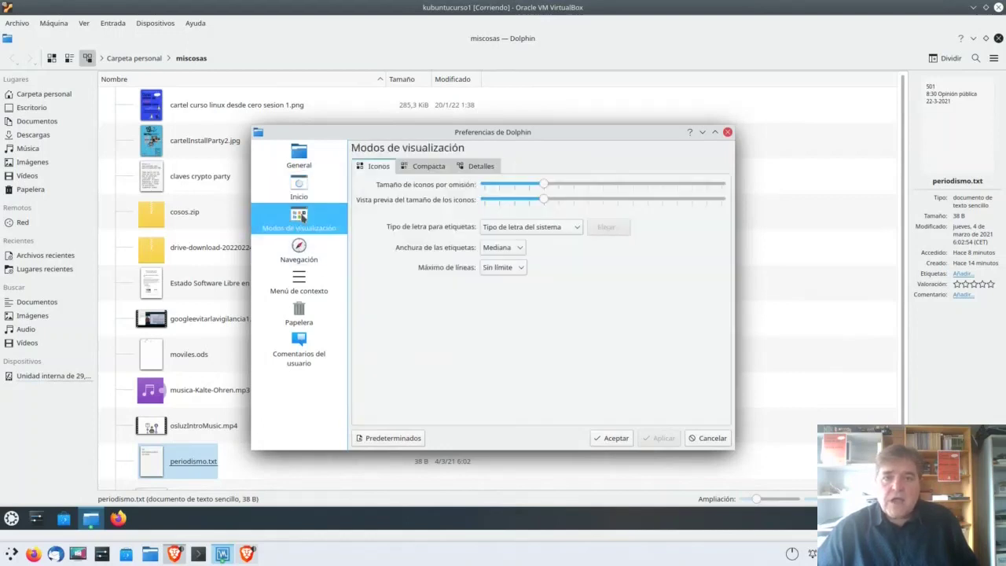
pyautogui.click(291, 250)
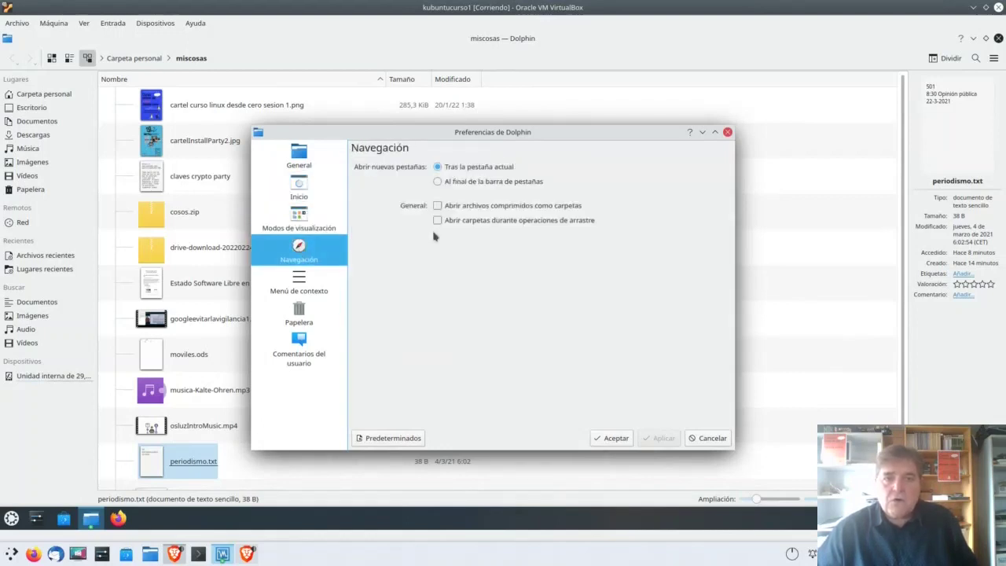
pyautogui.click(304, 285)
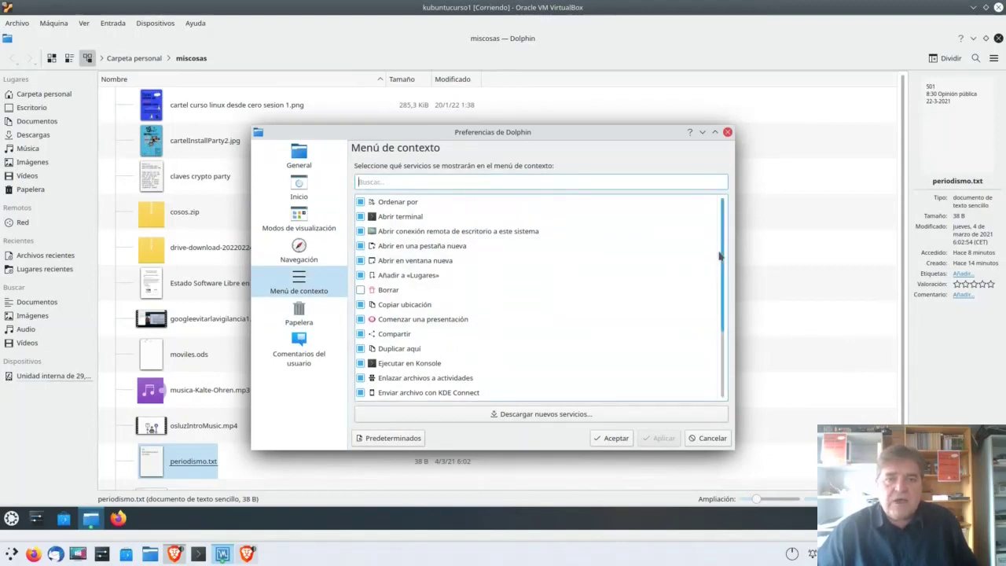
pyautogui.moveTo(724, 242); pyautogui.dragTo(725, 258)
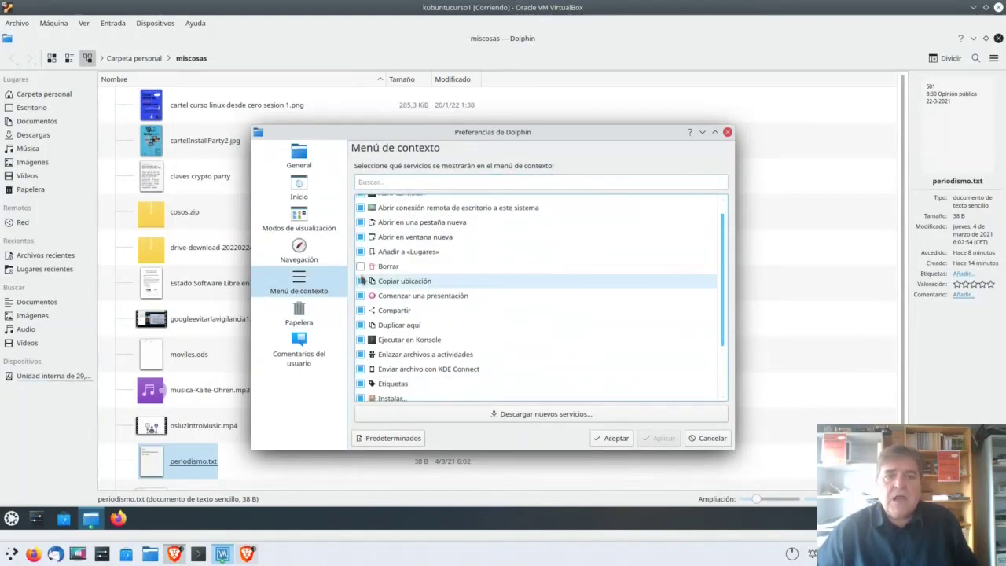
pyautogui.click(361, 268)
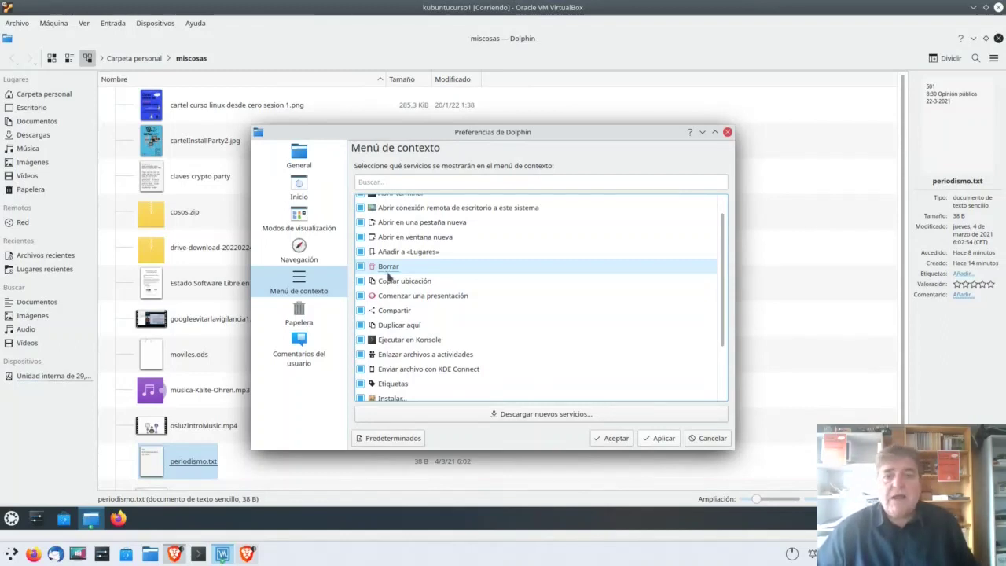
pyautogui.click(386, 272)
pyautogui.click(655, 439)
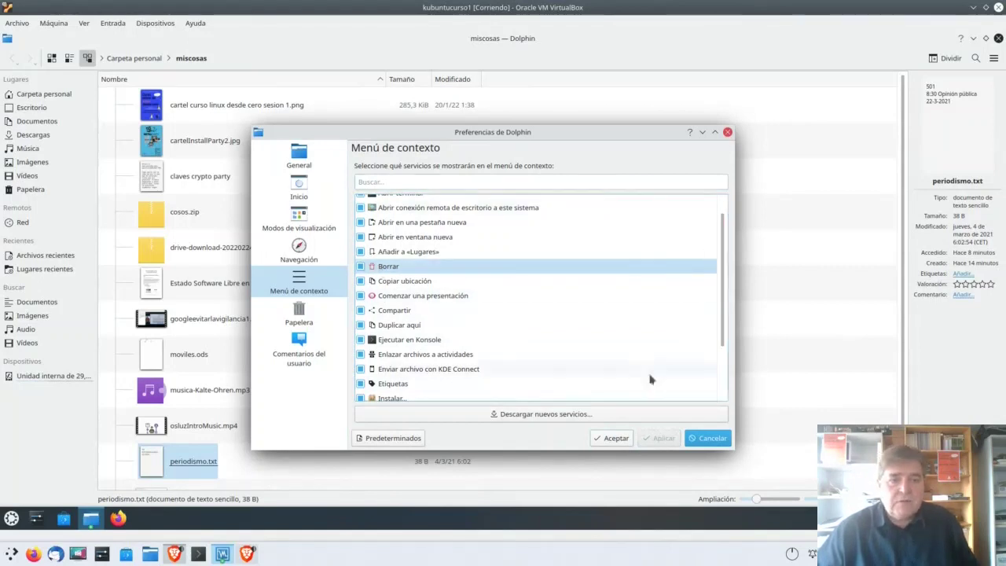
pyautogui.click(610, 438)
pyautogui.click(161, 360)
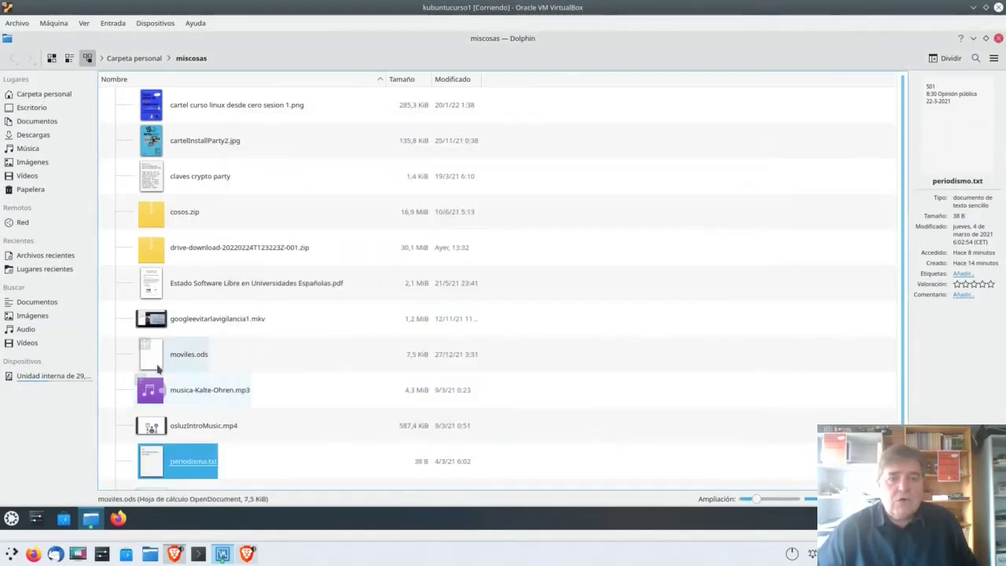
# Step: Check moviles.ods's context menu, then reopen the Dolphin preferences
pyautogui.rightClick(161, 362)
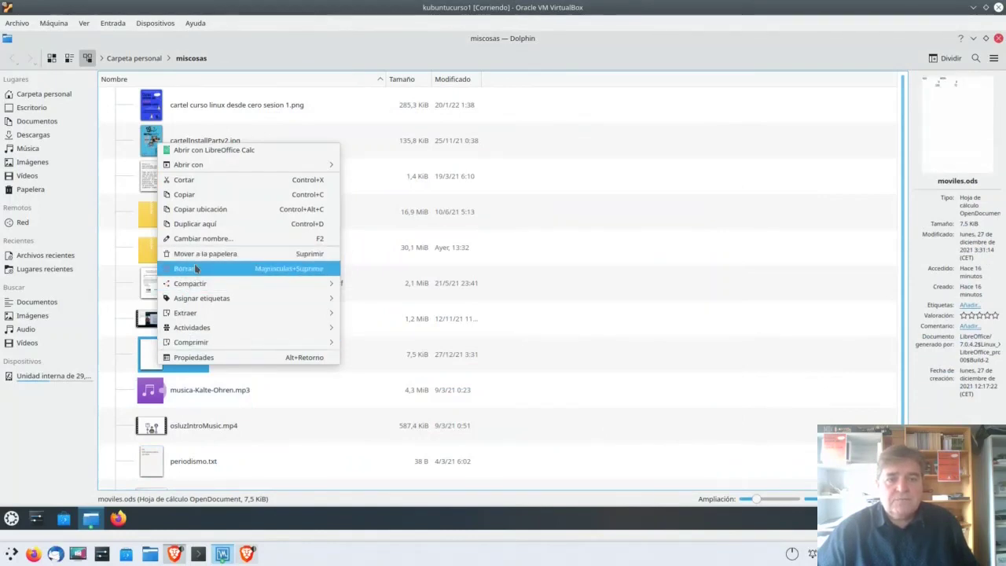
pyautogui.click(482, 391)
pyautogui.click(993, 59)
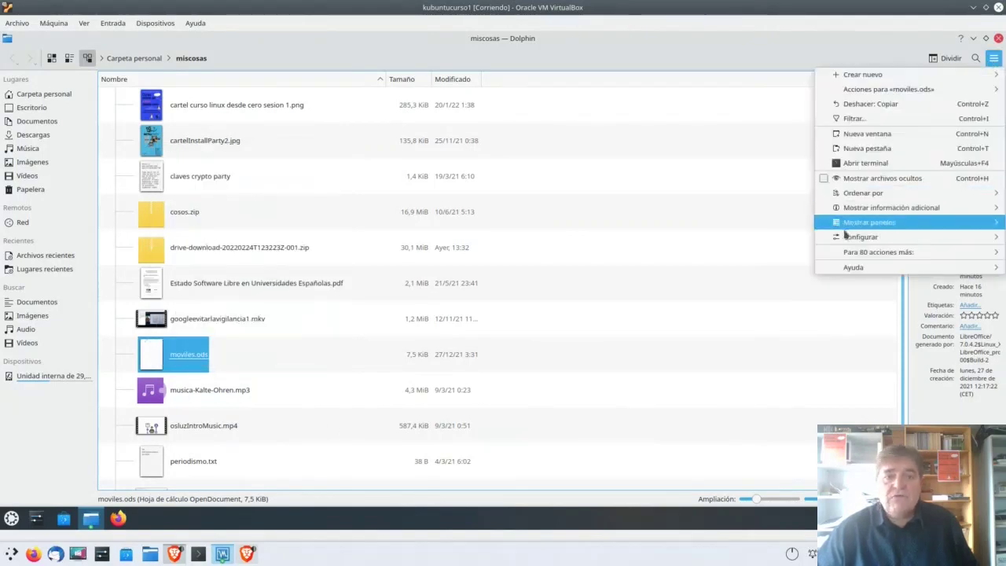
pyautogui.moveTo(857, 236)
pyautogui.click(660, 280)
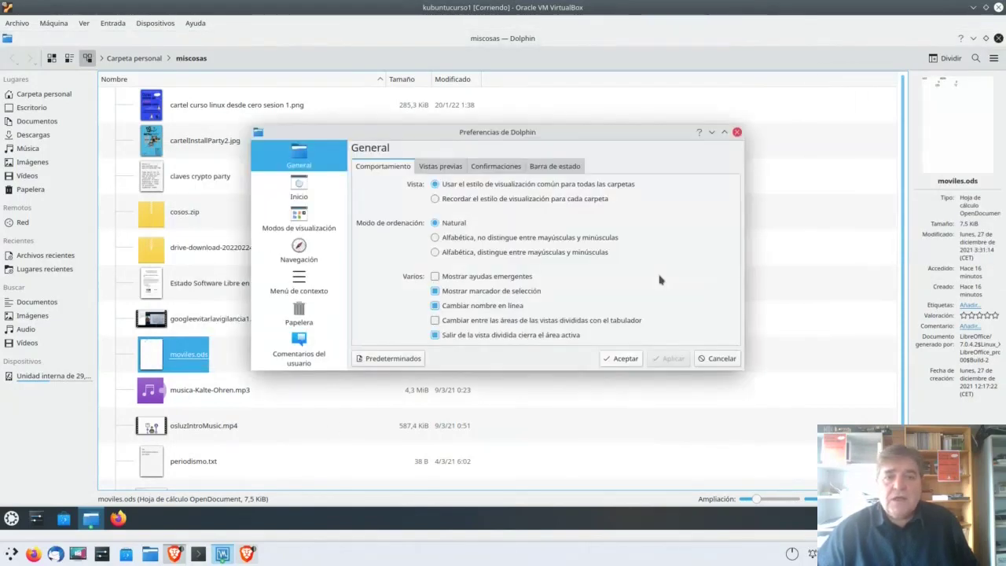
# Step: Enable the «Copiar a» and «Mover a» context-menu commands
pyautogui.click(302, 282)
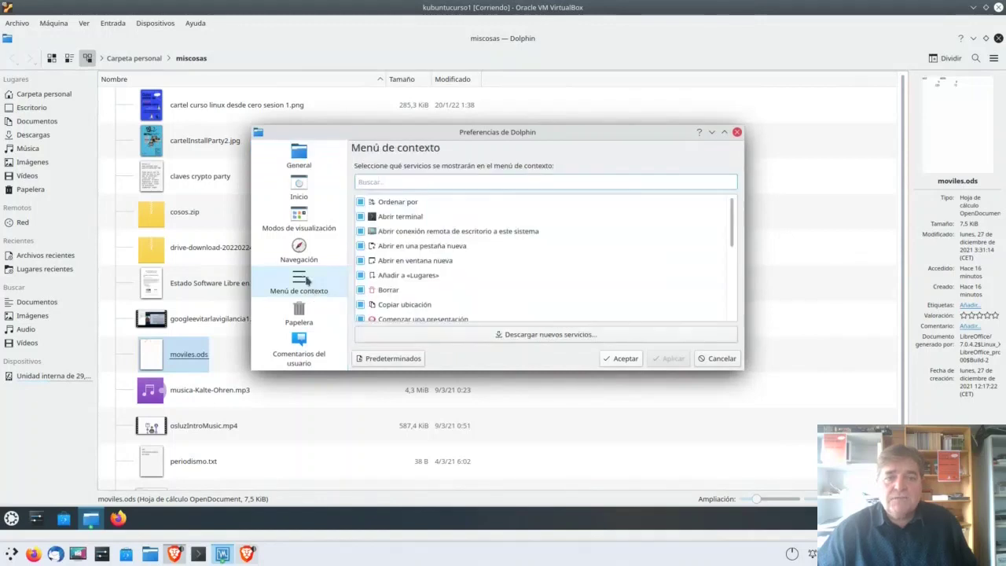
pyautogui.scroll(-10, 482, 262)
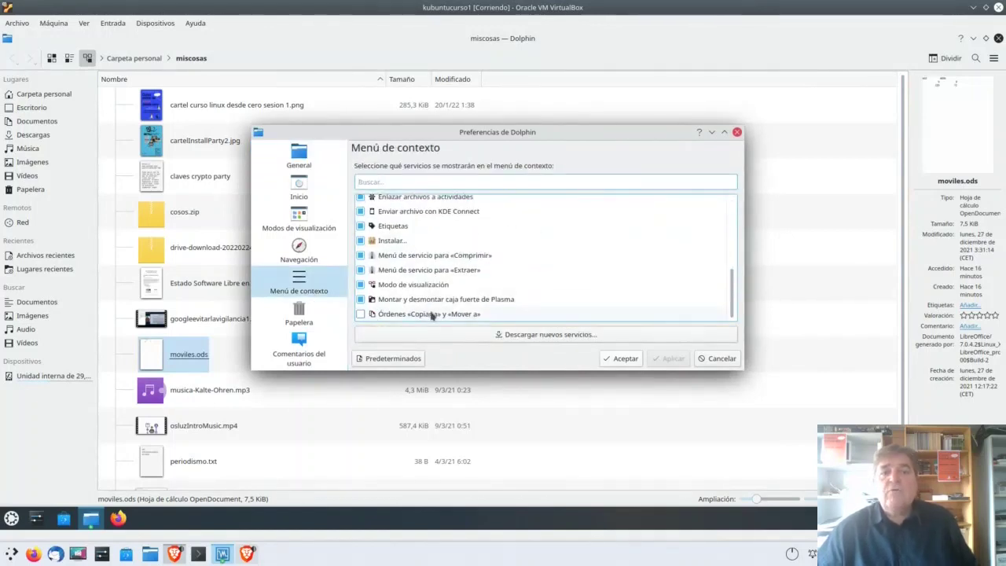
pyautogui.click(360, 315)
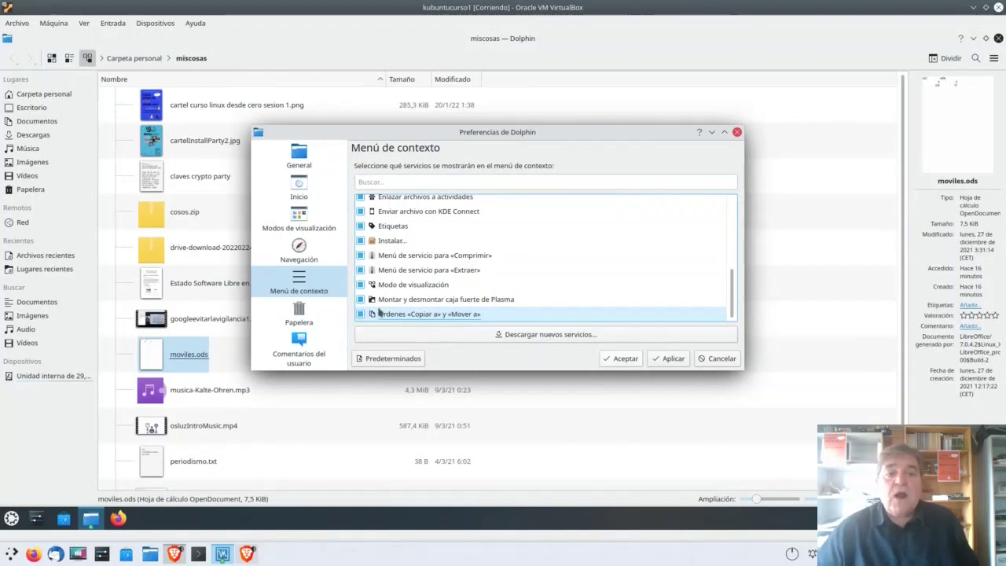
pyautogui.click(308, 311)
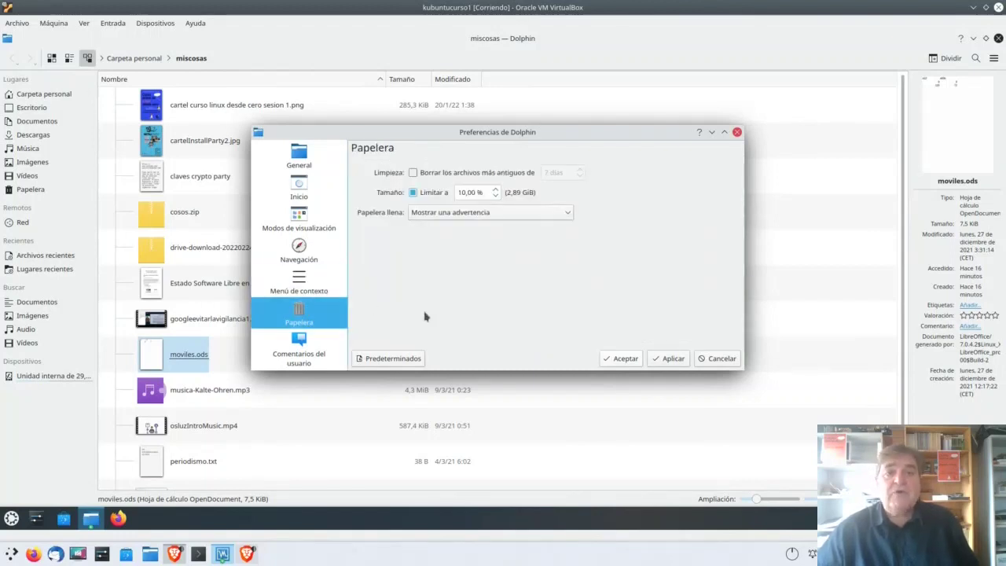
# Step: Turn on automatic deletion of trashed files older than 30 days
pyautogui.click(412, 173)
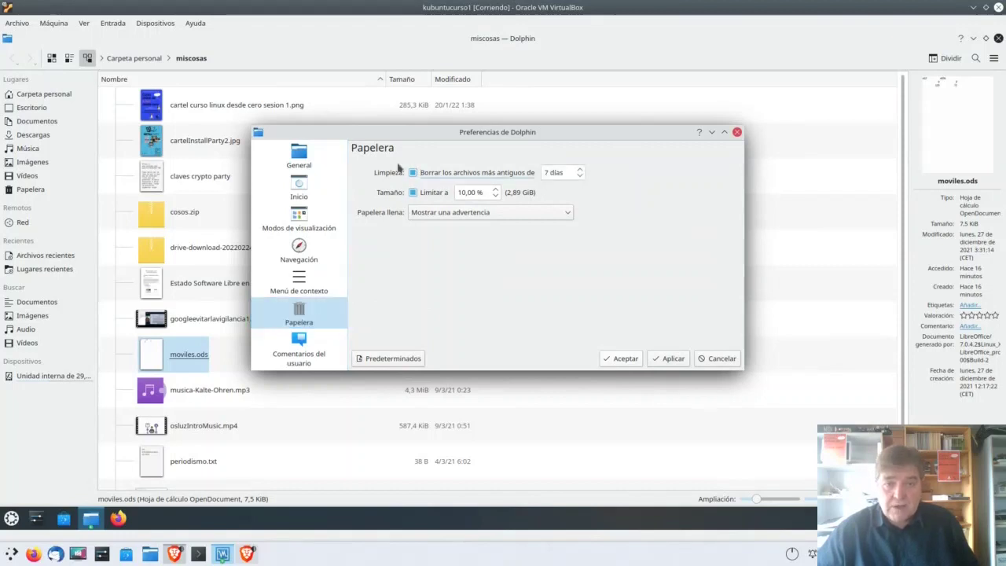
pyautogui.doubleClick(550, 172)
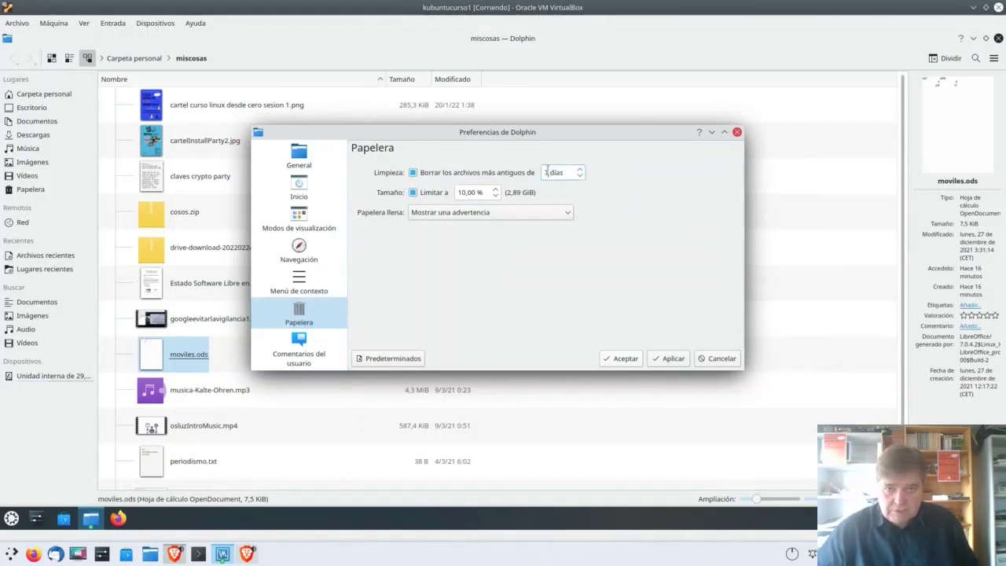
pyautogui.scroll(3, 580, 173)
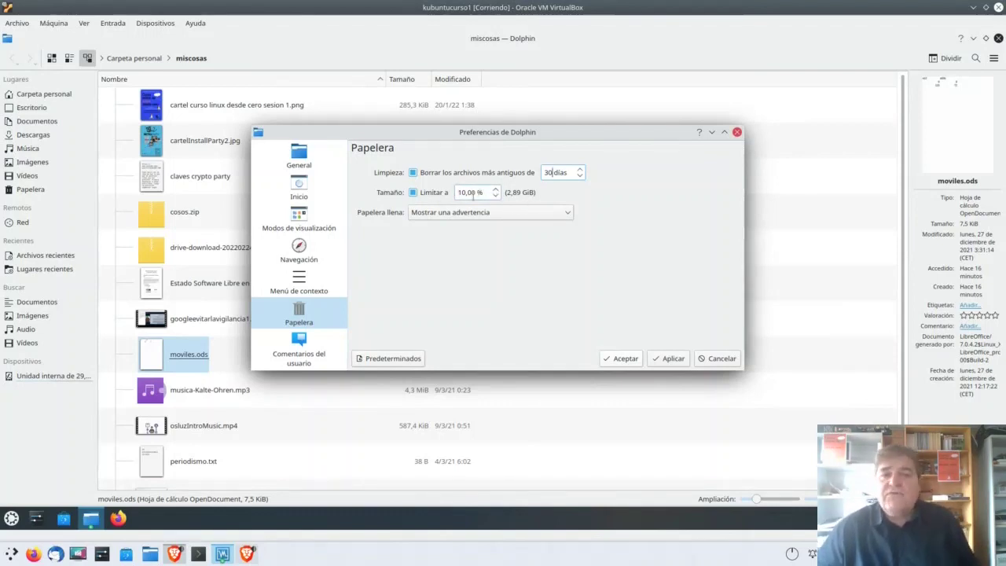
# Step: Make a full trash delete its oldest files, then apply and accept the settings
pyautogui.click(559, 216)
pyautogui.click(391, 227)
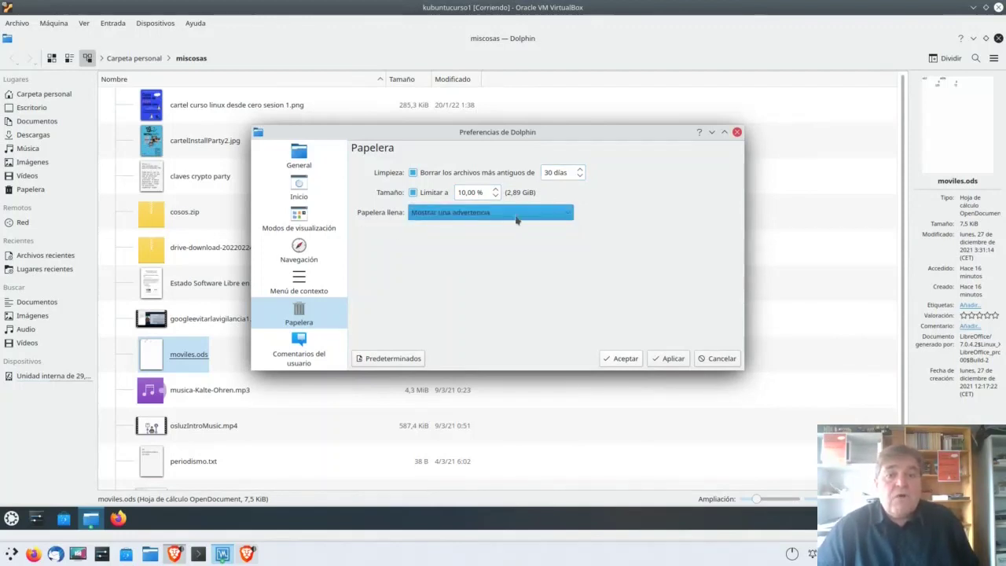
pyautogui.click(481, 220)
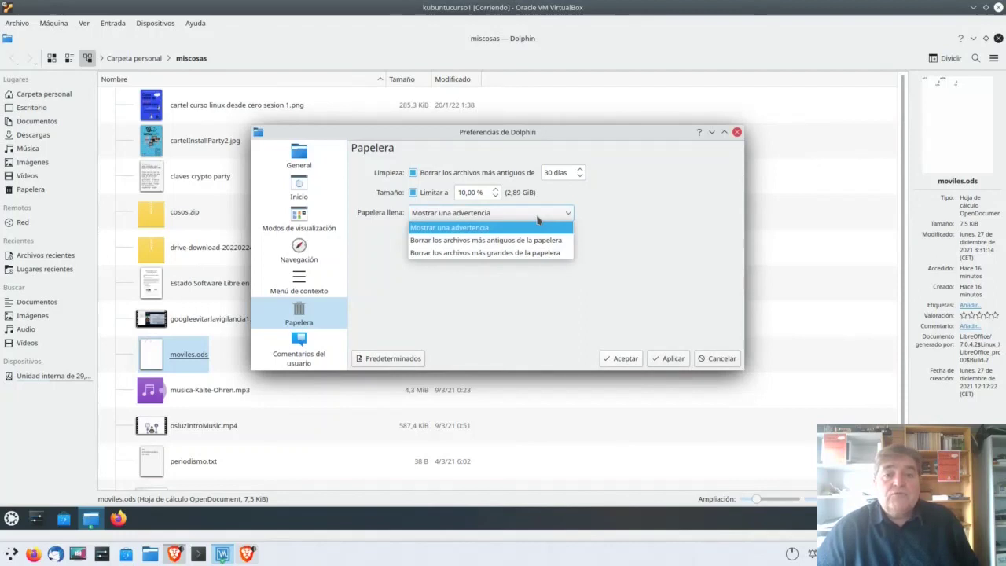
pyautogui.click(507, 244)
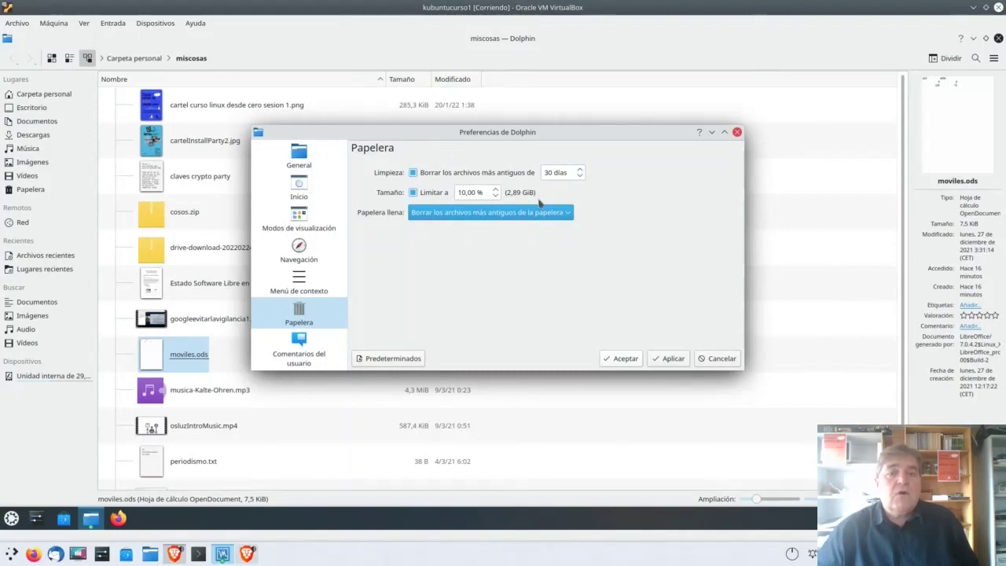
pyautogui.click(445, 217)
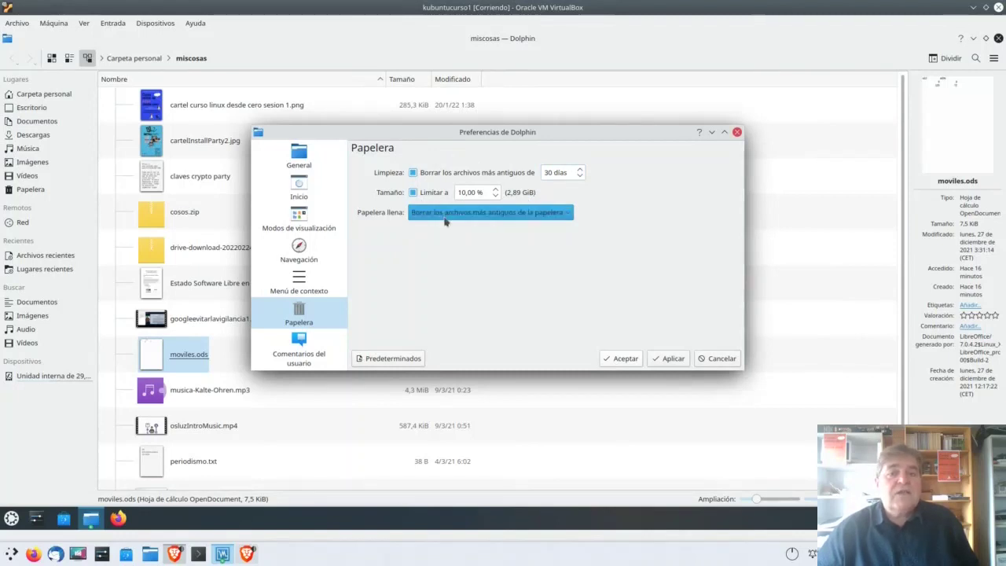
pyautogui.click(546, 228)
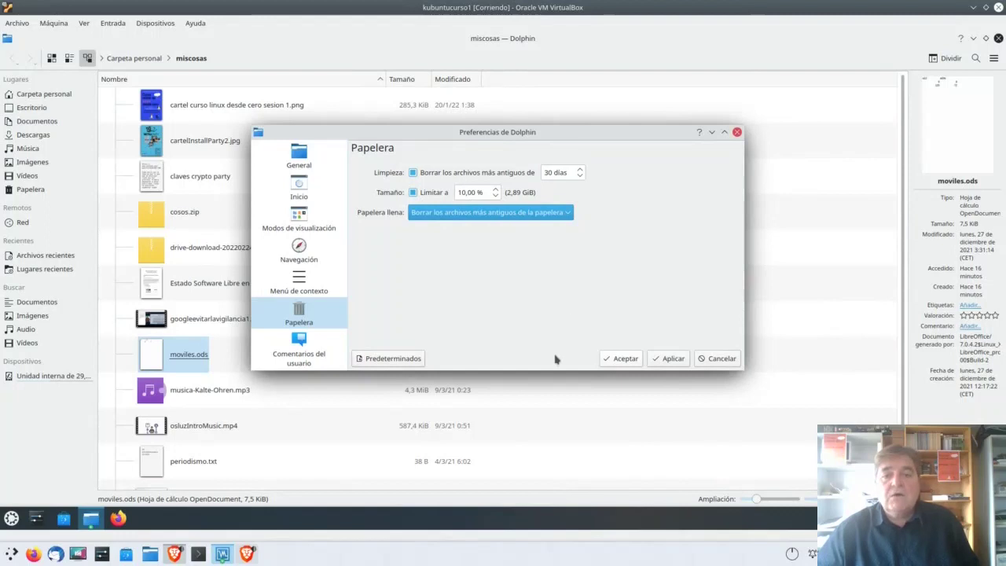
pyautogui.click(668, 359)
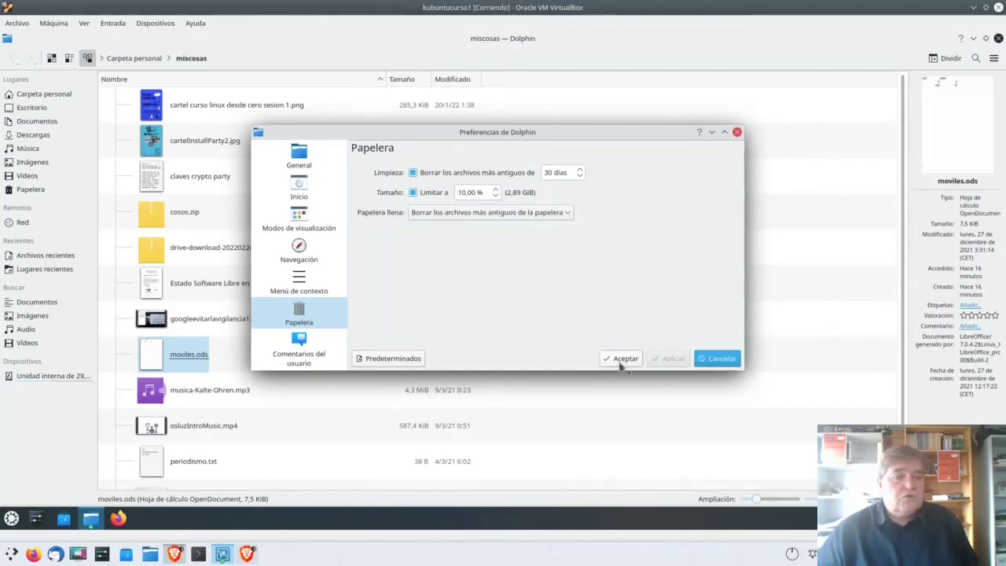
pyautogui.click(623, 360)
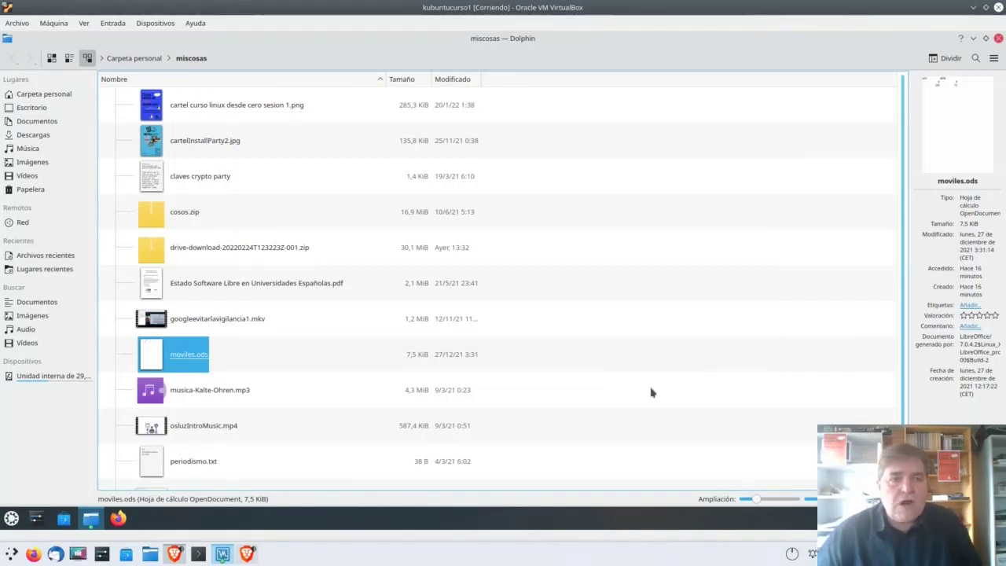
pyautogui.rightClick(151, 175)
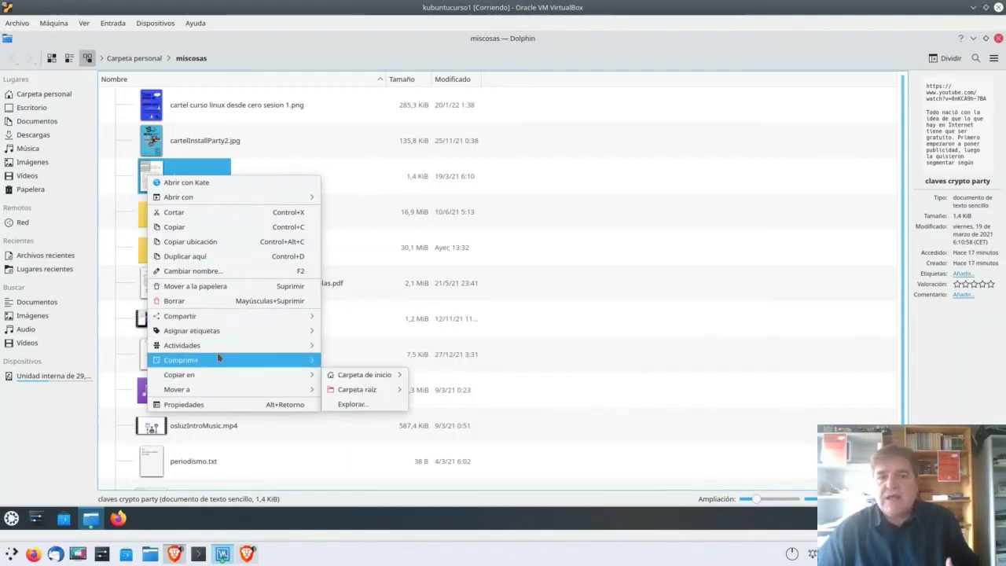
pyautogui.moveTo(220, 357)
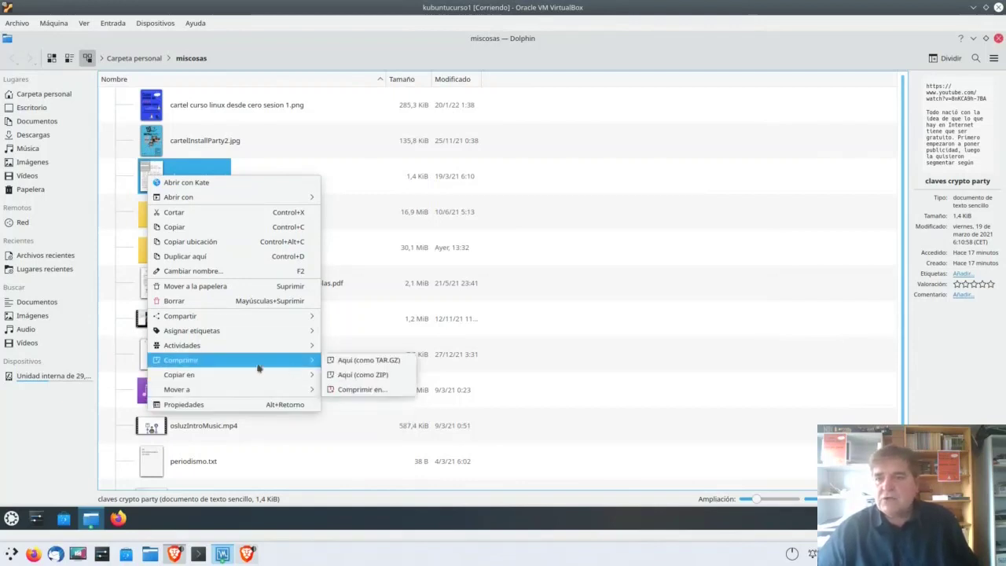
pyautogui.click(650, 308)
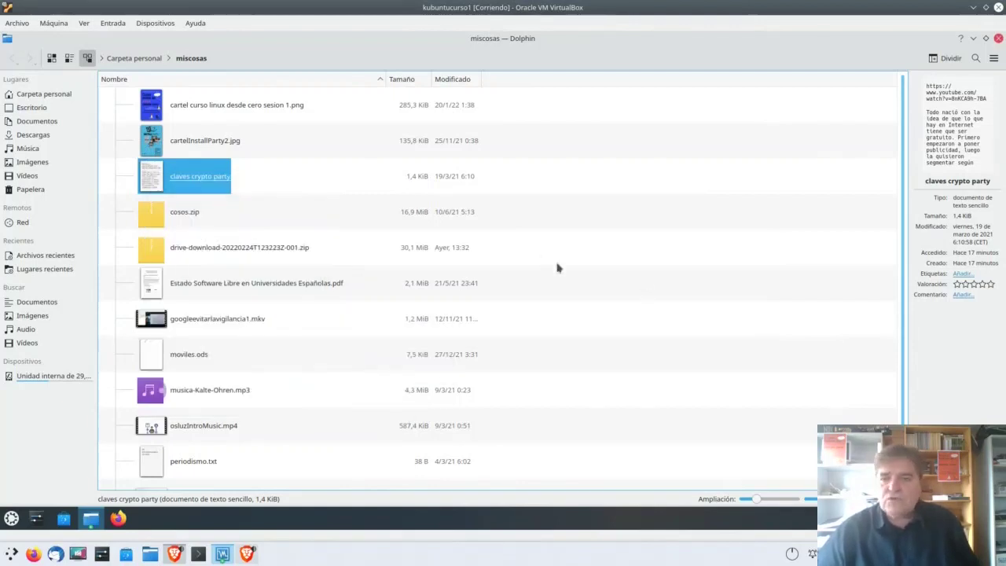
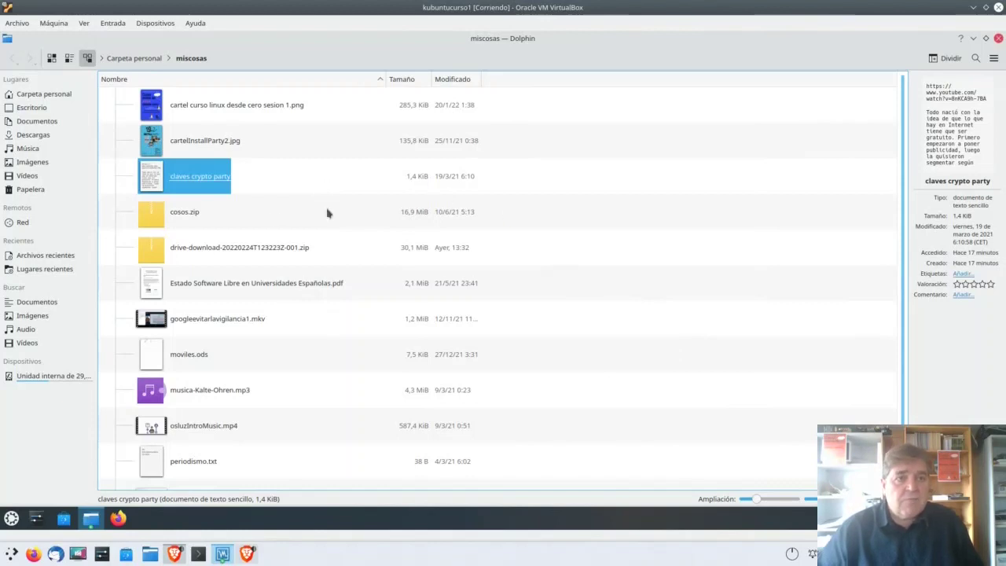
# Step: Open the Descargas folder from the home folder and show Dolphin's embedded terminal panel
pyautogui.click(47, 94)
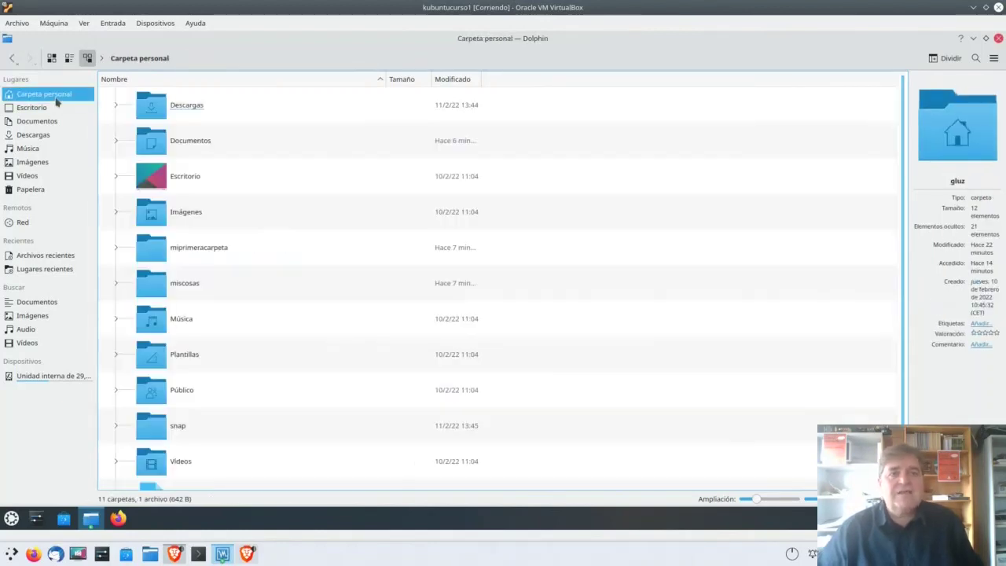
pyautogui.click(32, 135)
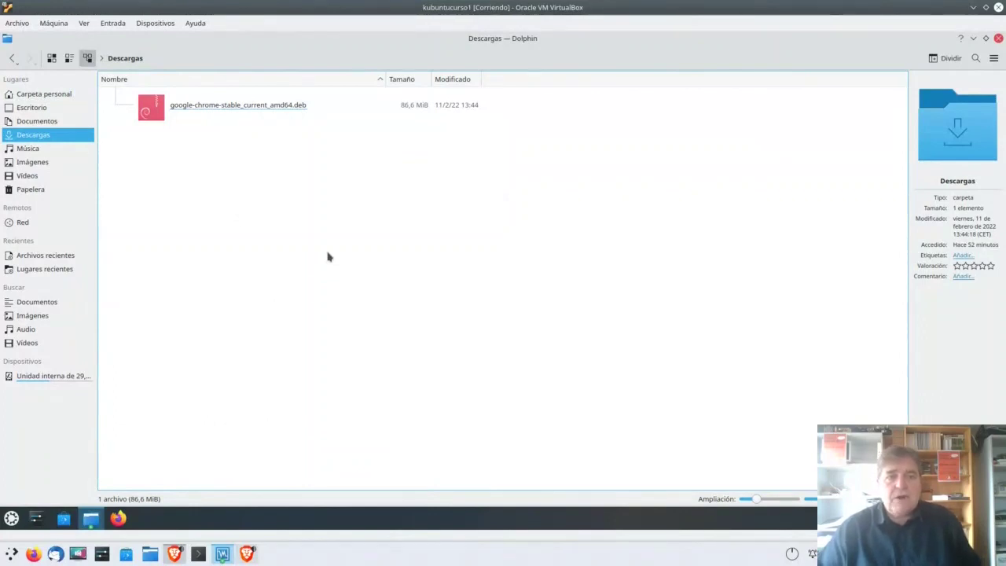
pyautogui.press('F4')
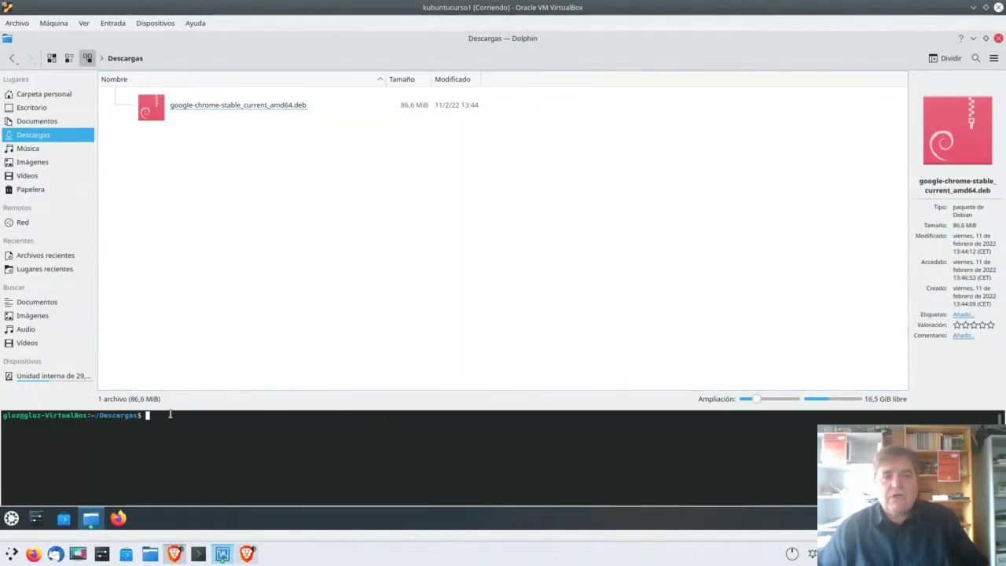
# Step: Toggle Dolphin's embedded terminal panel with F4 several times, leaving it closed
pyautogui.press('F4')
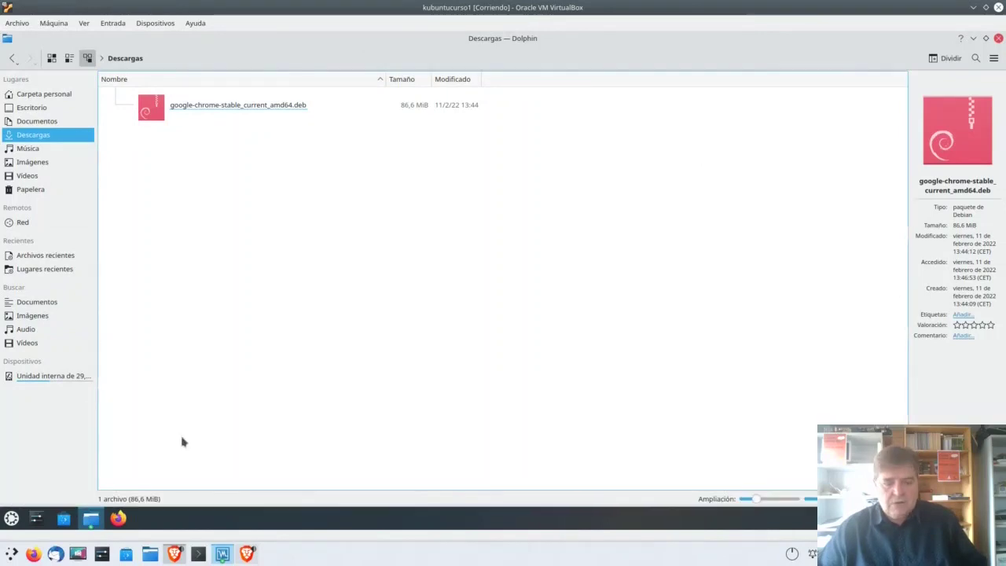
pyautogui.press('F4')
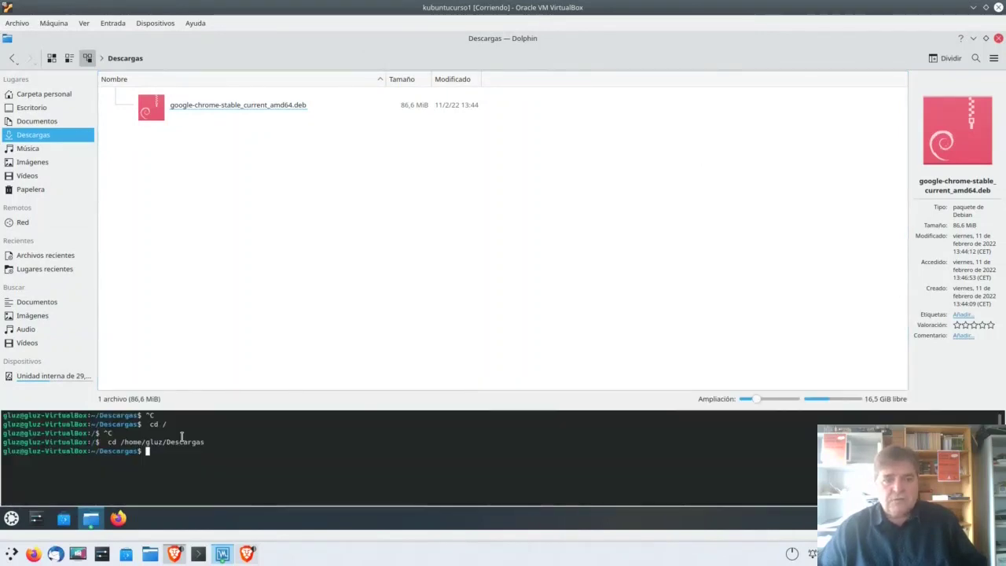
pyautogui.press('F4')
pyautogui.press('F4')
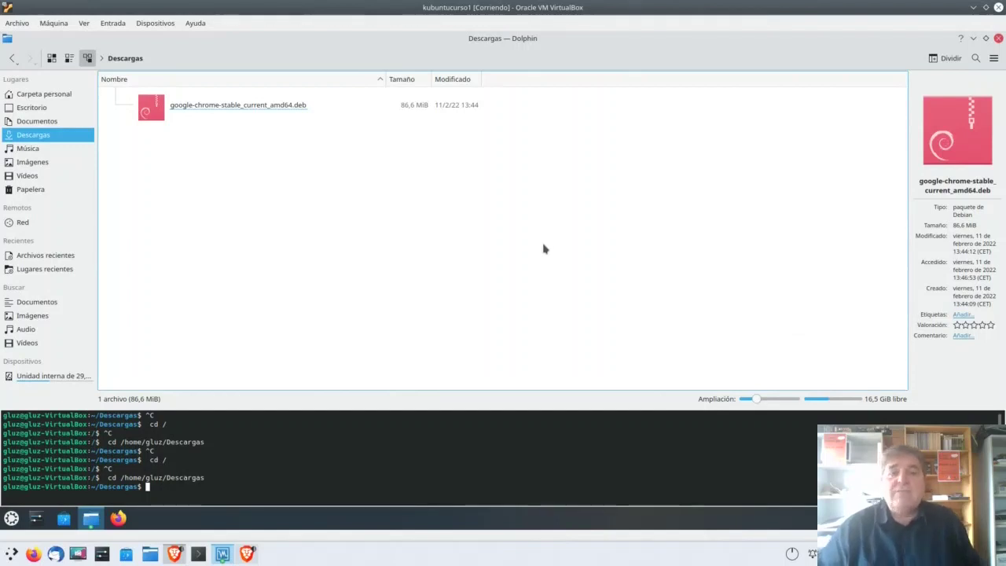
pyautogui.press('F4')
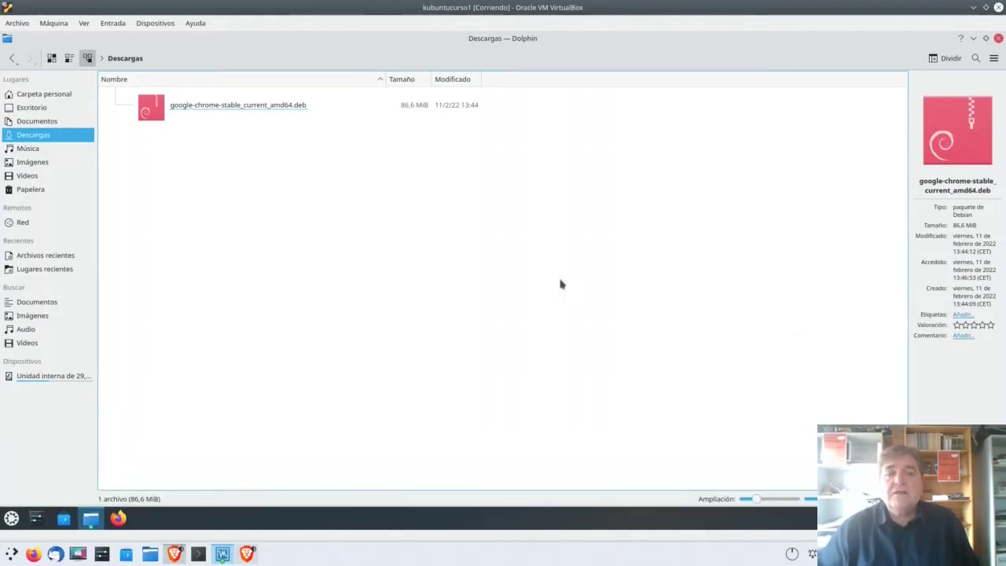
# Step: Open a standalone Konsole window in Descargas from the folder's context menu and reposition it
pyautogui.rightClick(357, 184)
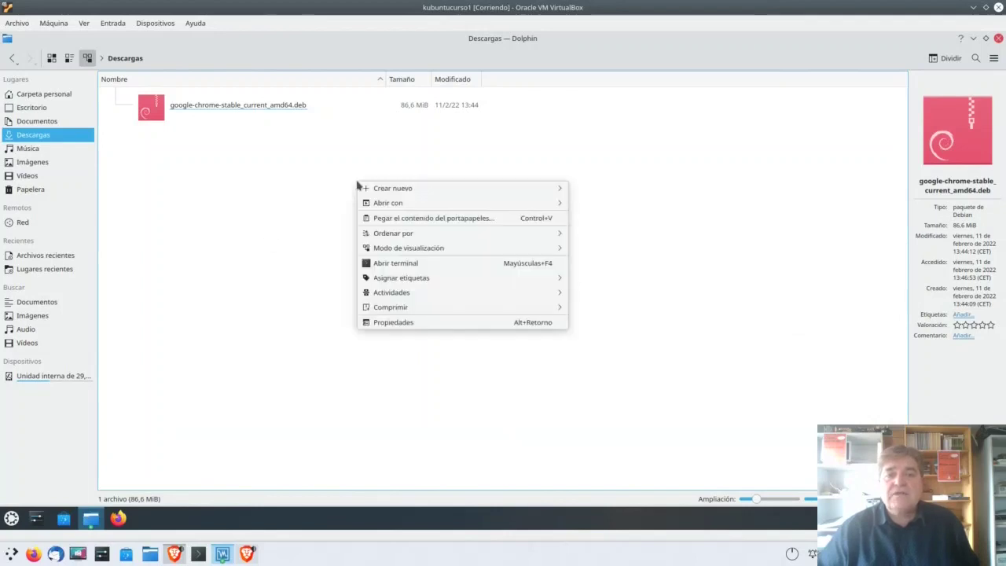
pyautogui.click(416, 267)
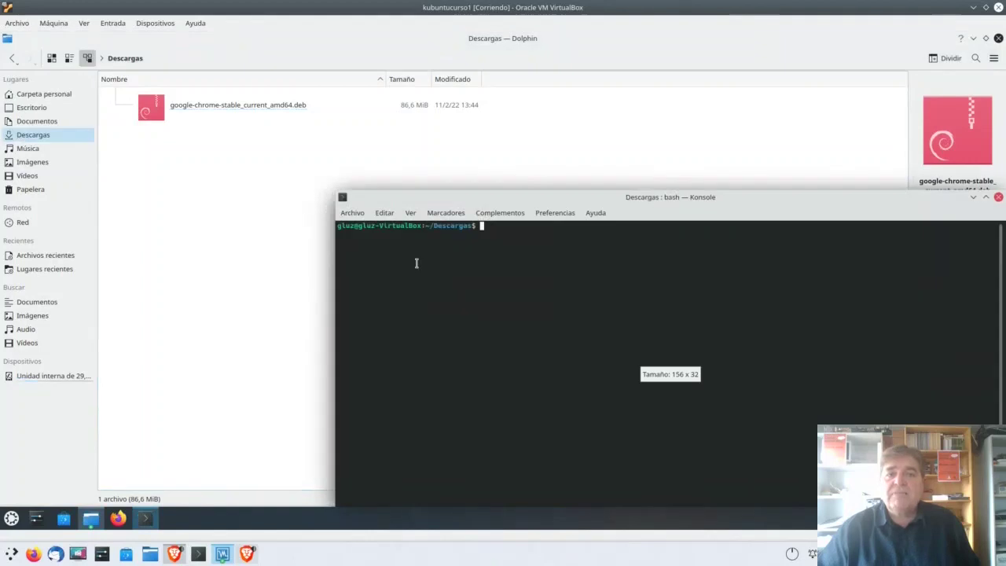
pyautogui.moveTo(611, 199); pyautogui.dragTo(478, 152)
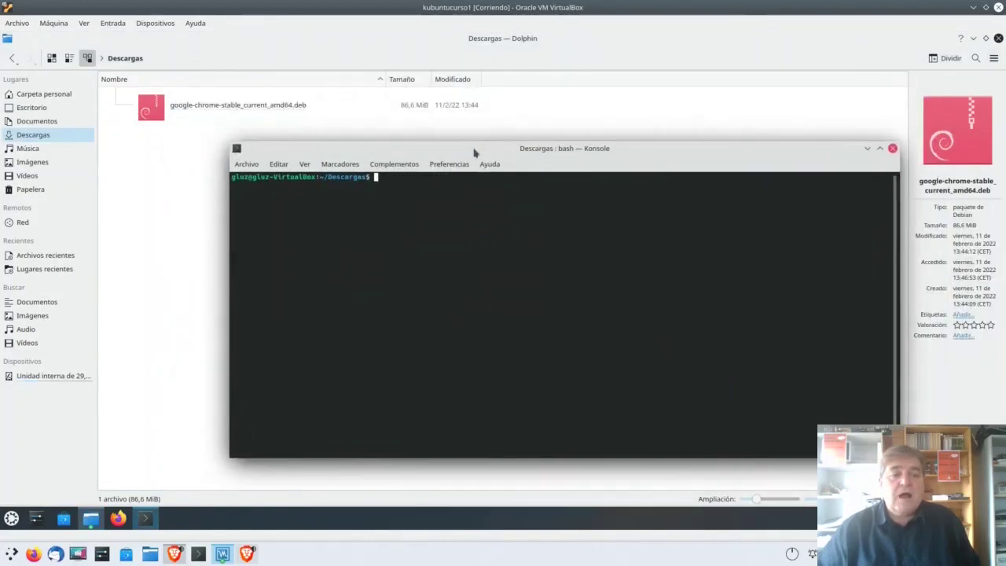
# Step: Open and close extra home-folder terminals via the launcher and Ctrl+Alt+T, then raise the Descargas terminal
pyautogui.click(12, 519)
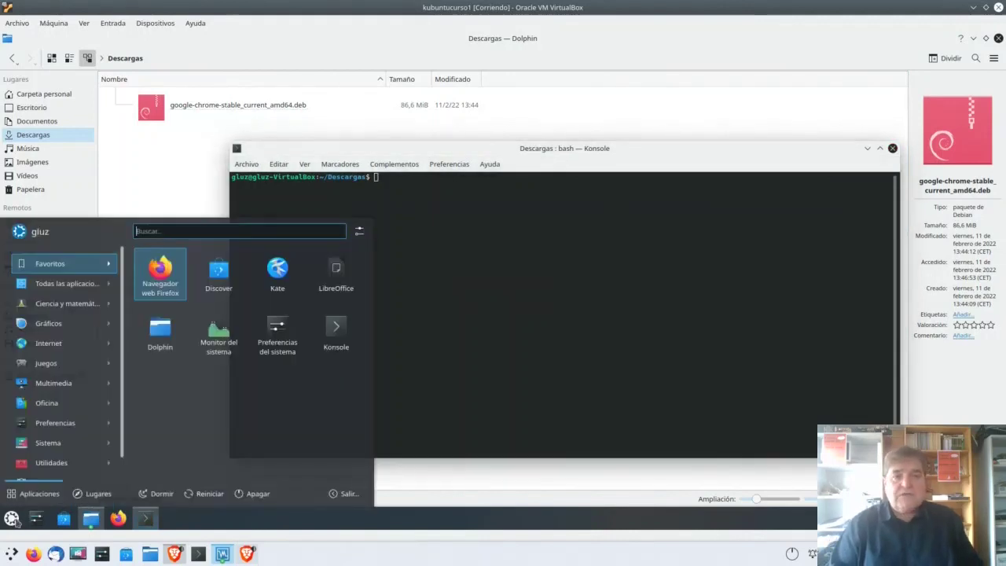
pyautogui.write('ter')
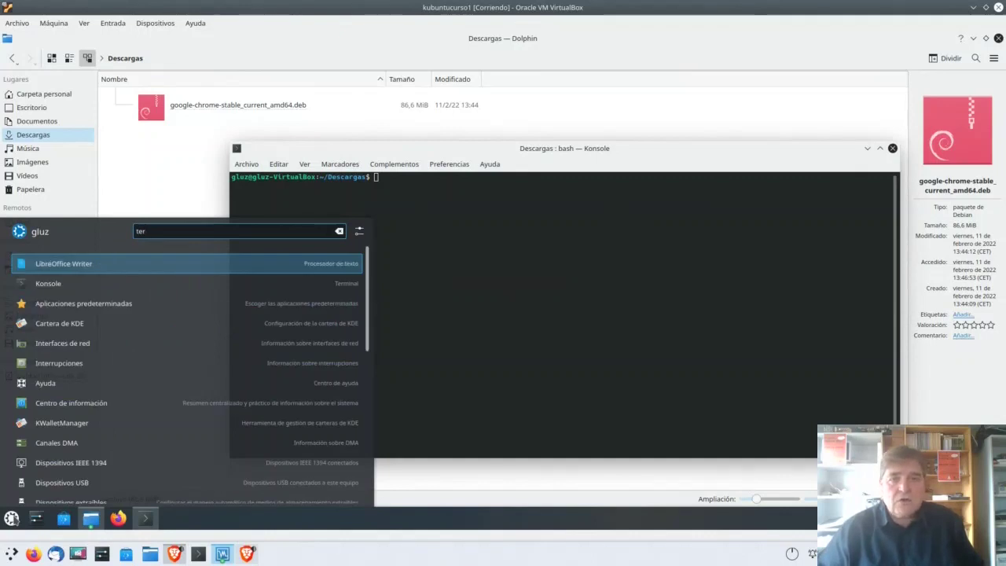
pyautogui.click(58, 279)
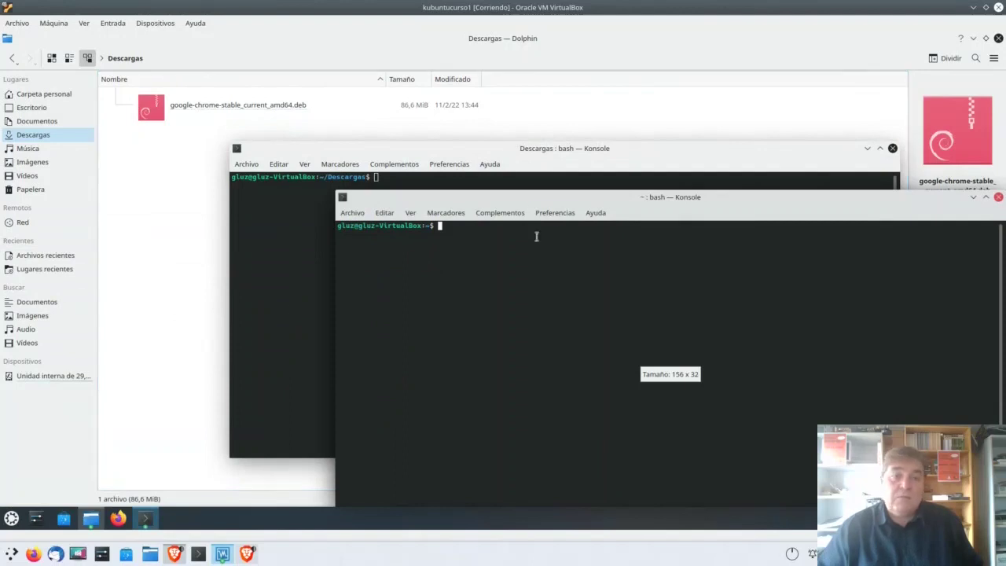
pyautogui.moveTo(555, 200); pyautogui.dragTo(407, 197)
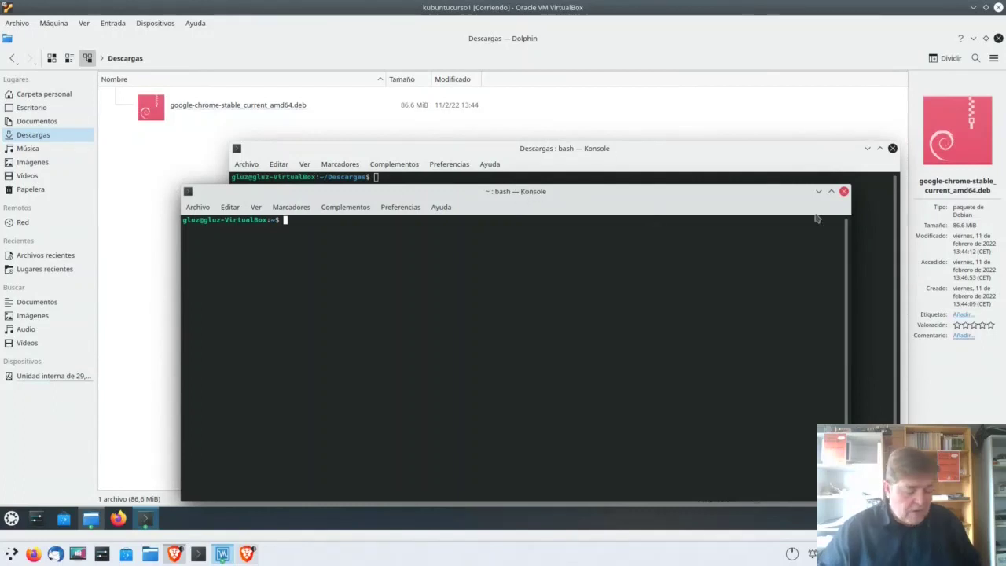
pyautogui.click(844, 193)
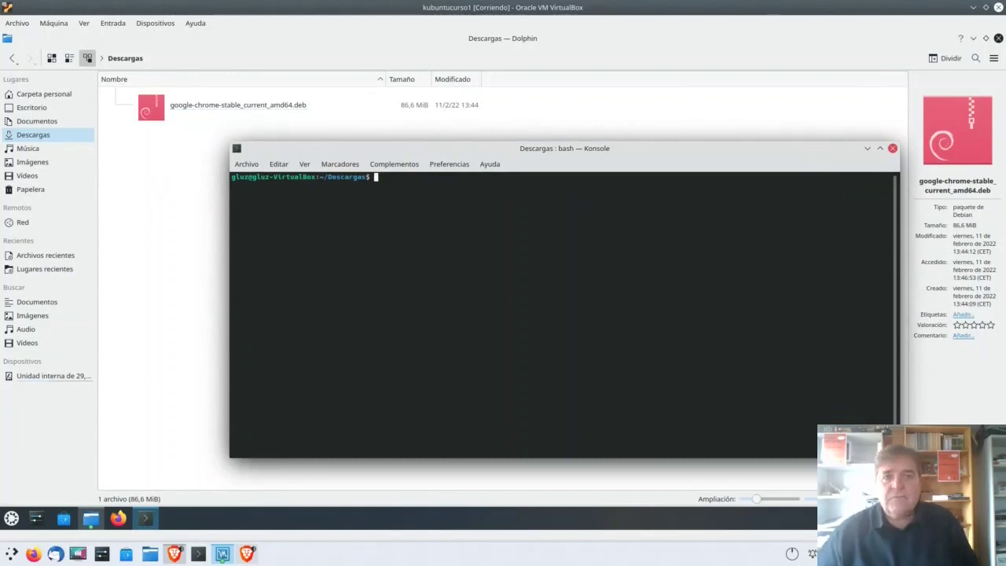
pyautogui.hotkey('ctrl', 'alt', 't')
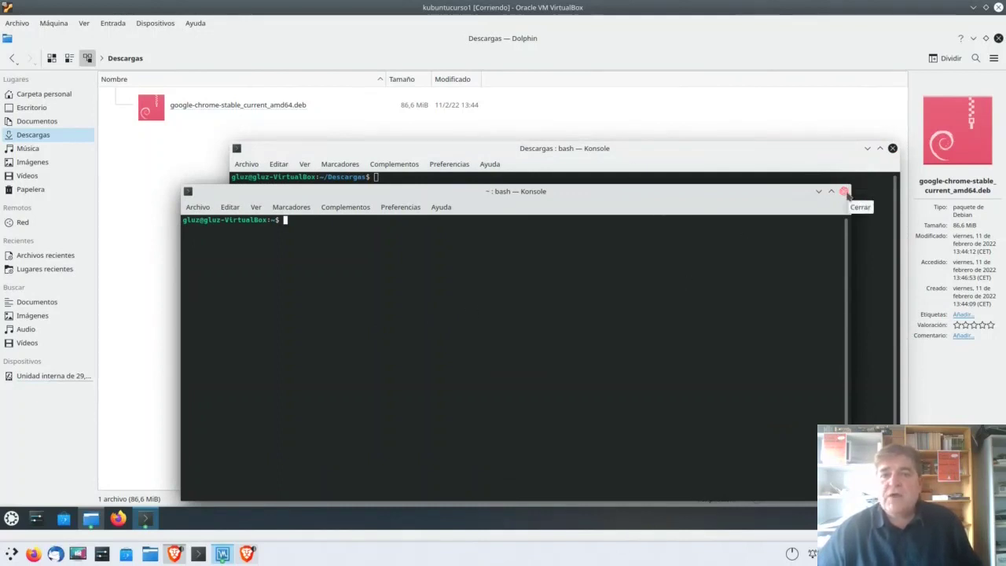
pyautogui.click(843, 190)
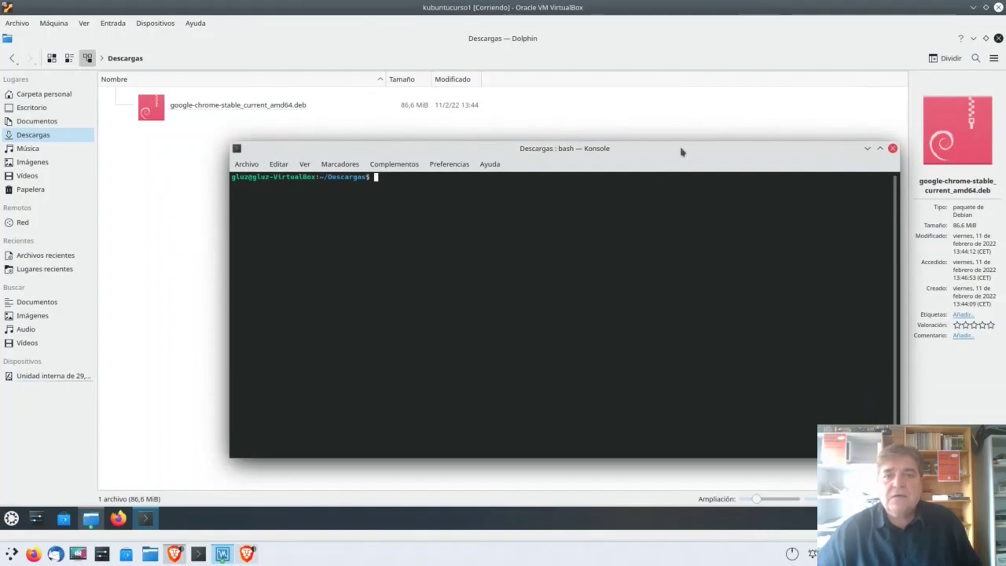
pyautogui.moveTo(681, 152); pyautogui.dragTo(671, 125)
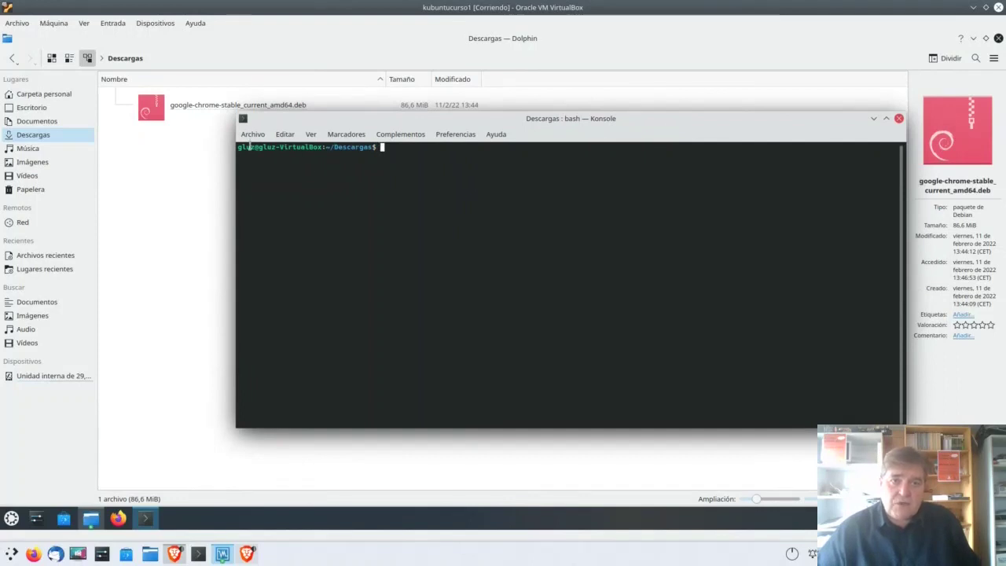
pyautogui.moveTo(237, 147); pyautogui.dragTo(243, 147)
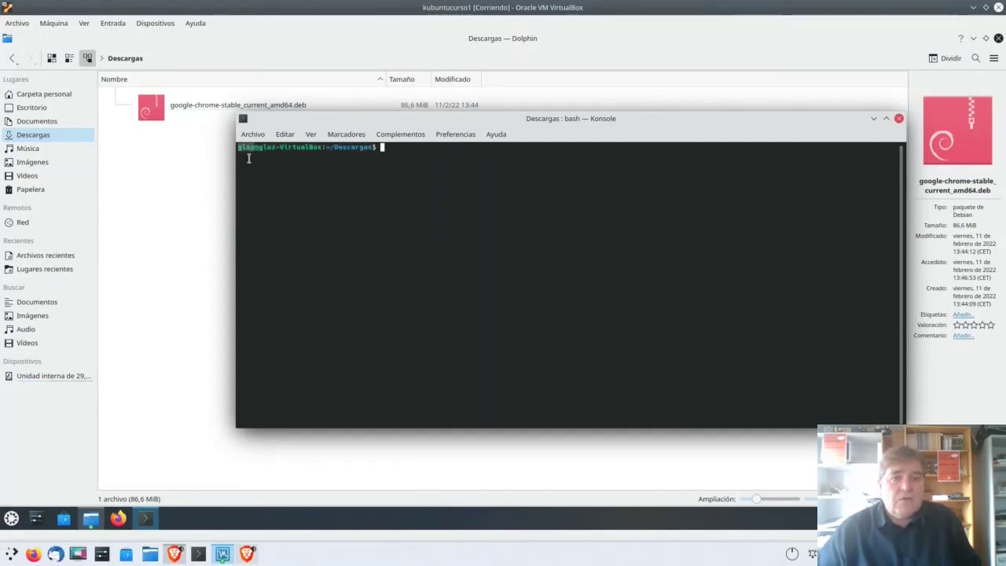
pyautogui.click(253, 154)
pyautogui.moveTo(258, 147); pyautogui.dragTo(320, 147)
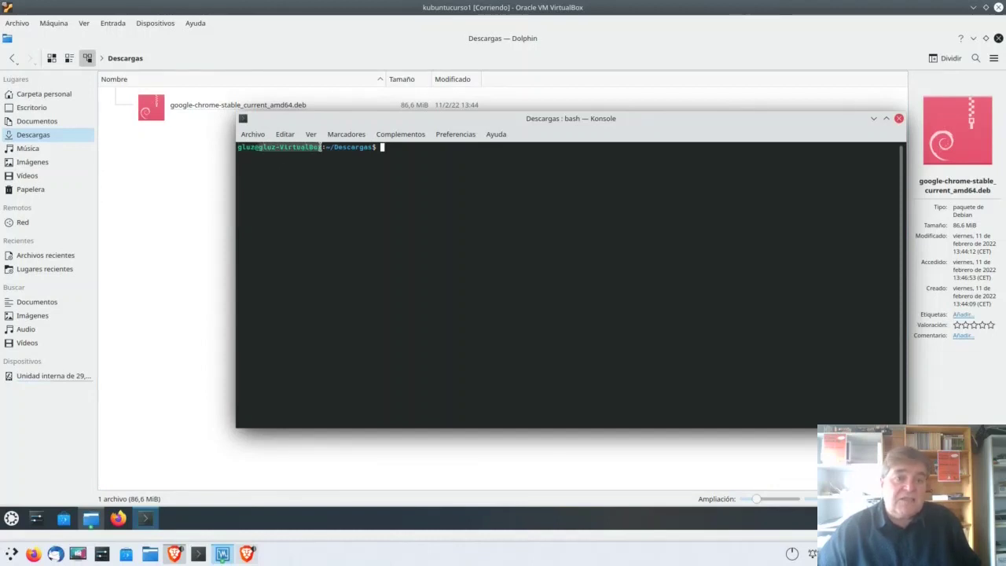
pyautogui.click(321, 147)
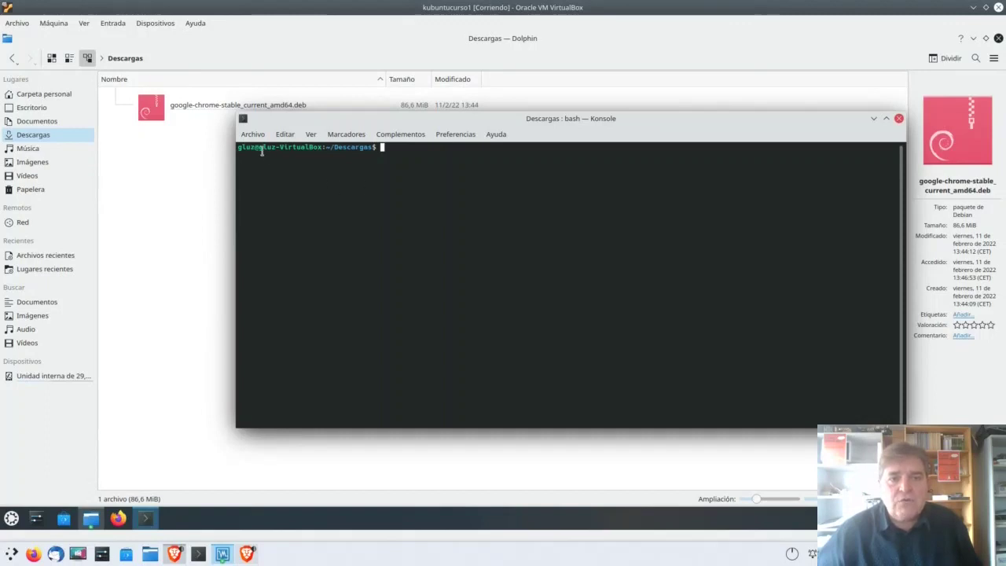
pyautogui.moveTo(258, 147); pyautogui.dragTo(320, 146)
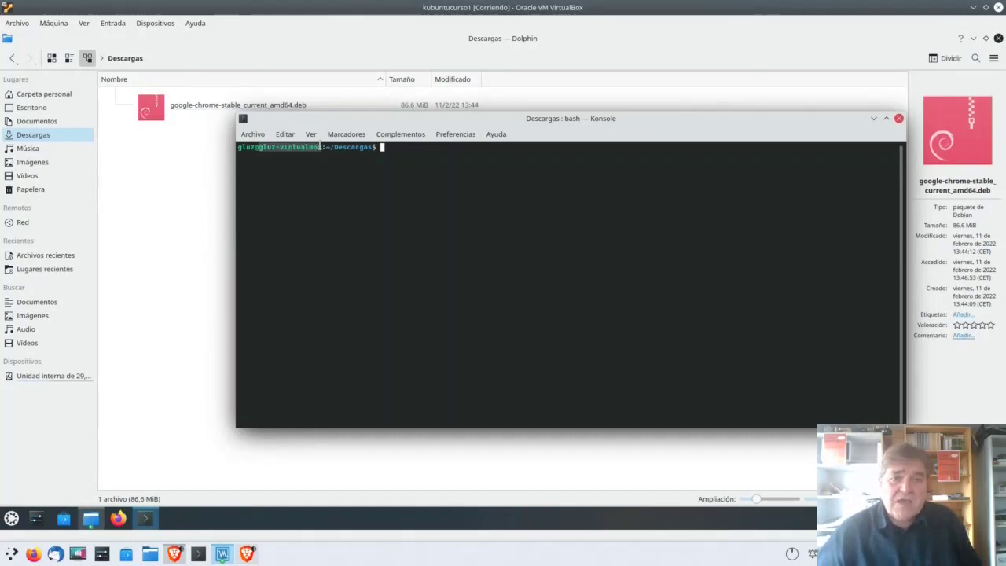
pyautogui.click(323, 146)
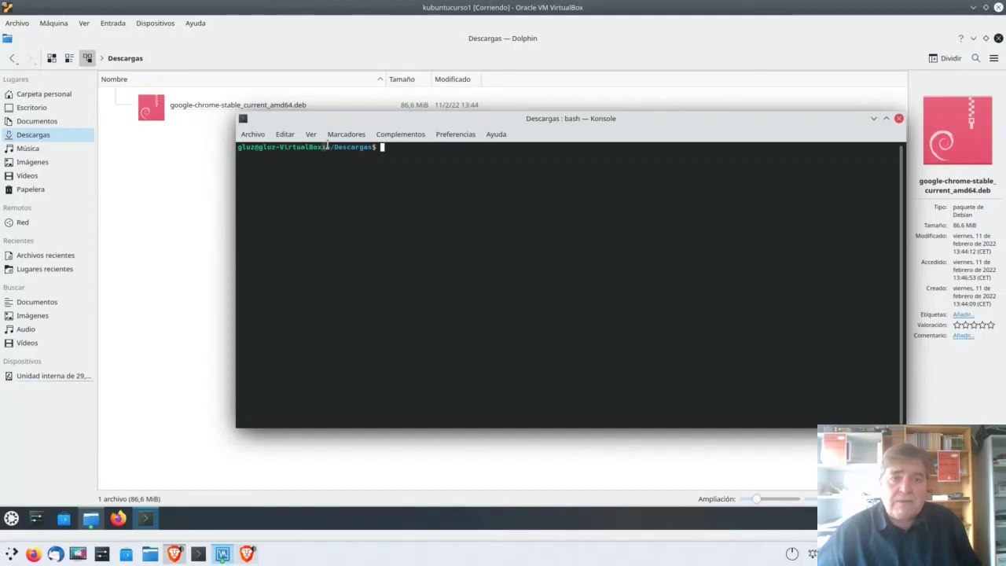
pyautogui.moveTo(327, 147); pyautogui.dragTo(377, 148)
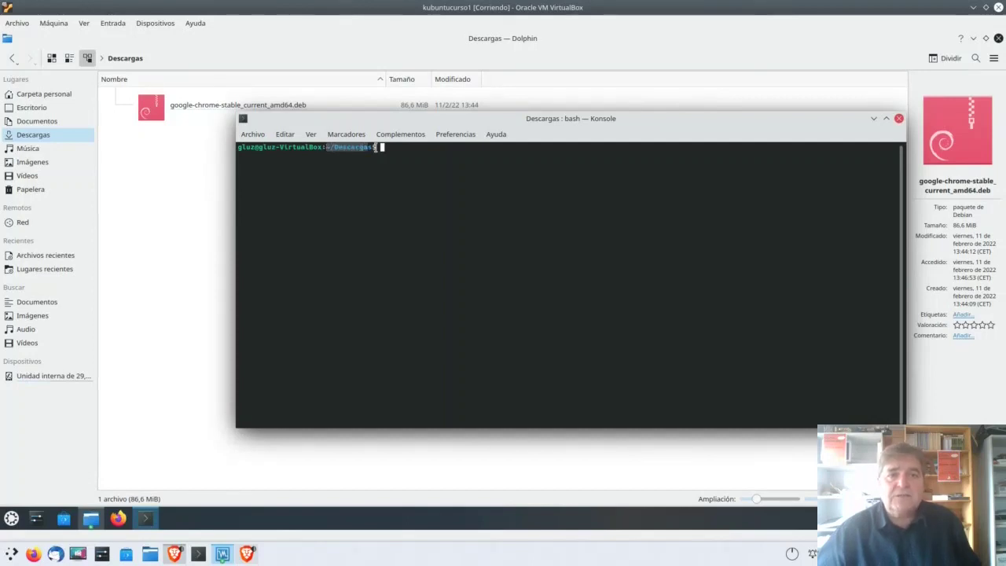
pyautogui.click(370, 150)
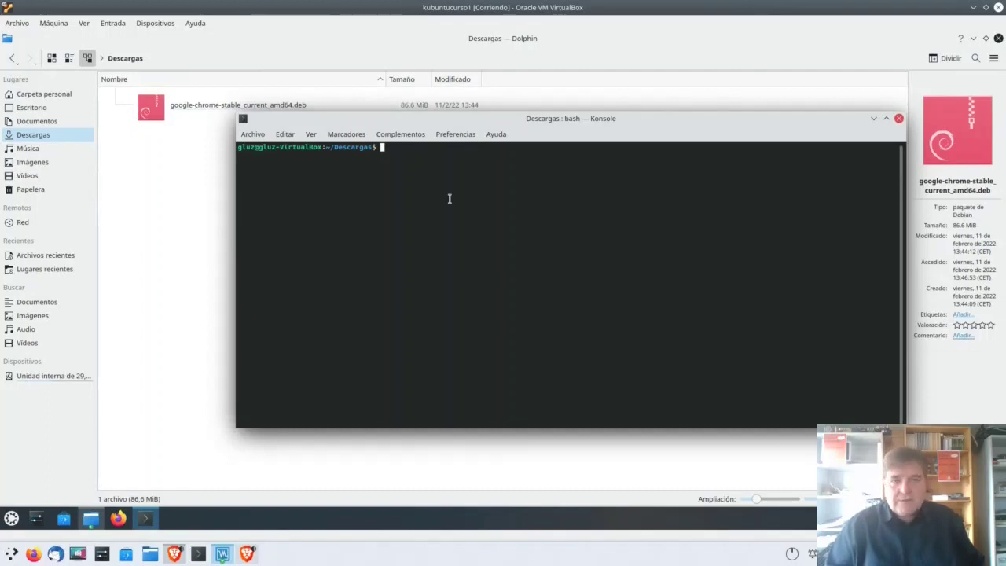
# Step: Enlarge the Konsole text two steps and run pwd to print the Descargas path
pyautogui.write('s$ pwd')
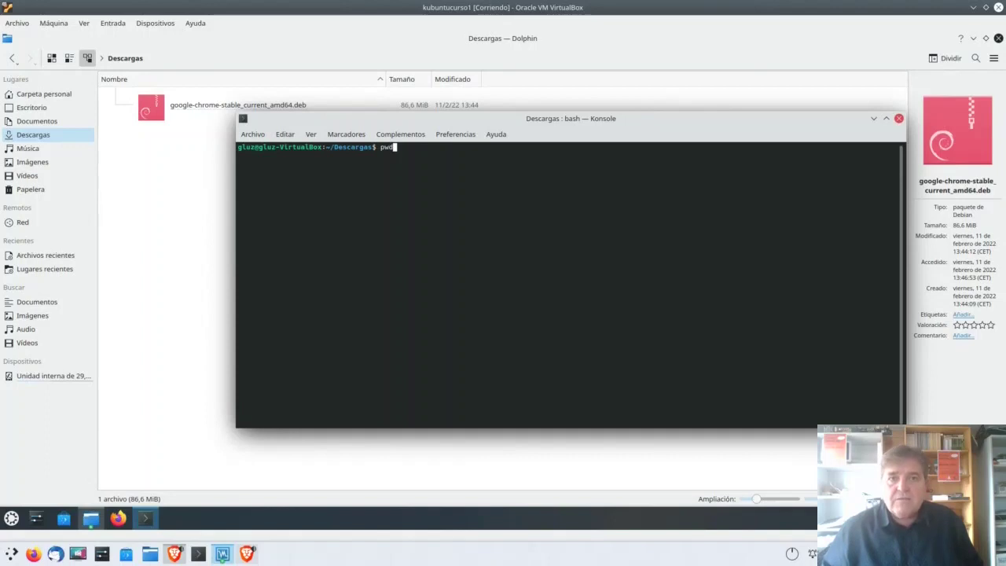
pyautogui.hotkey('ctrl', '+')
pyautogui.hotkey('ctrl', '+')
pyautogui.hotkey('ctrl', '+')
pyautogui.hotkey('ctrl', '+')
pyautogui.hotkey('ctrl', '+')
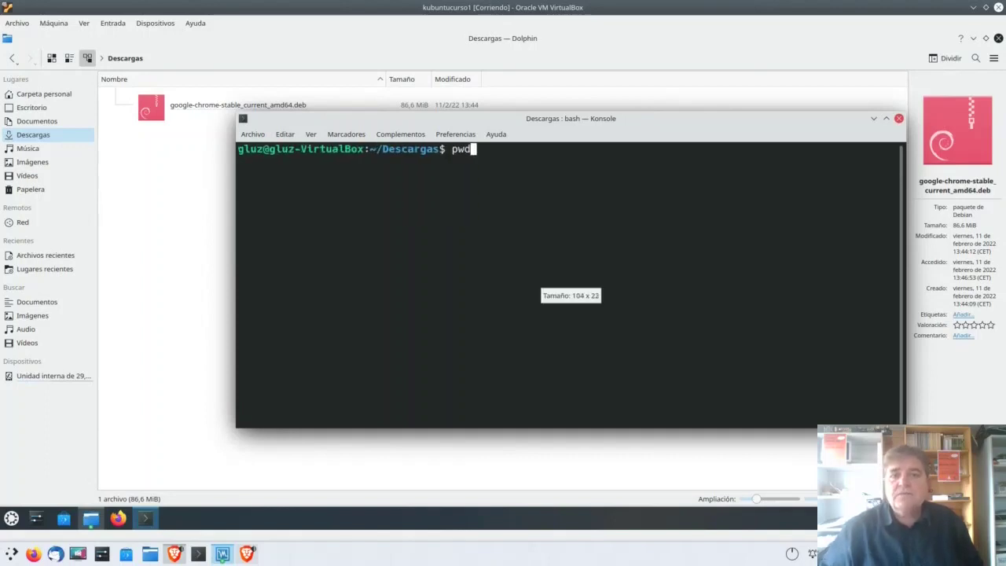
pyautogui.hotkey('ctrl', '+')
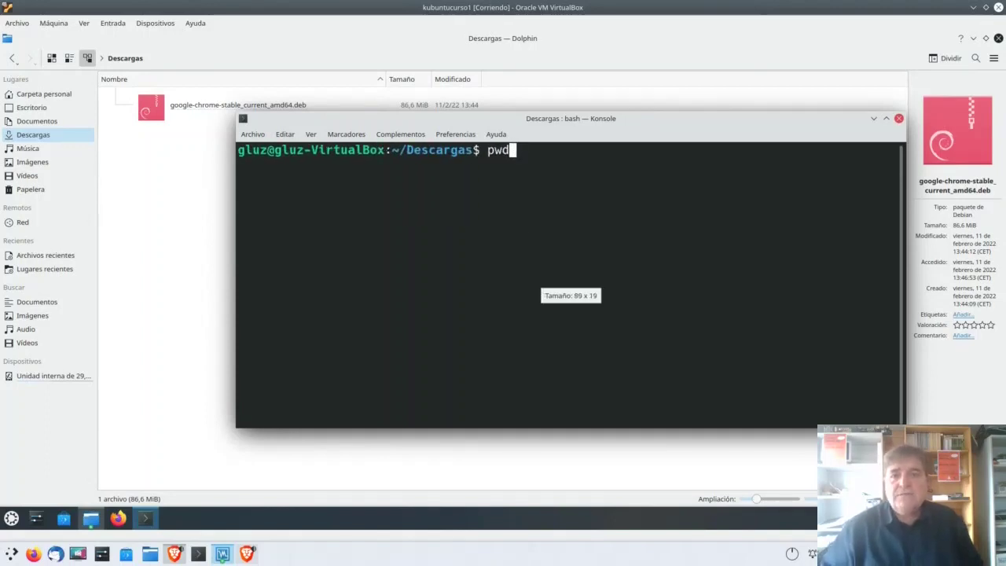
pyautogui.press('Return')
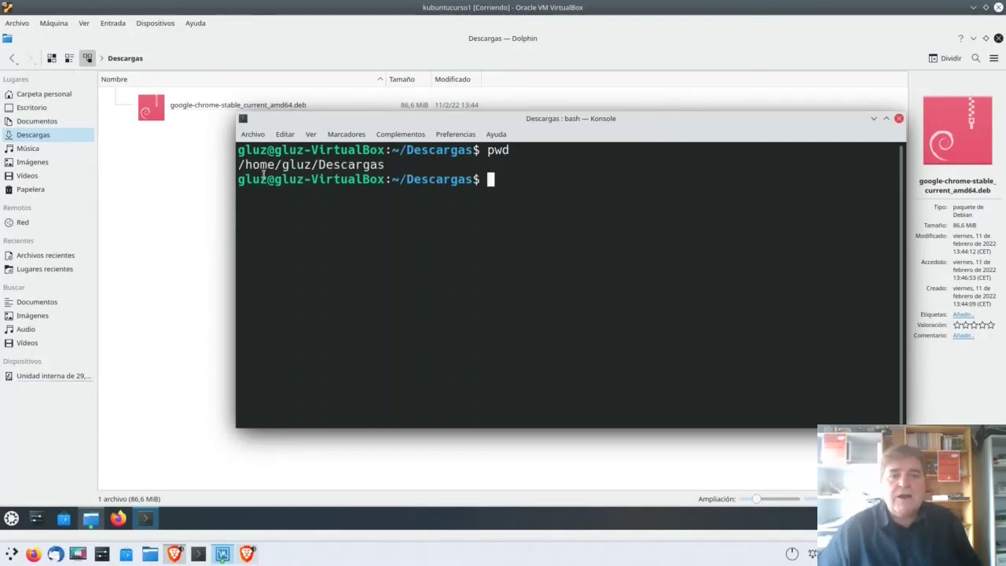
# Step: Highlight the printed path, then bring Dolphin forward with its full editable path shown
pyautogui.moveTo(239, 164); pyautogui.dragTo(384, 163)
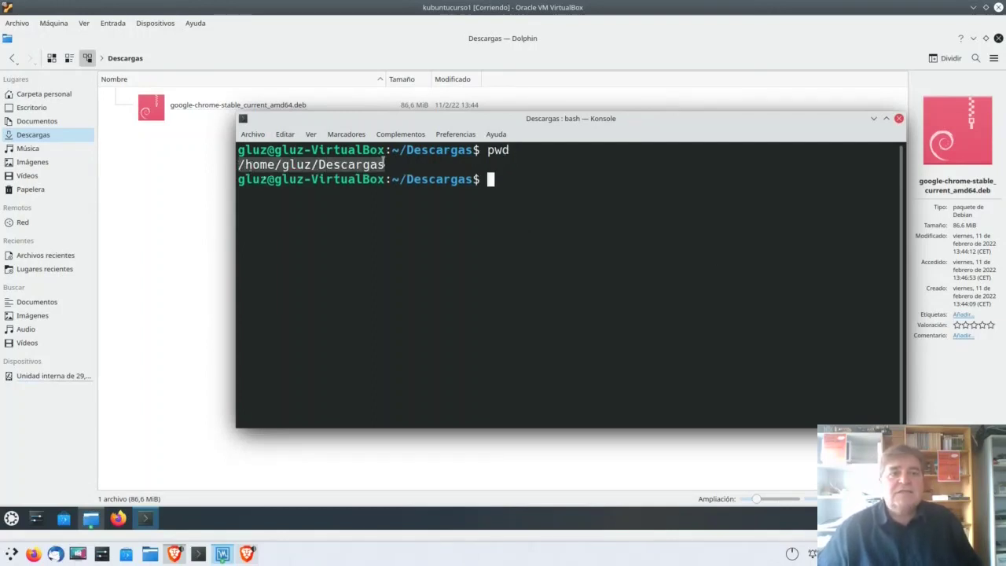
pyautogui.click(397, 164)
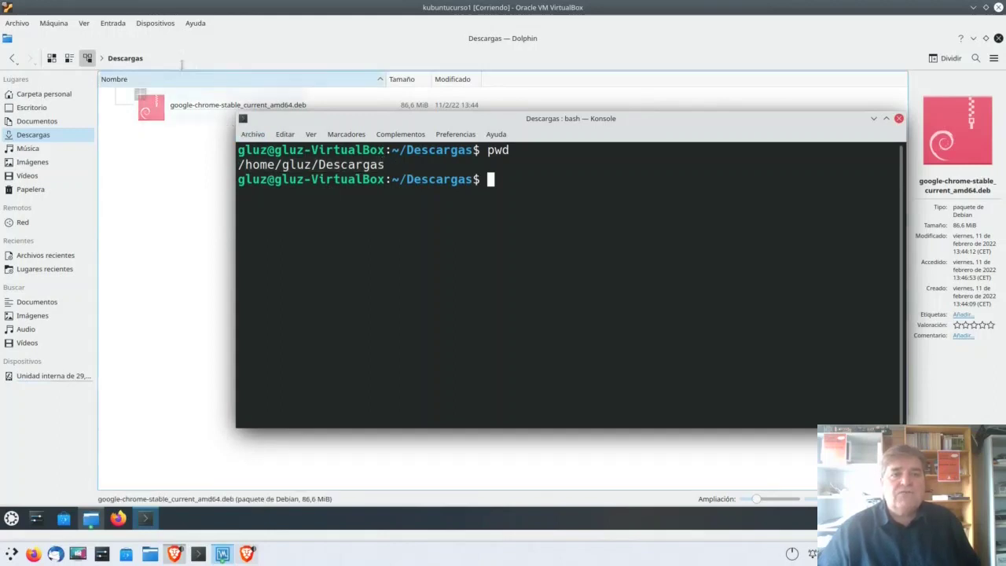
pyautogui.click(183, 58)
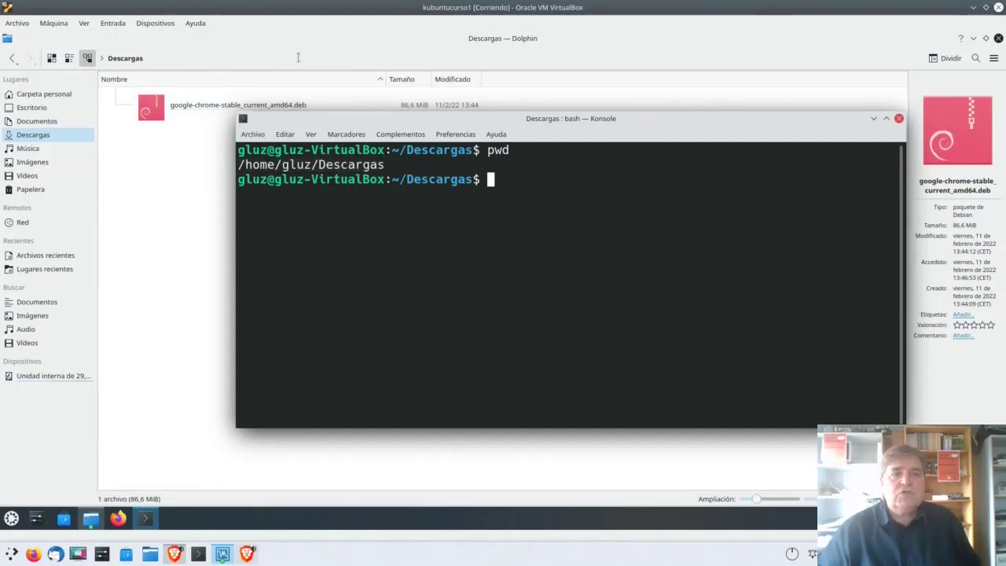
pyautogui.click(298, 59)
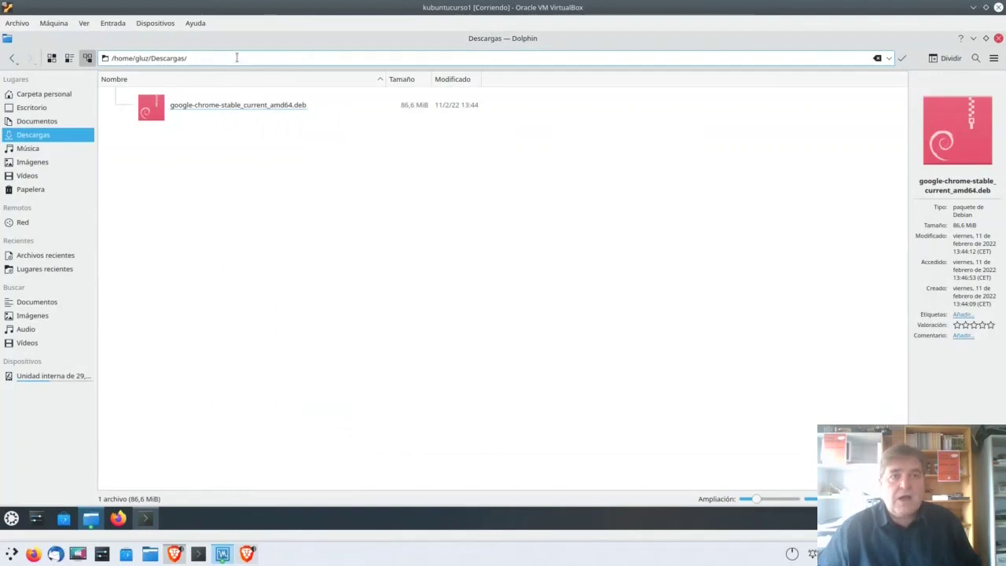
# Step: Replace Dolphin's location path with / to go to the root folder
pyautogui.press('Escape')
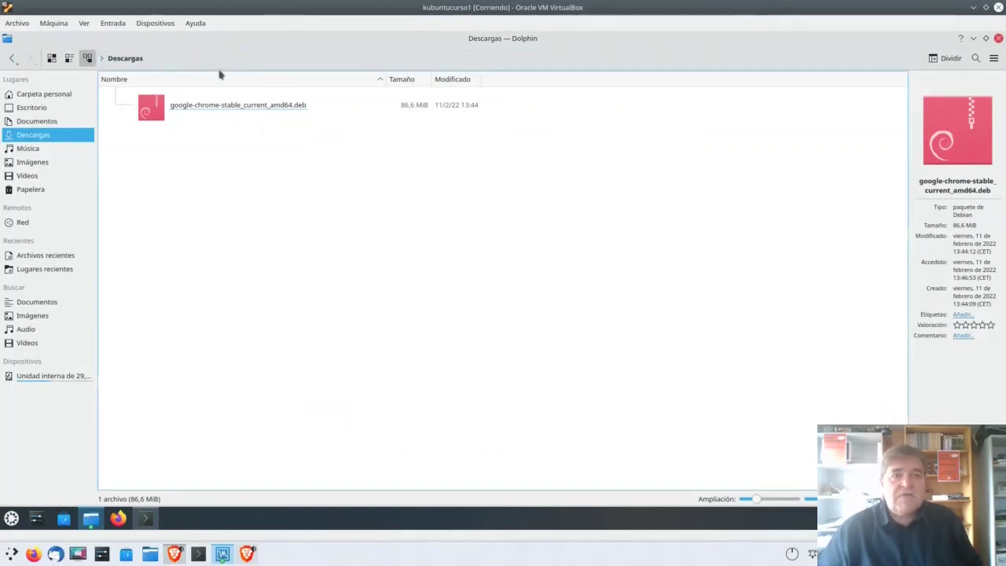
pyautogui.click(171, 58)
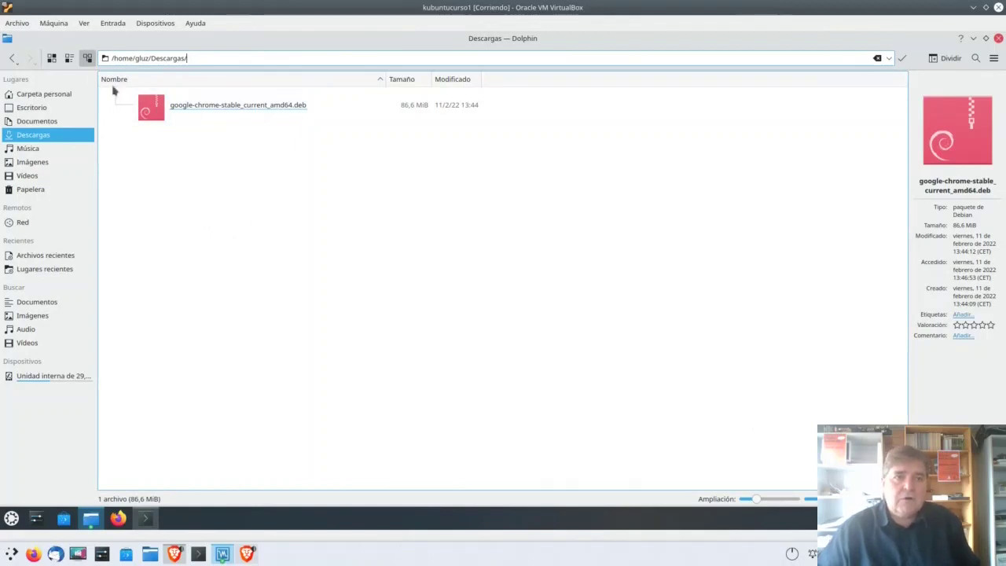
pyautogui.moveTo(113, 58); pyautogui.dragTo(246, 56)
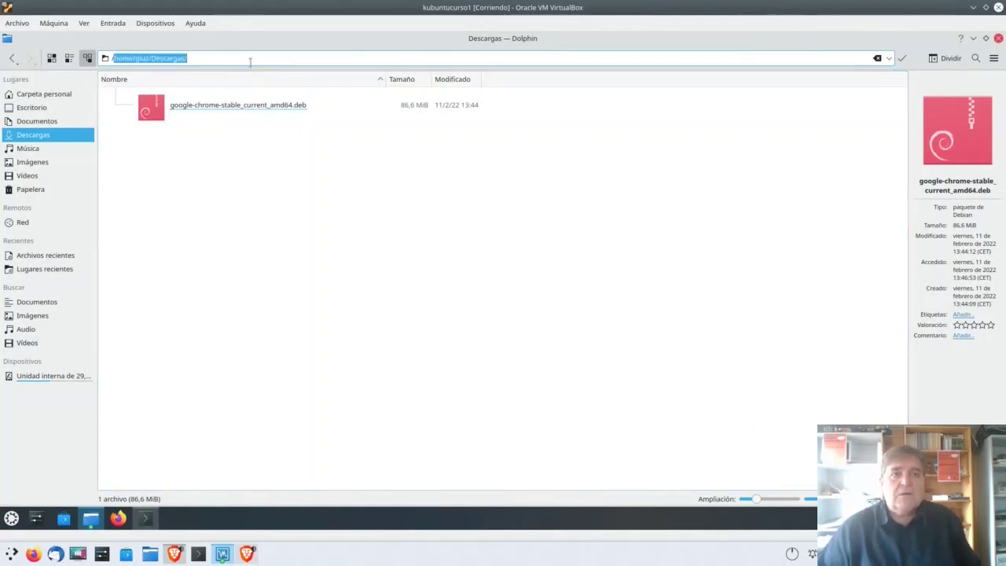
pyautogui.write('/')
pyautogui.press('Return')
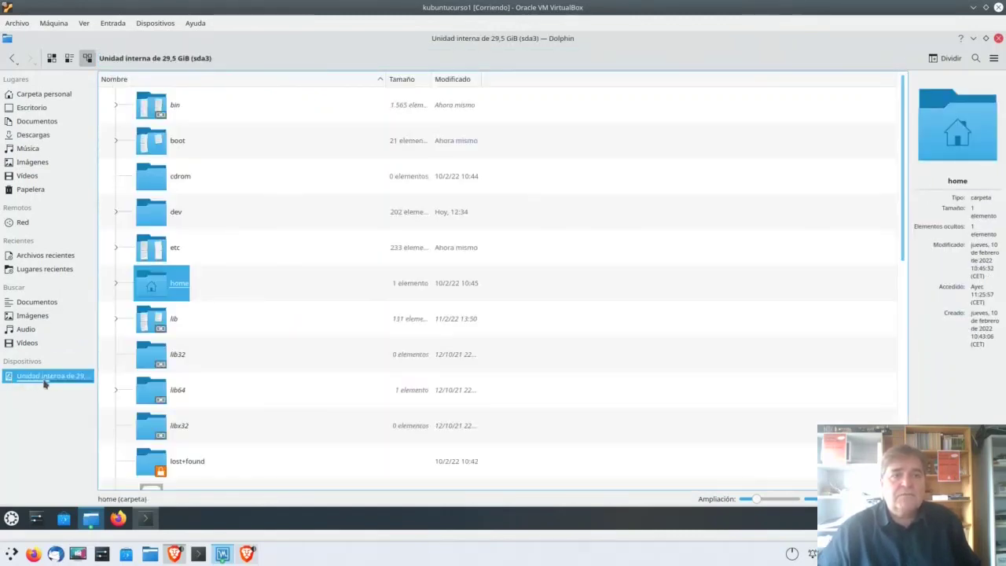
# Step: Show the internal drive's root with path /, scroll its listing, and return to Konsole
pyautogui.click(46, 380)
pyautogui.click(245, 63)
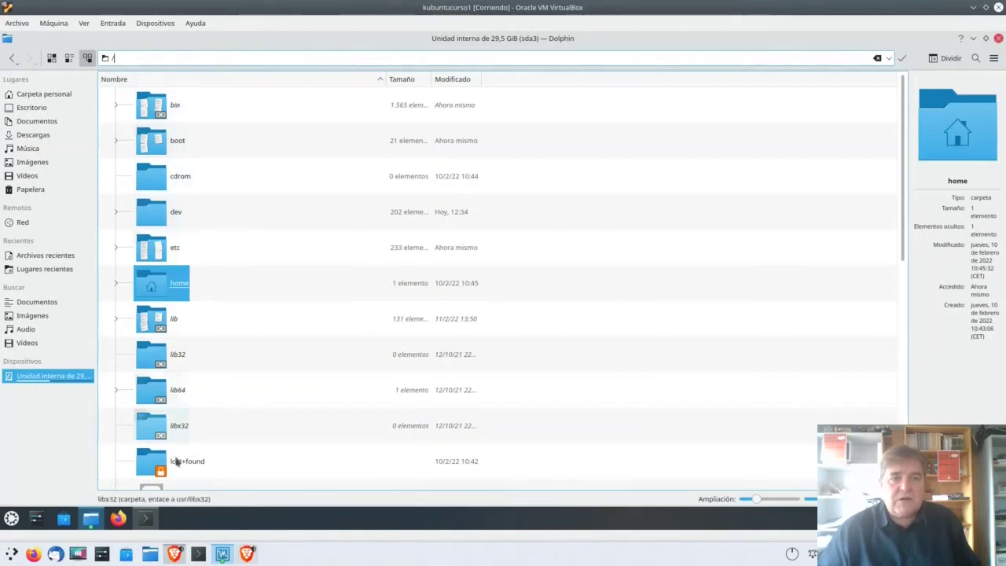
pyautogui.scroll(-5, 213, 374)
pyautogui.scroll(5, 213, 375)
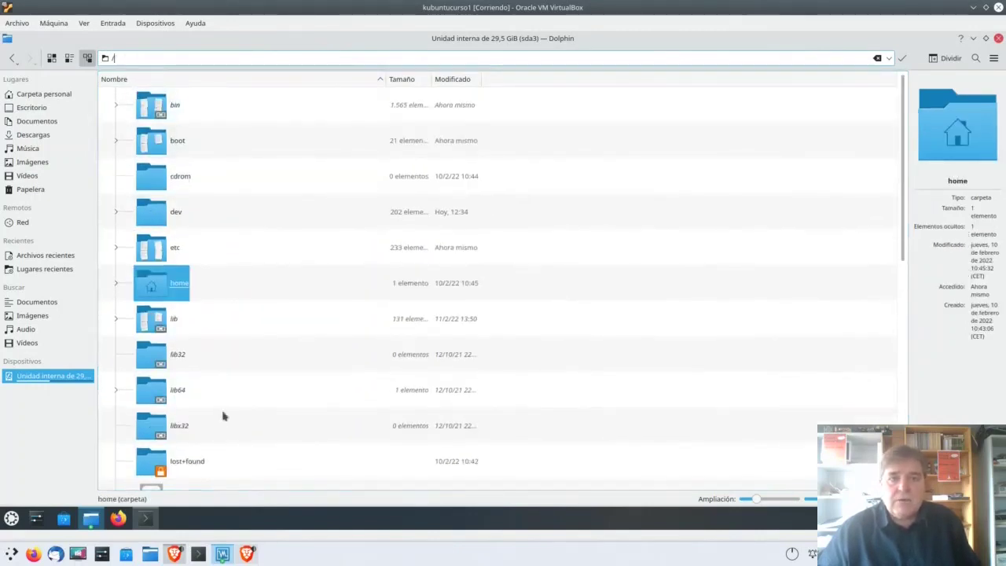
pyautogui.hotkey('alt', 'Tab')
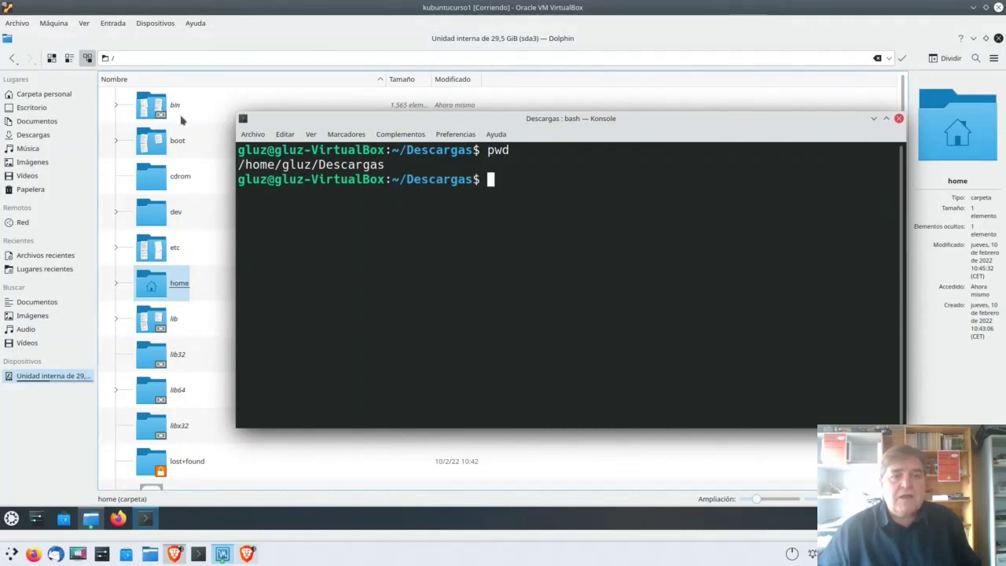
# Step: Open the home folder in Dolphin and highlight 'home' in Konsole's printed path
pyautogui.click(153, 286)
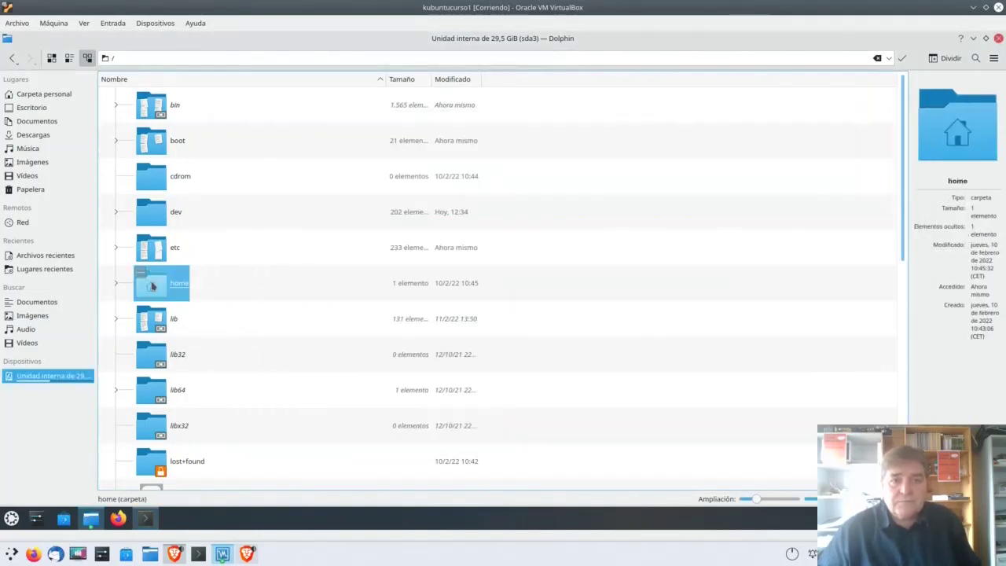
pyautogui.doubleClick(153, 286)
pyautogui.hotkey('alt', 'Tab')
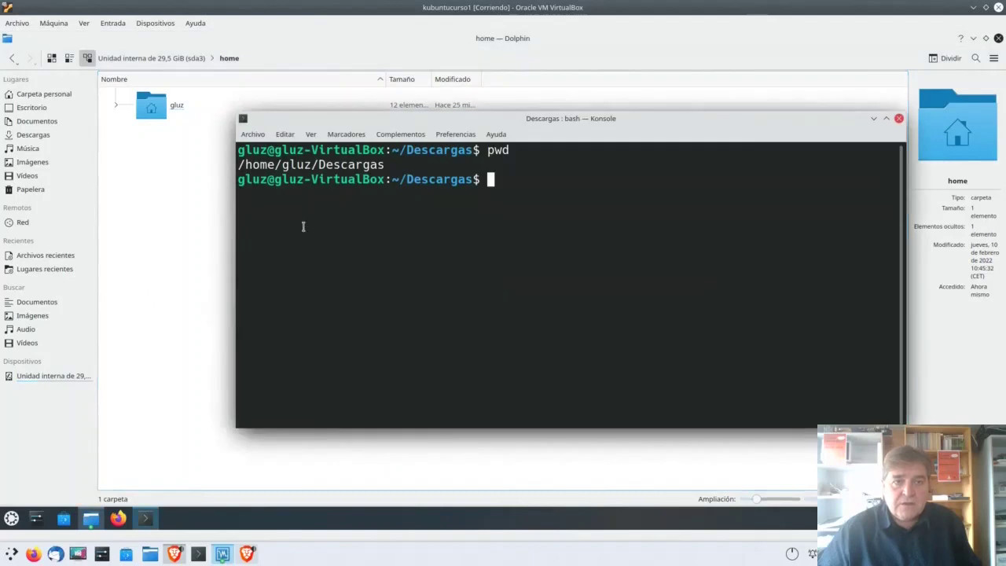
pyautogui.moveTo(244, 164); pyautogui.dragTo(280, 164)
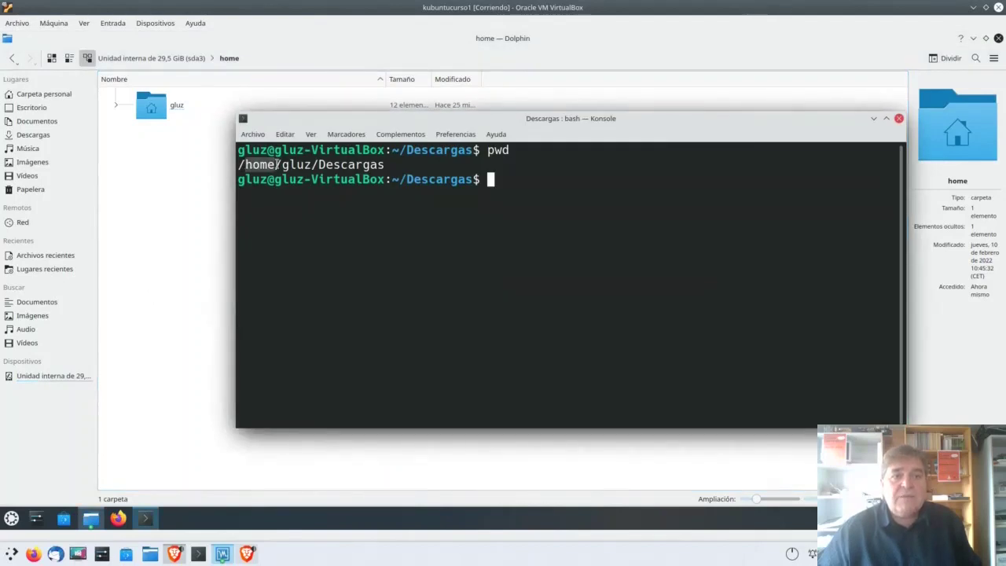
pyautogui.click(285, 203)
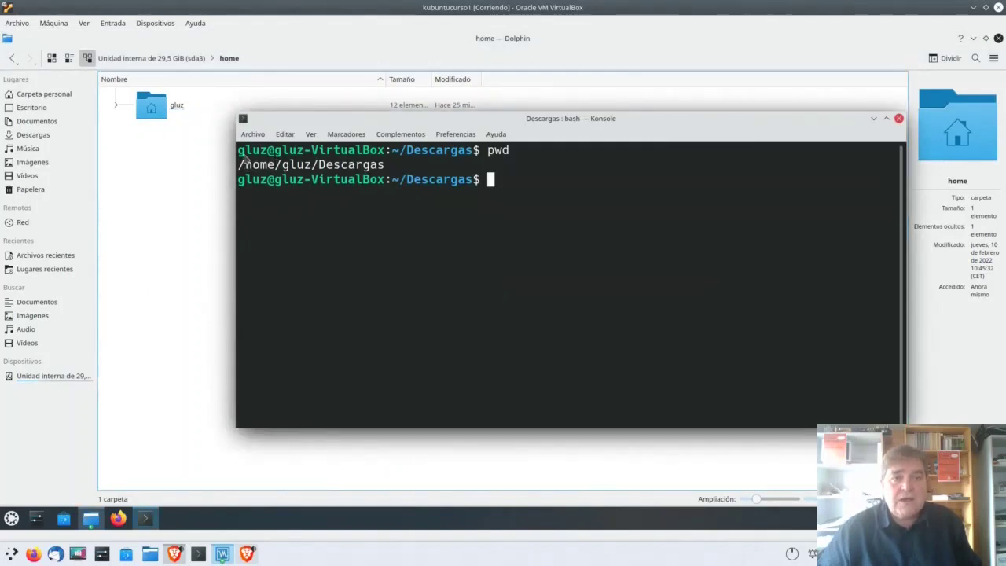
# Step: Open the user folder then Descargas in Dolphin, highlighting the matching path part in Konsole
pyautogui.click(152, 110)
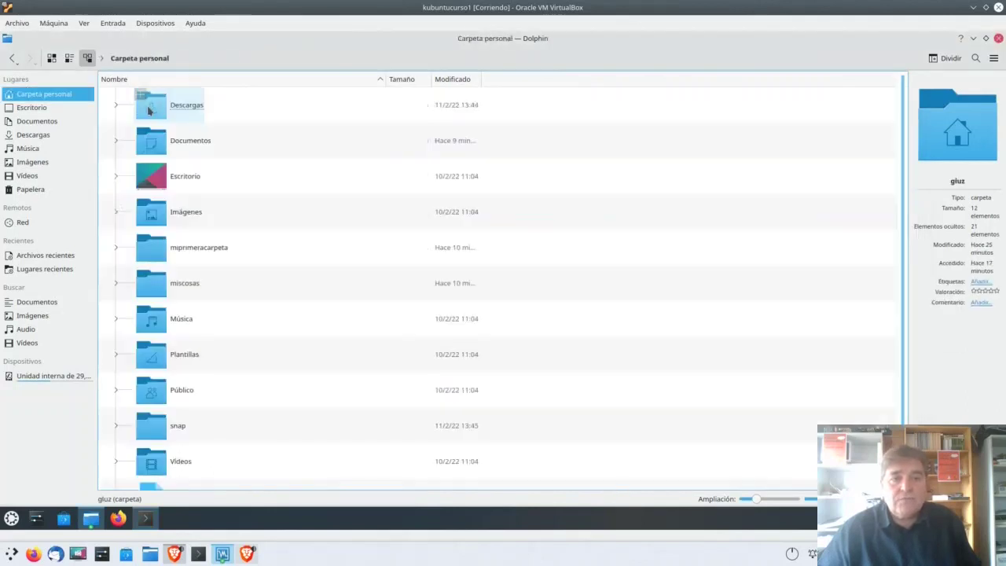
pyautogui.hotkey('alt', 'Tab')
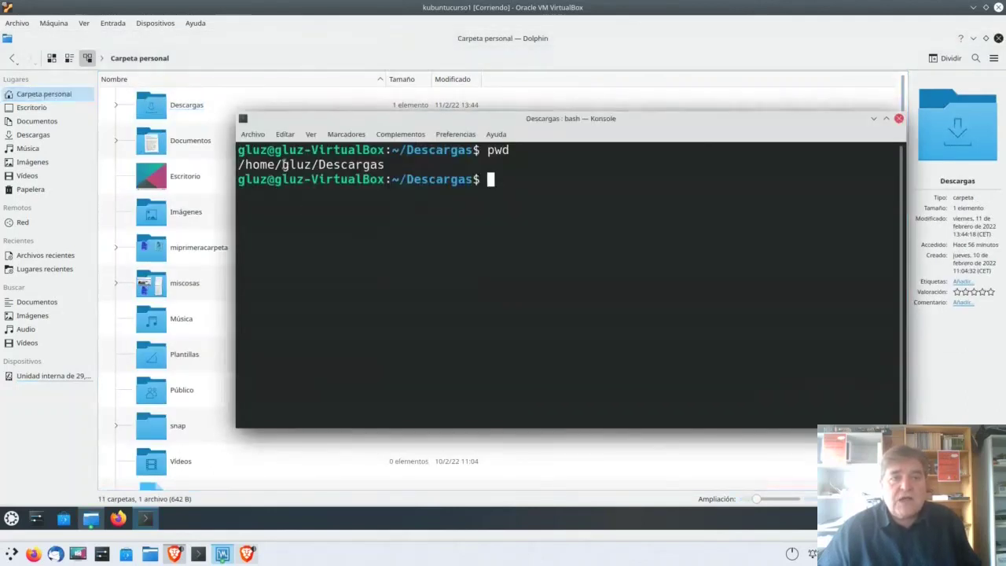
pyautogui.moveTo(281, 164); pyautogui.dragTo(313, 165)
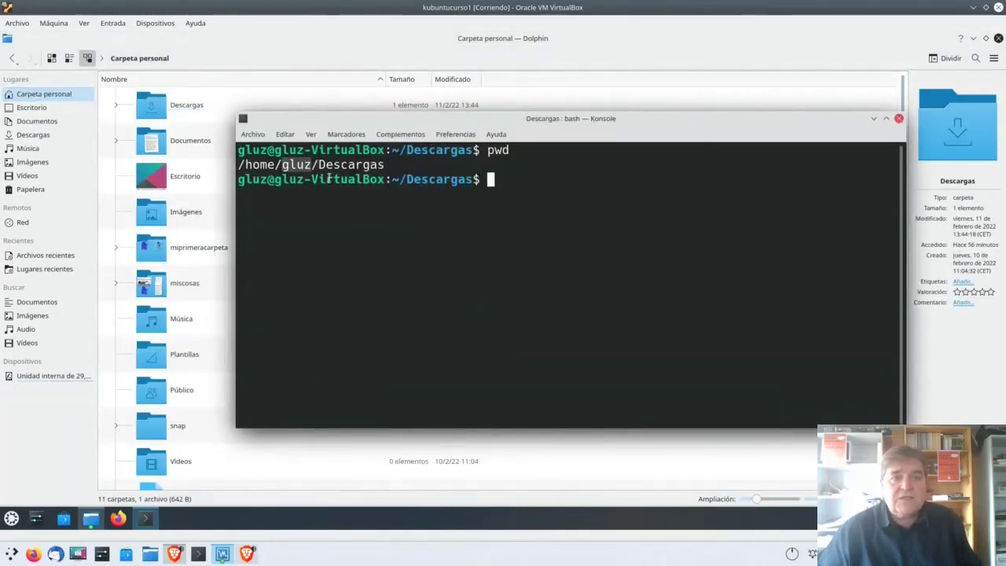
pyautogui.click(328, 177)
pyautogui.click(158, 112)
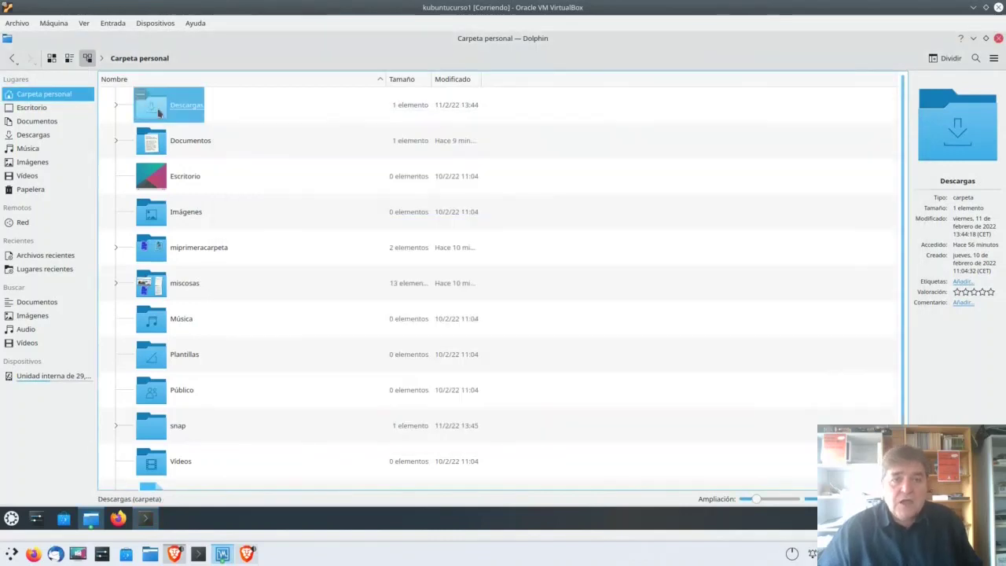
pyautogui.hotkey('alt', 'Tab')
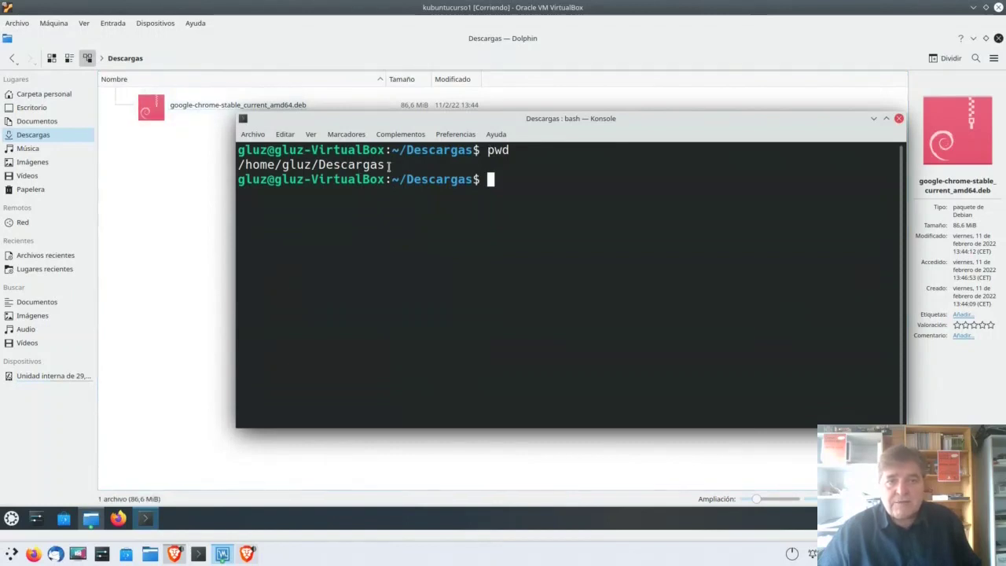
pyautogui.moveTo(388, 165); pyautogui.dragTo(238, 167)
pyautogui.click(276, 161)
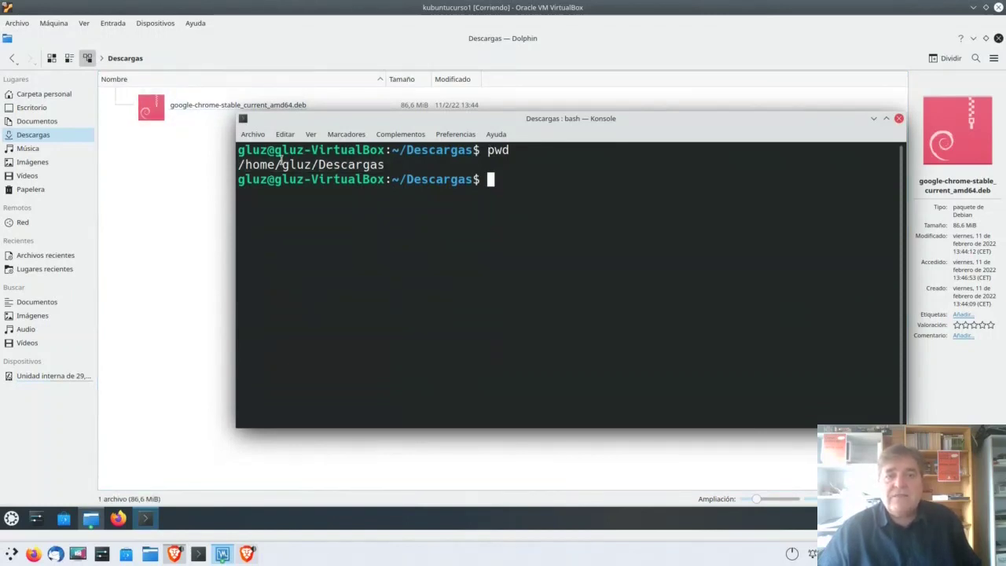
pyautogui.moveTo(487, 151); pyautogui.dragTo(515, 150)
pyautogui.click(498, 149)
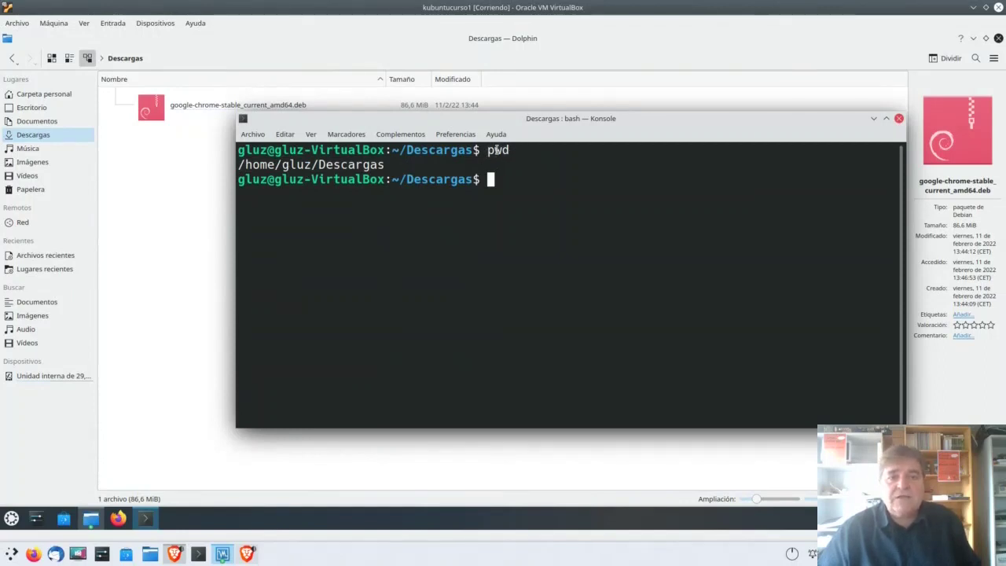
pyautogui.moveTo(393, 166); pyautogui.dragTo(237, 165)
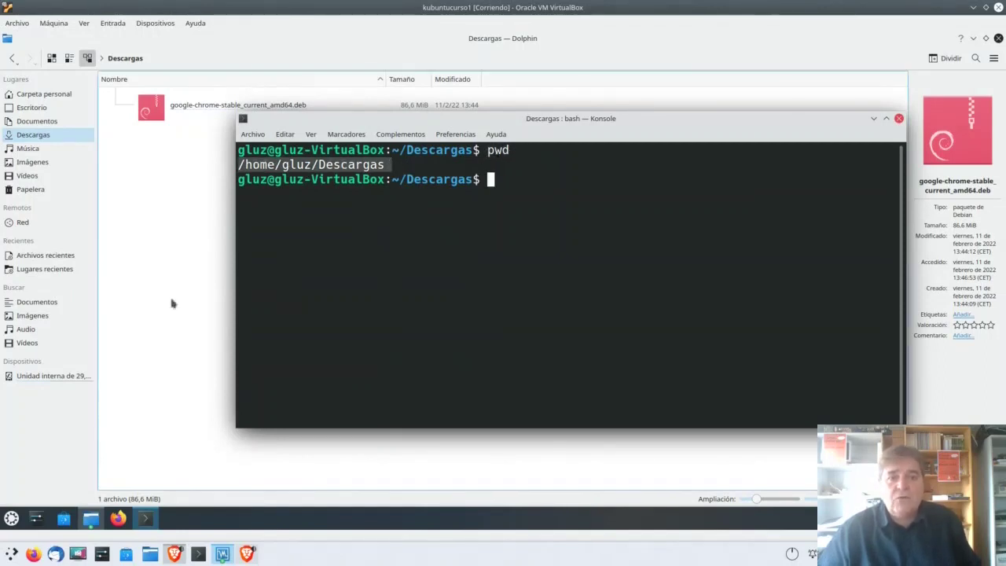
pyautogui.click(300, 165)
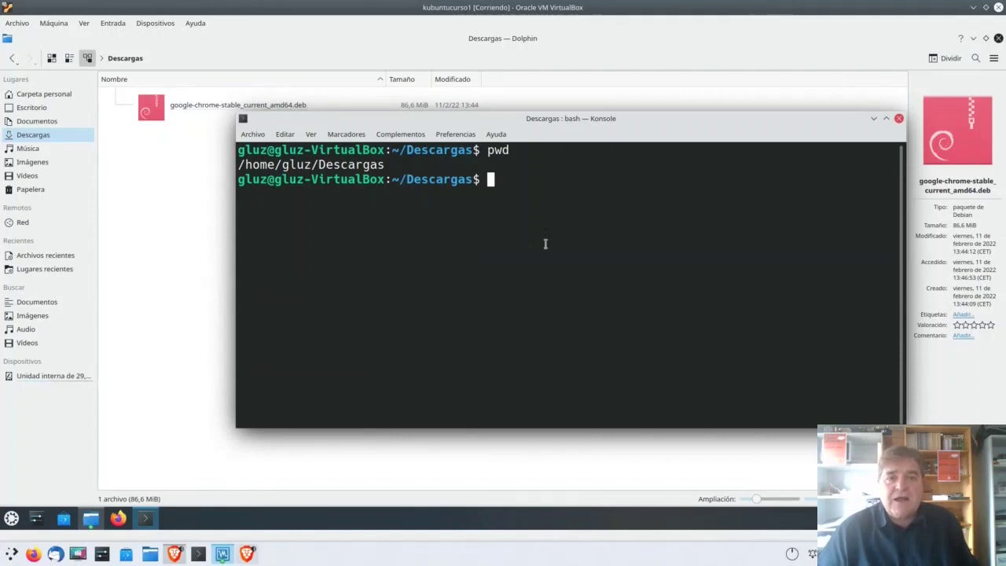
pyautogui.moveTo(393, 167); pyautogui.dragTo(319, 167)
pyautogui.click(319, 167)
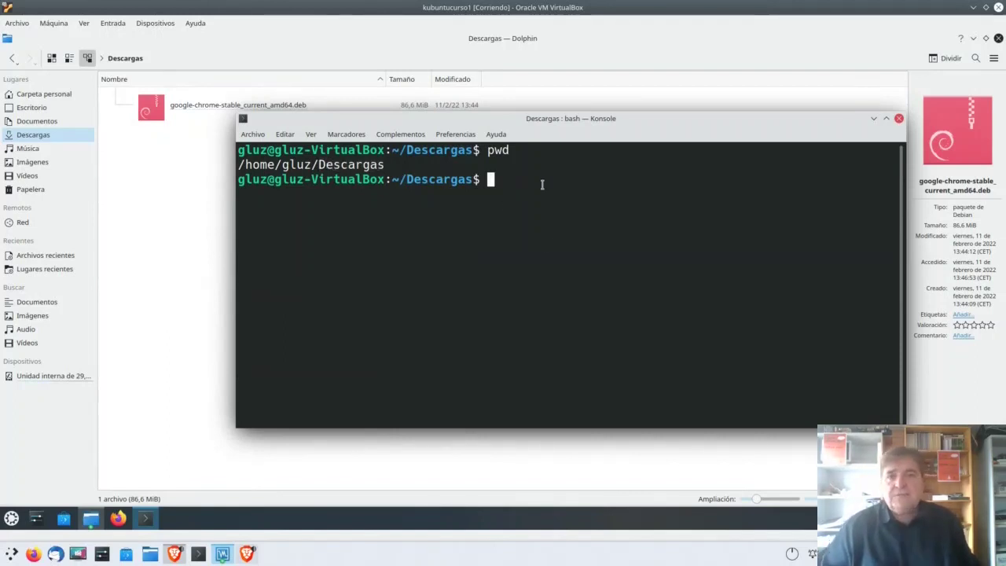
# Step: Run ls in Konsole to list google-chrome-stable_current_amd64.deb and highlight the file name
pyautogui.write('ls')
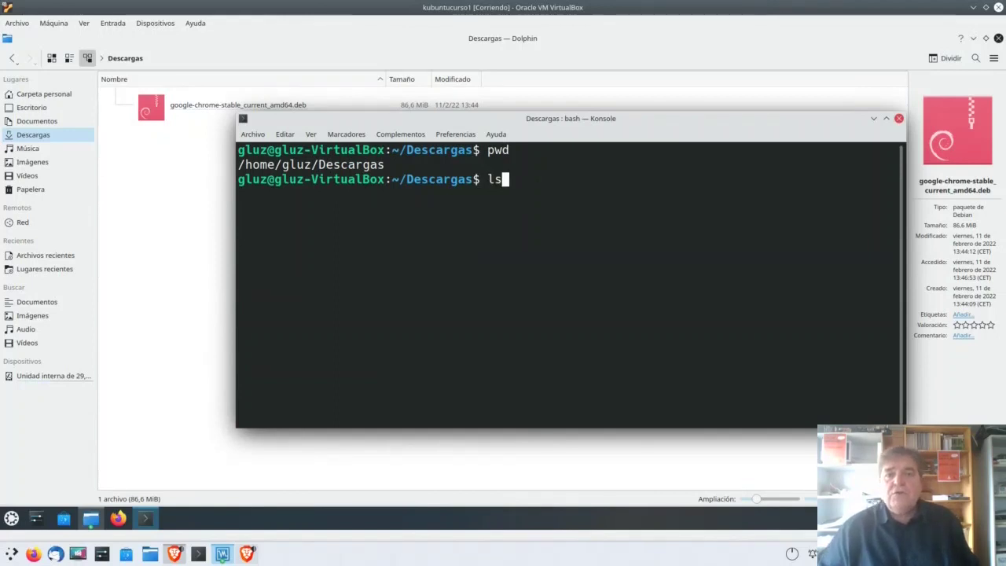
pyautogui.press('Return')
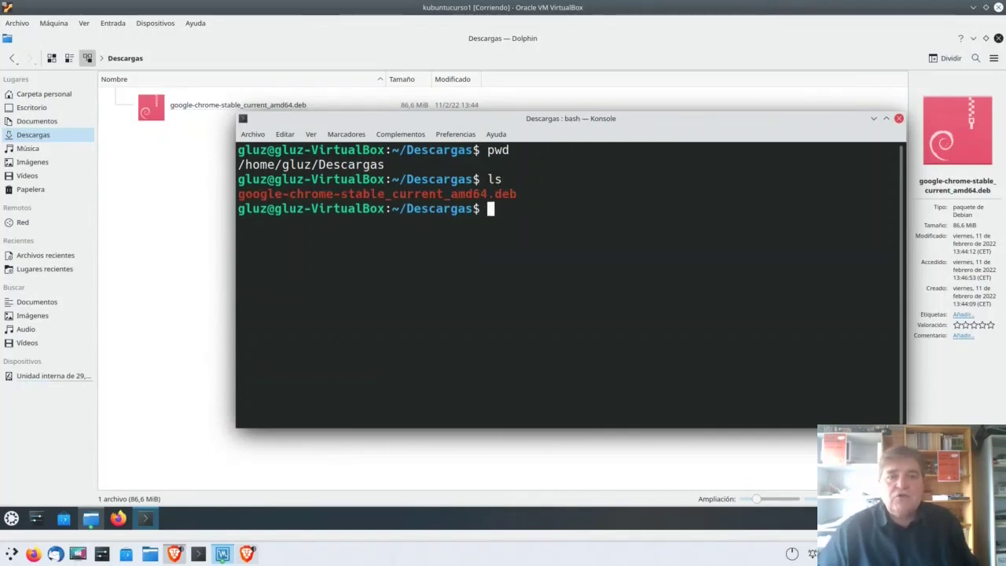
pyautogui.moveTo(528, 124); pyautogui.dragTo(525, 152)
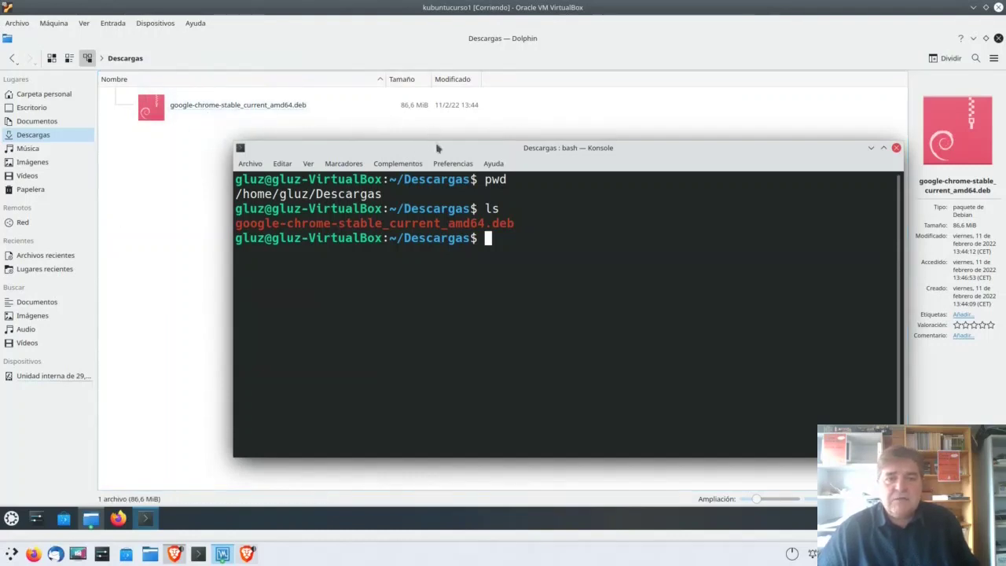
pyautogui.moveTo(566, 227); pyautogui.dragTo(219, 226)
pyautogui.click(520, 229)
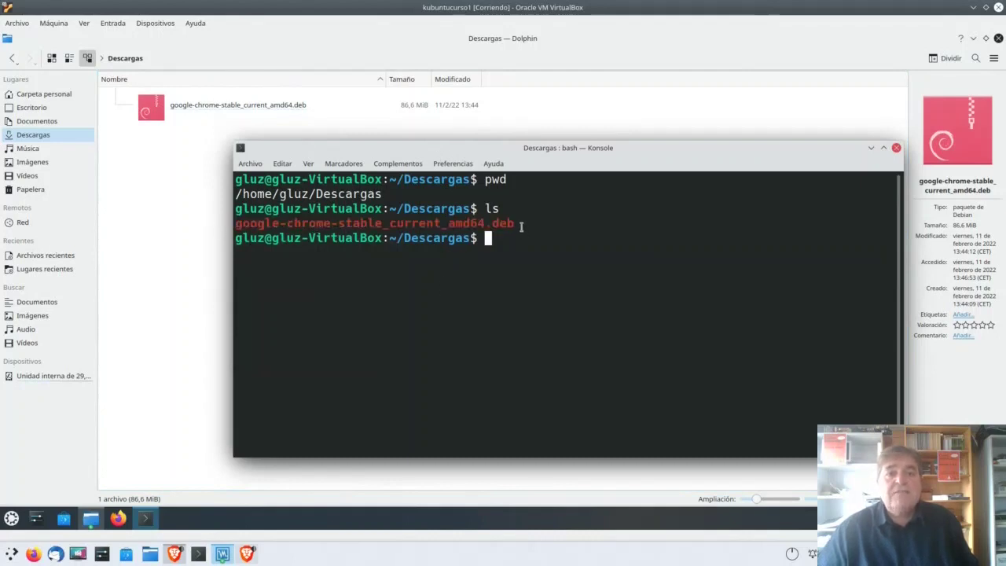